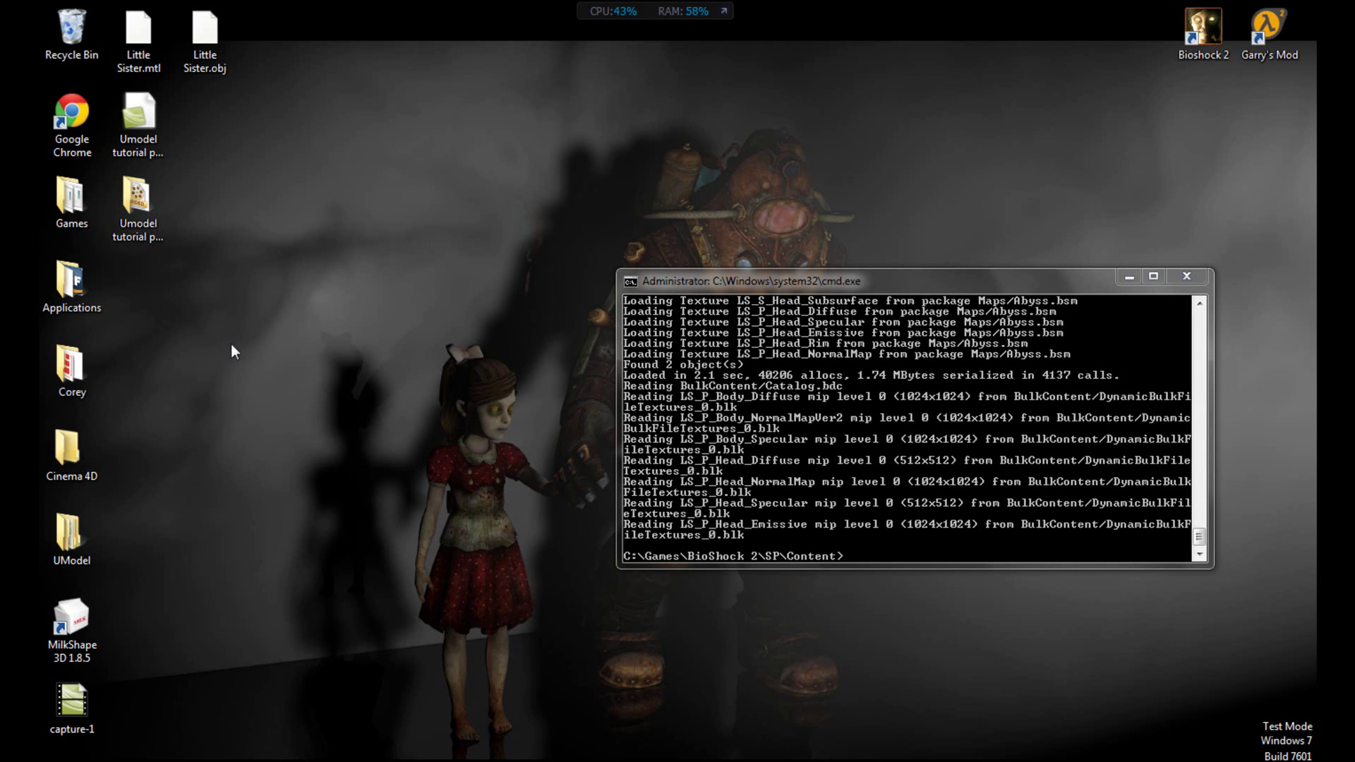
- Open the Abyss Texture folder inside the UModel folder and search it for LS_P
double_click(68, 557)
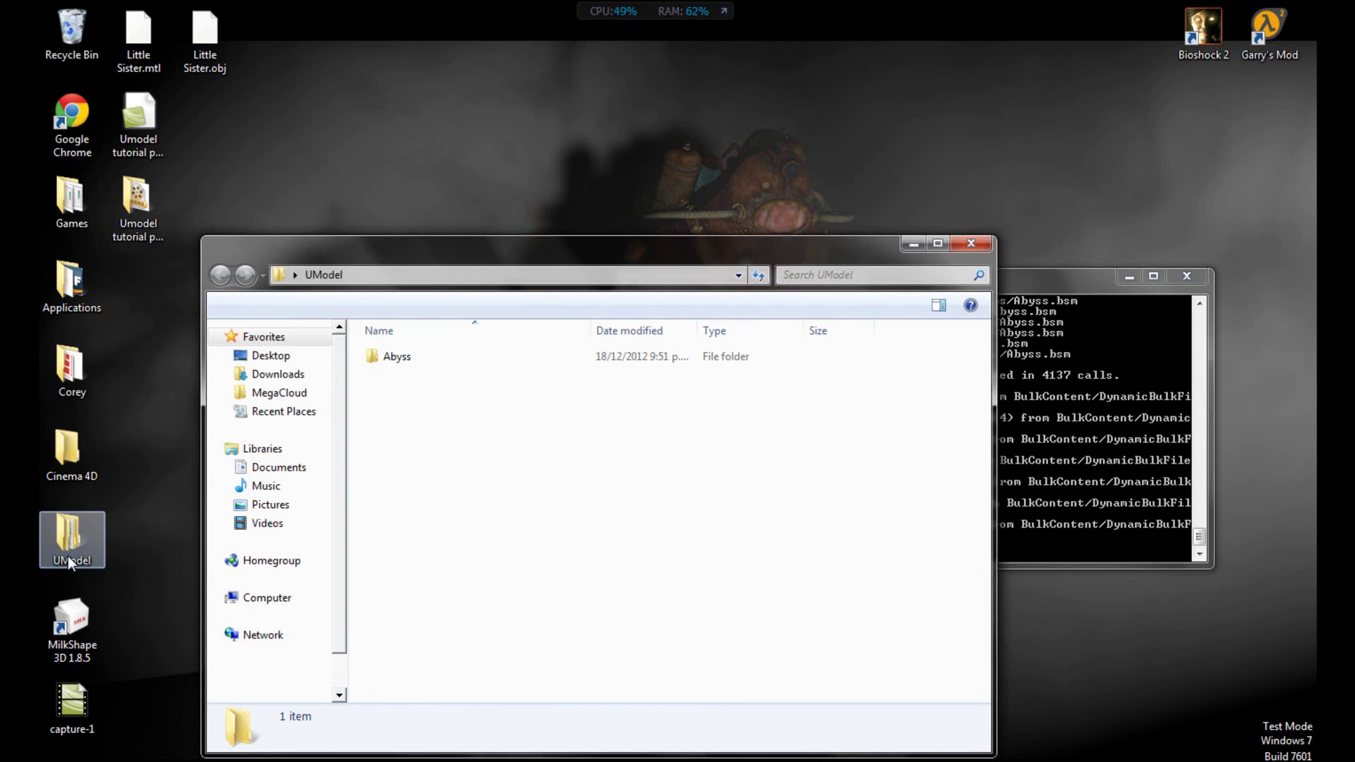
double_click(398, 357)
double_click(417, 454)
left_click(817, 277)
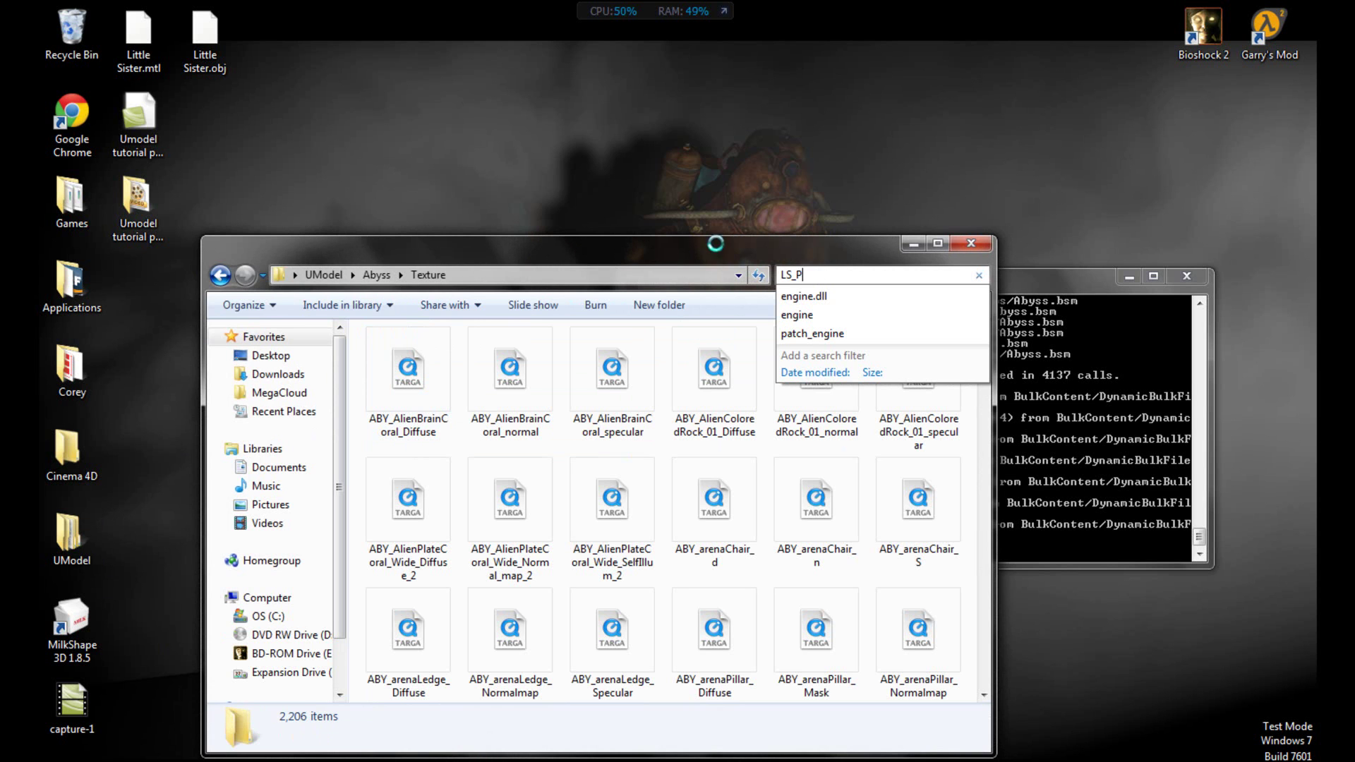
key("Return")
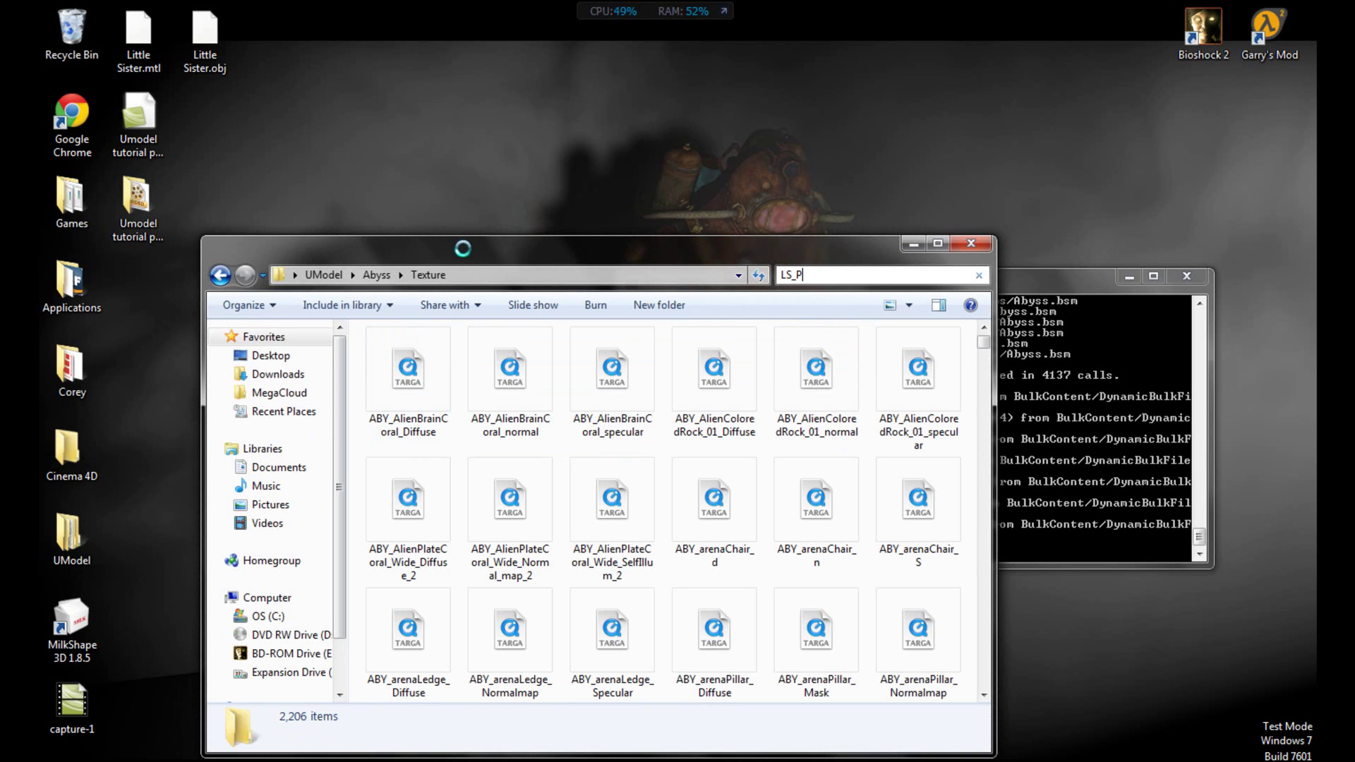
left_click_drag(463, 247, 683, 112)
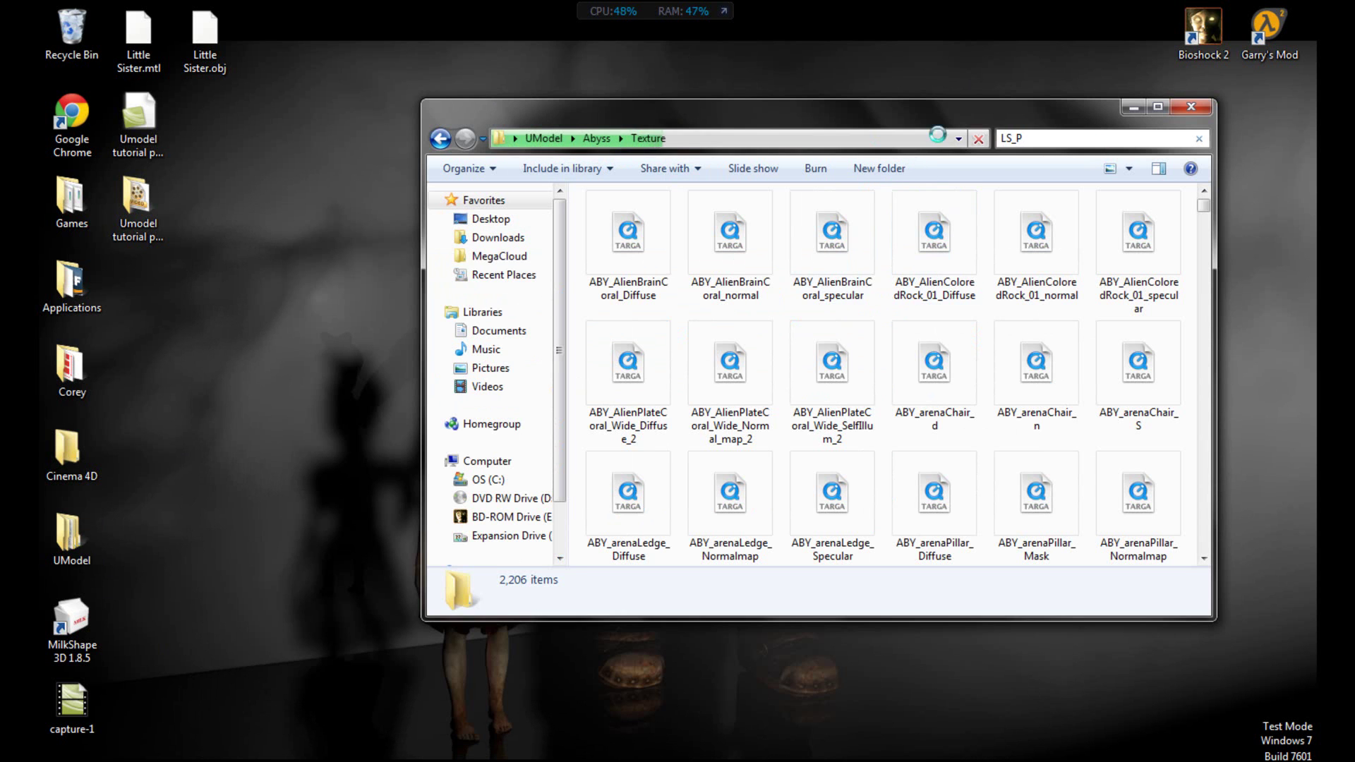
- Clear the search and find the first file starting with ls_p in the full Texture folder listing
left_click(1066, 141)
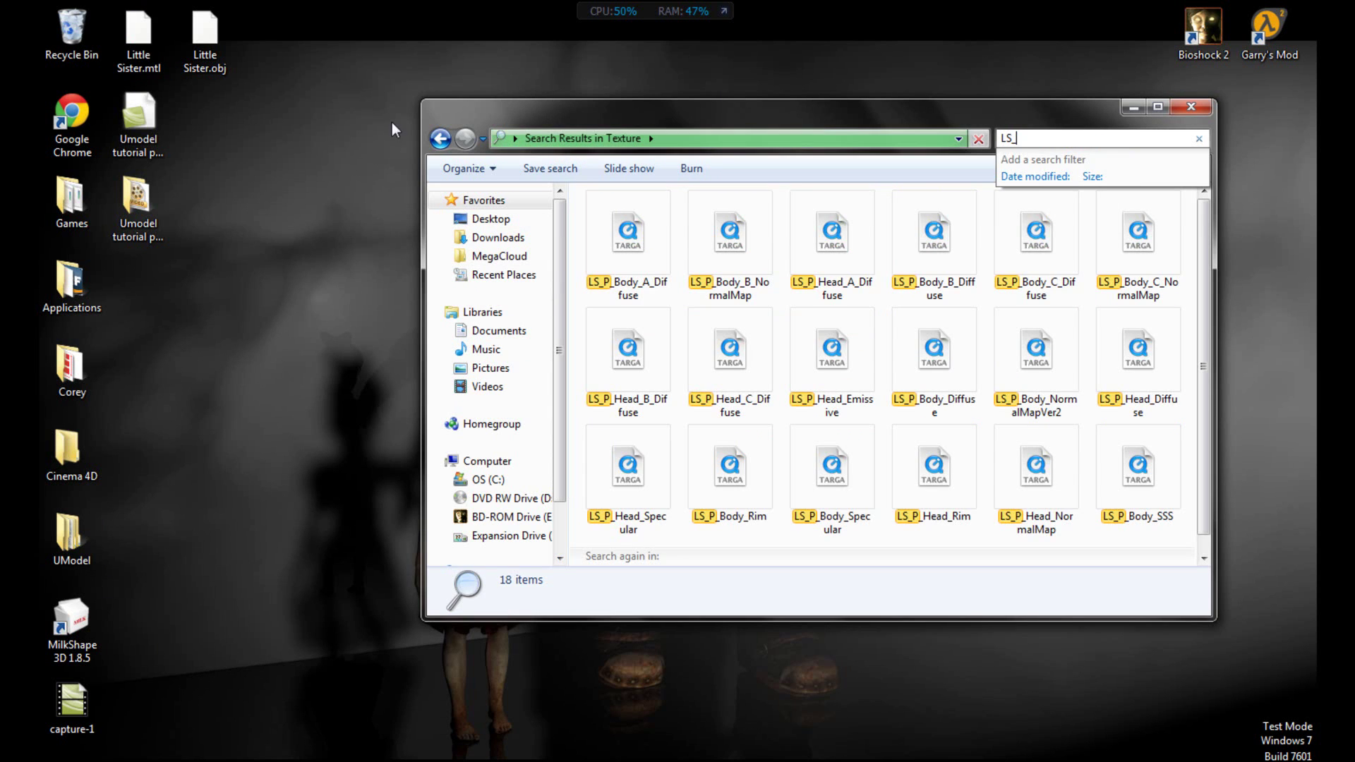
key("BackSpace")
key("BackSpace")
key("BackSpace")
key("BackSpace")
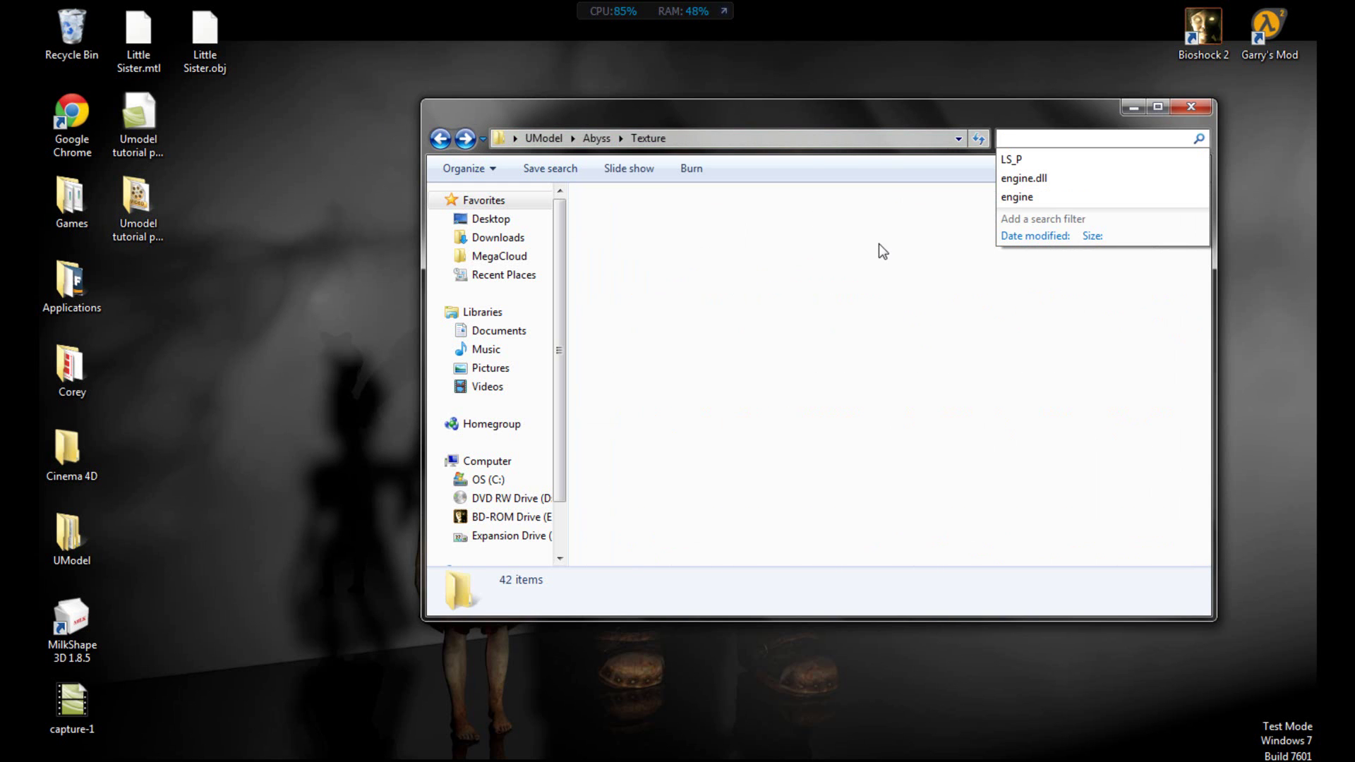
left_click(807, 260)
type("ls_p")
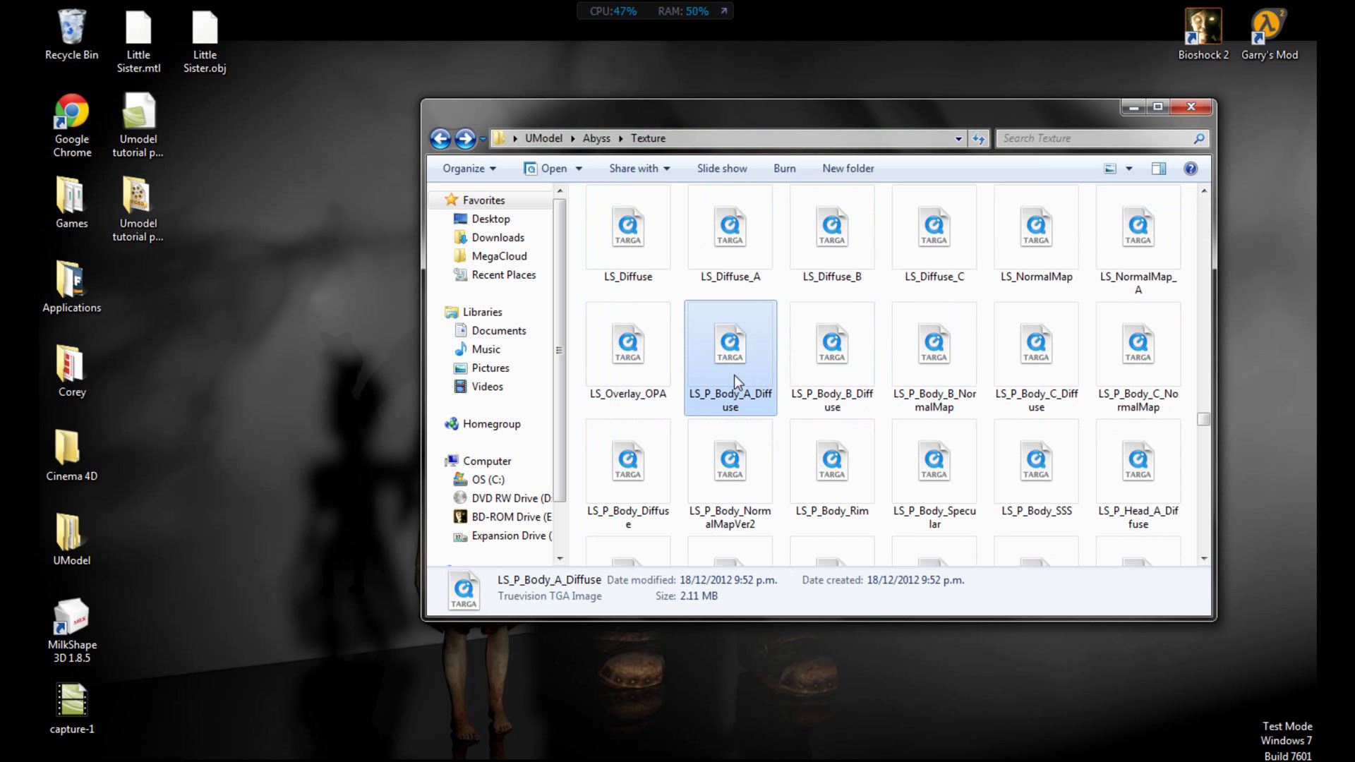
- Add LS_P_Body_B_Diffuse, LS_P_Body_B_NormalMap, LS_P_Body_C_Diffuse, LS_P_Body_C_NormalMap and LS_P_Body_Diffuse to the file selection
left_click(864, 385, "ctrl")
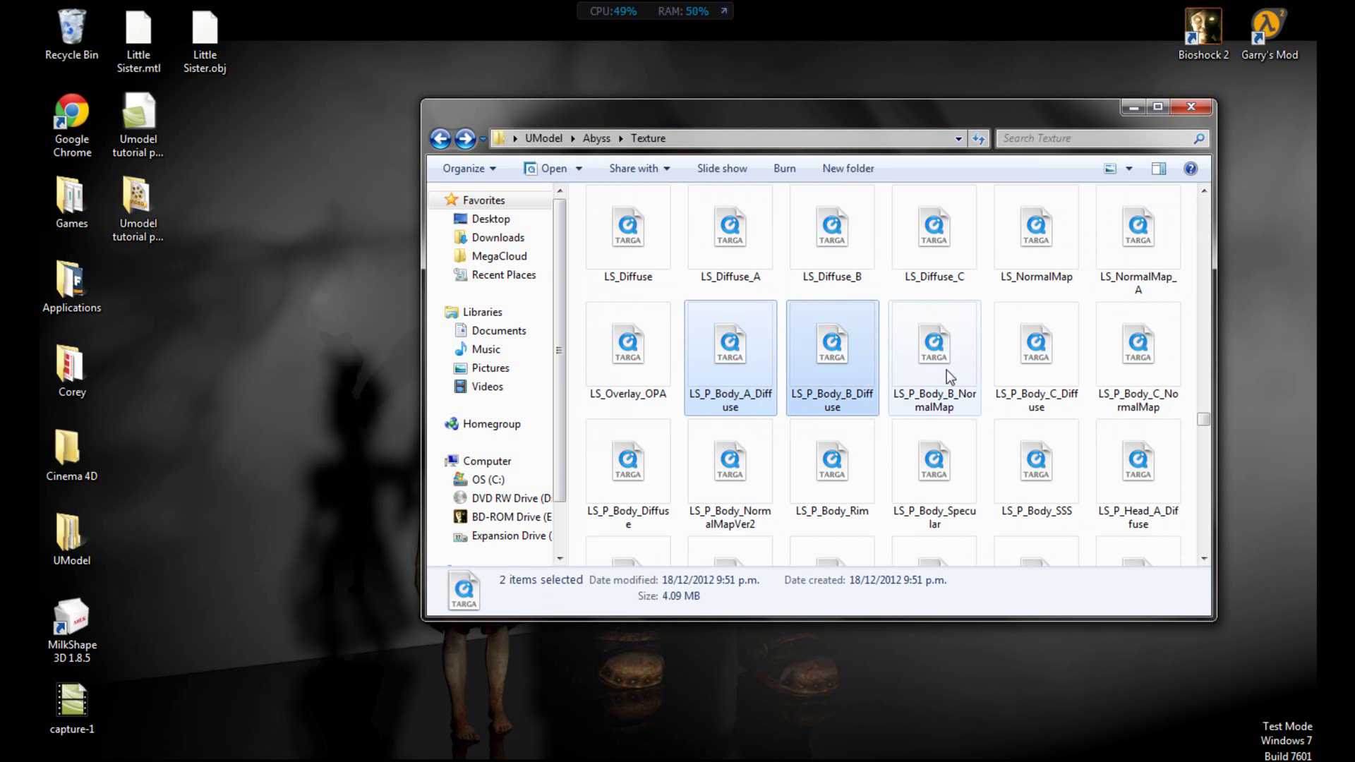
left_click(940, 378, "ctrl")
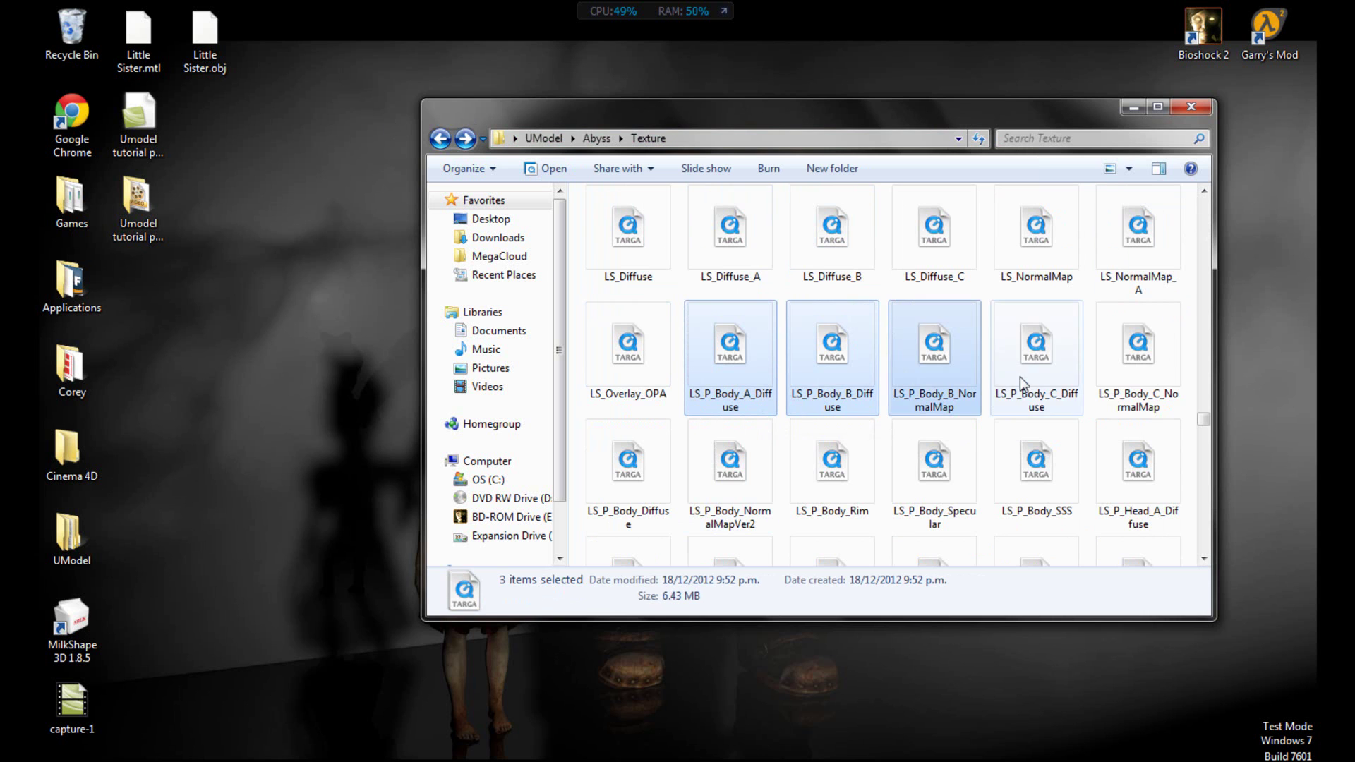
left_click(1031, 376, "ctrl")
left_click(1133, 371, "ctrl")
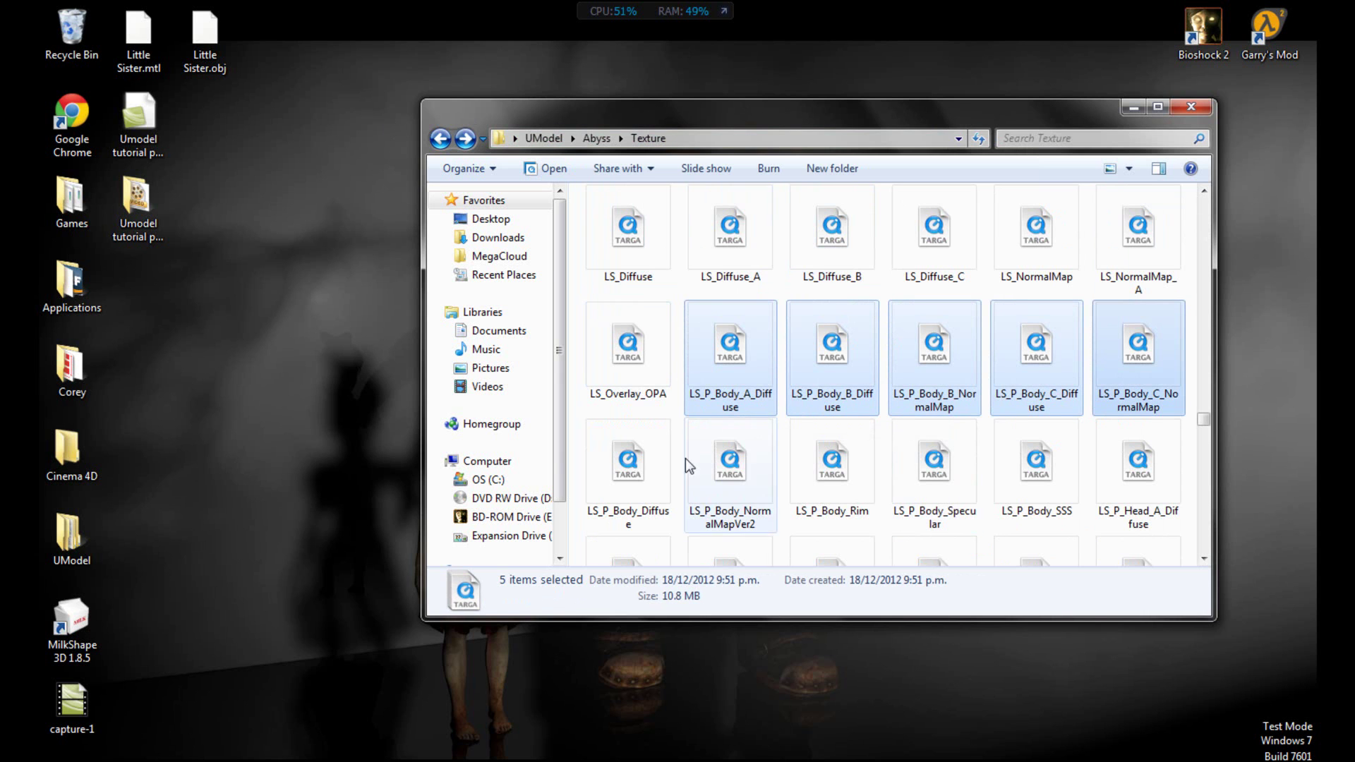
left_click(629, 466, "ctrl")
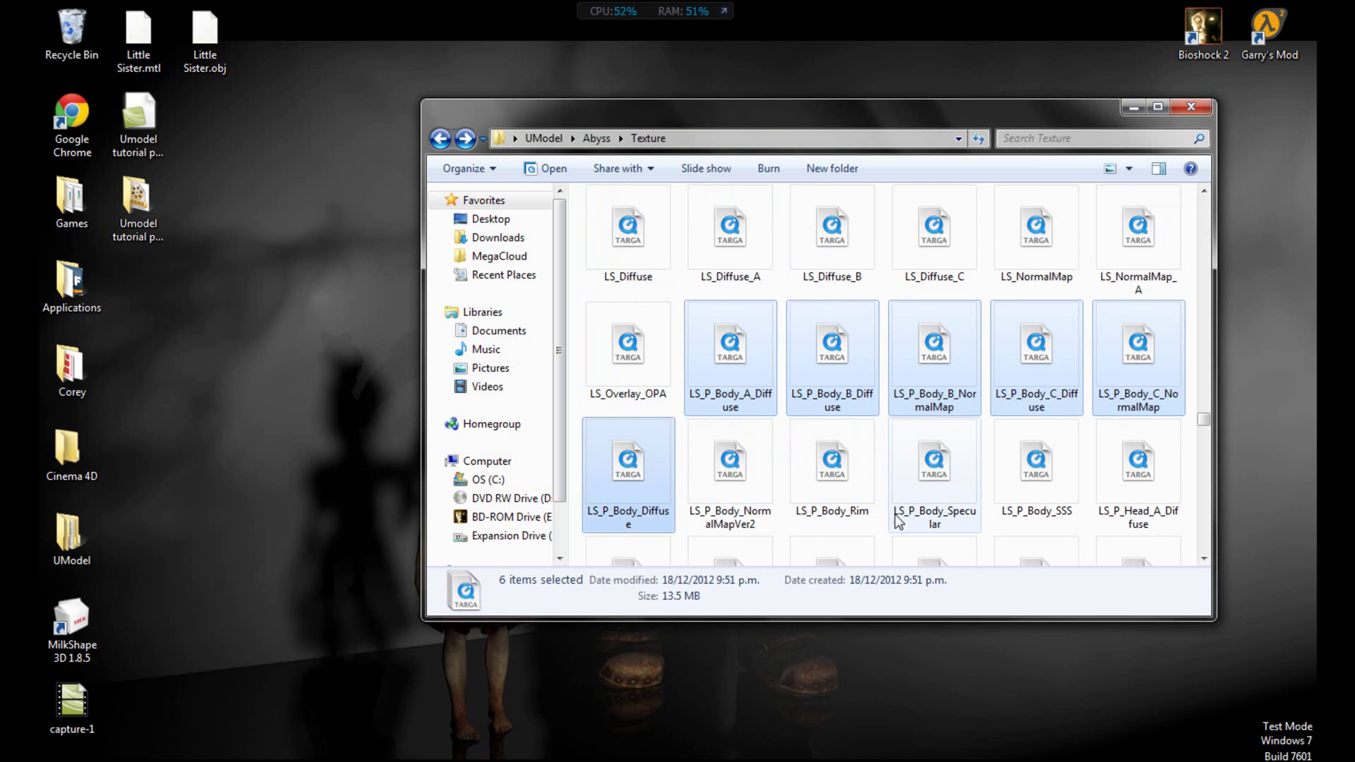
- Add the LS_P_Head A, B, C and plain Diffuse, NormalMap and Specular textures plus LS_P_Body_Specular to the selection and copy them all
scroll(907, 492, "down", 5)
scroll(902, 484, "up", 3)
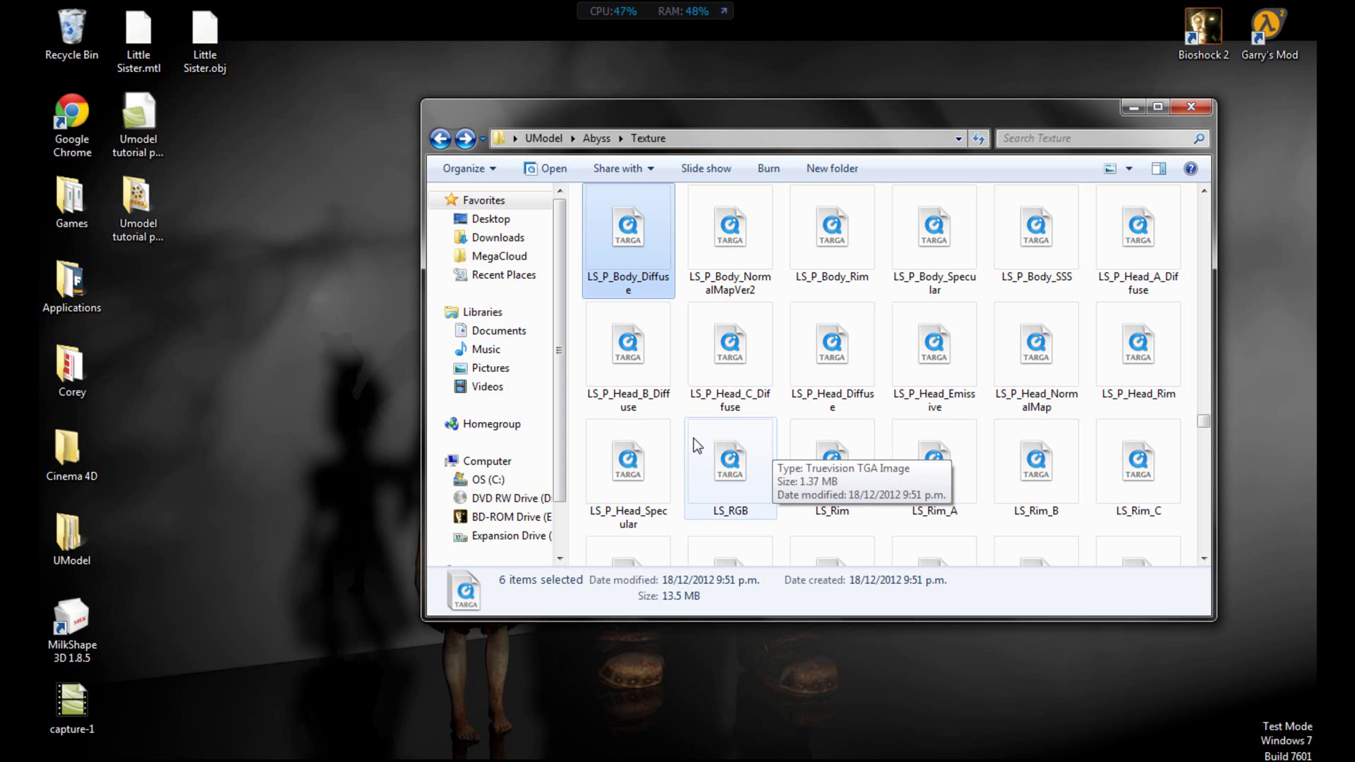
left_click(1145, 248, "ctrl")
left_click(630, 364, "ctrl")
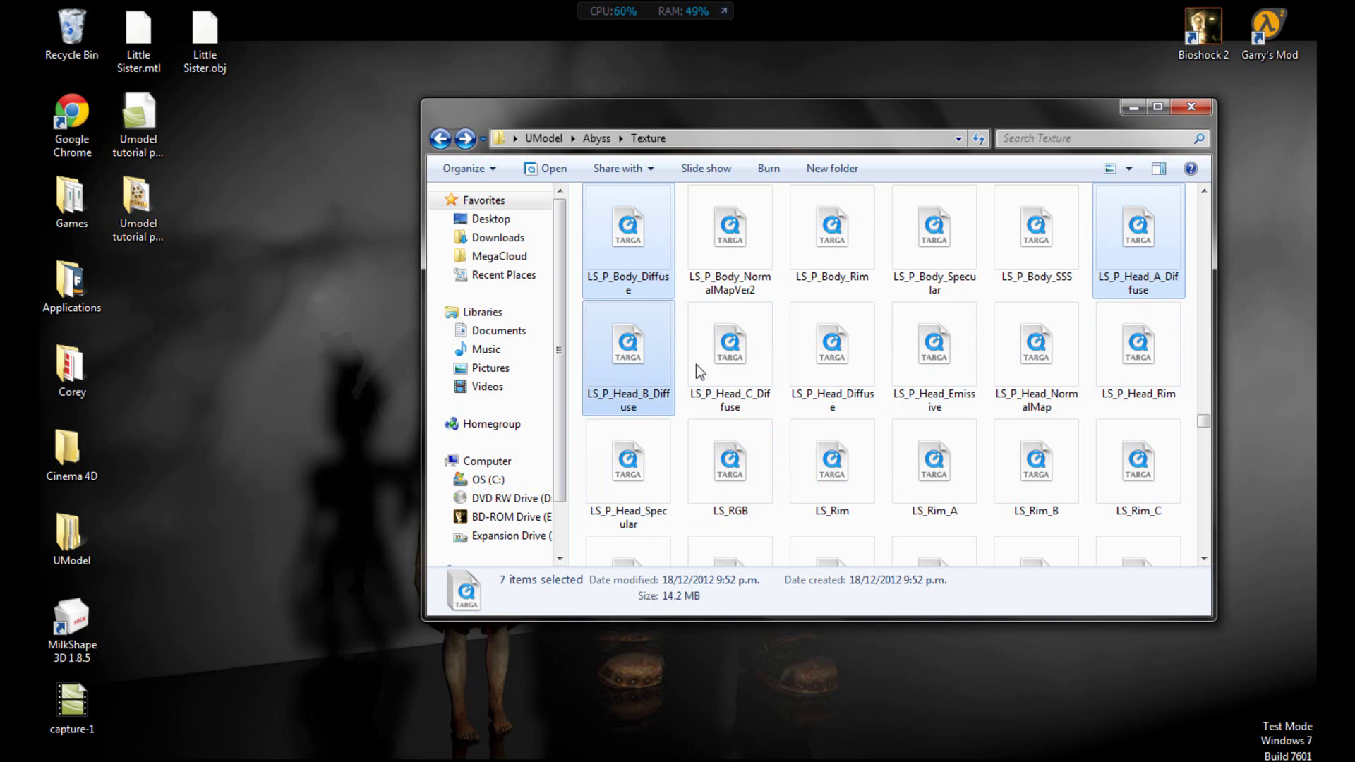
left_click(748, 364, "ctrl")
left_click(806, 364, "ctrl")
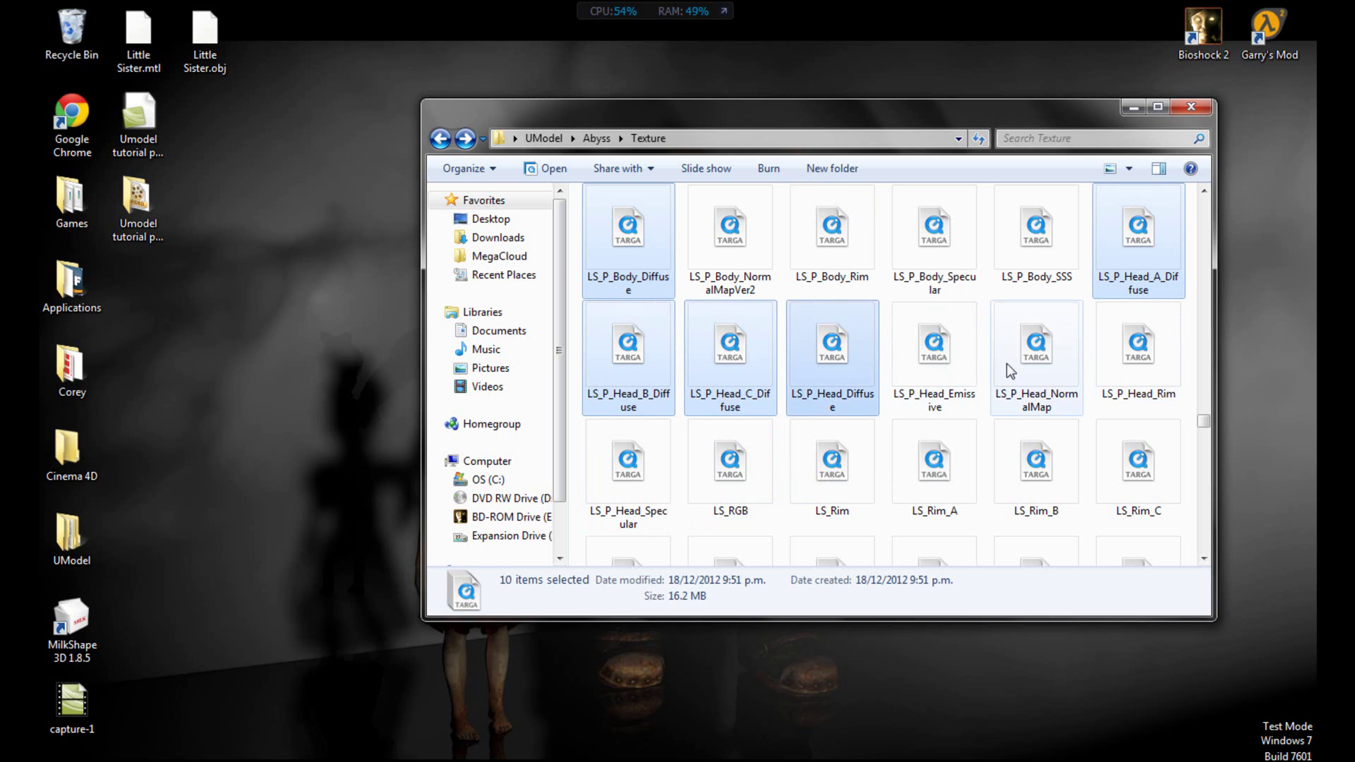
left_click(1040, 363, "ctrl")
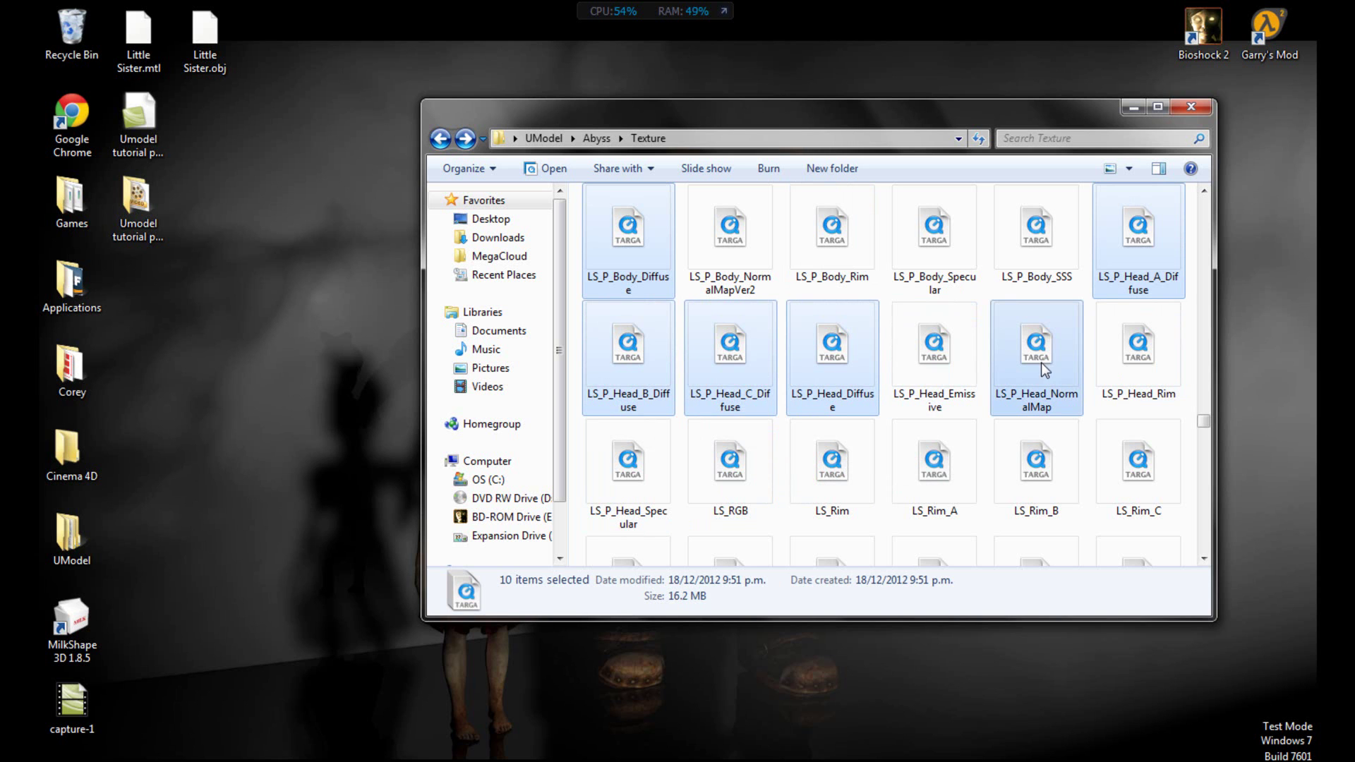
left_click(624, 484, "ctrl")
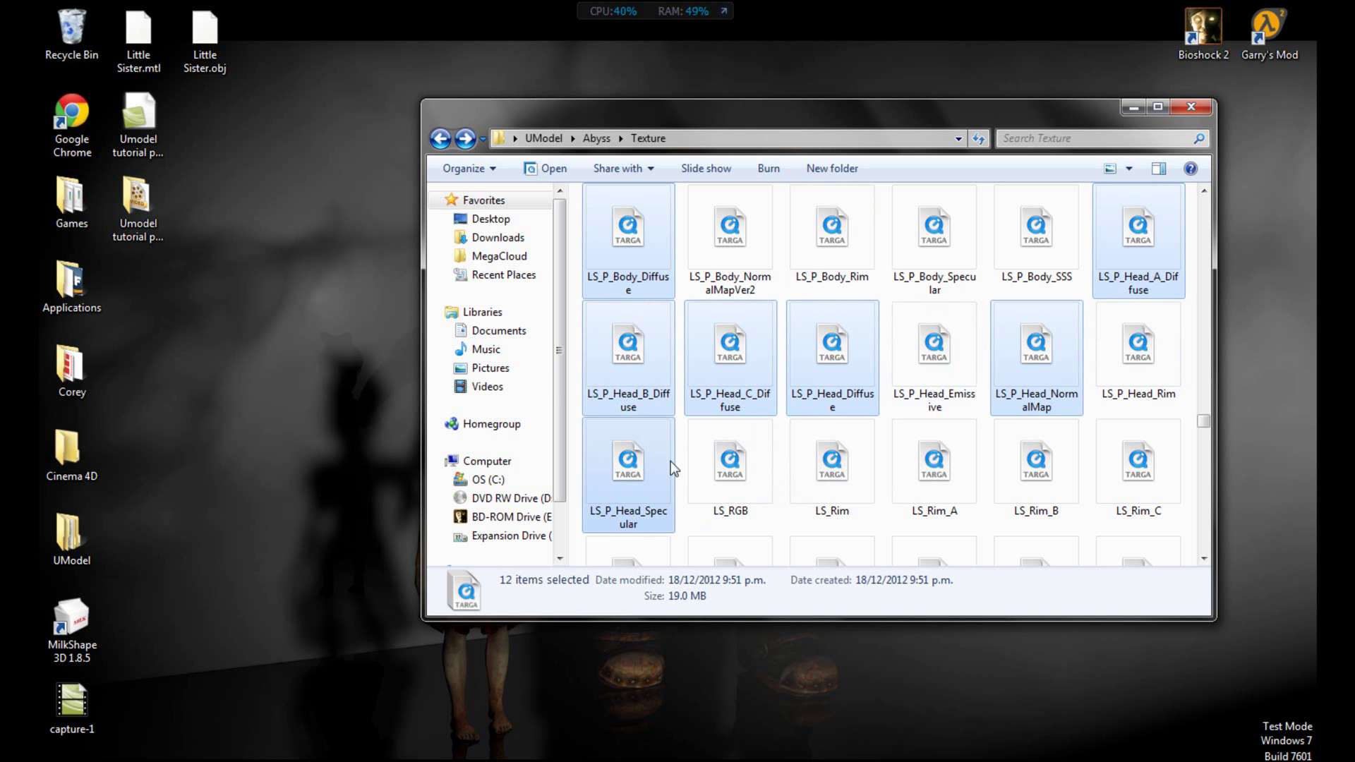
scroll(692, 461, "up", 2)
left_click(938, 459, "ctrl")
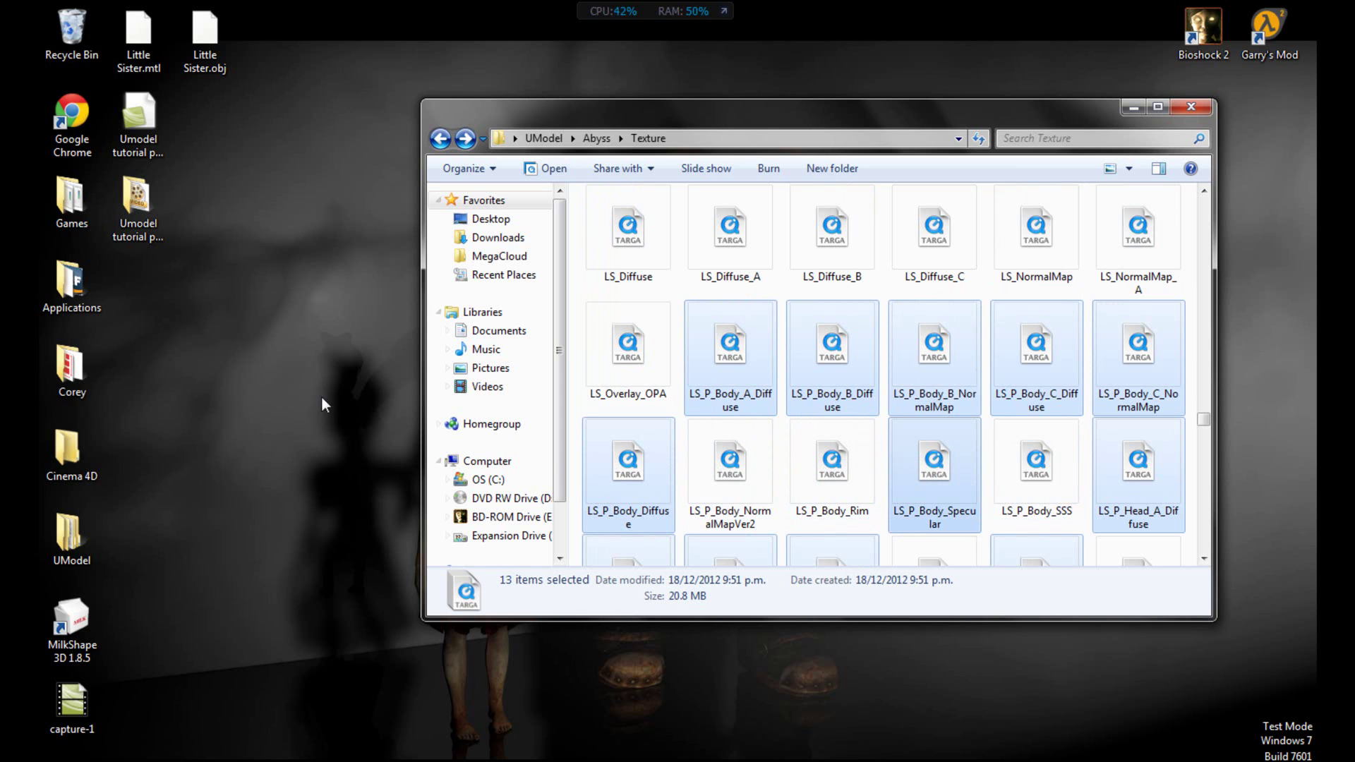
- Create a new folder named Little Sister inside the desktop's UModel folder
double_click(67, 536)
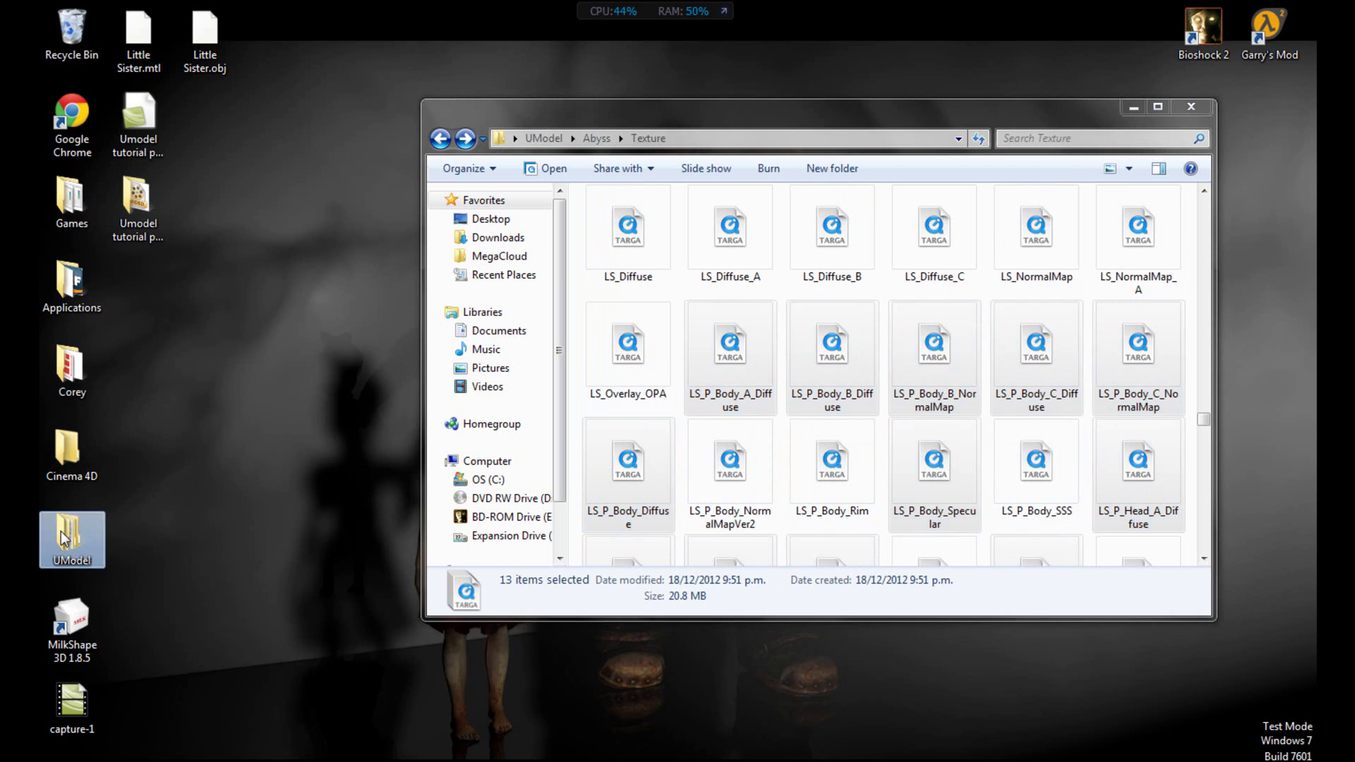
right_click(719, 403)
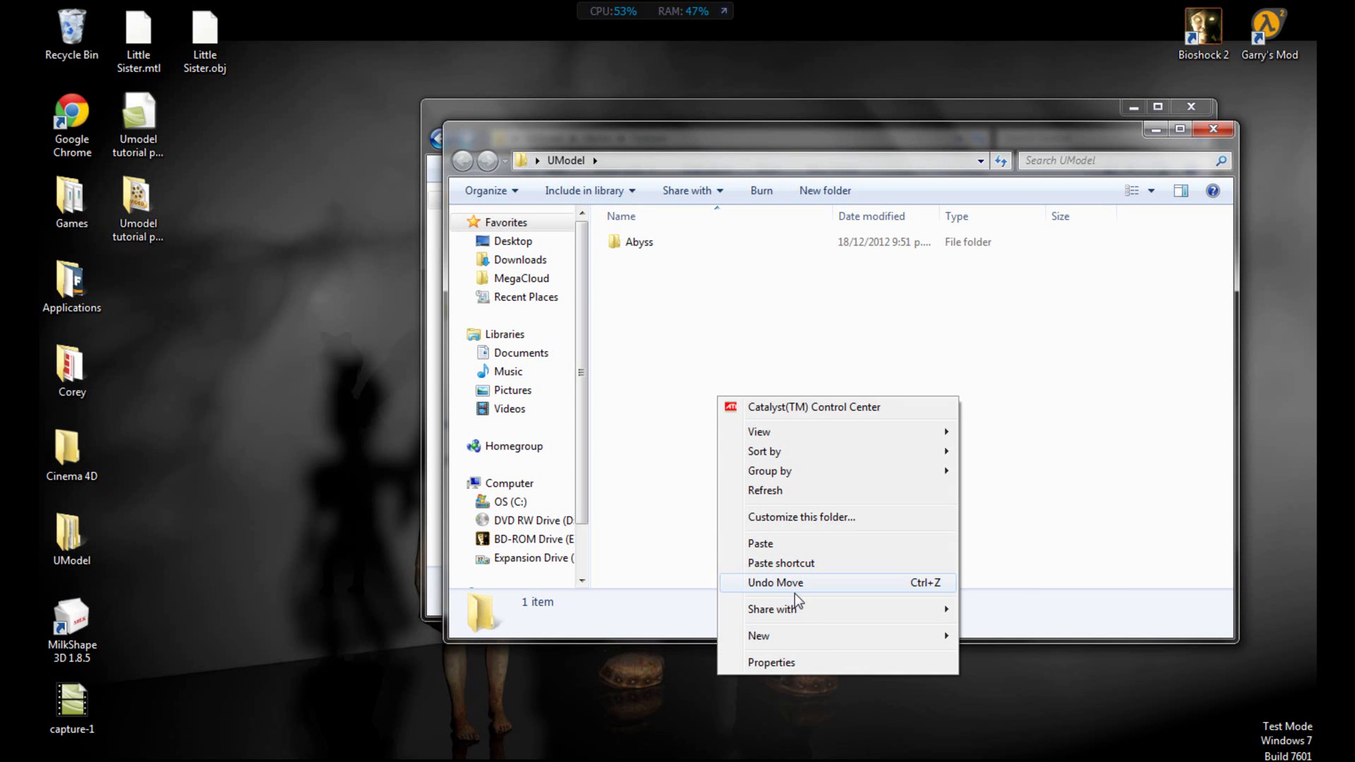
mouse_move(861, 639)
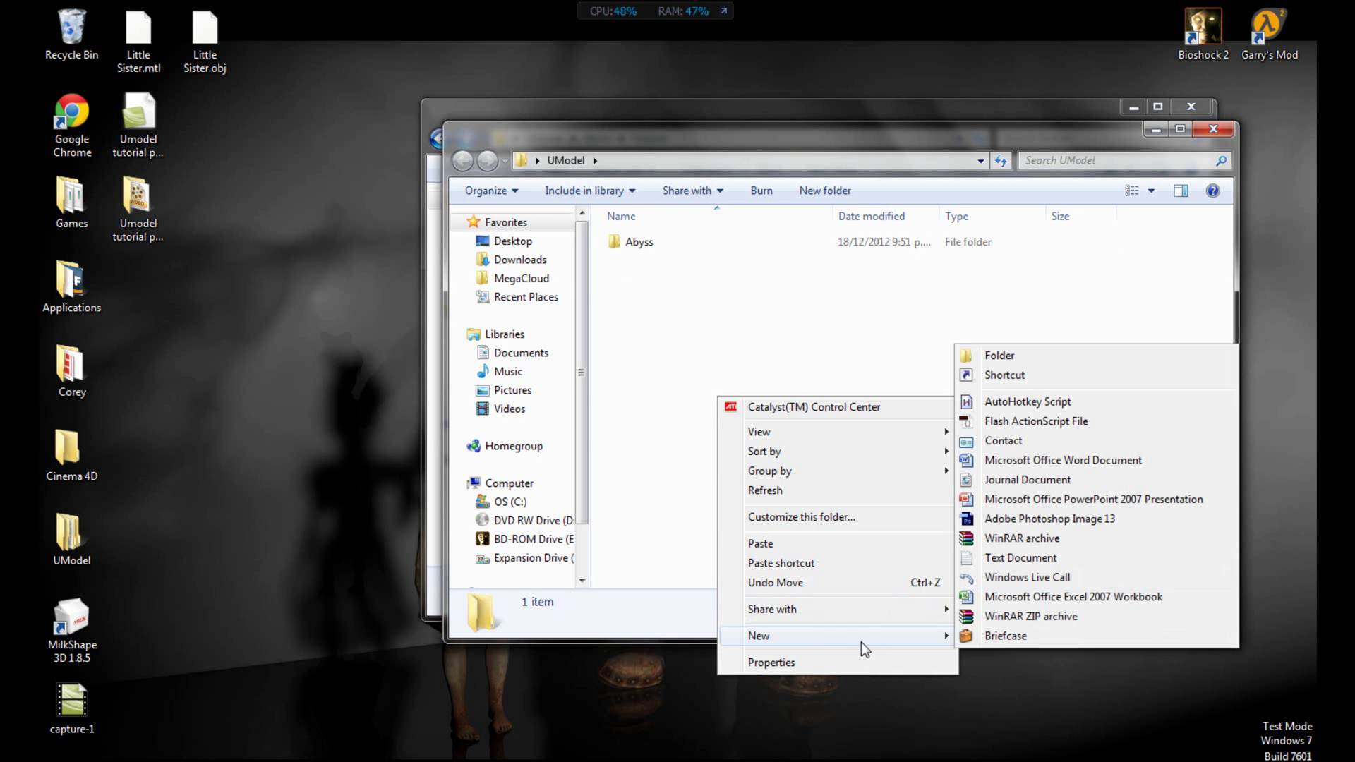
left_click(1095, 357)
type("Little Sister")
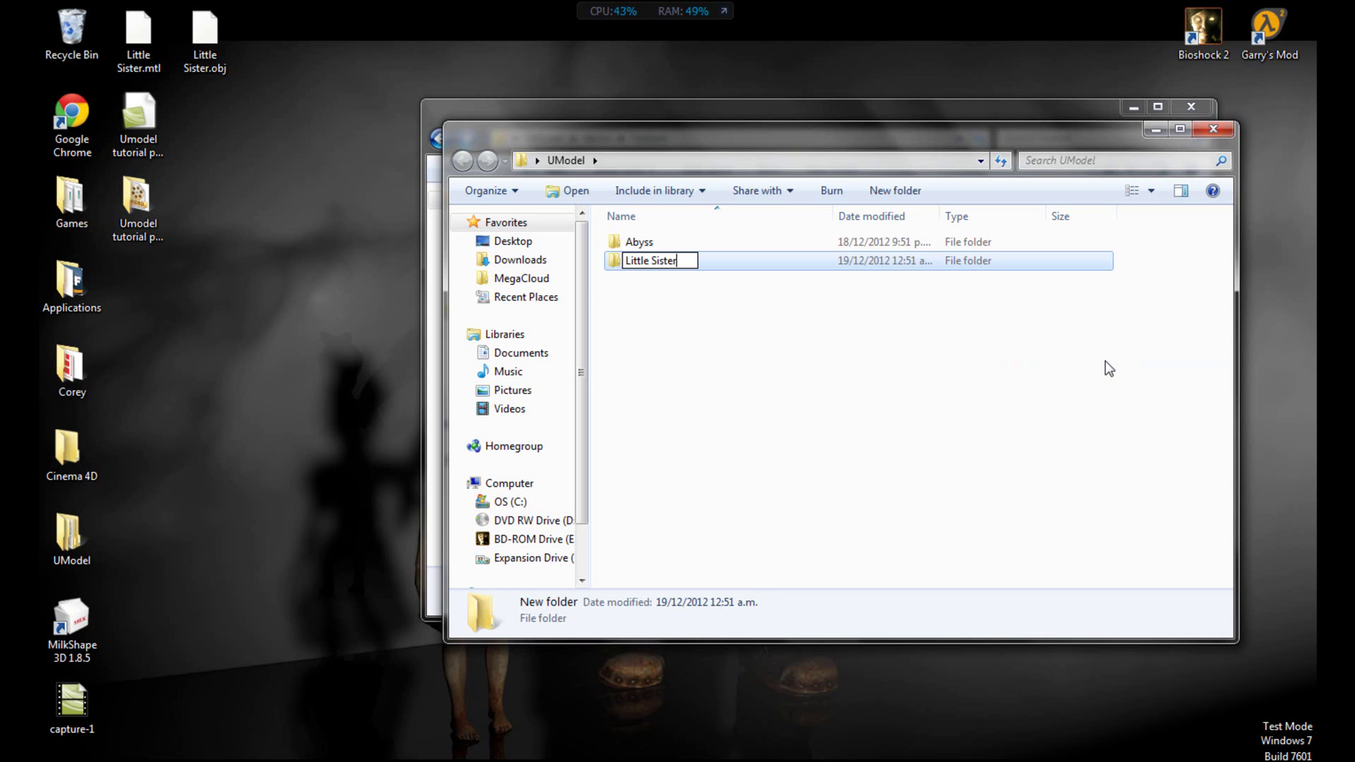
left_click(799, 433)
- Paste the copied textures into the Little Sister folder and move the desktop's Little Sister .obj and .mtl files there
double_click(740, 260)
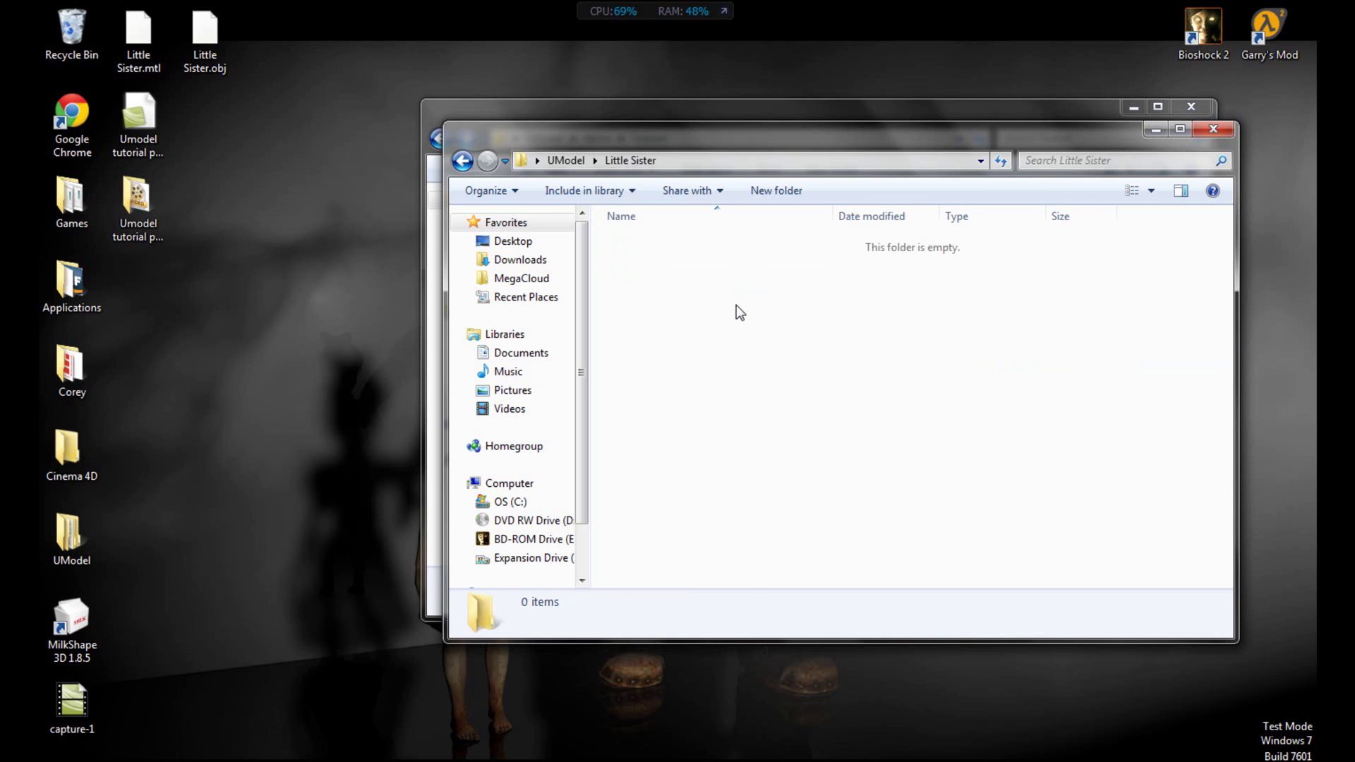
key("ctrl+v")
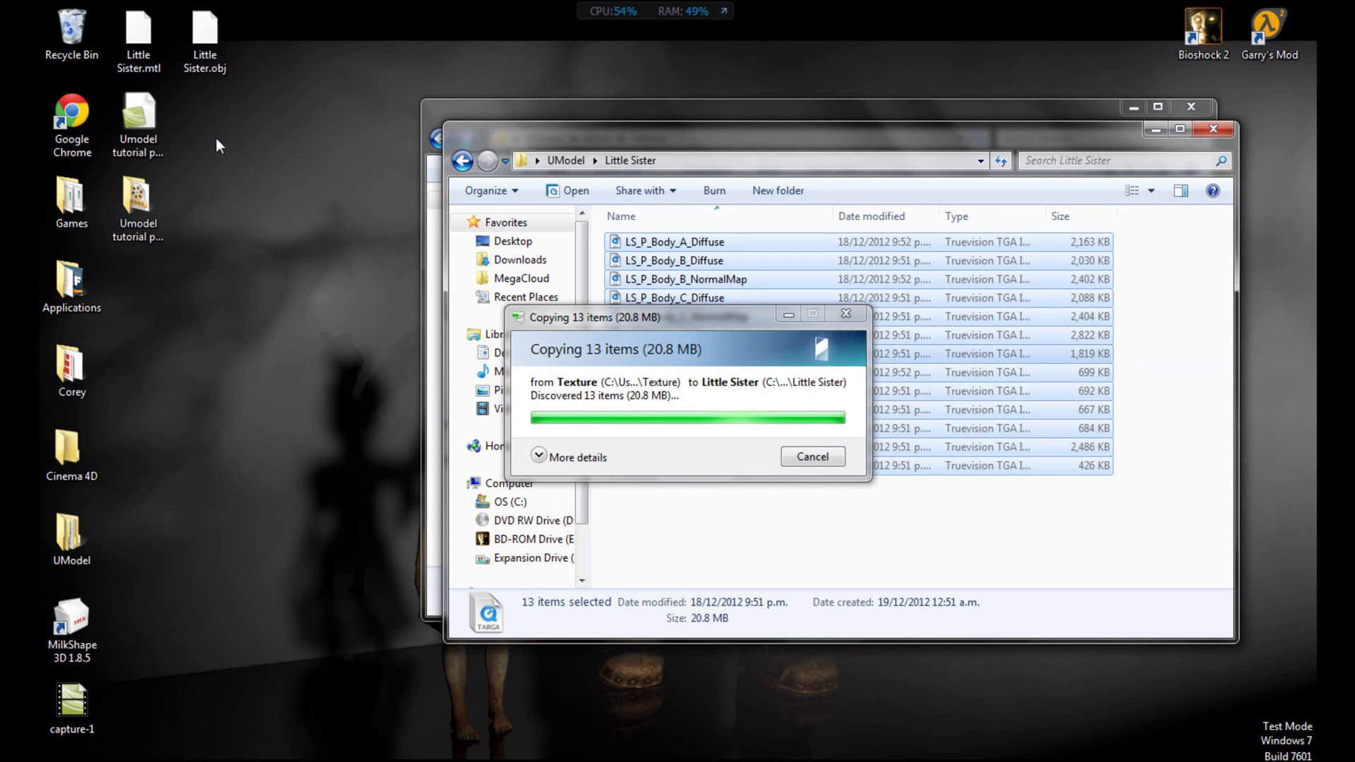
left_click_drag(309, 7, 837, 550)
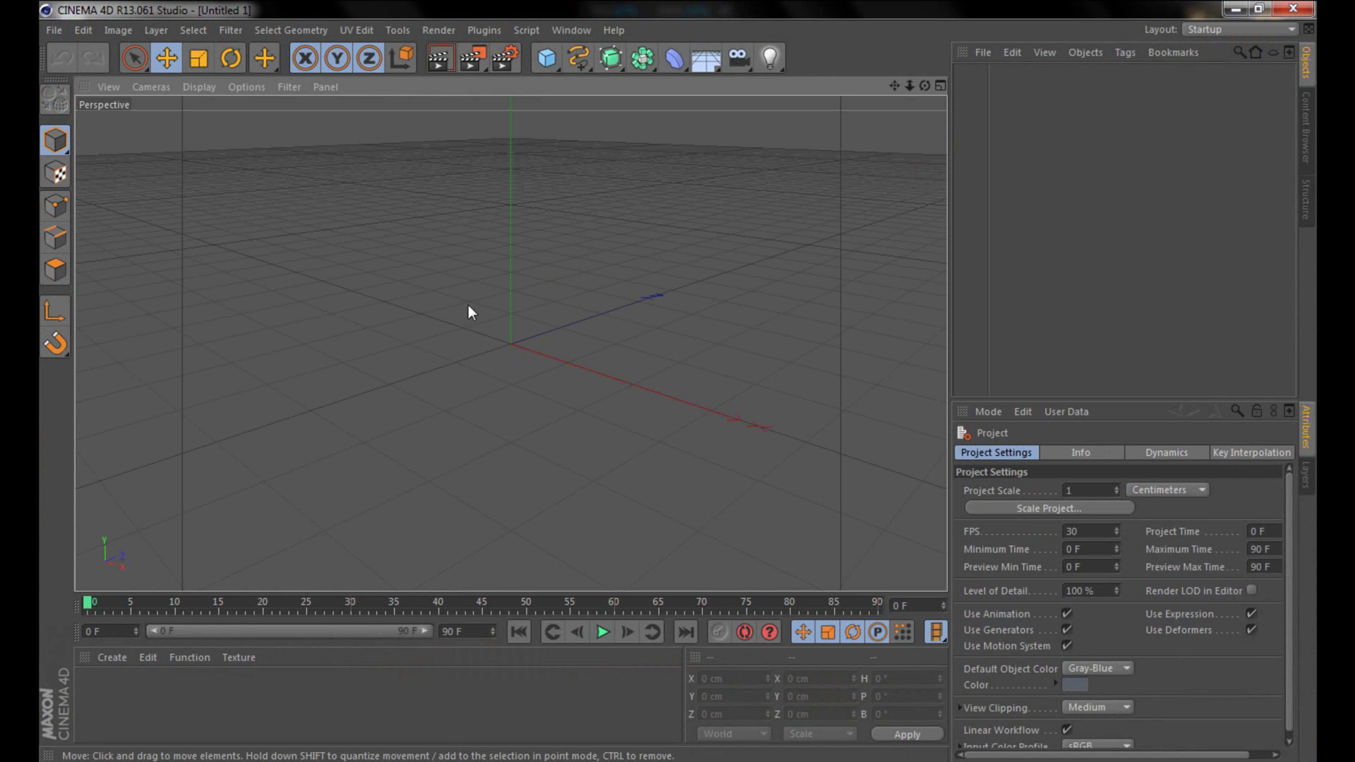
- In Cinema 4D, open Little Sister.obj from the UModel Little Sister folder, importing it at a scale of 0.1 meters
left_click(45, 35)
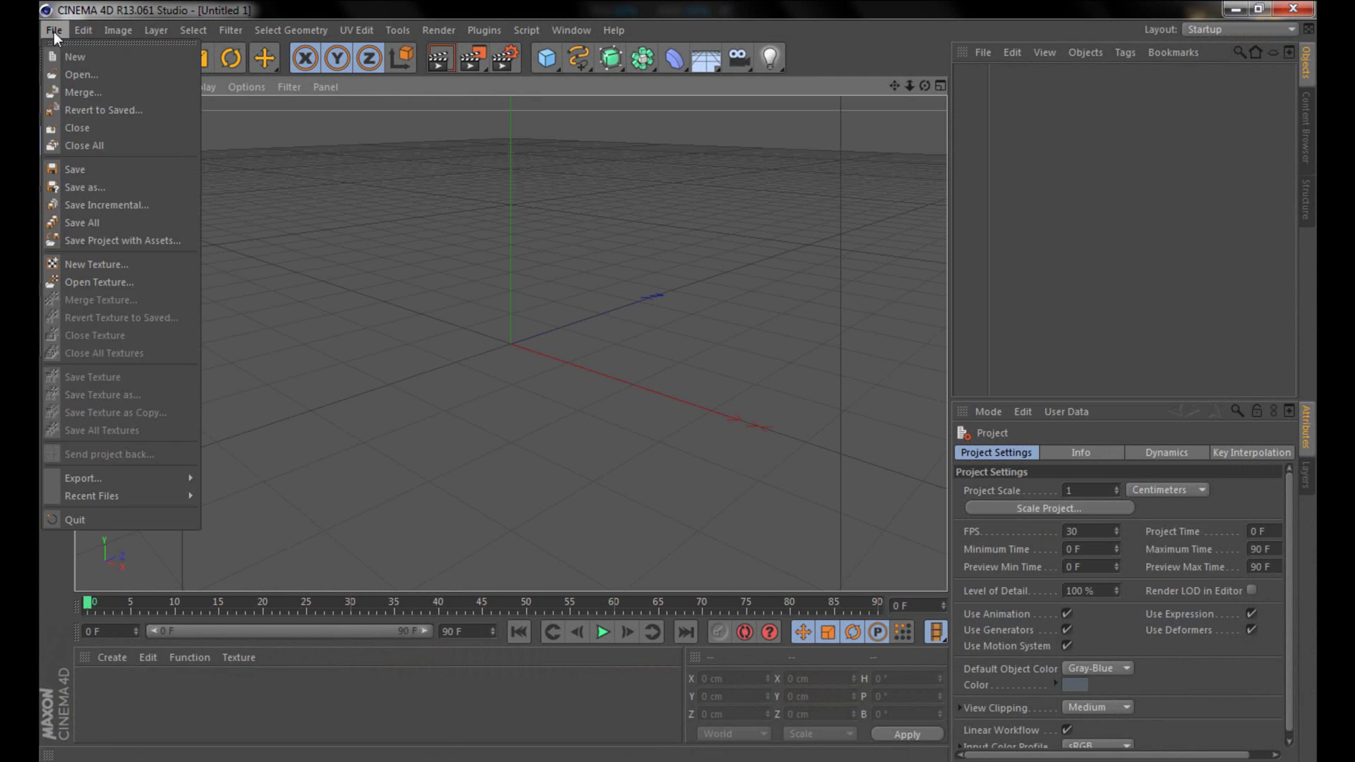
left_click(72, 70)
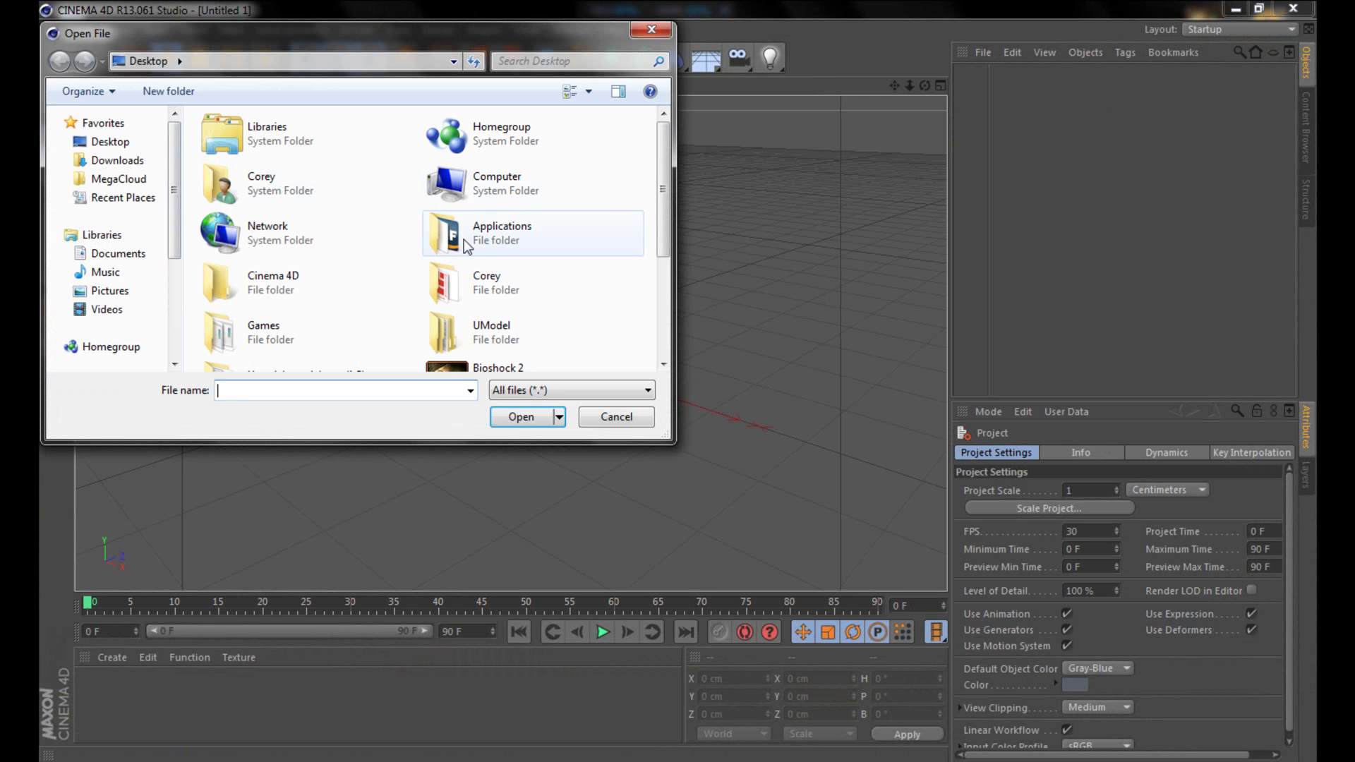
scroll(487, 240, "down", 3)
scroll(480, 297, "up", 3)
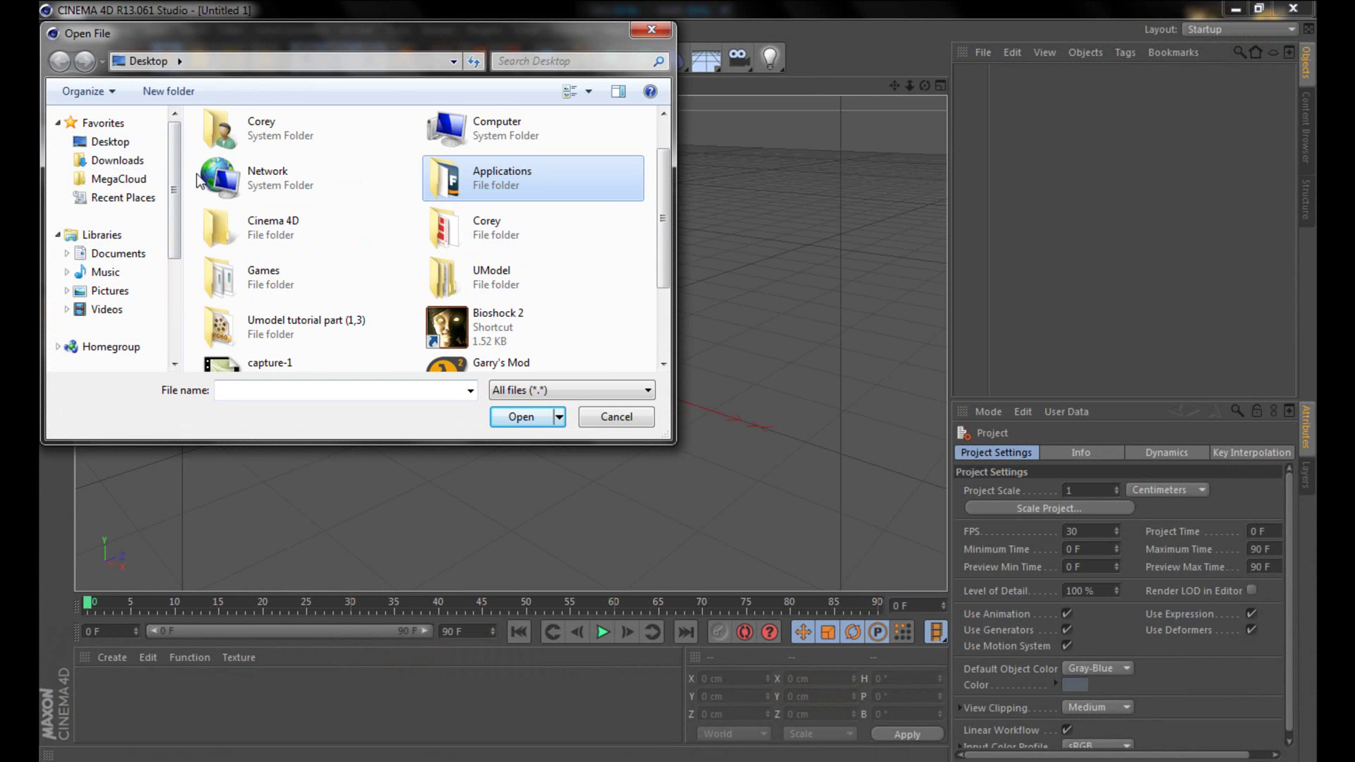
double_click(446, 271)
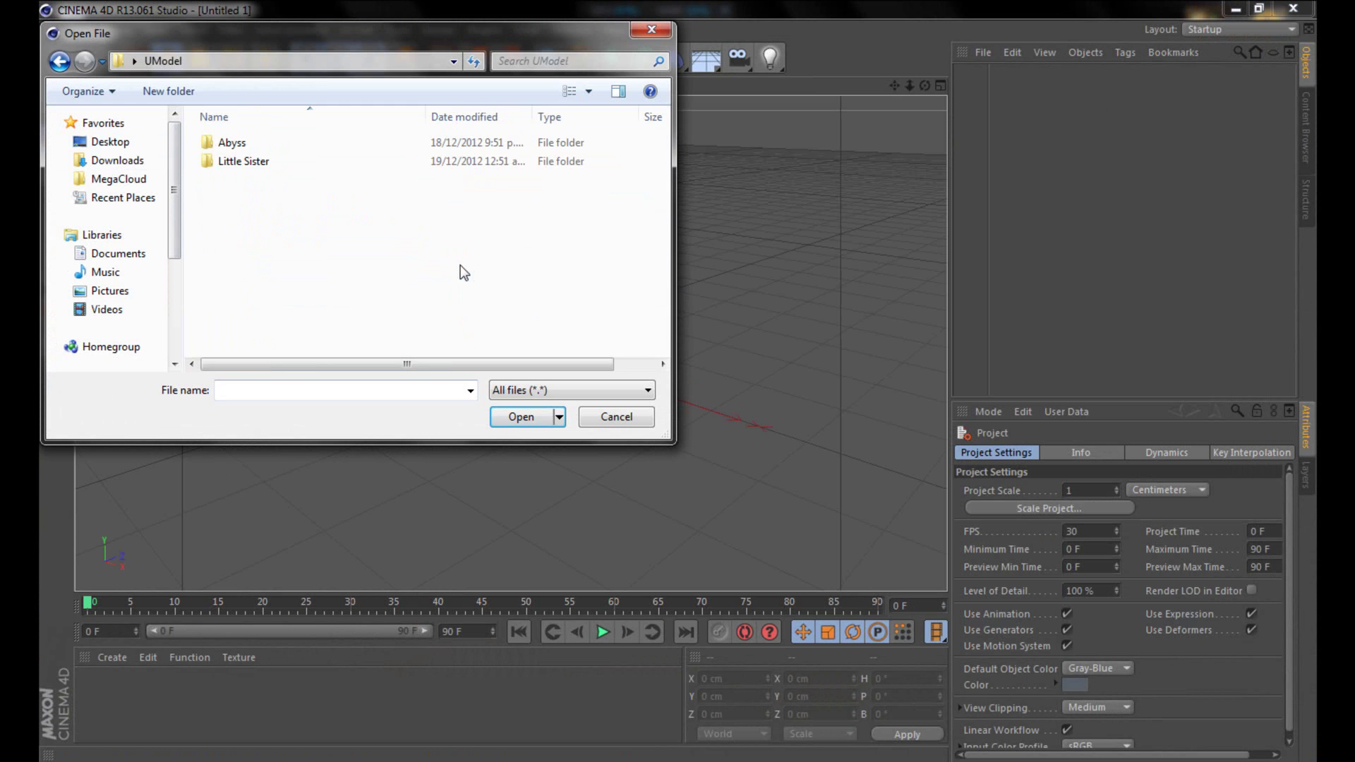
left_click(227, 163)
double_click(227, 163)
left_click(358, 182)
double_click(358, 183)
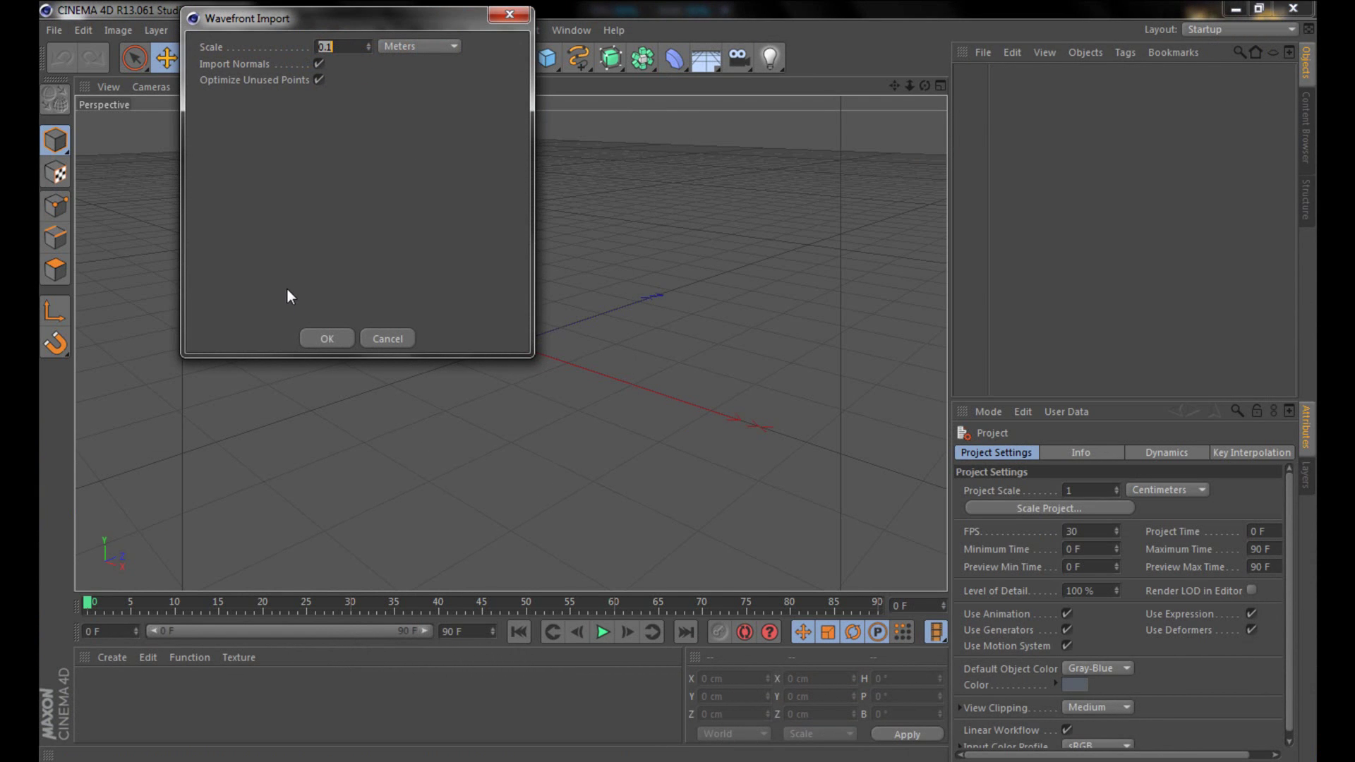
left_click_drag(285, 21, 519, 197)
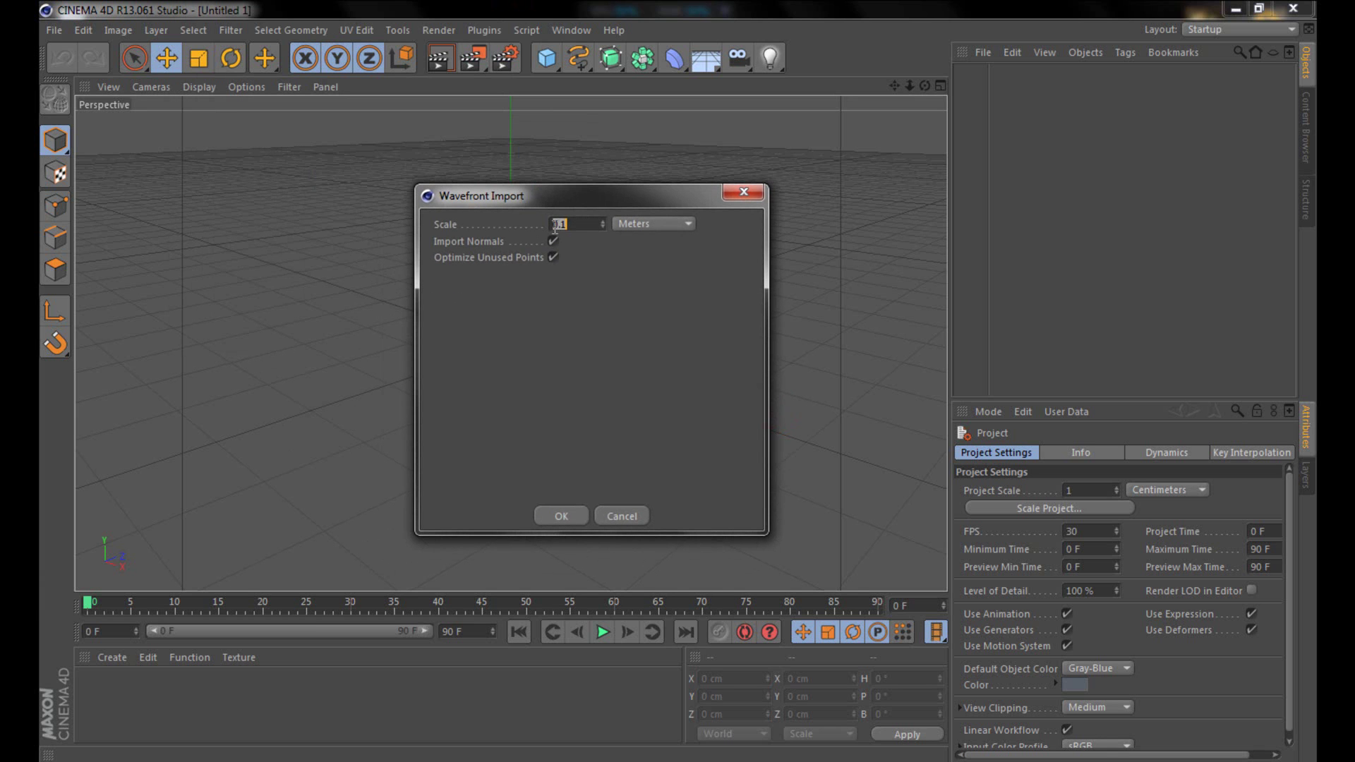
left_click(561, 515)
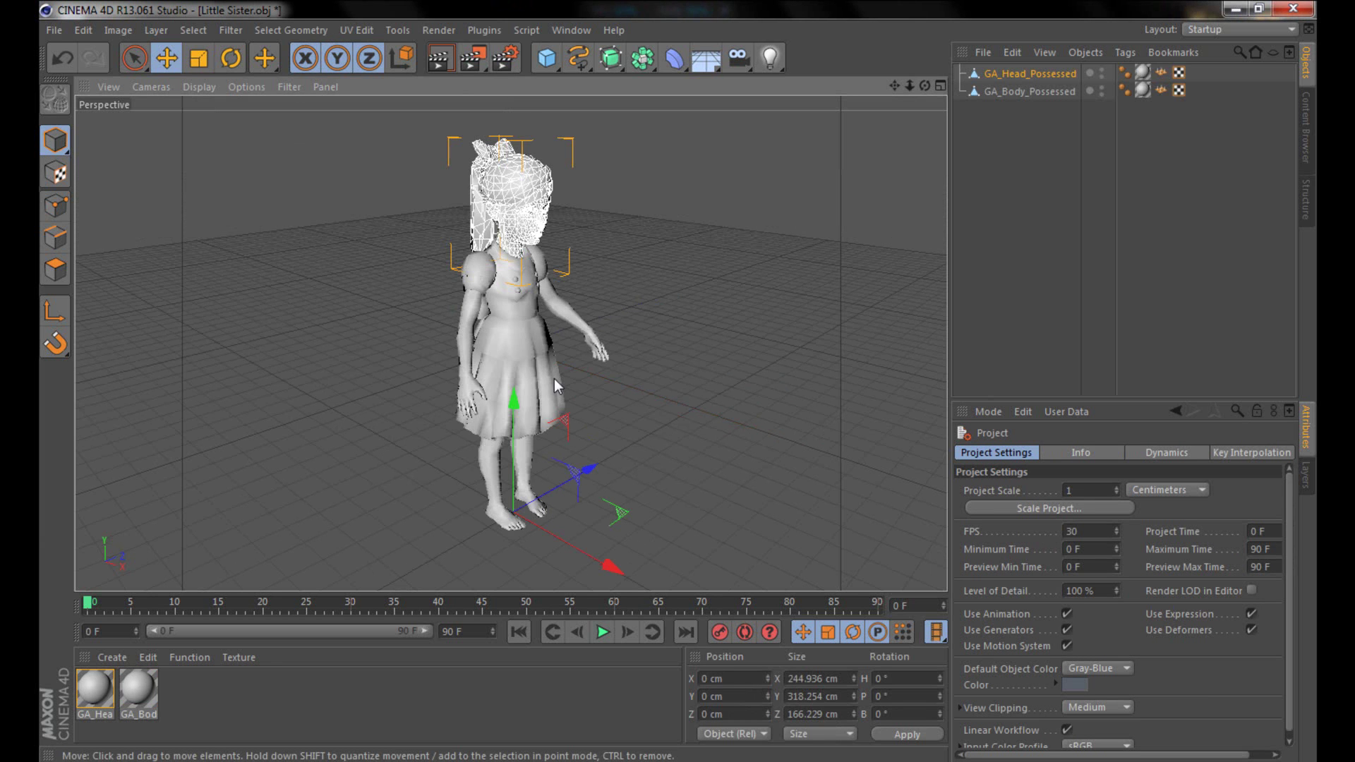
- Add a cube, move it about 275 cm along X beside the girl model, and delete it
left_click_drag(541, 312, 624, 324, "alt")
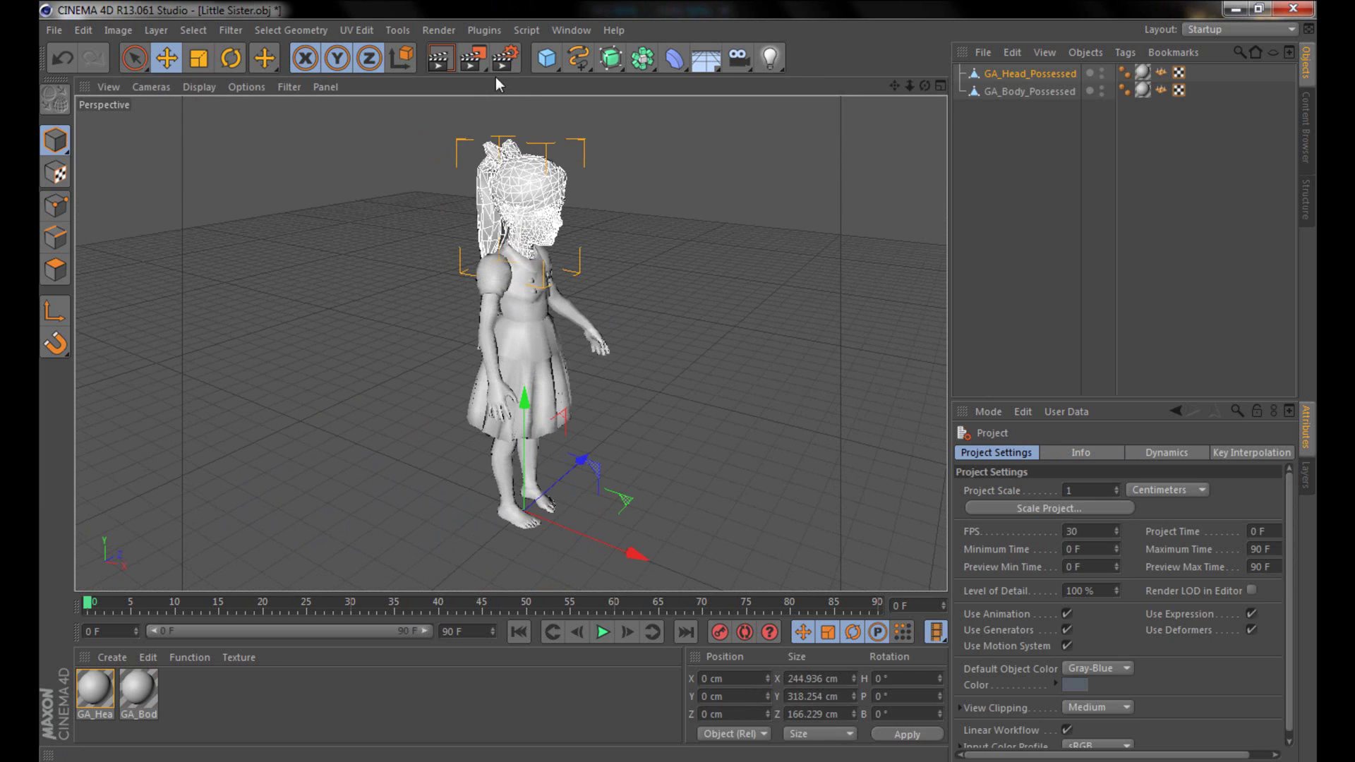
left_click(547, 58)
left_click_drag(630, 553, 727, 582)
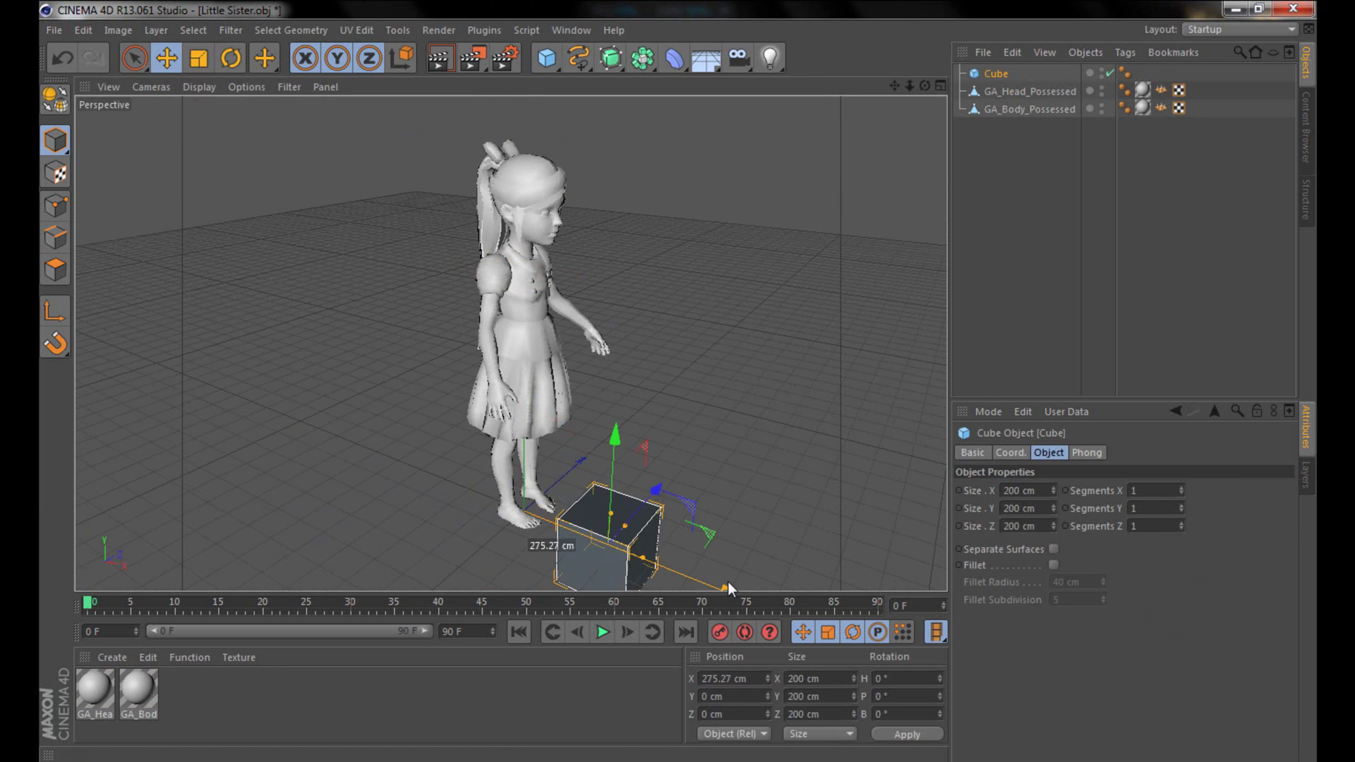
key("Delete")
- Render the viewport with the untextured girl model seen from the front
left_click_drag(533, 377, 232, 375, "alt")
scroll(612, 252, "up", 3)
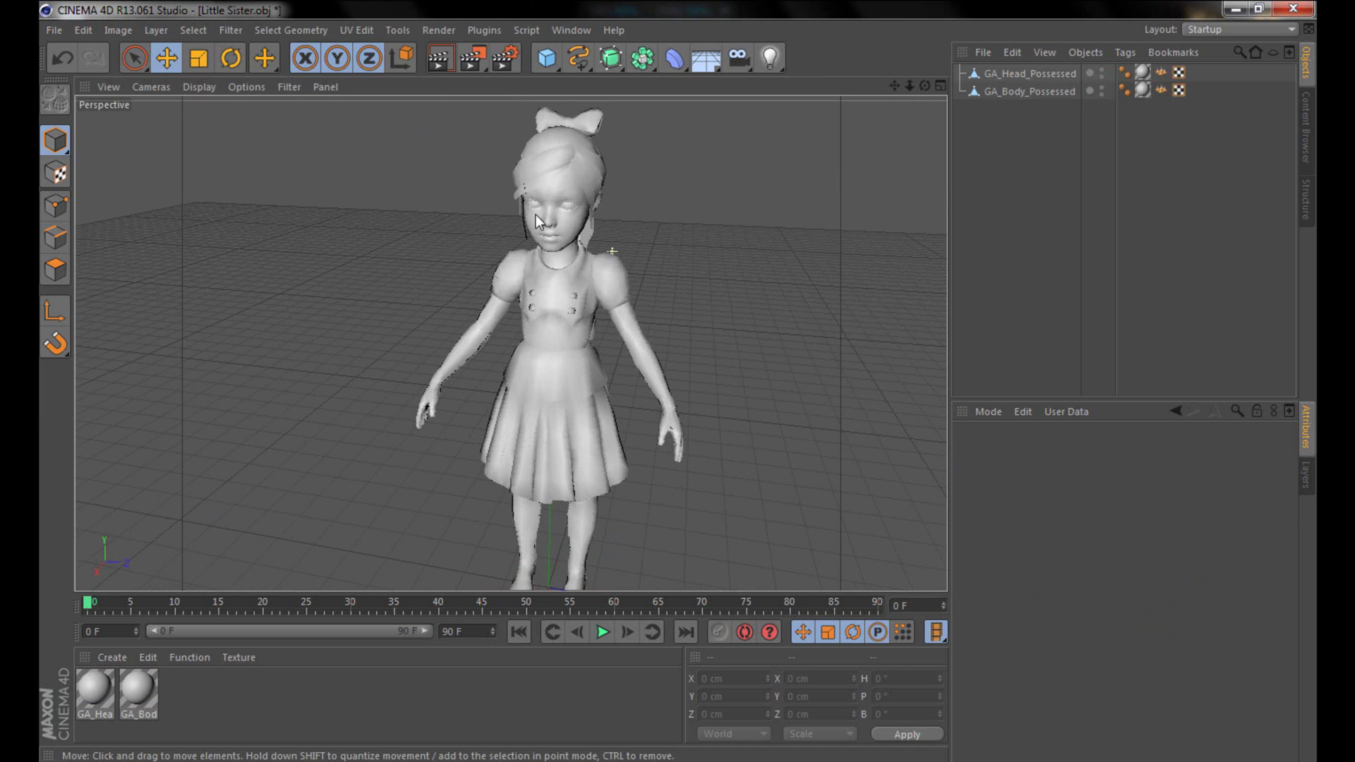
left_click(436, 62)
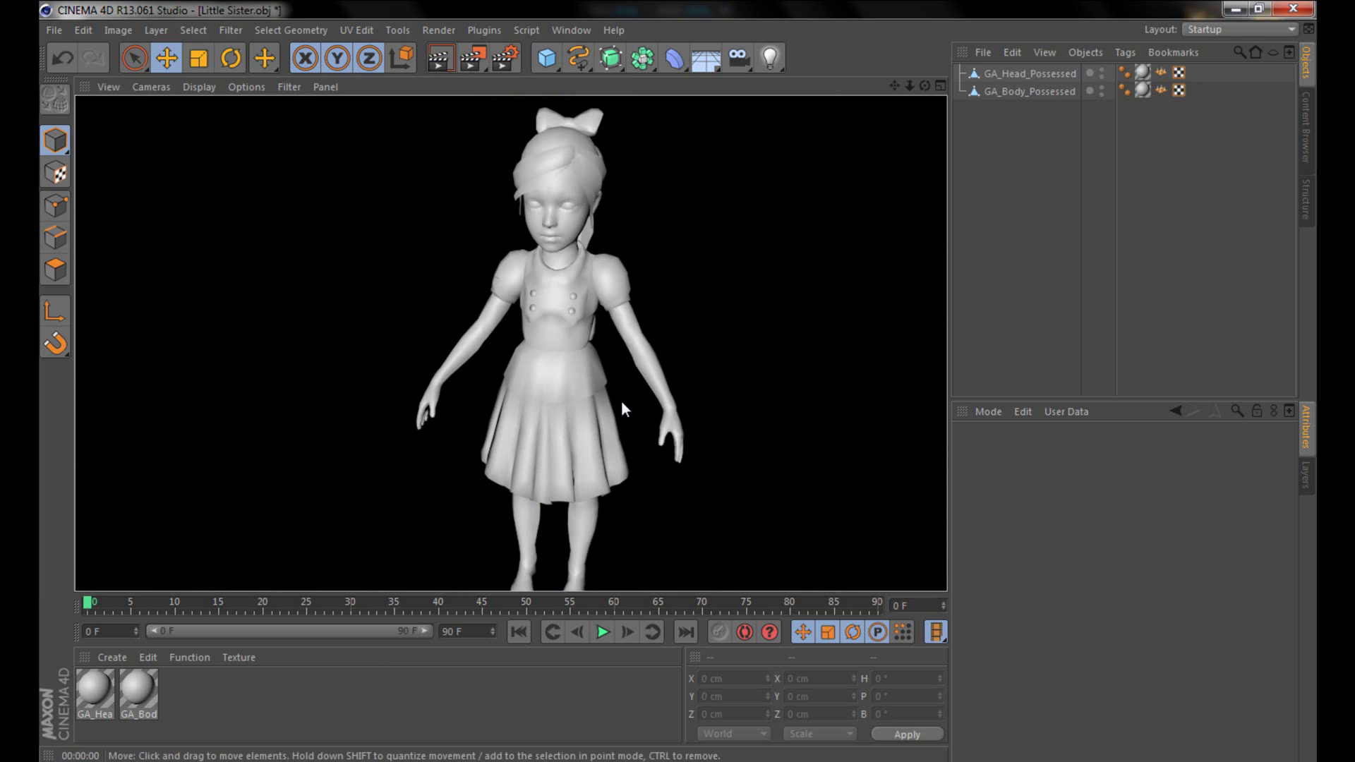
- Clear the rendered view and open the GA_Body_Possessed material's Color channel for editing
left_click(757, 319)
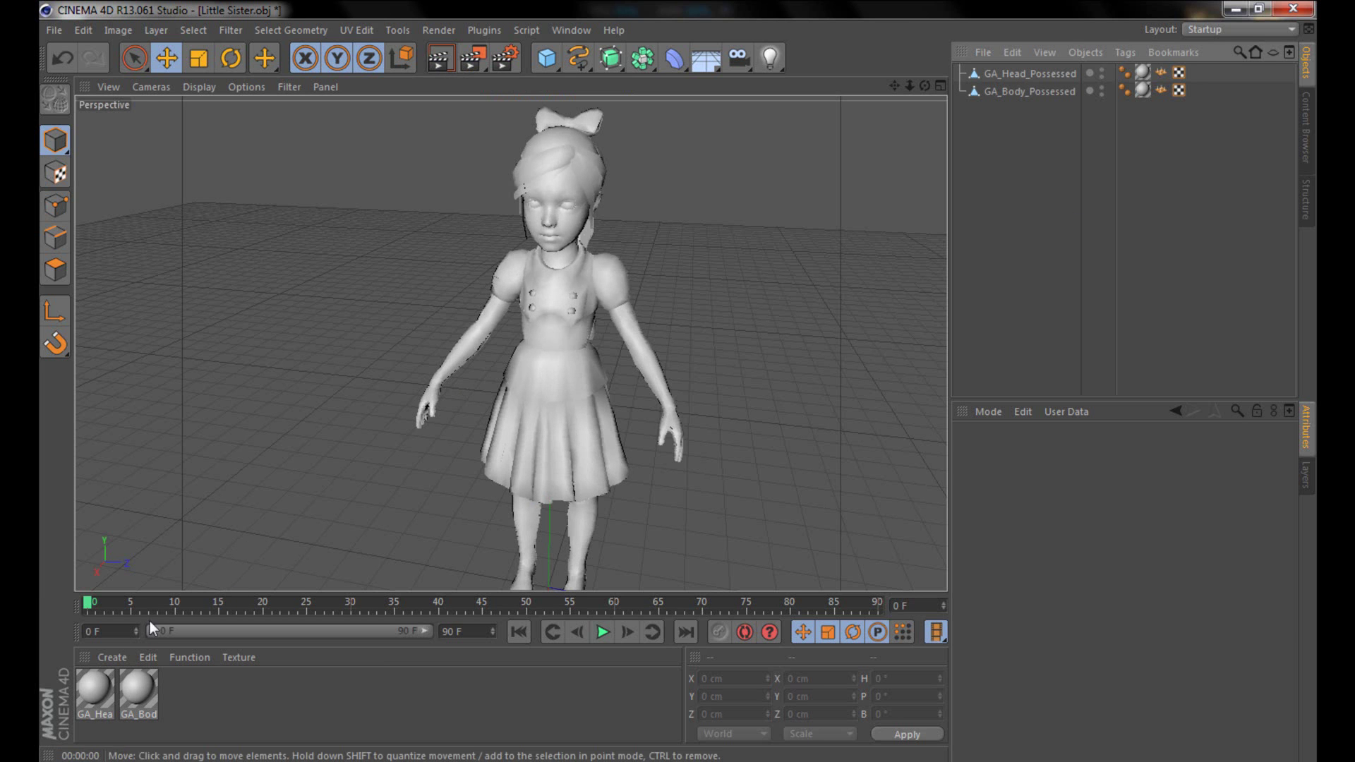
left_click(138, 714)
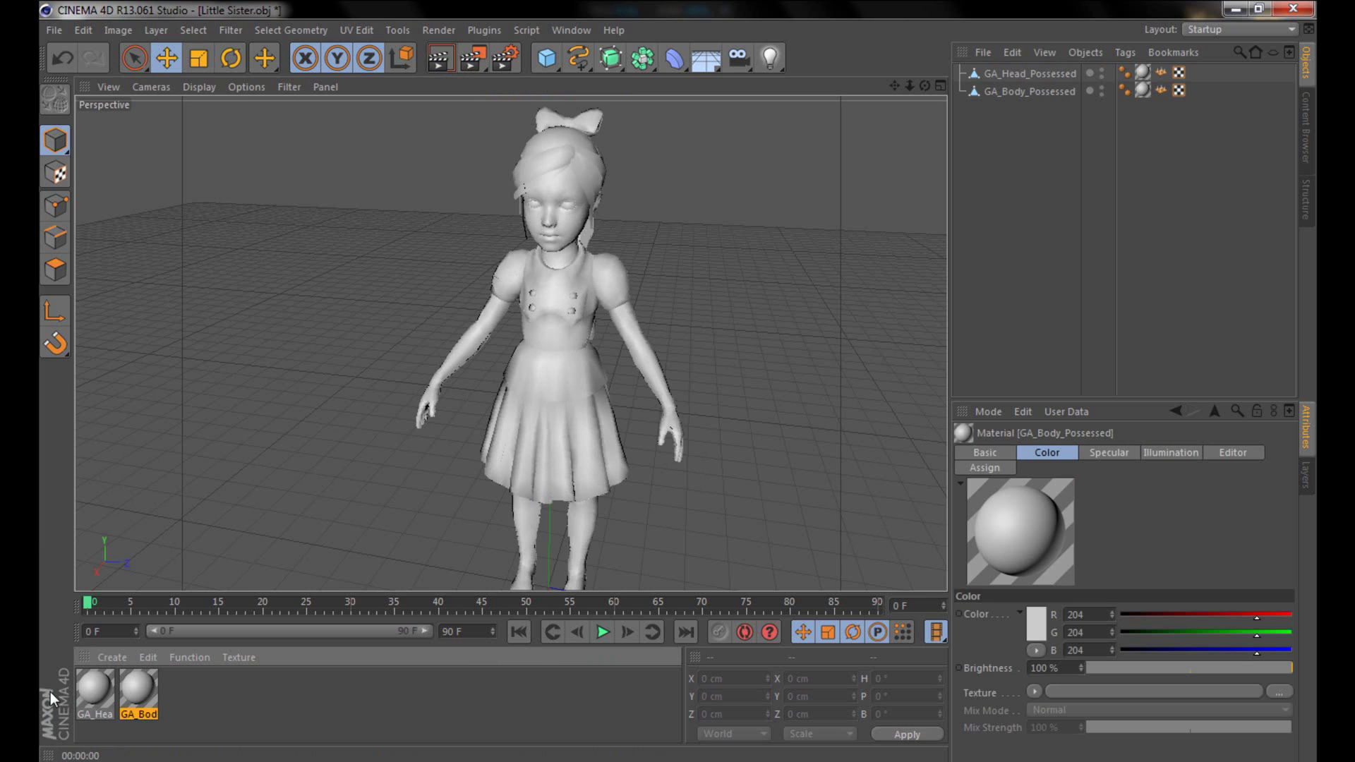
left_click(99, 691)
double_click(151, 695)
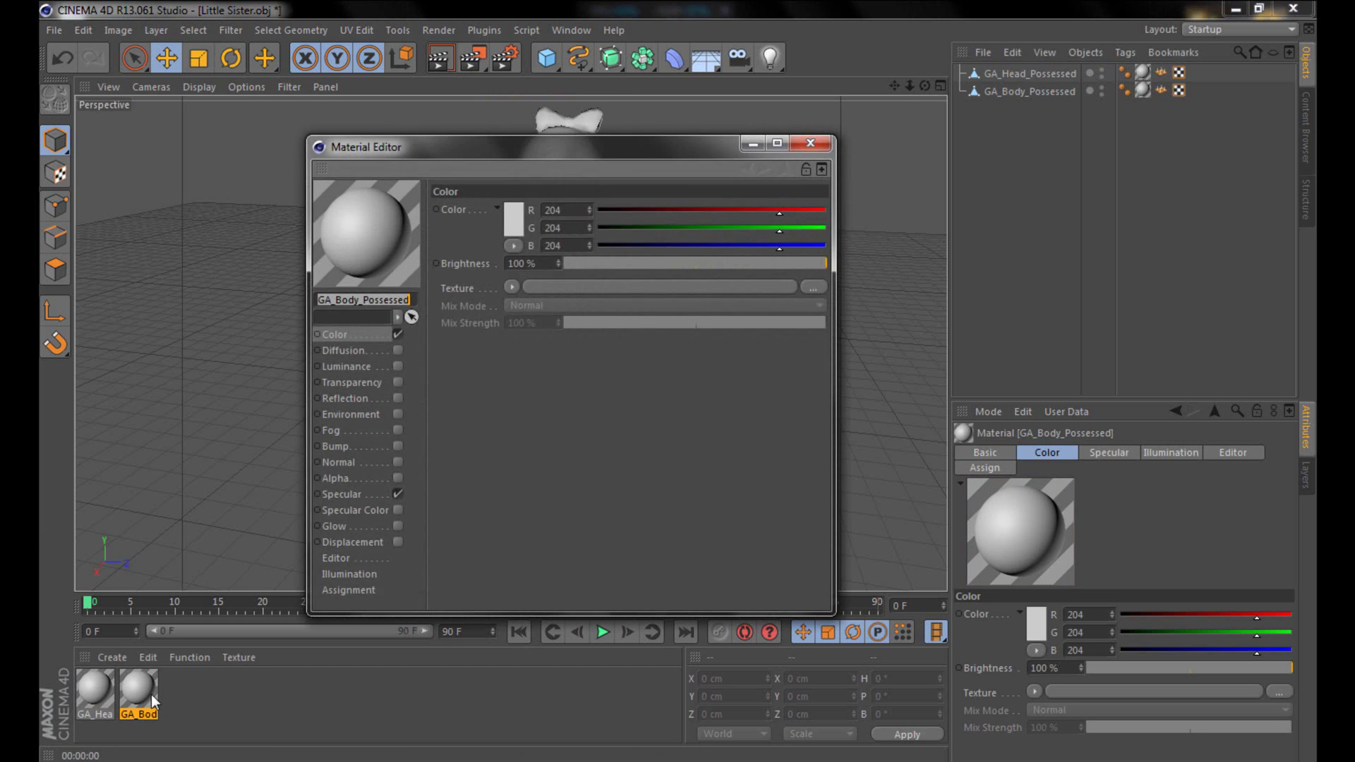
left_click(332, 332)
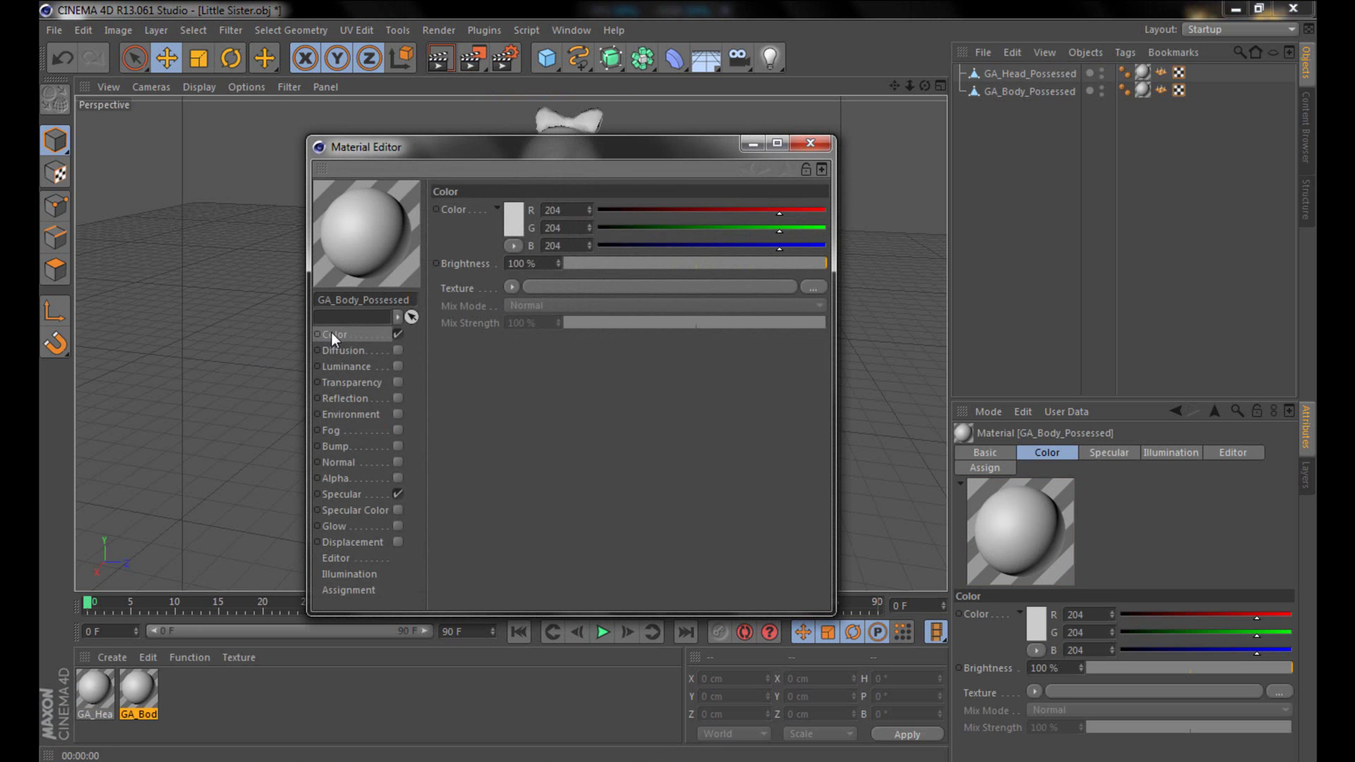
- Load LS_P_Body_A_Diffuse as the body material's Color texture and move the Material Editor aside to uncover the model
left_click(512, 286)
left_click(527, 320)
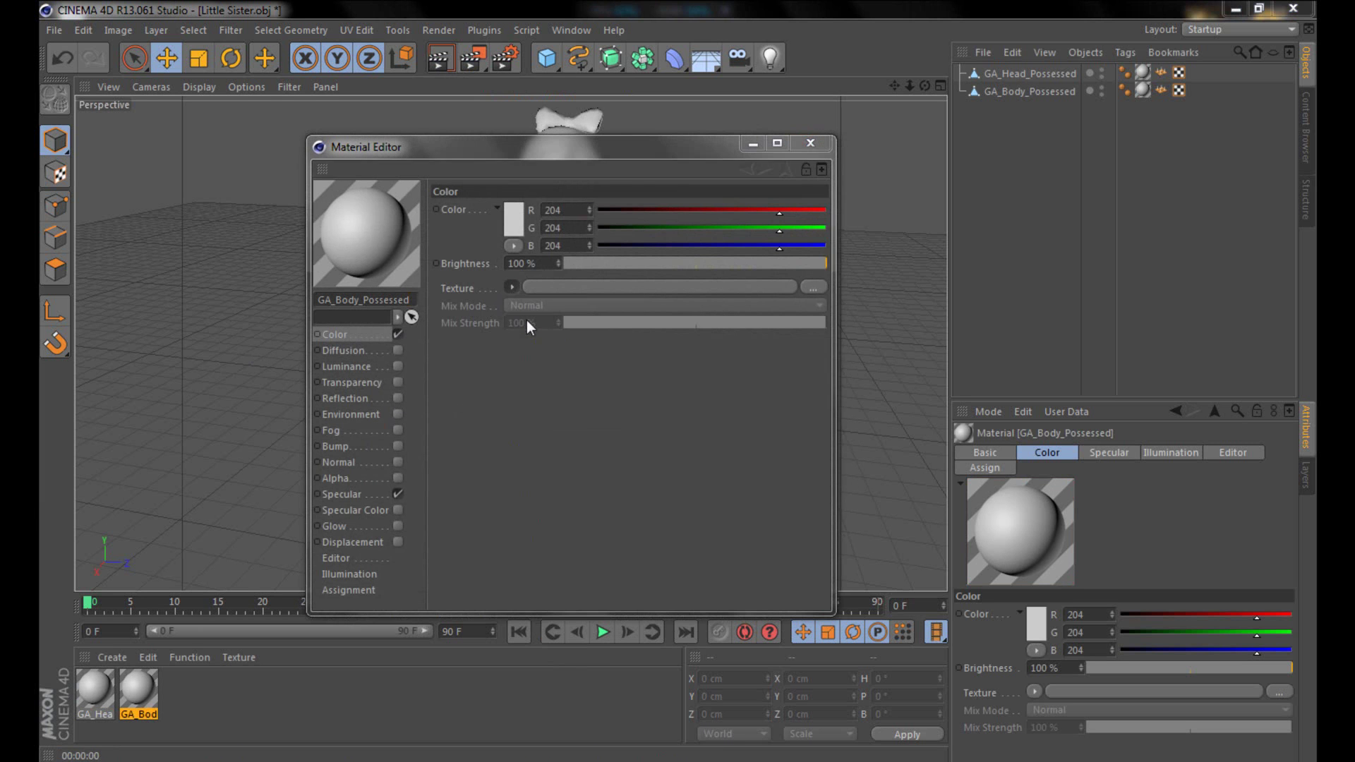
left_click(777, 332)
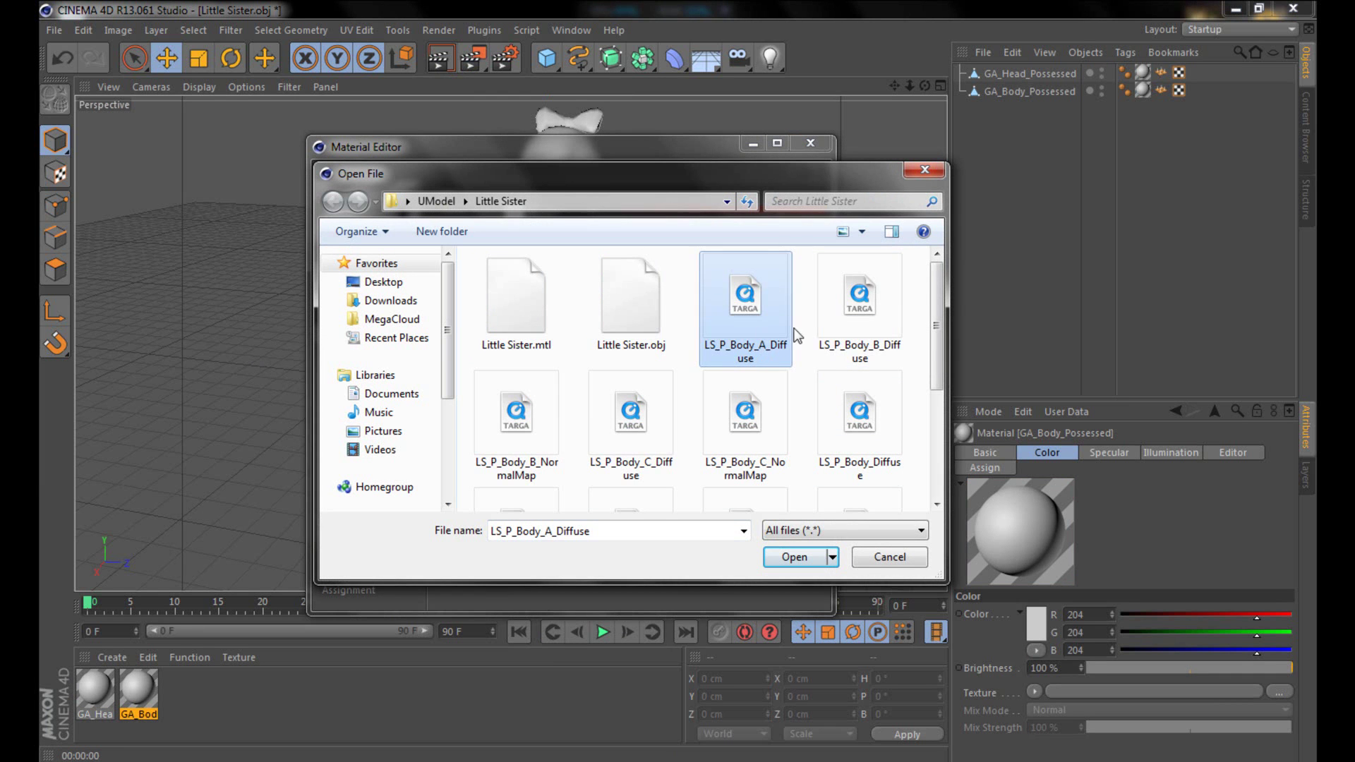
left_click(850, 329)
left_click(510, 462)
left_click(667, 464)
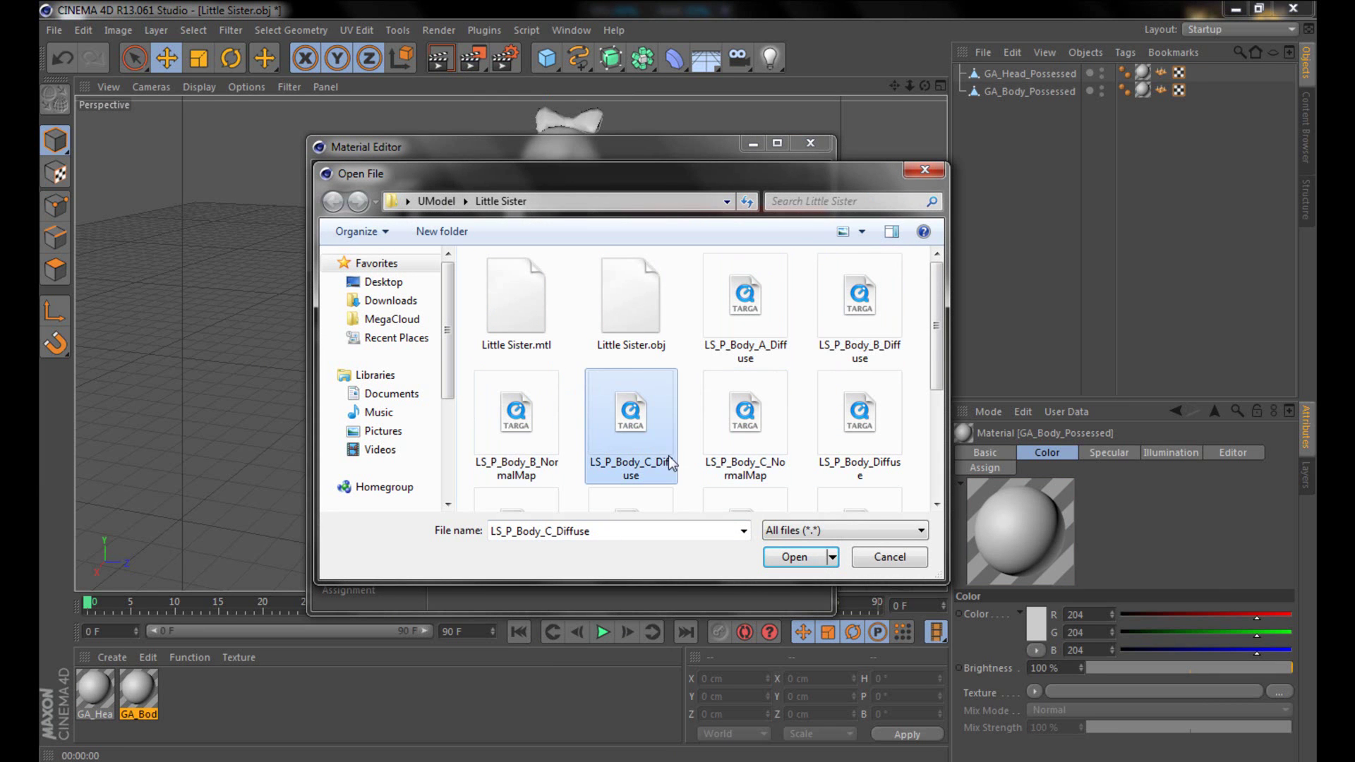
double_click(745, 303)
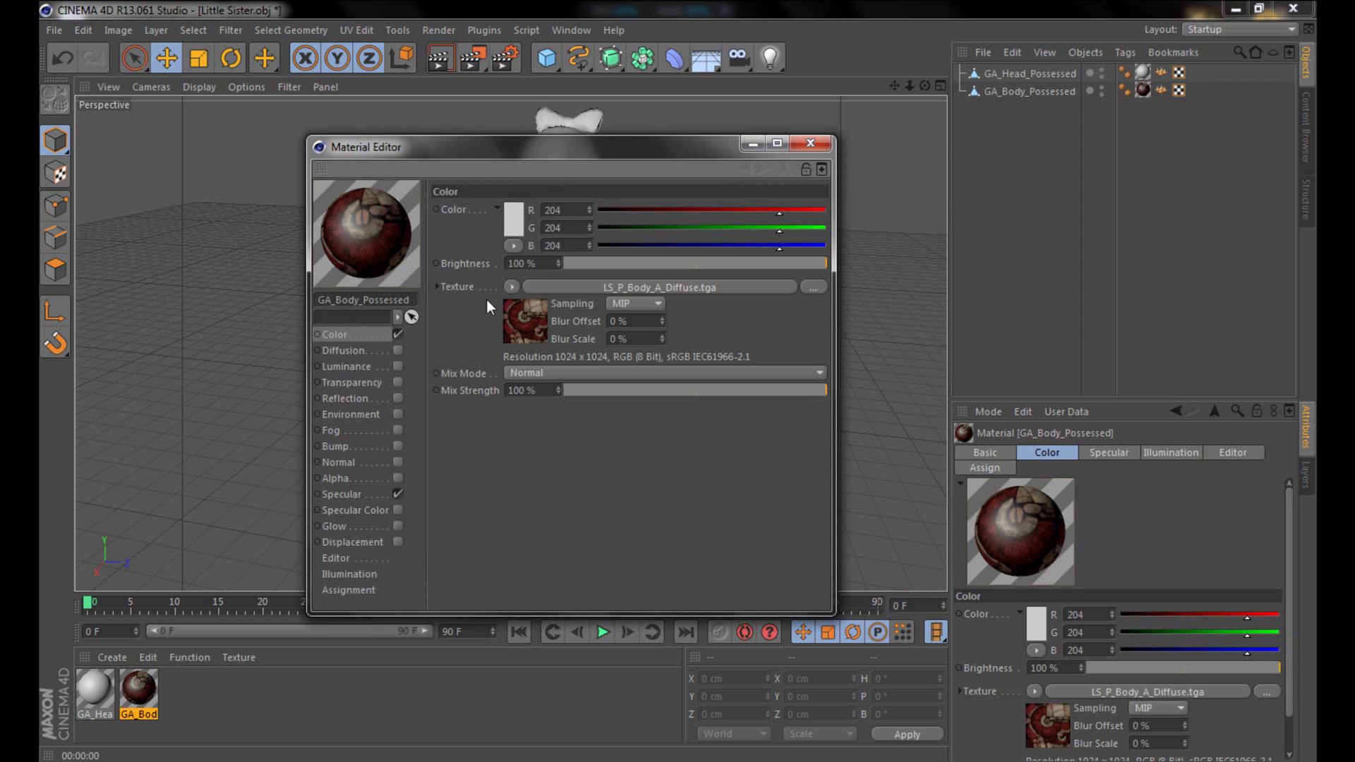
left_click_drag(509, 148, 920, 150)
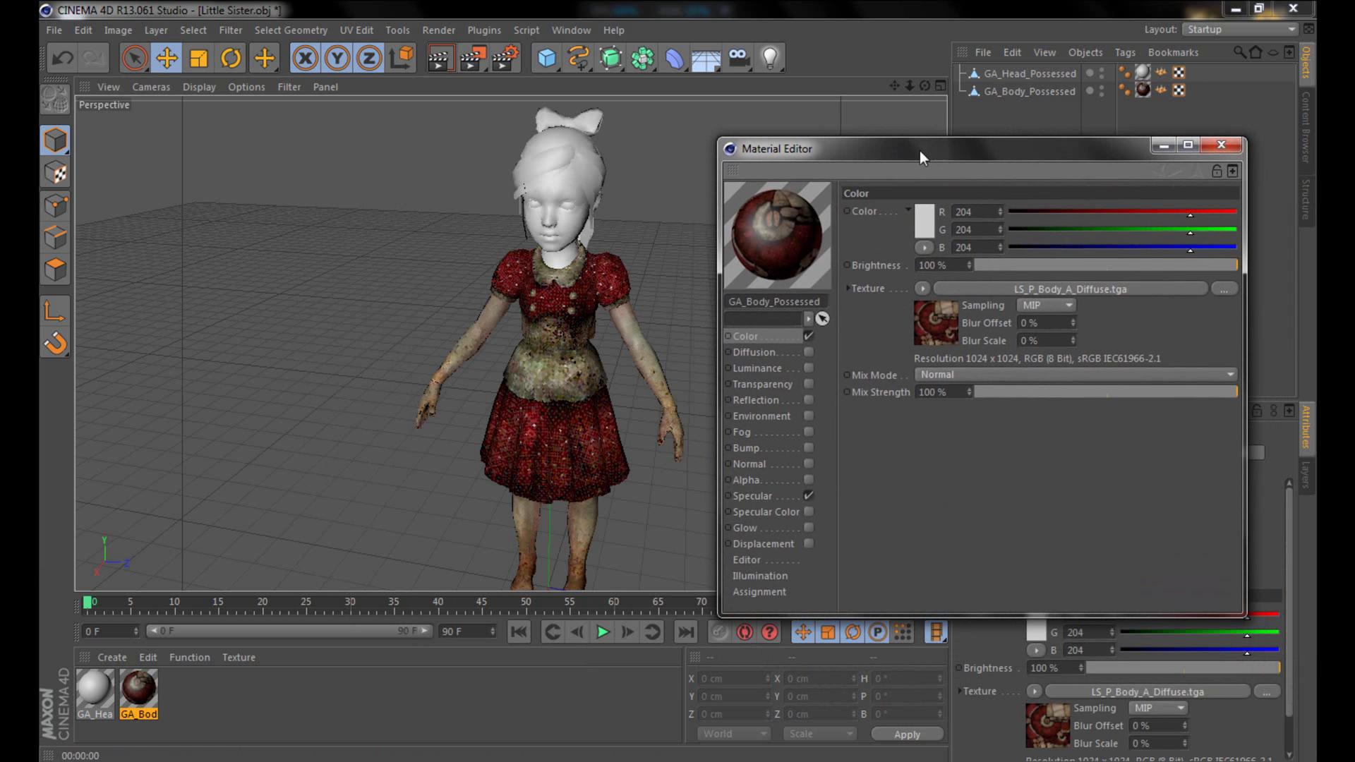
- Replace the body material's Color texture with LS_P_Body_B_Diffuse
left_click(923, 289)
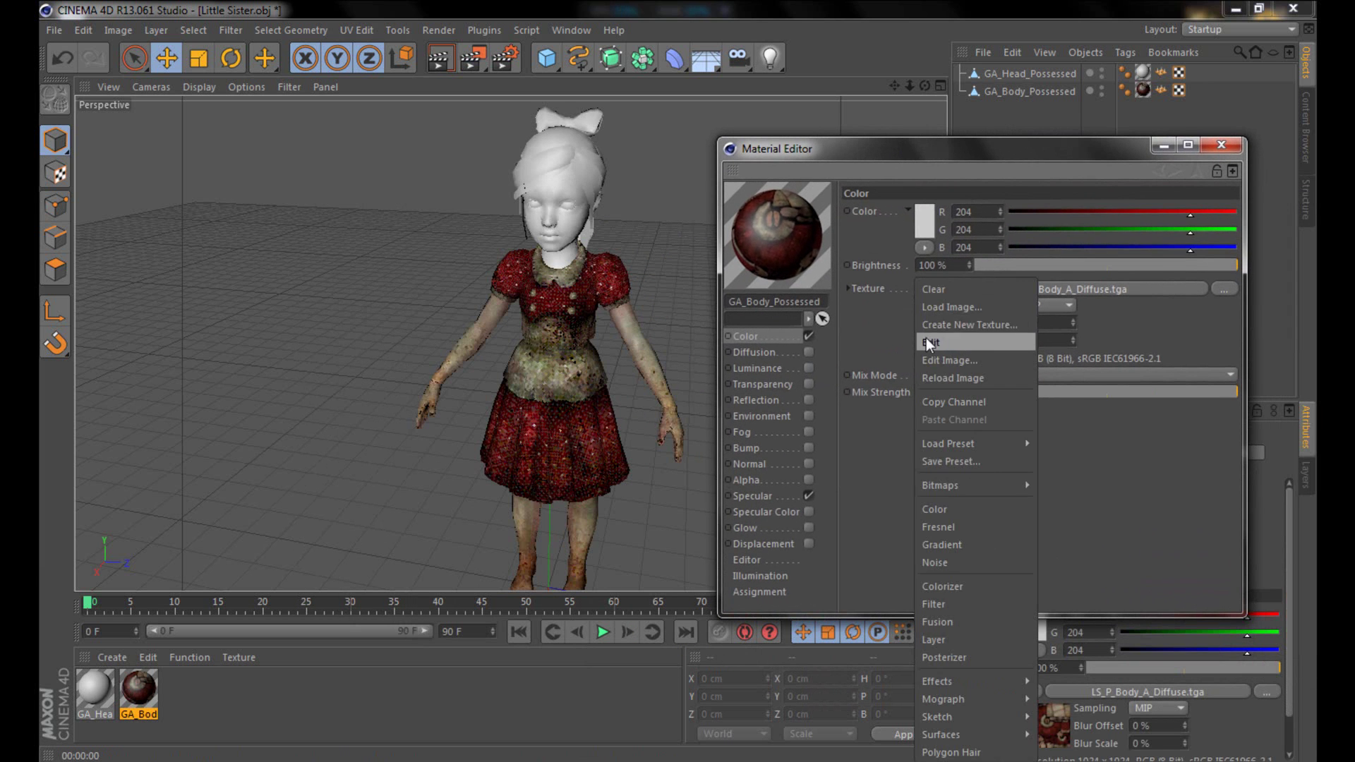
left_click(941, 311)
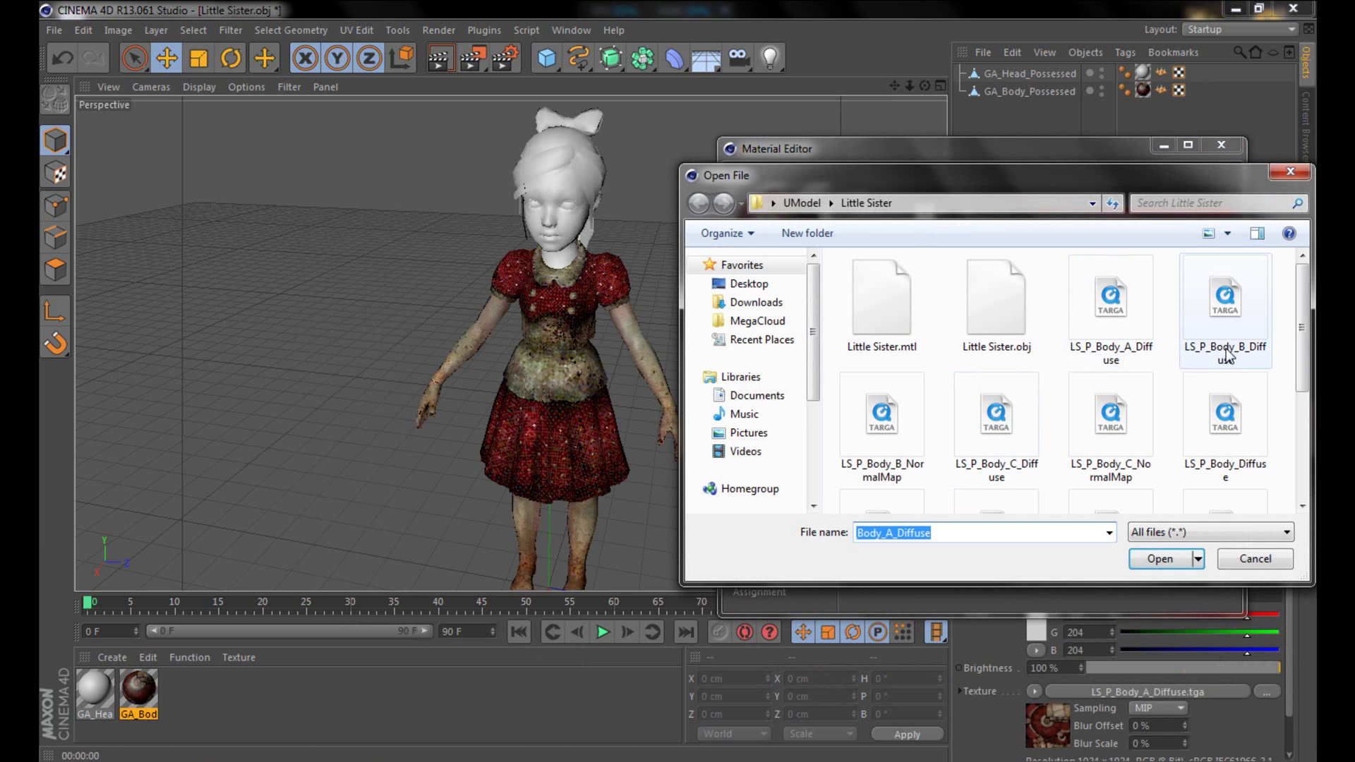
double_click(1226, 351)
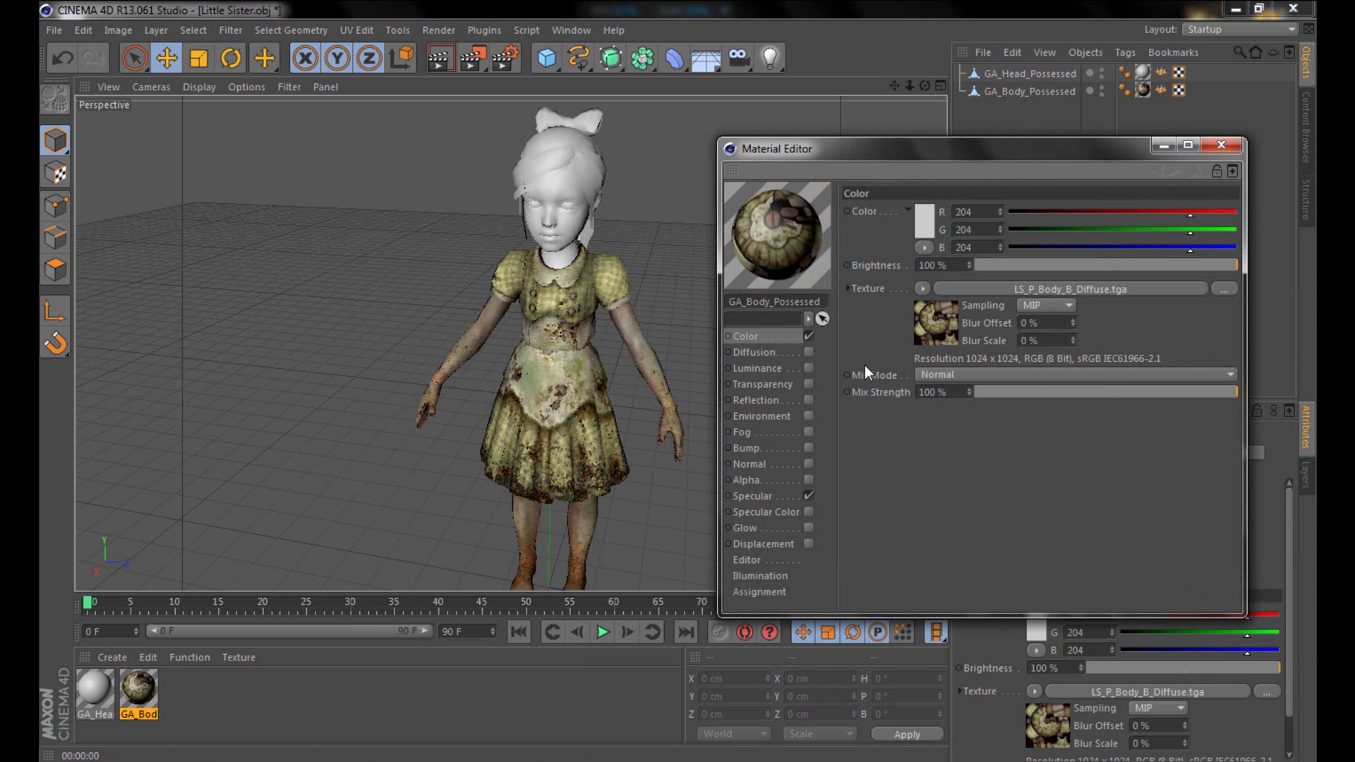
- Swap the body material's Color texture for LS_P_Body_C_Diffuse
left_click(922, 289)
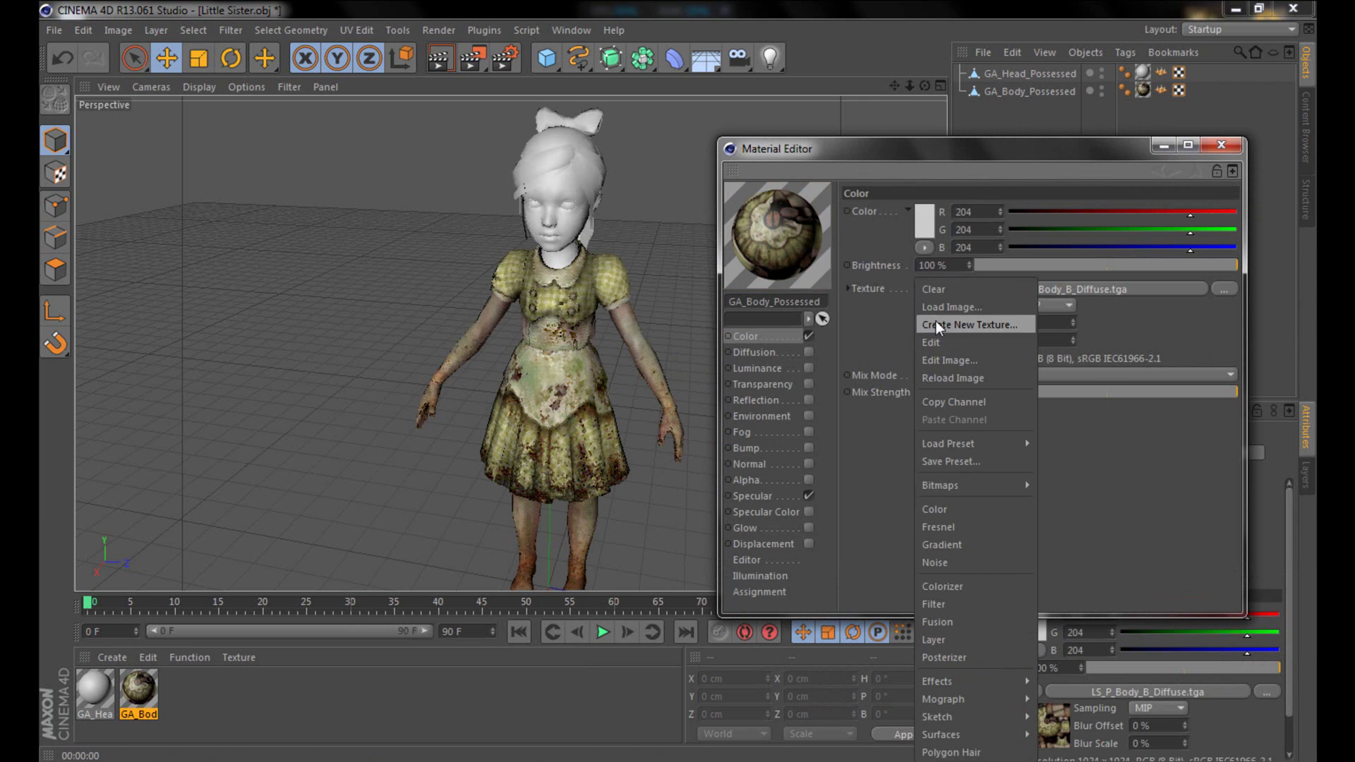
left_click(939, 309)
left_click(1030, 417)
double_click(1031, 417)
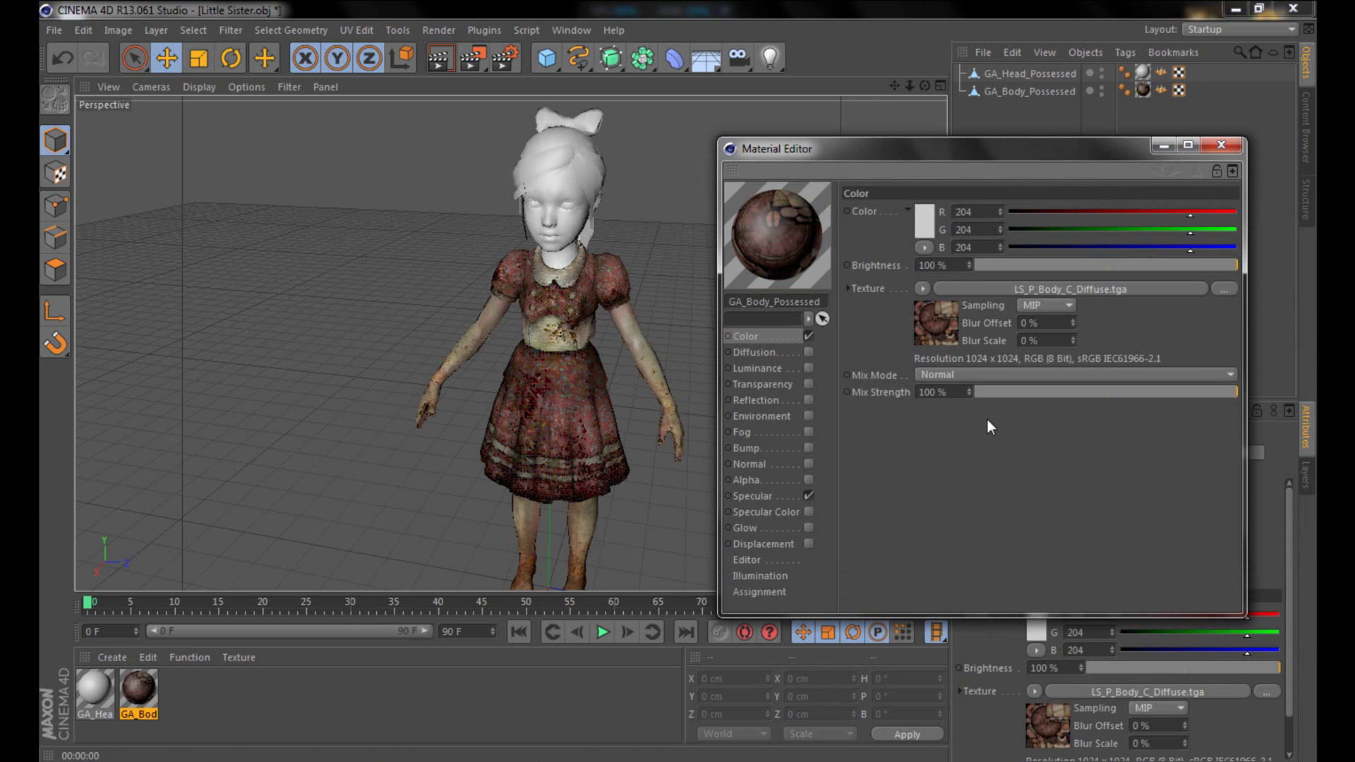
- Set the body material's Color texture back to LS_P_Body_A_Diffuse
left_click(917, 286)
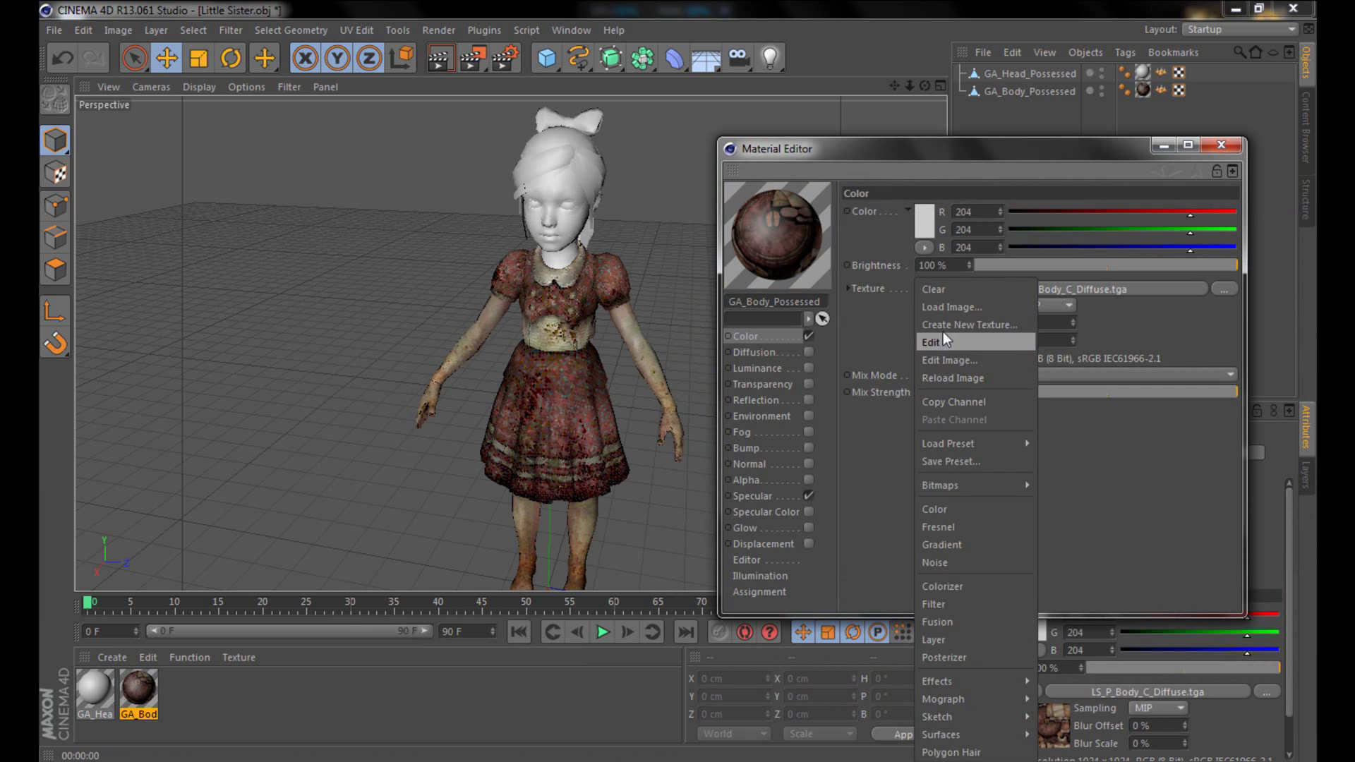
left_click(951, 315)
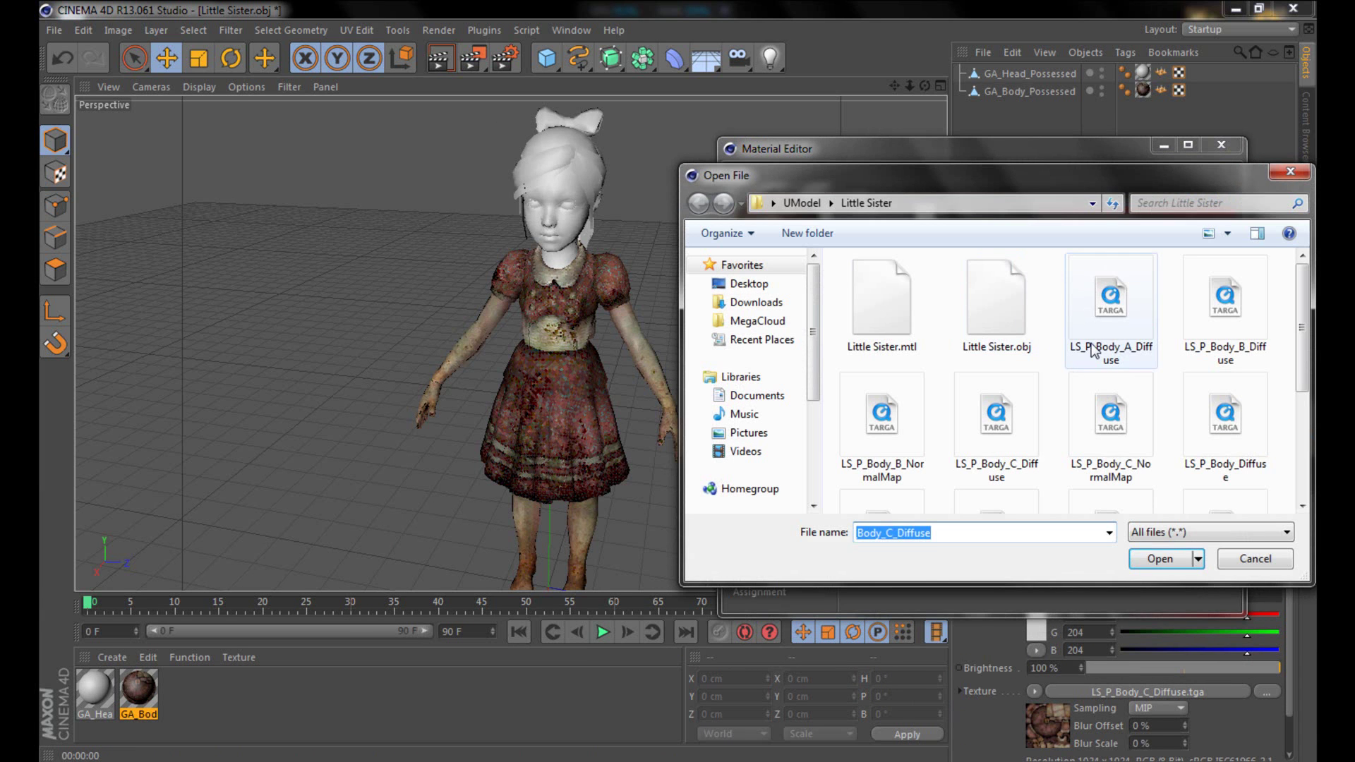
left_click(1098, 349)
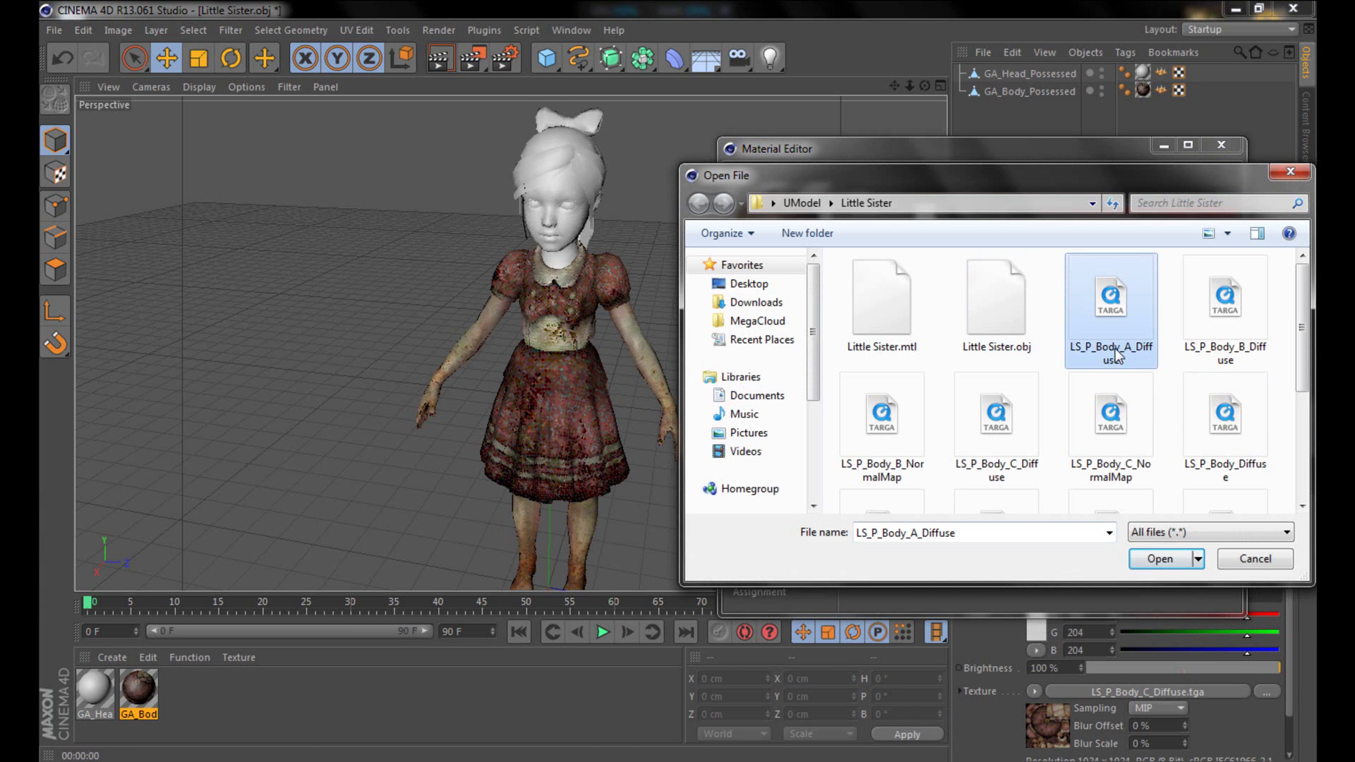
double_click(1111, 325)
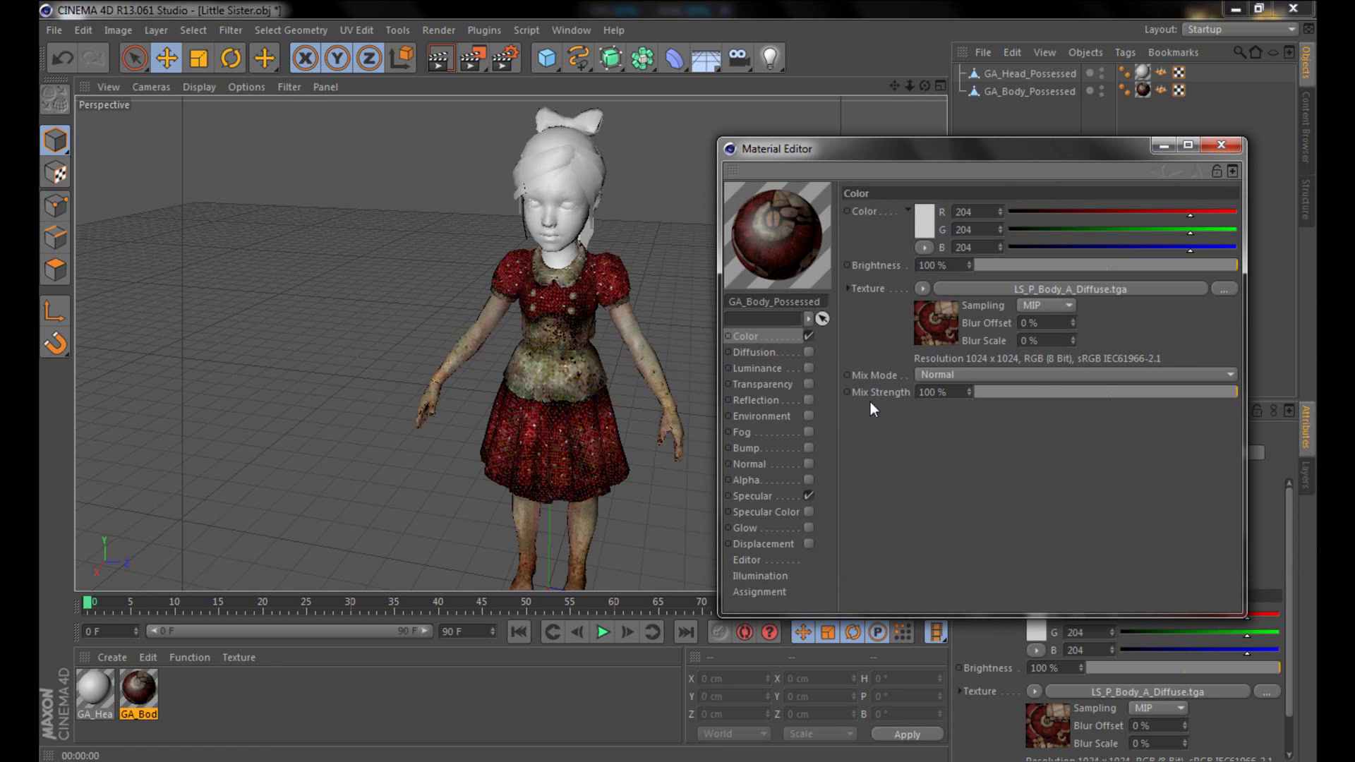
- Enable the Normal channel of the GA_Body_Possessed material
left_click(766, 353)
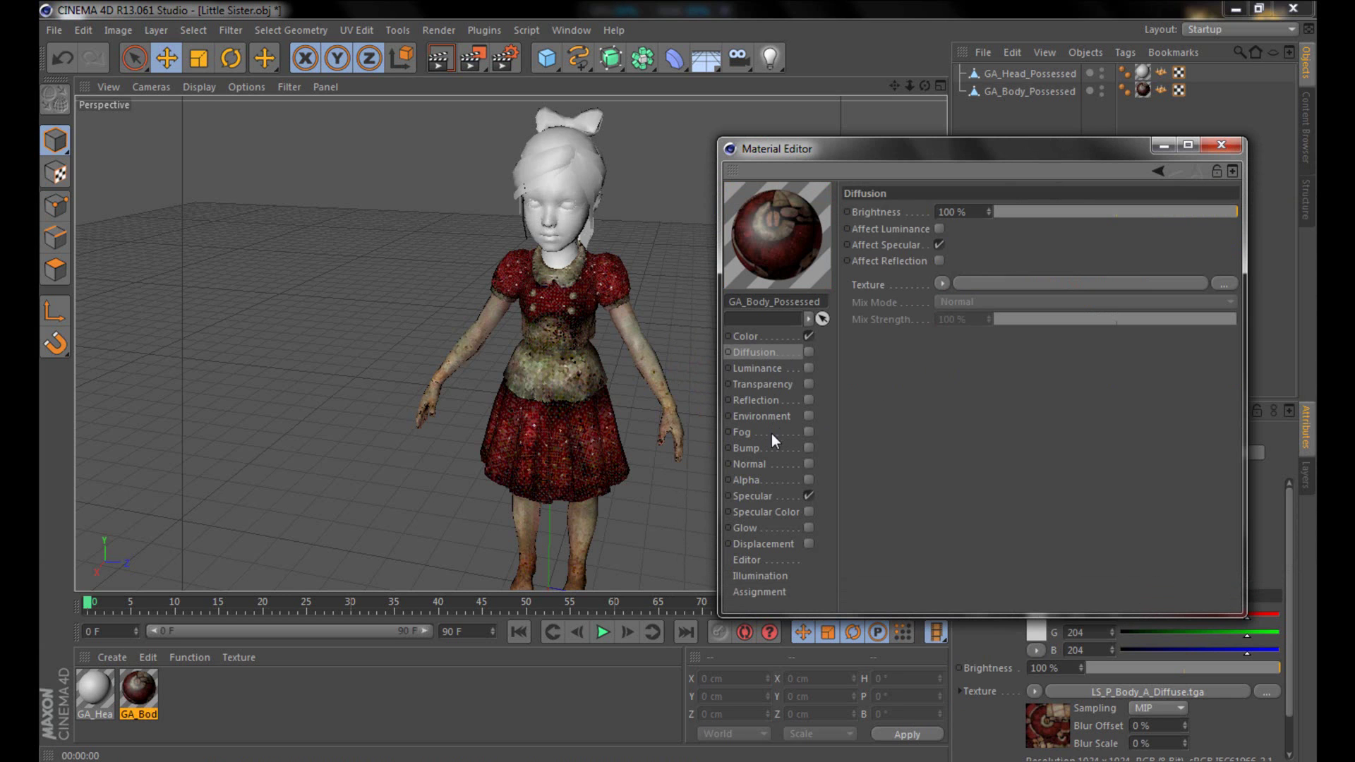
left_click(772, 463)
left_click(809, 464)
- Load LS_P_Body_Diffuse as the texture of the body material's Normal channel
left_click(943, 317)
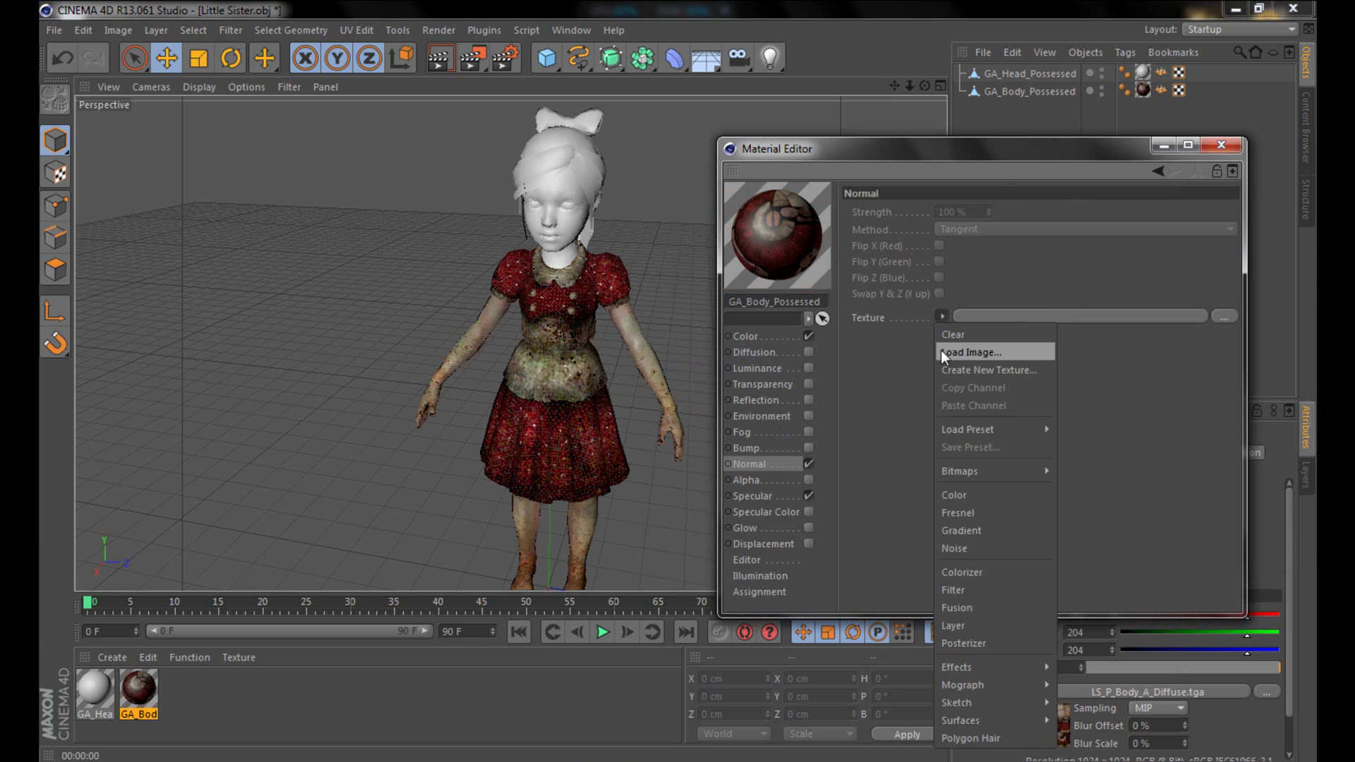
left_click(942, 352)
left_click(1101, 314)
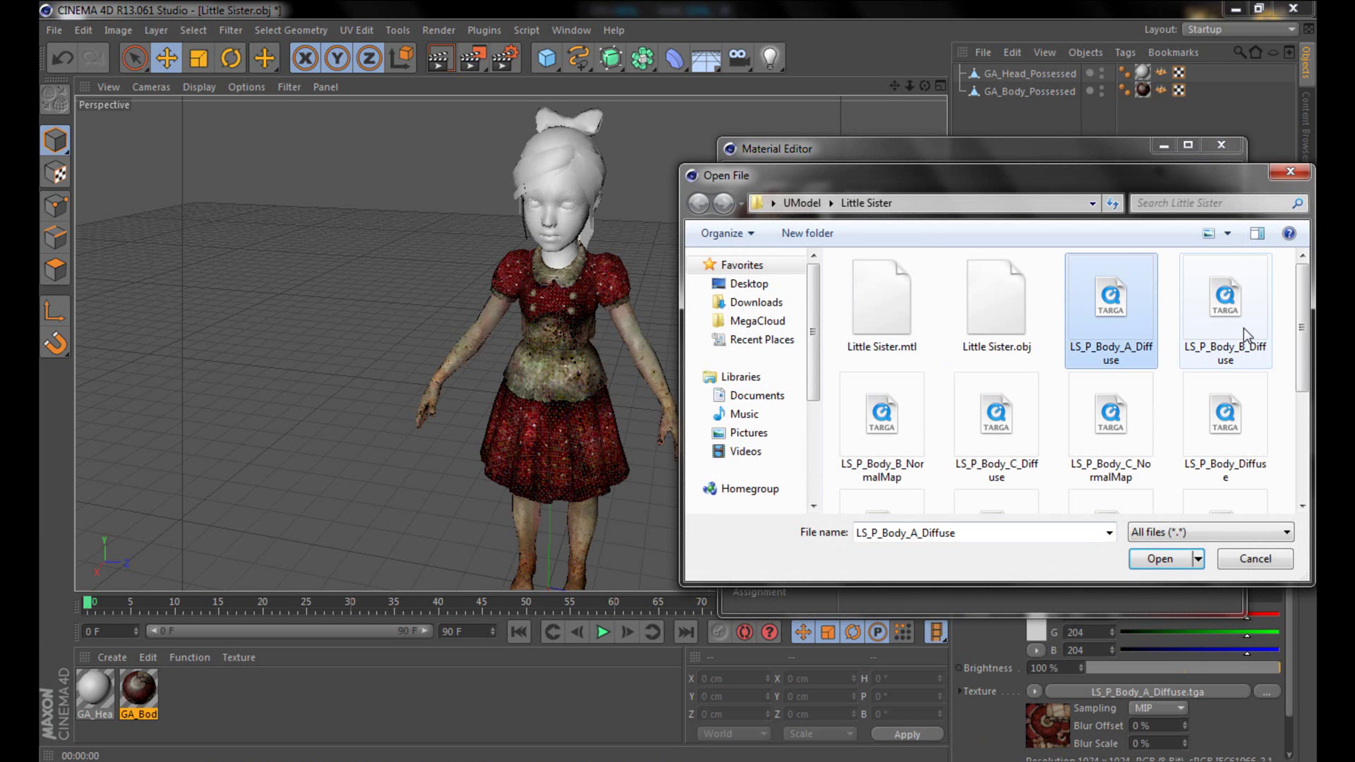
left_click(894, 430)
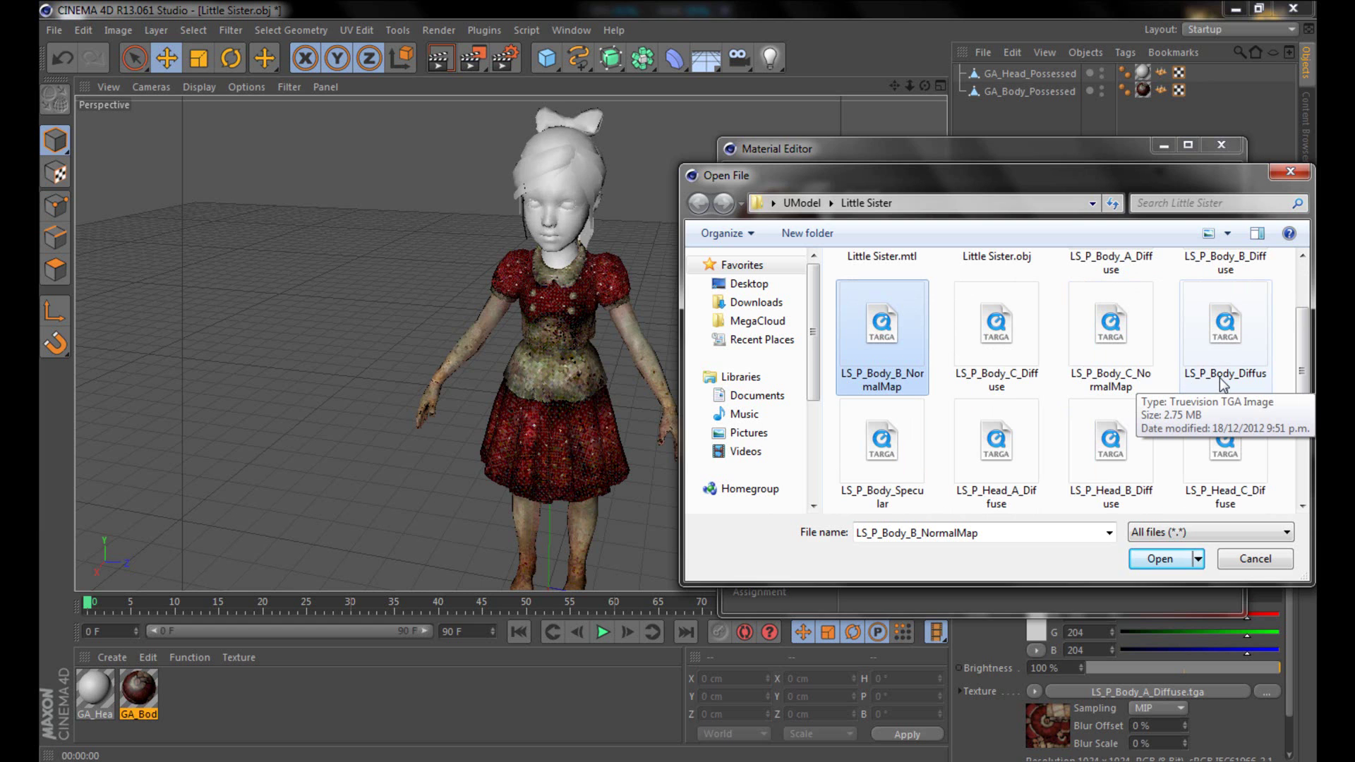
double_click(1220, 378)
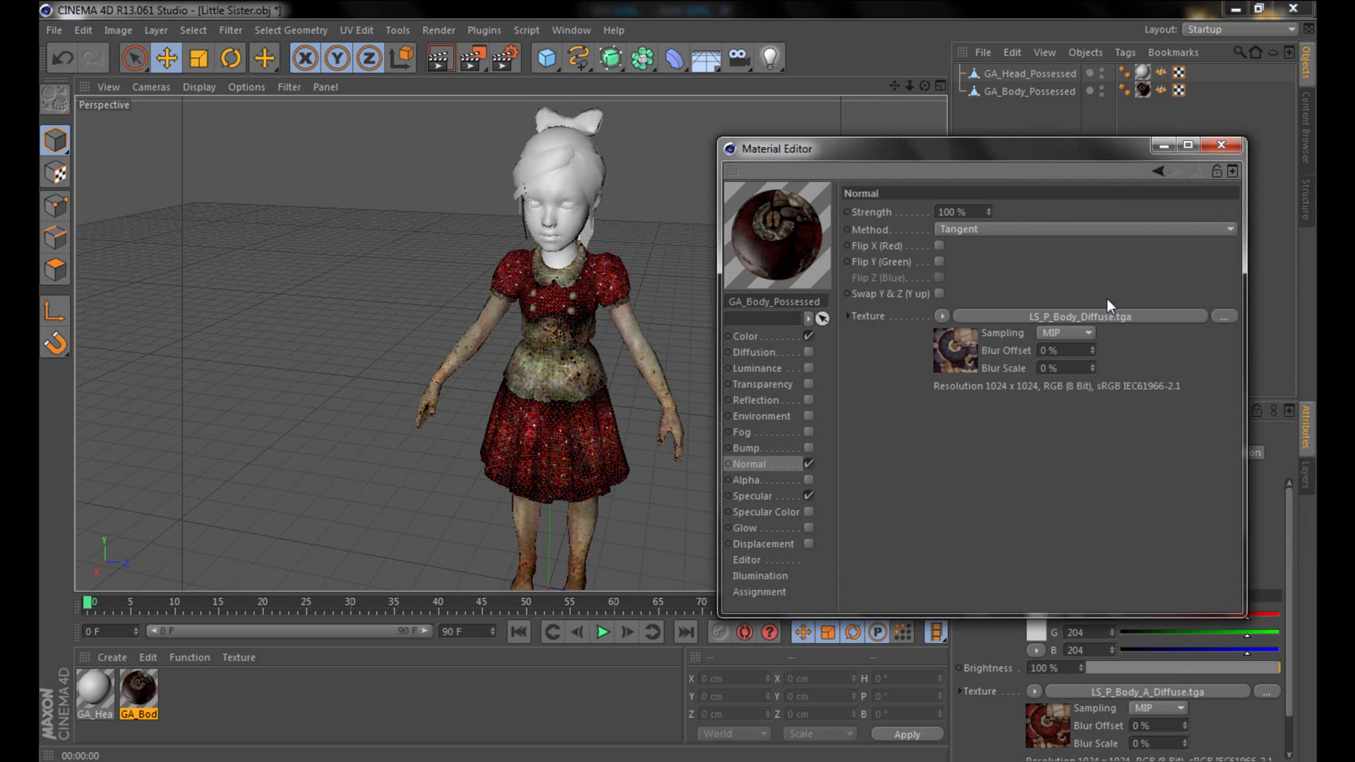
- Replace the texture in the body material's Normal channel with LS_P_Body_B_NormalMap
left_click(943, 315)
left_click(976, 305)
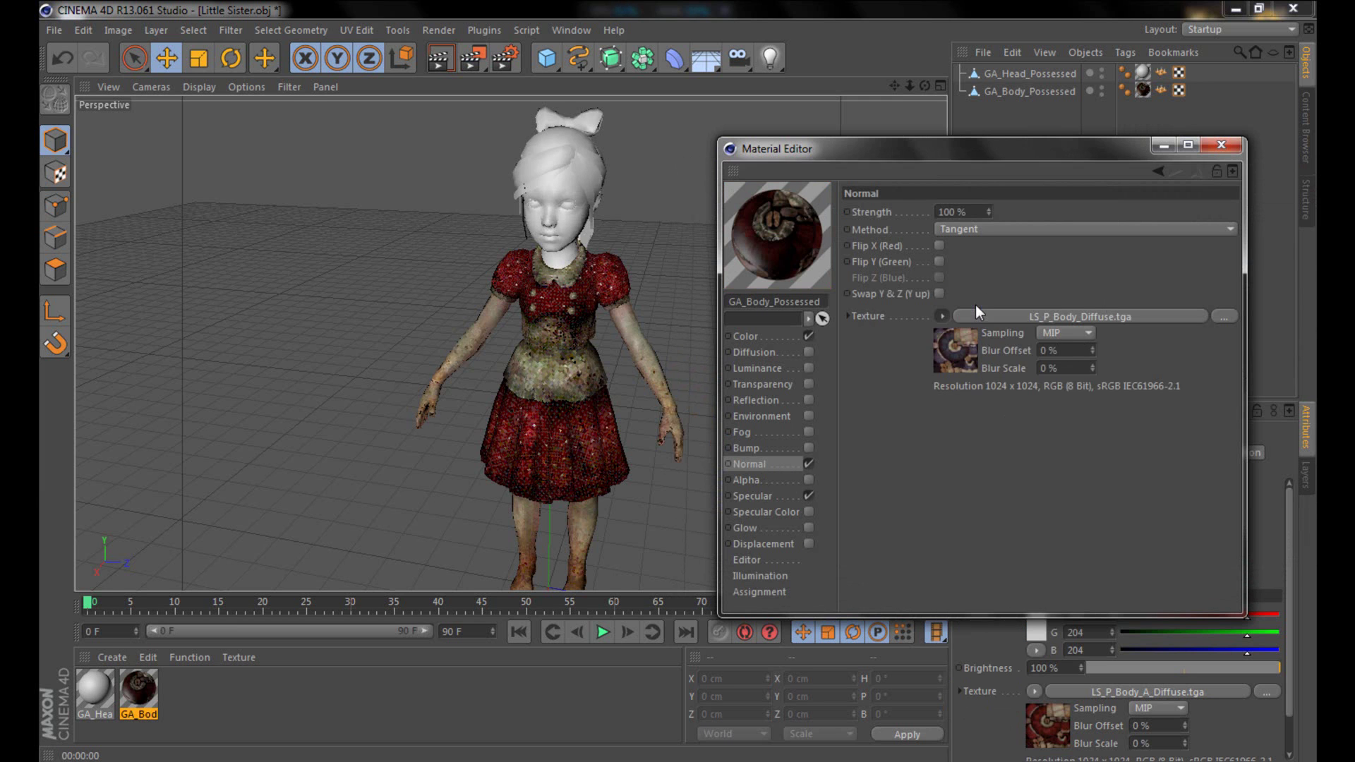
left_click(1090, 413)
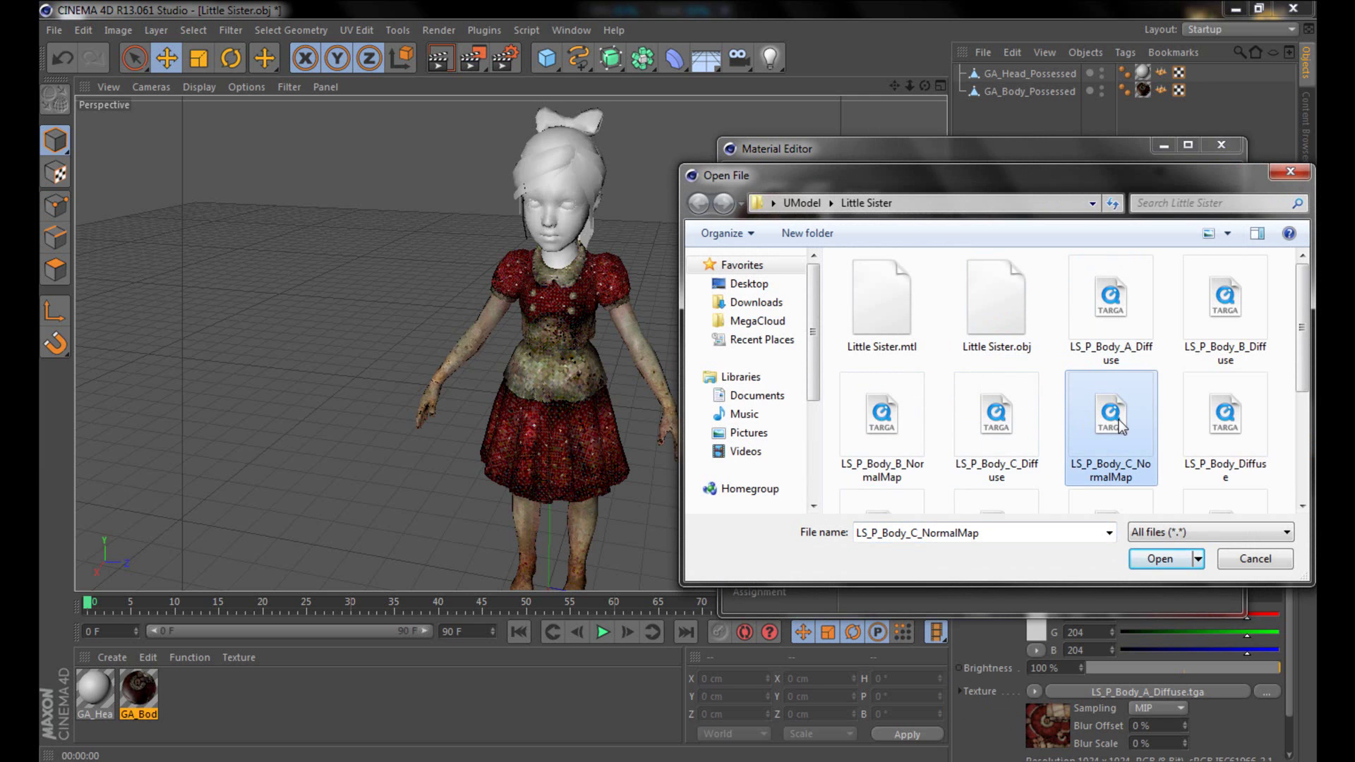
left_click(1238, 459)
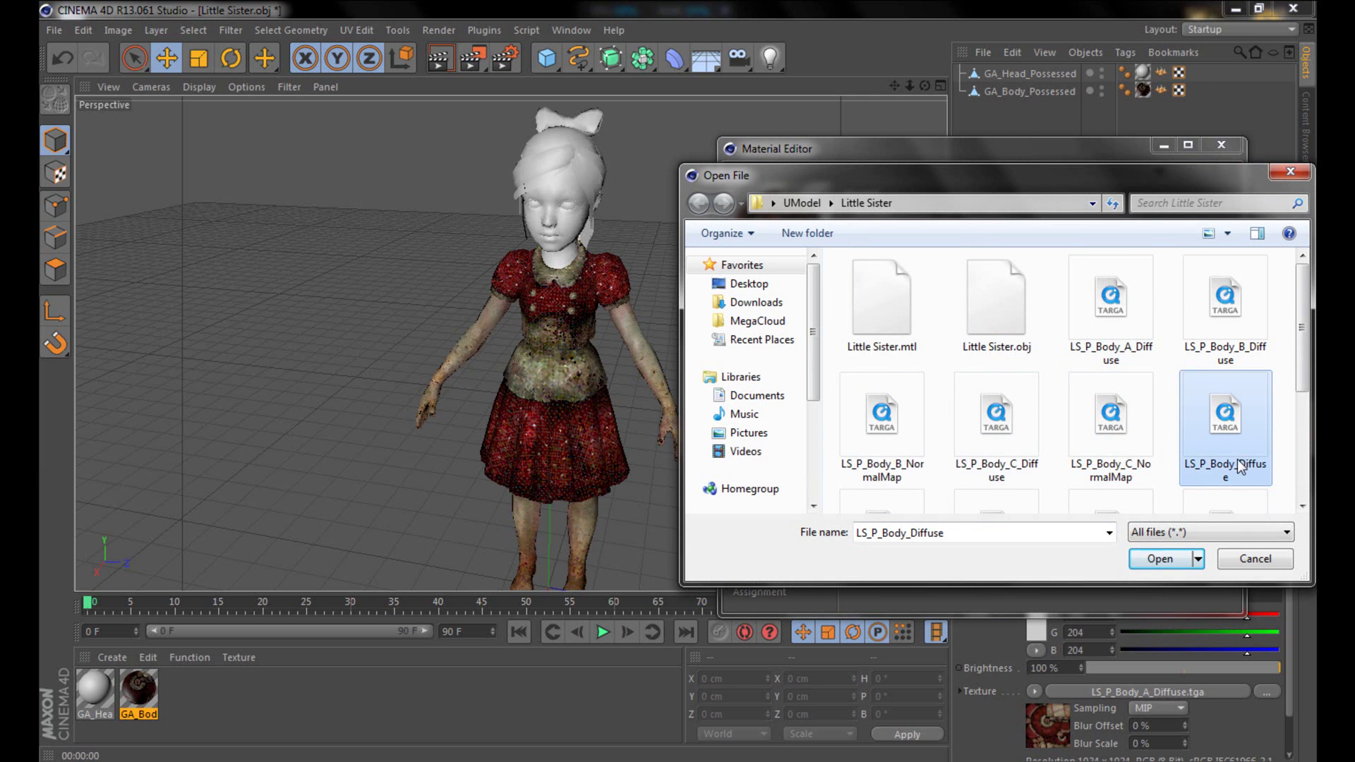
scroll(1238, 460, "down", 1)
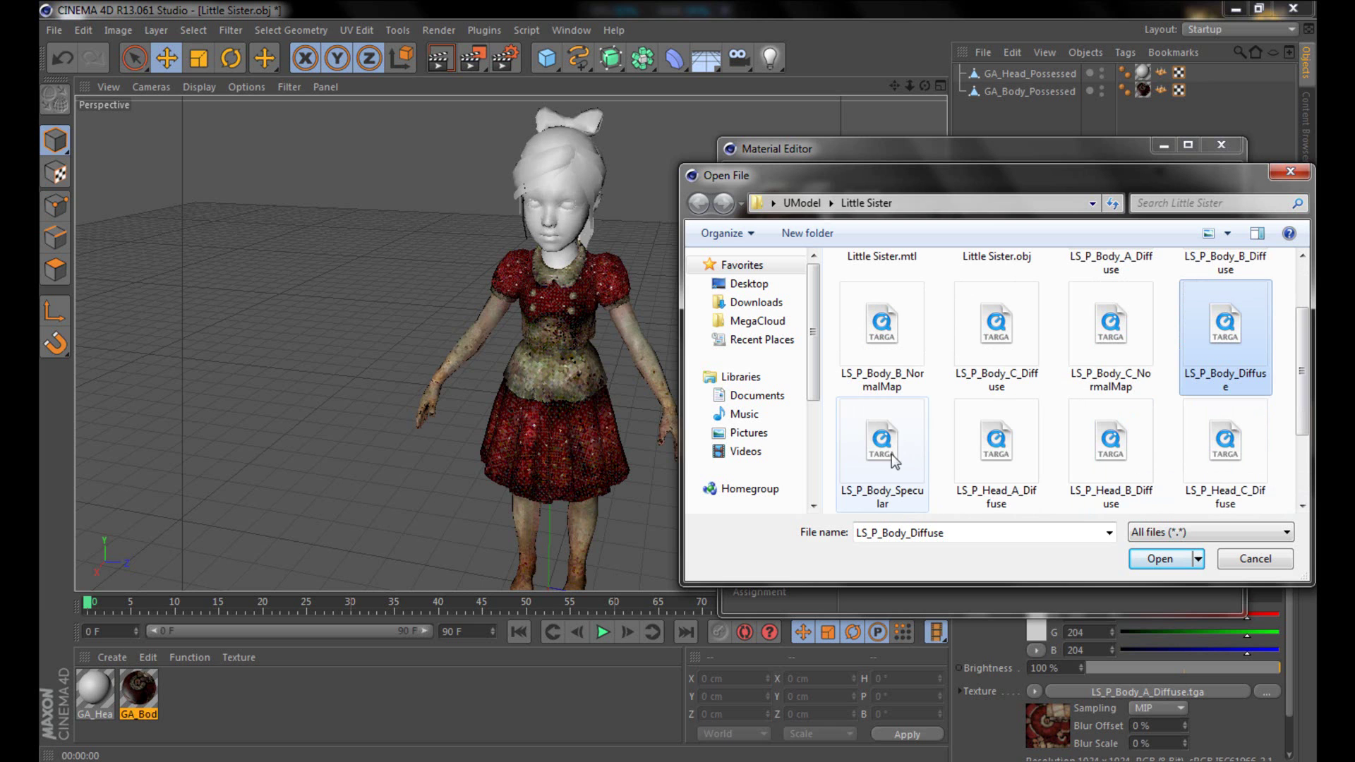
scroll(1090, 453, "down", 1)
scroll(1138, 461, "up", 2)
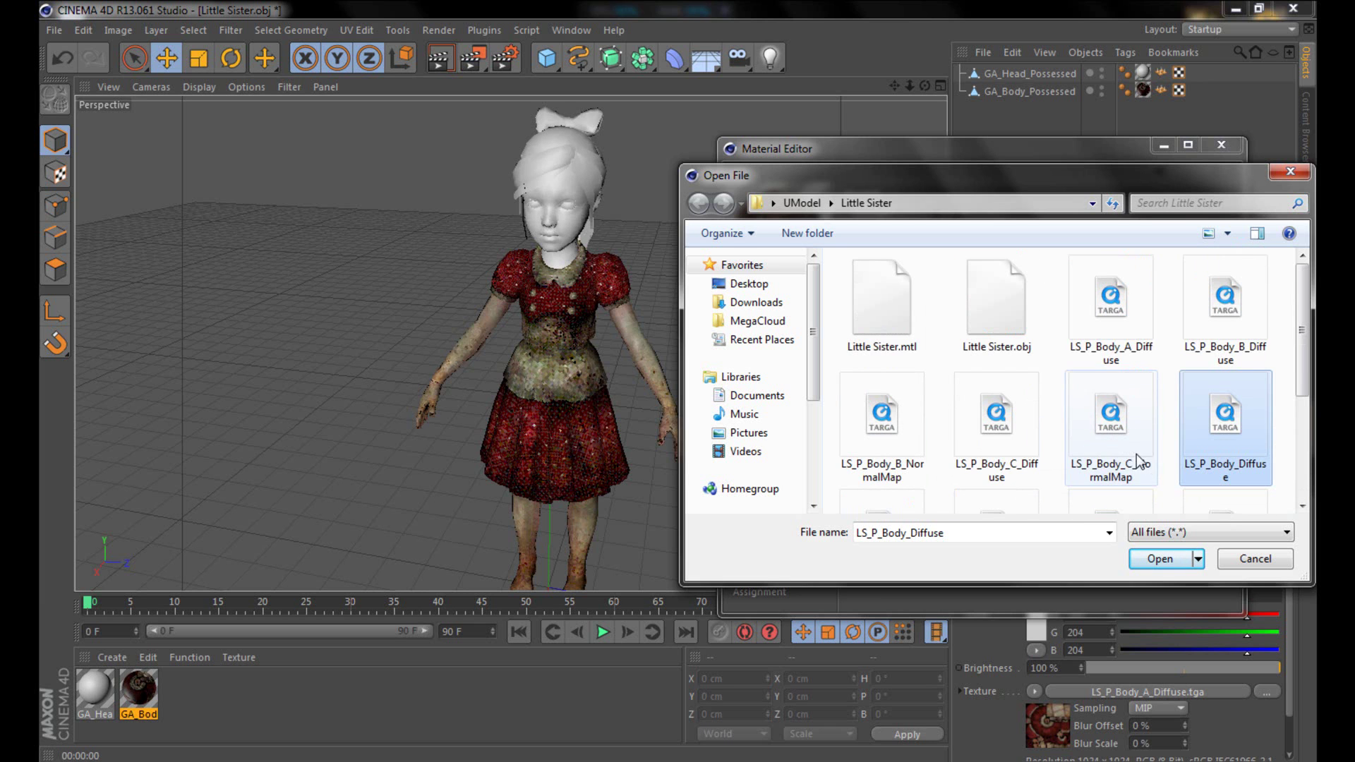
double_click(878, 415)
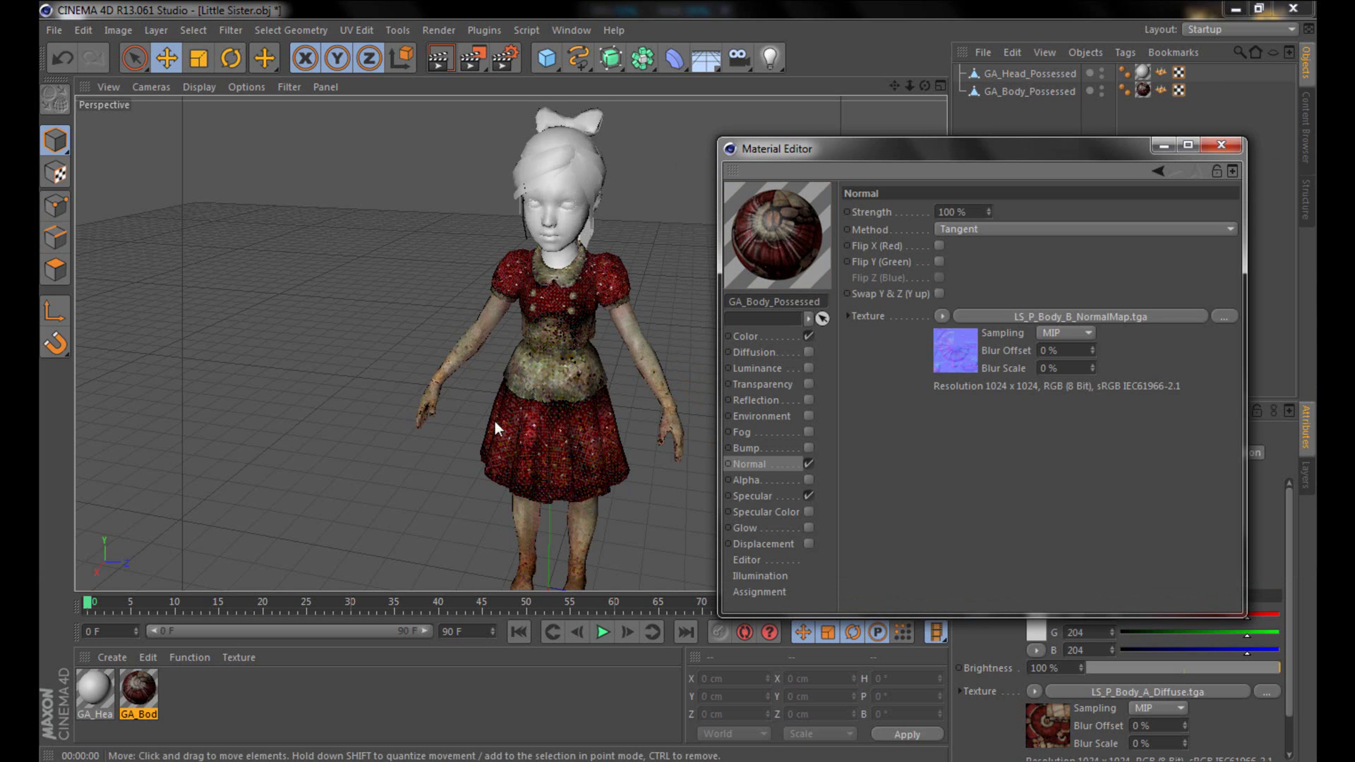
- Enable the body material's Specular Color channel, load LS_P_Body_Specular as its texture, and close the Material Editor
left_click(765, 495)
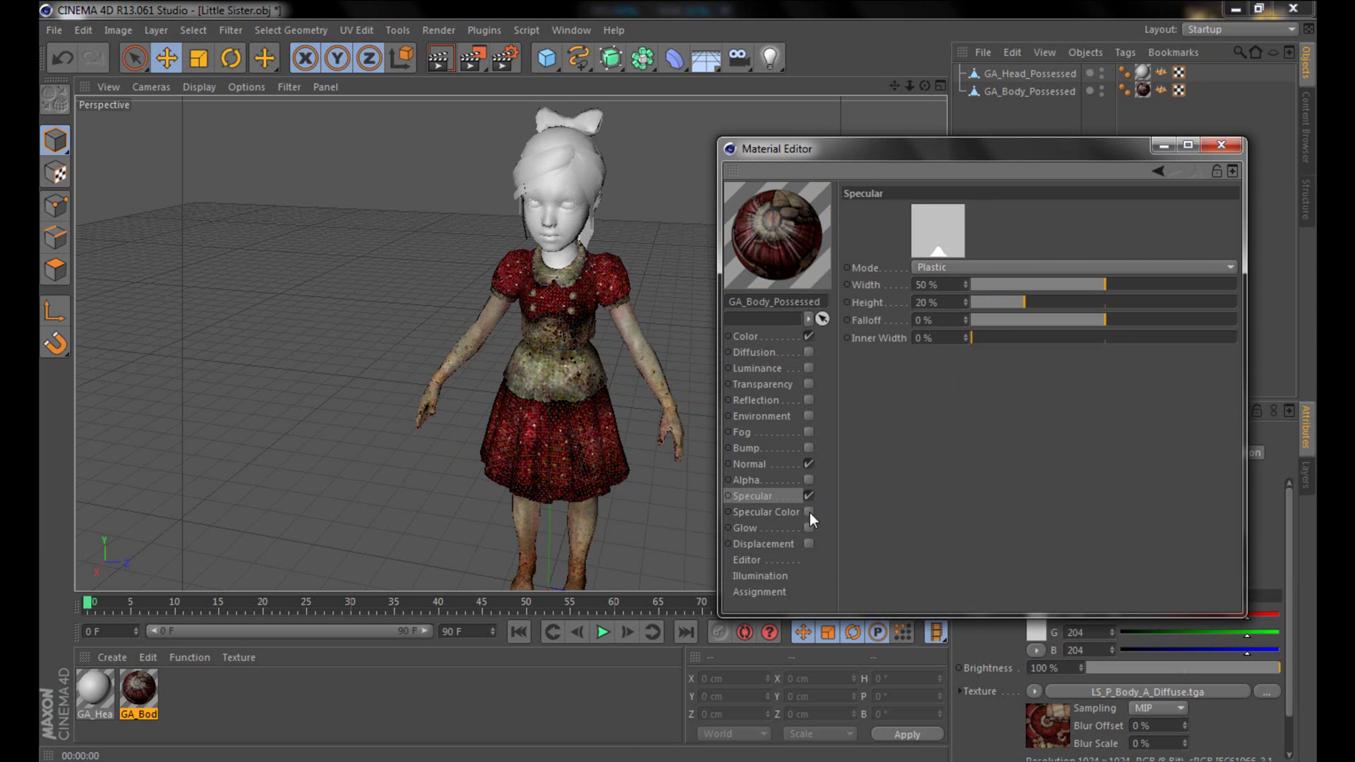
left_click(810, 512)
left_click(923, 290)
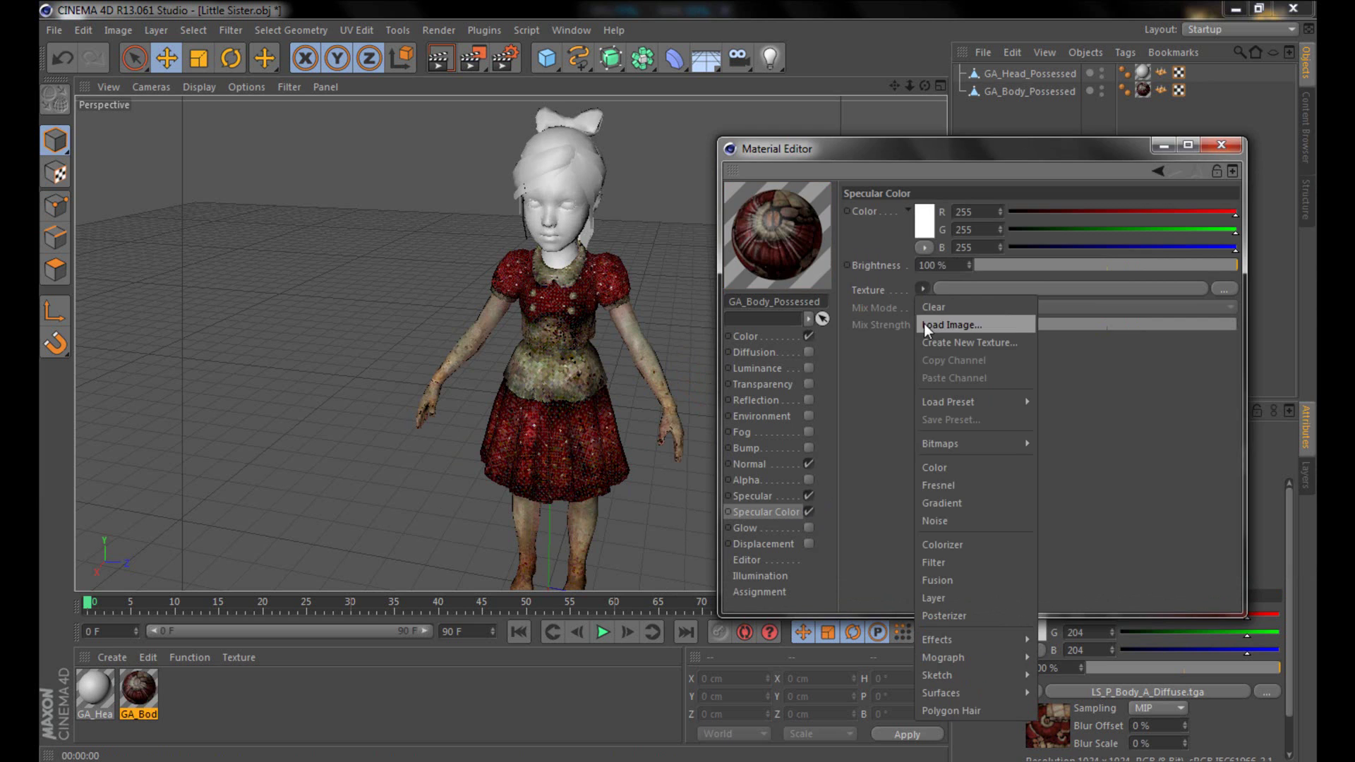
left_click(924, 324)
left_click(1122, 312)
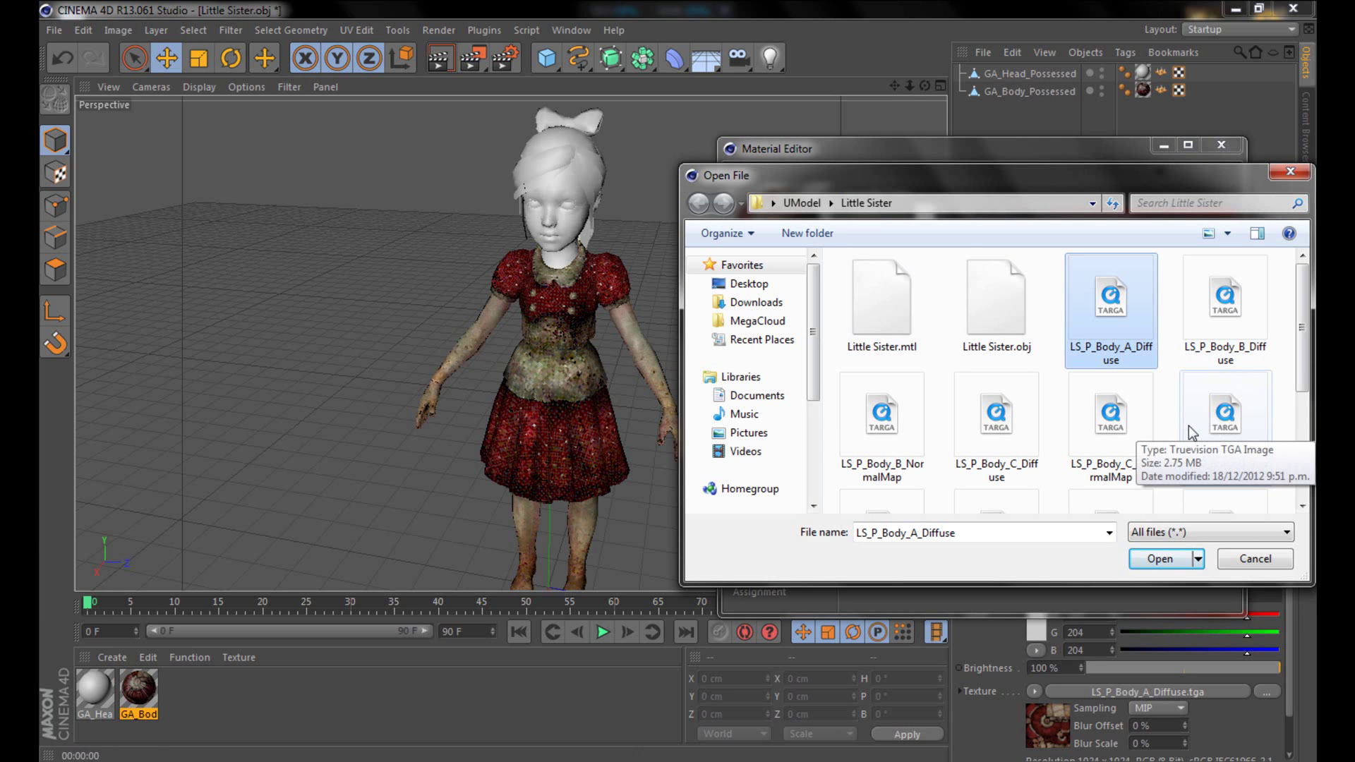
scroll(1062, 422, "down", 1)
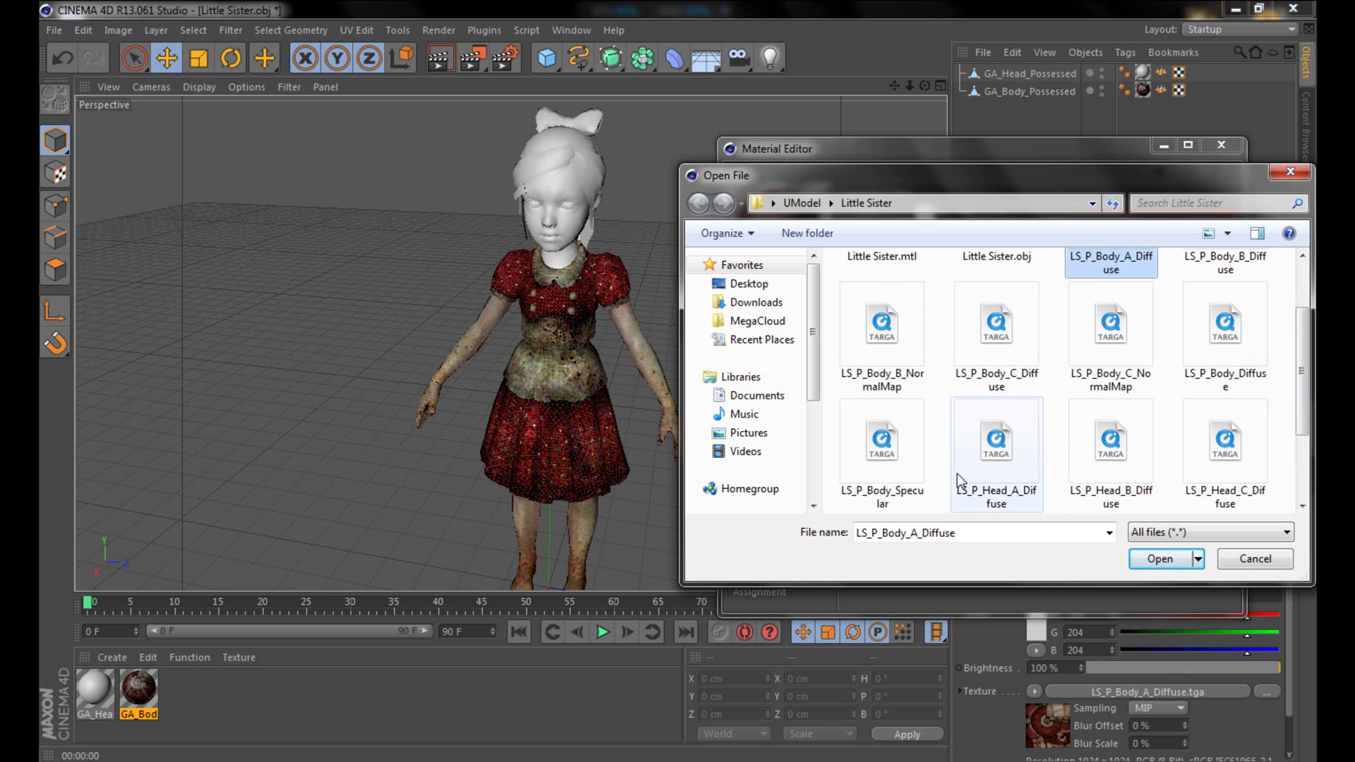
double_click(917, 472)
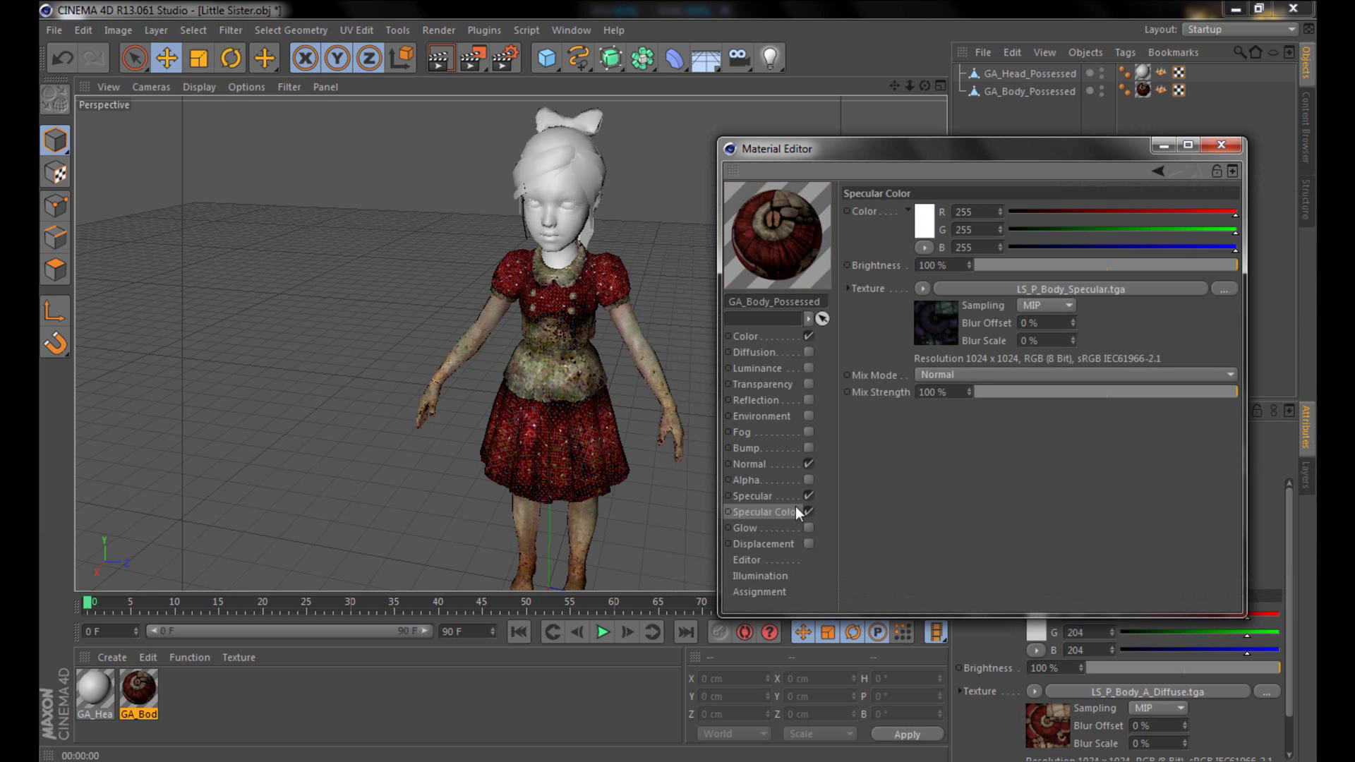
left_click(1222, 145)
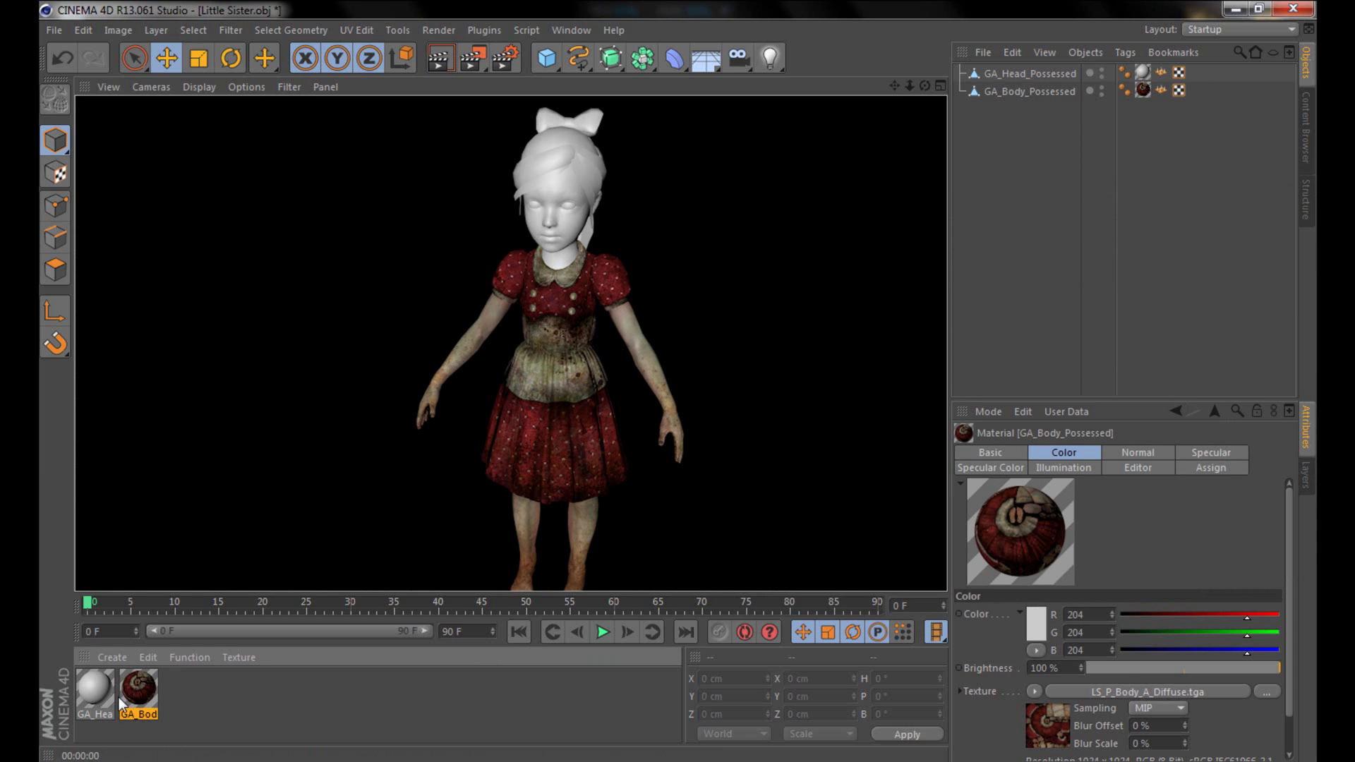
- Load LS_P_Head_A_Diffuse as the Color texture of the GA_Head_Possessed material and move the Material Editor clear of the model
double_click(89, 695)
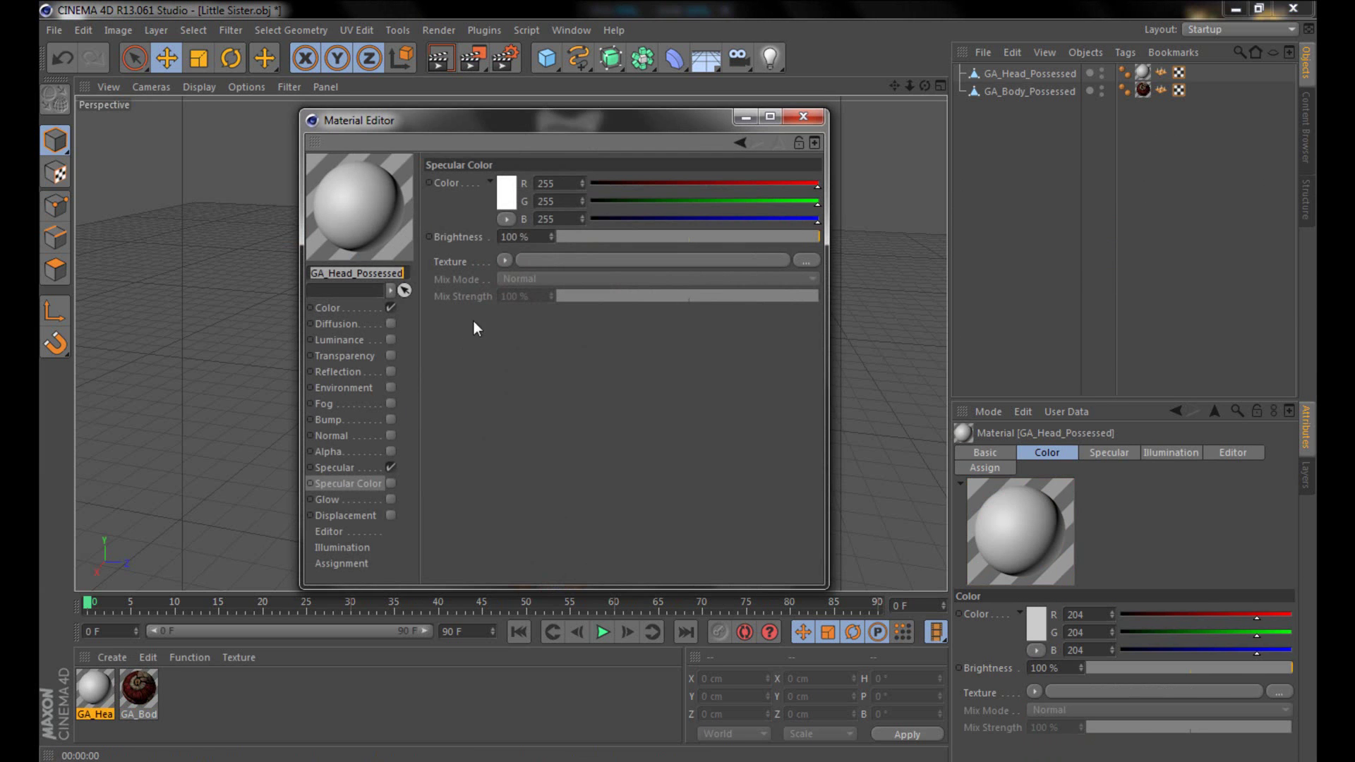
left_click(326, 308)
left_click(505, 260)
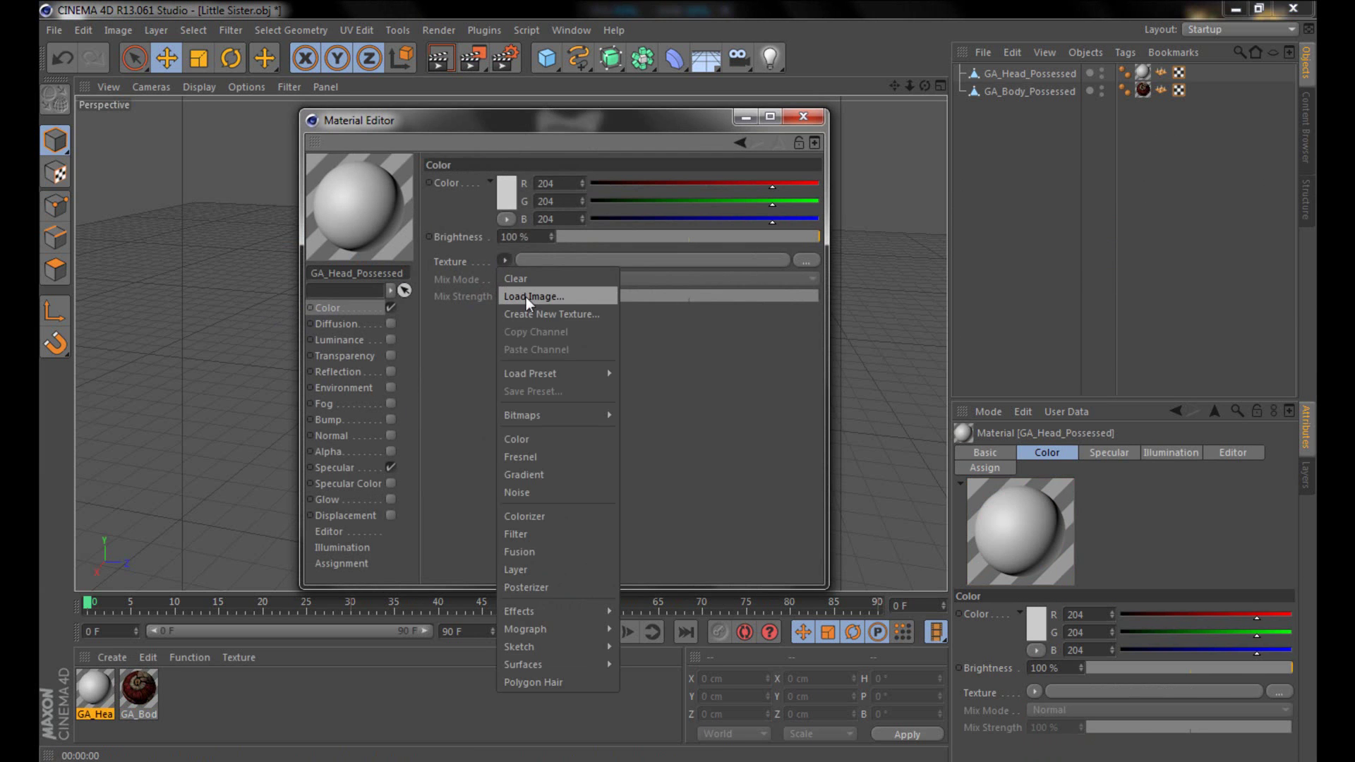
left_click(528, 299)
left_click(648, 390)
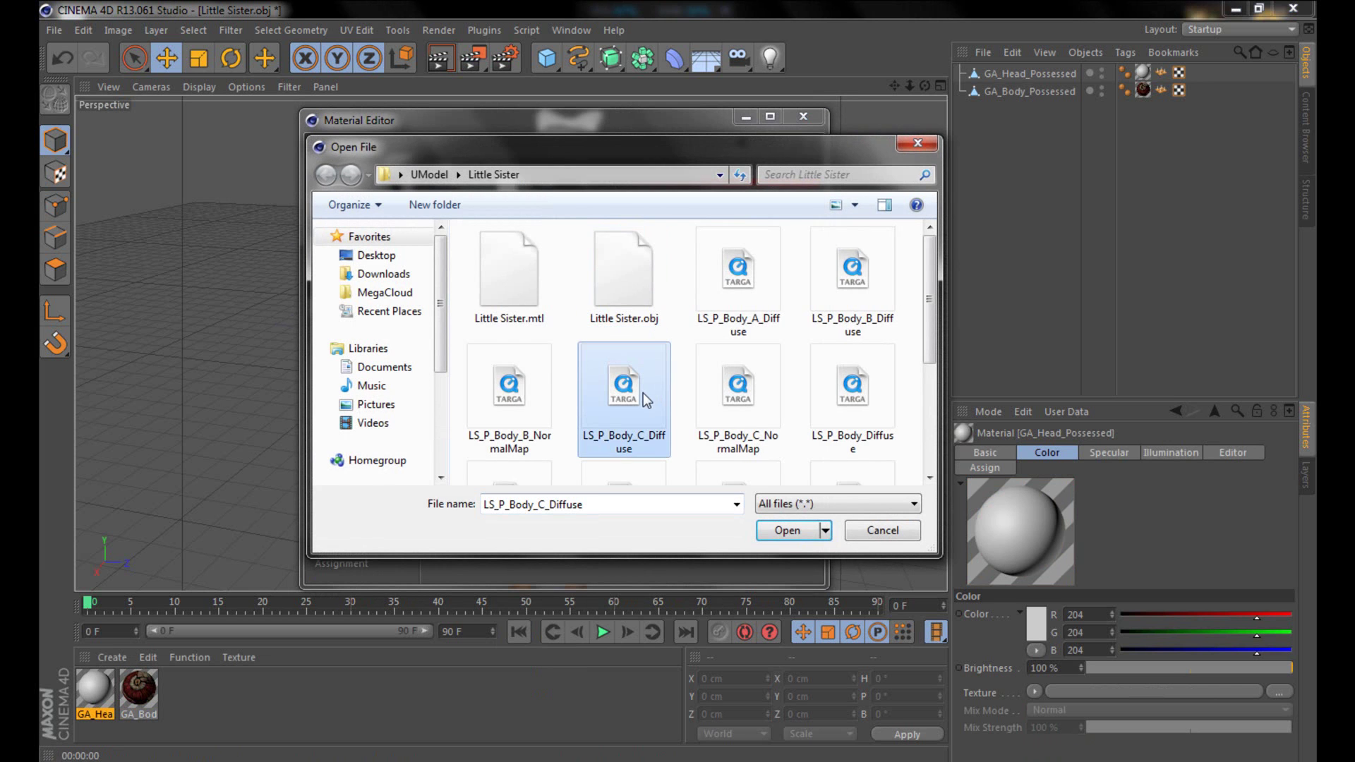
scroll(650, 398, "down", 1)
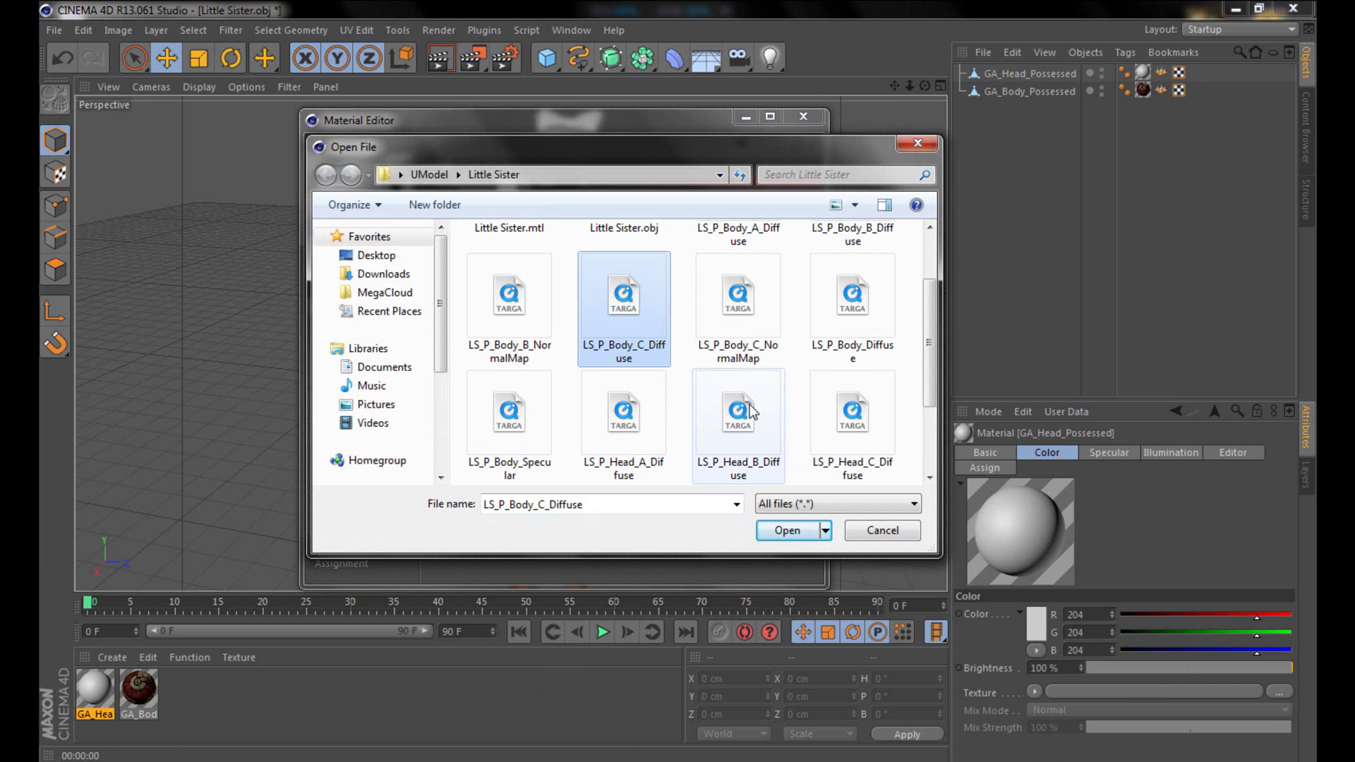
double_click(620, 430)
left_click_drag(426, 119, 813, 94)
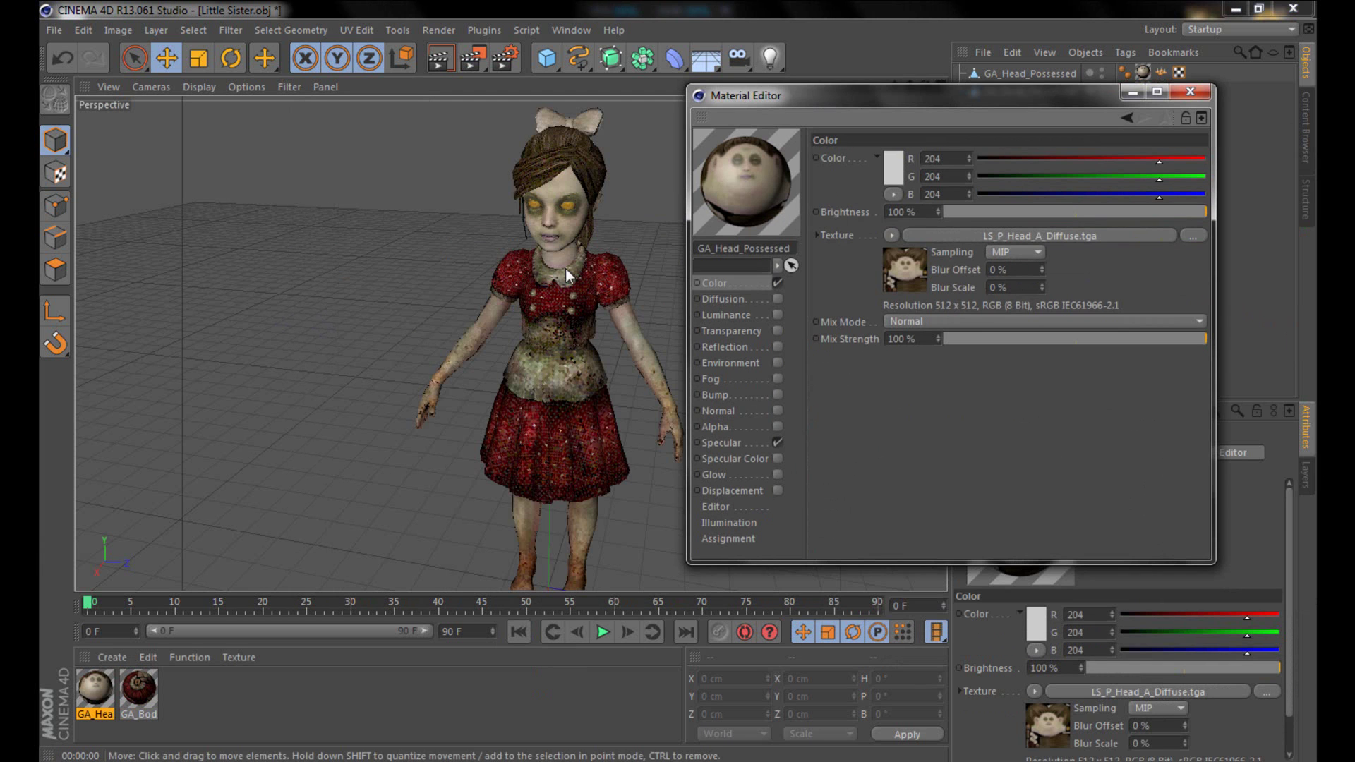
- Replace the head material's Color texture with LS_P_Head_B_Diffuse
left_click(891, 235)
left_click(904, 269)
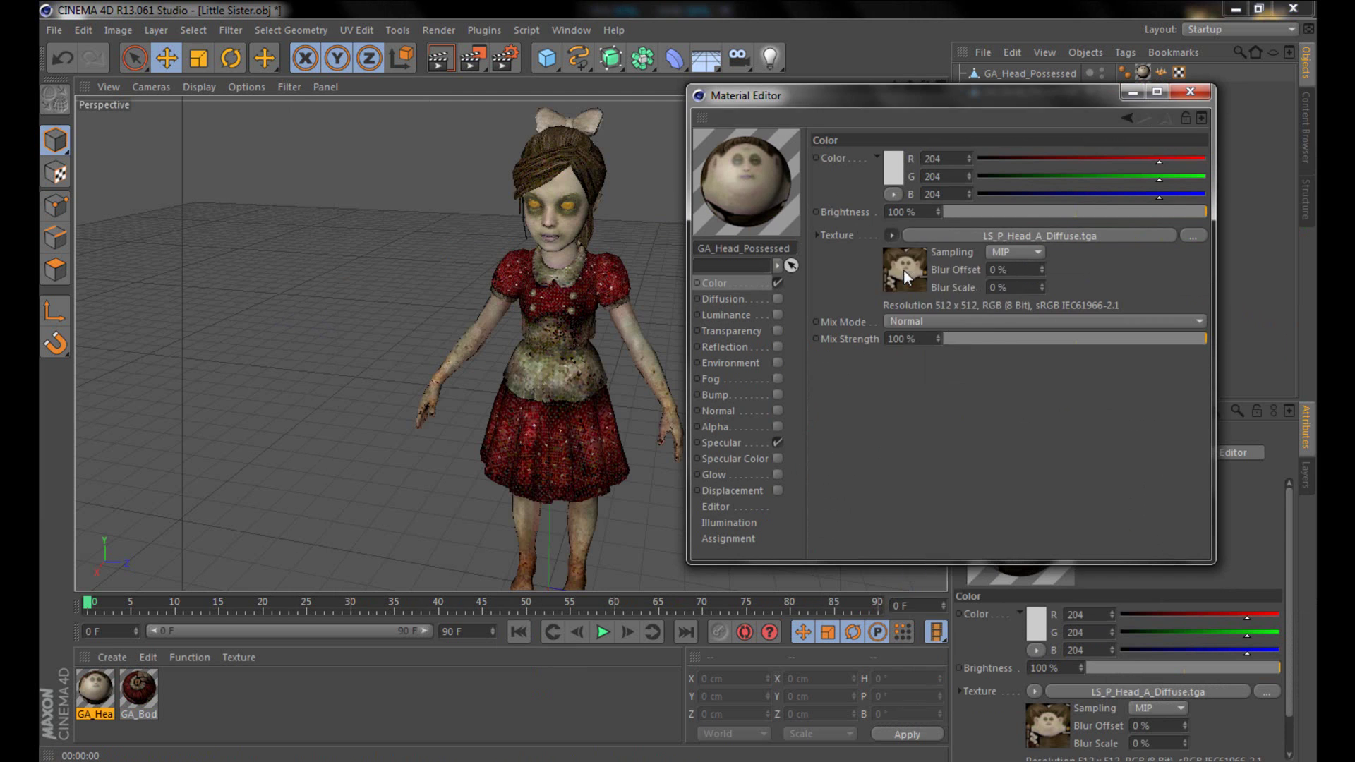
left_click(969, 383)
scroll(968, 382, "down", 3)
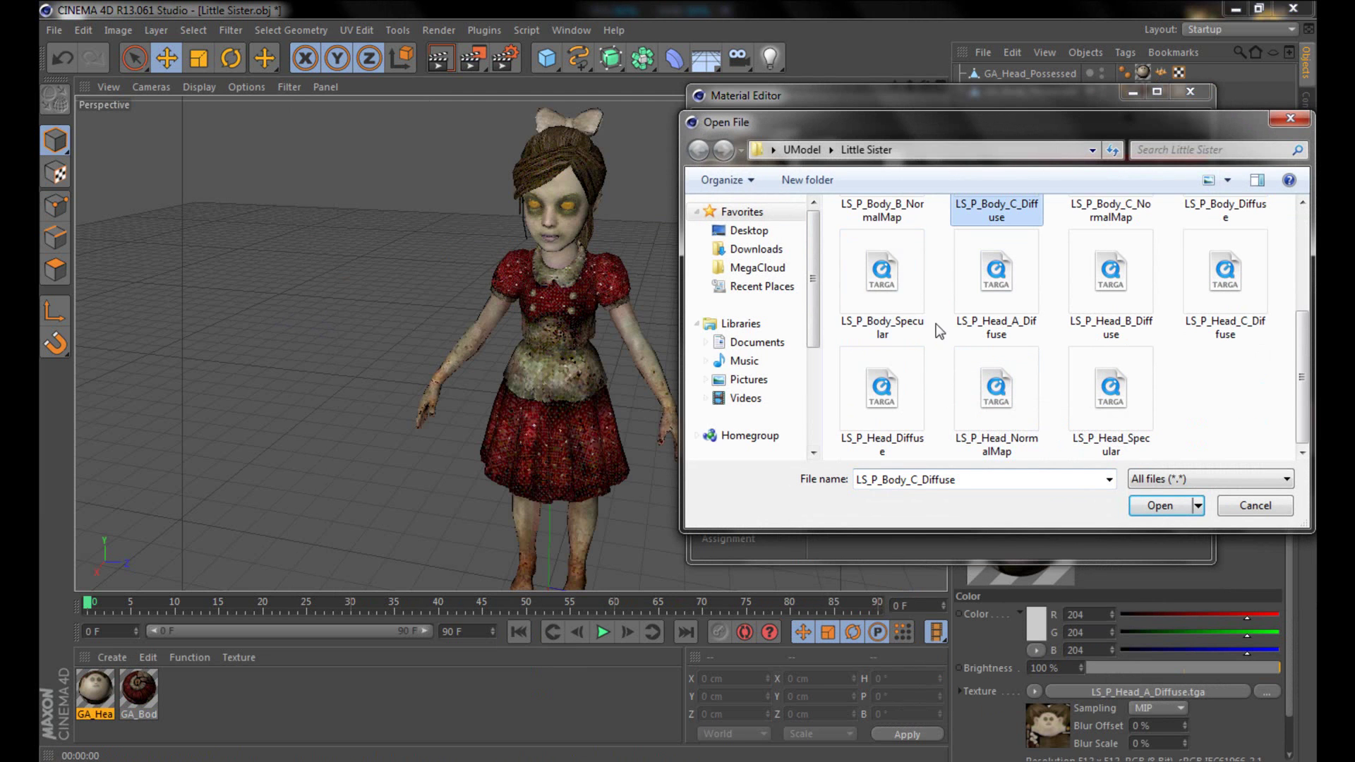
double_click(1085, 286)
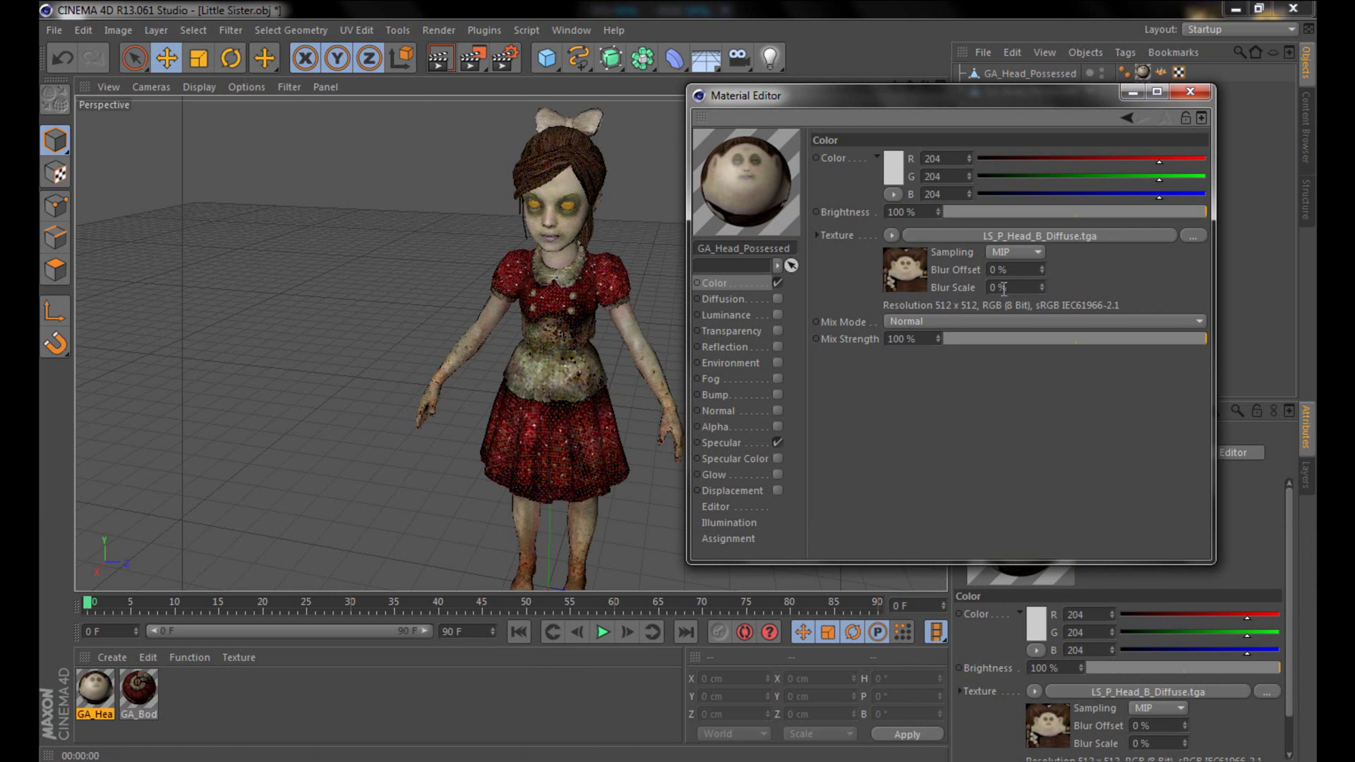
- Replace the head material's Color texture with LS_P_Head_C_Diffuse
left_click(891, 235)
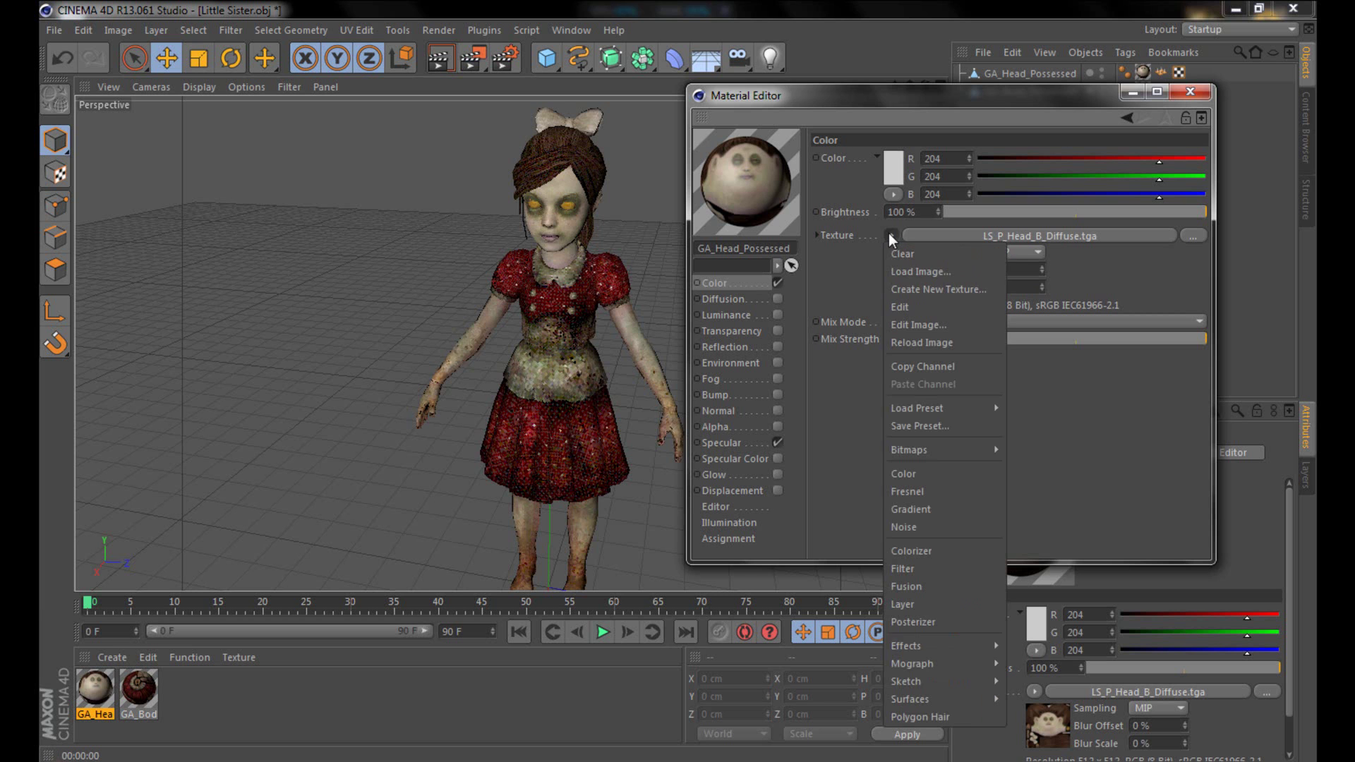
left_click(896, 270)
left_click(1248, 356)
scroll(1251, 348, "down", 2)
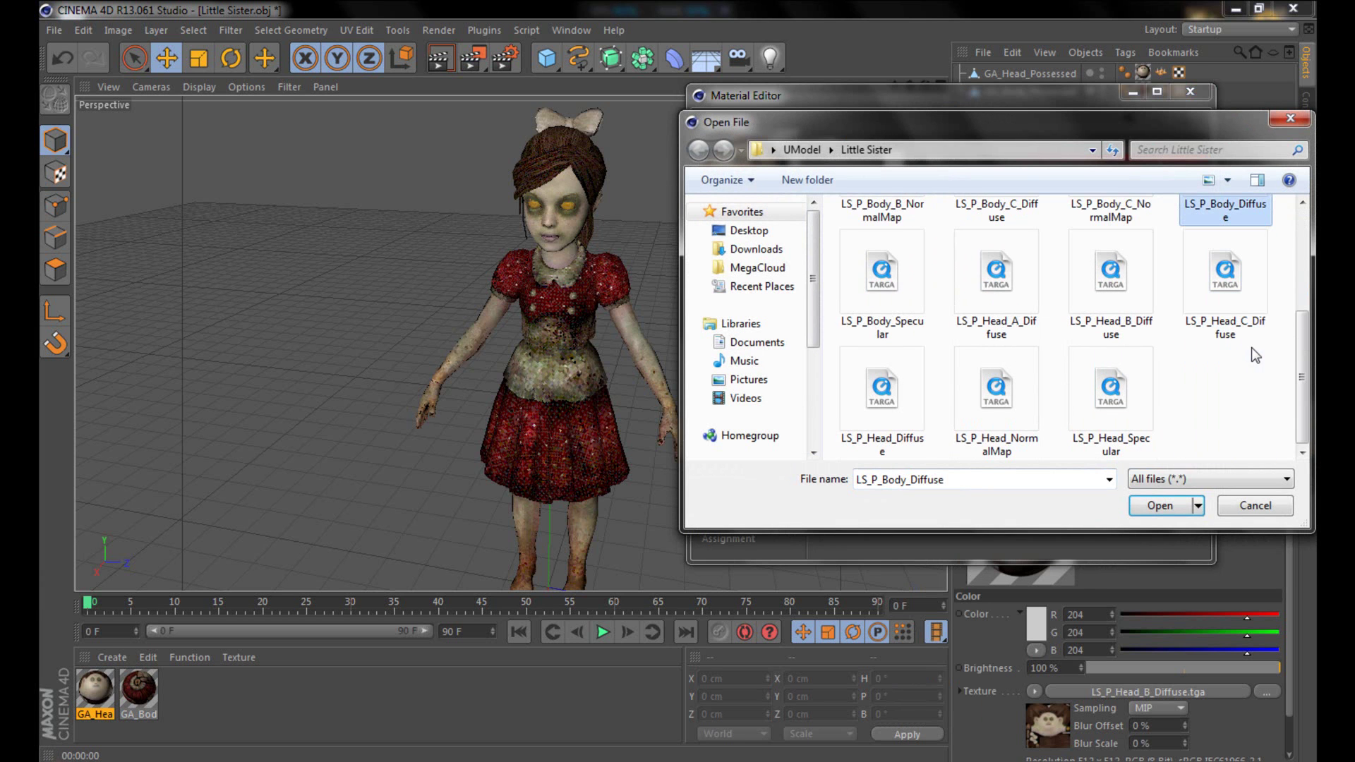
double_click(1242, 290)
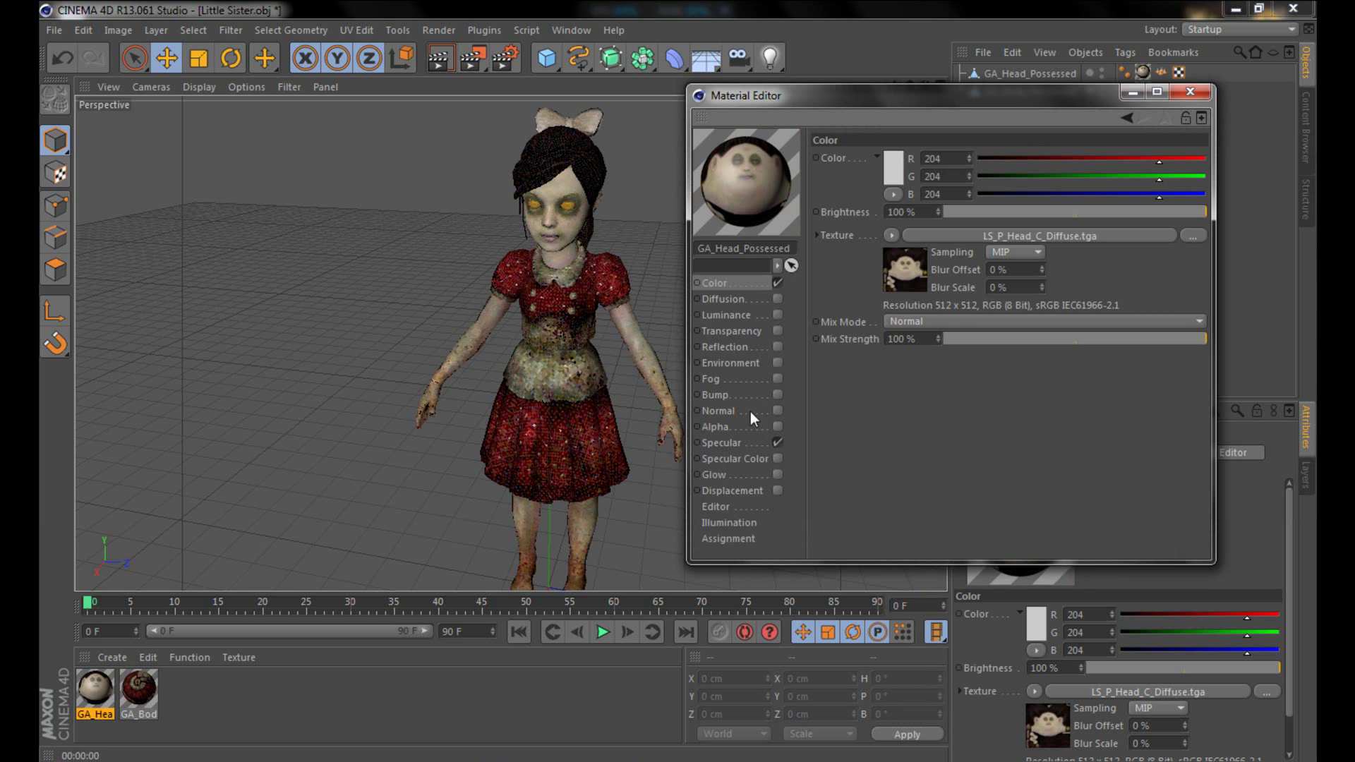
- Enable the head material's Specular Color channel and load LS_P_Head_Specular as its texture
left_click(755, 454)
left_click(775, 456)
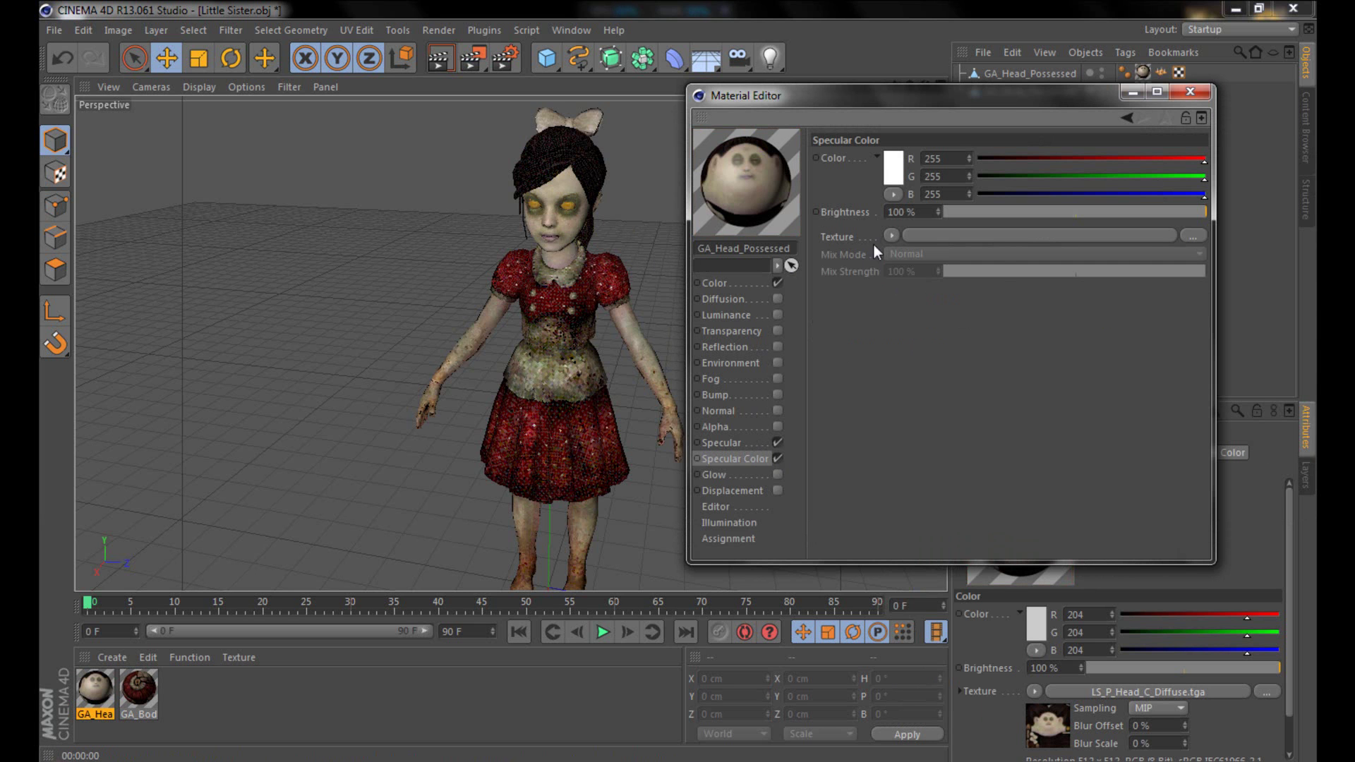
left_click(893, 235)
left_click(902, 266)
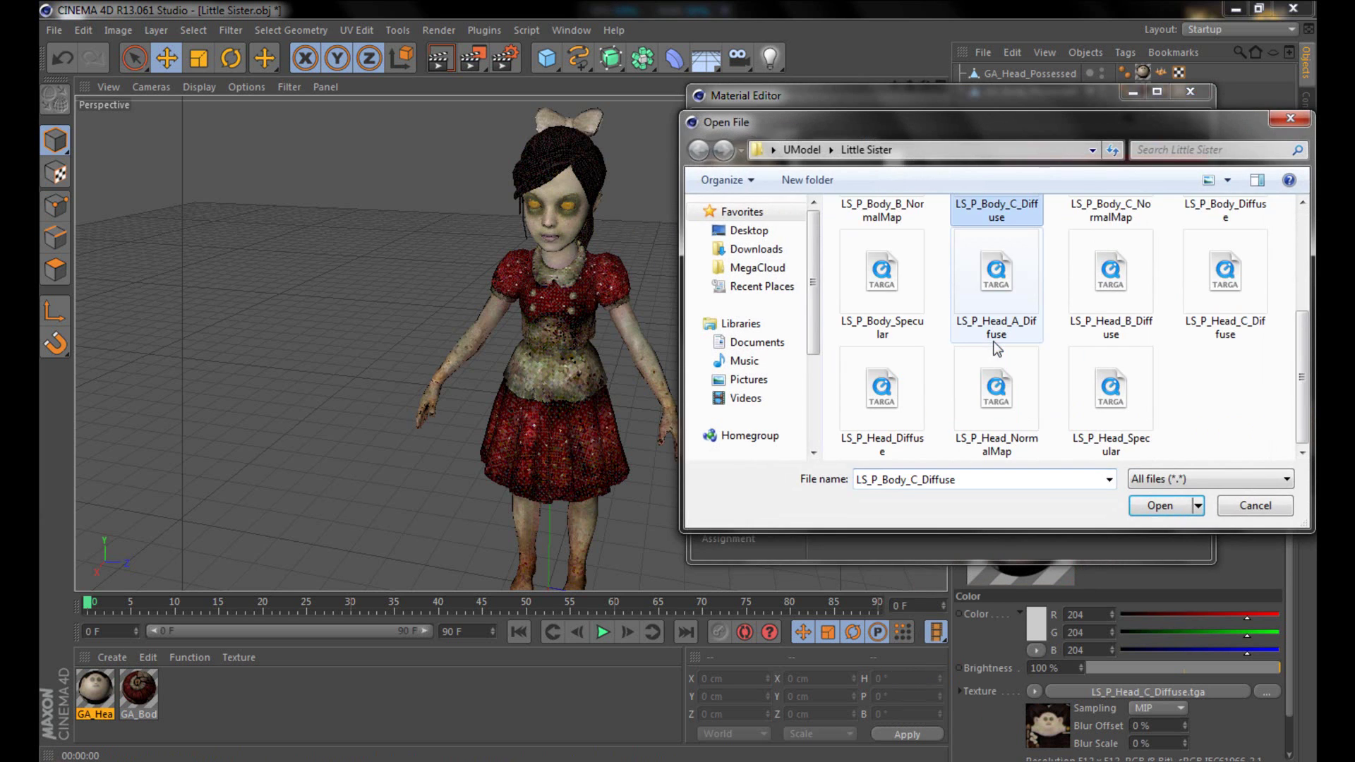
double_click(1110, 395)
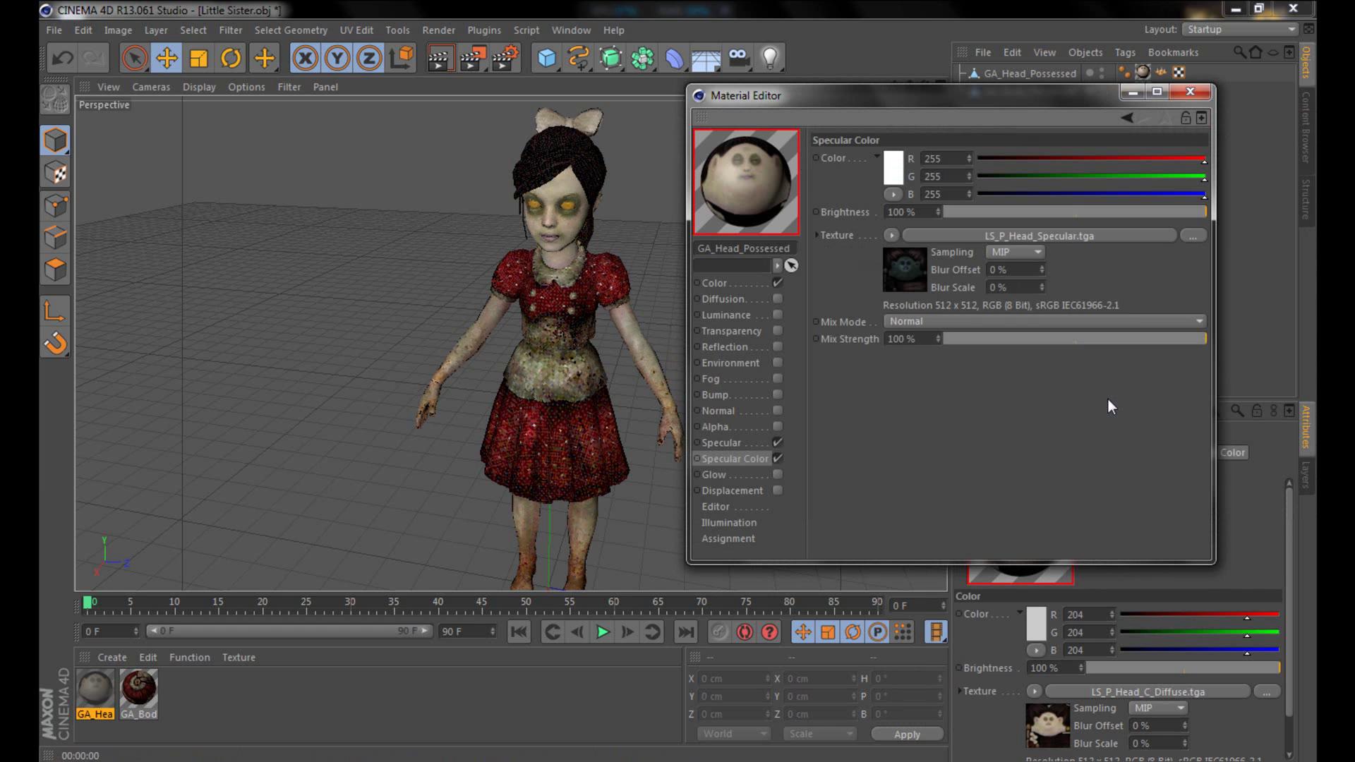
- Enable the head material's Normal channel, load LS_P_Head_NormalMap as its texture, and close the Material Editor
left_click(750, 410)
left_click(778, 410)
left_click(911, 263)
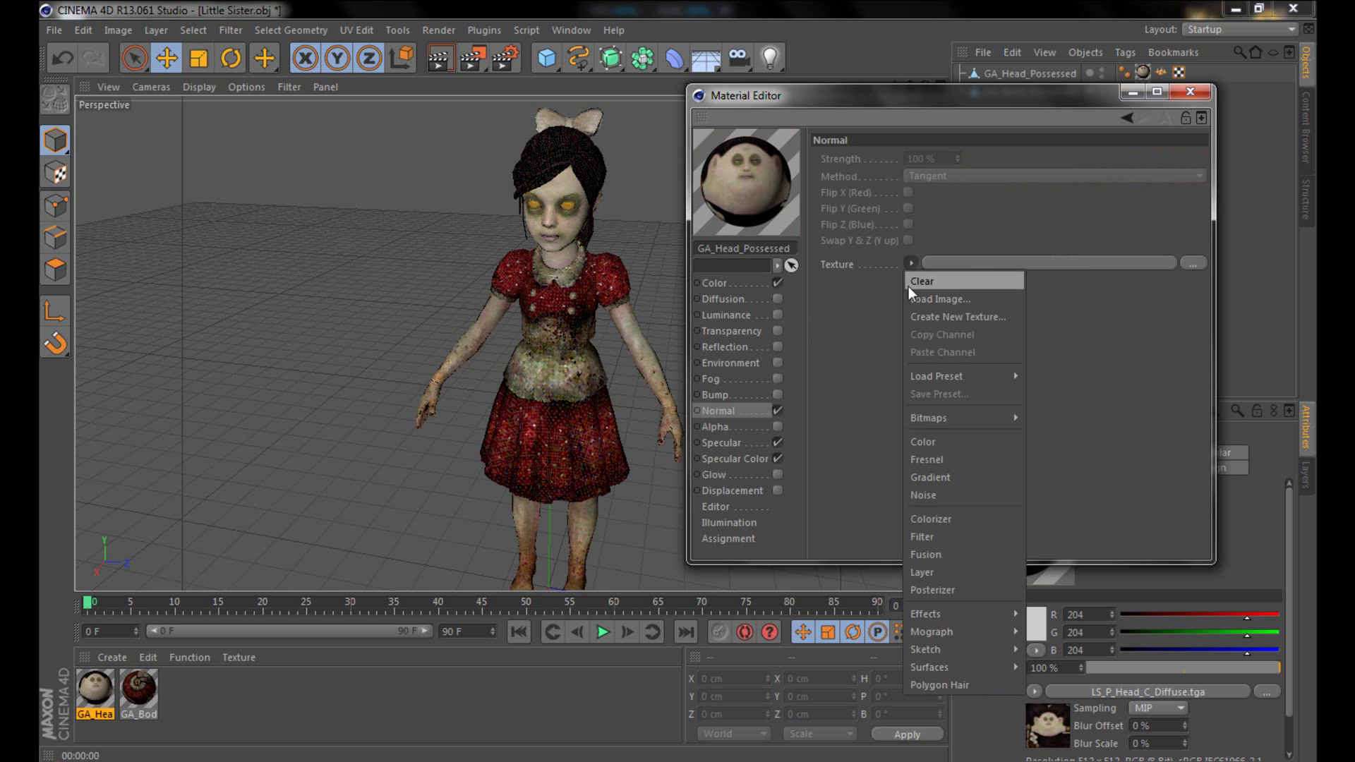
left_click(911, 298)
left_click(996, 338)
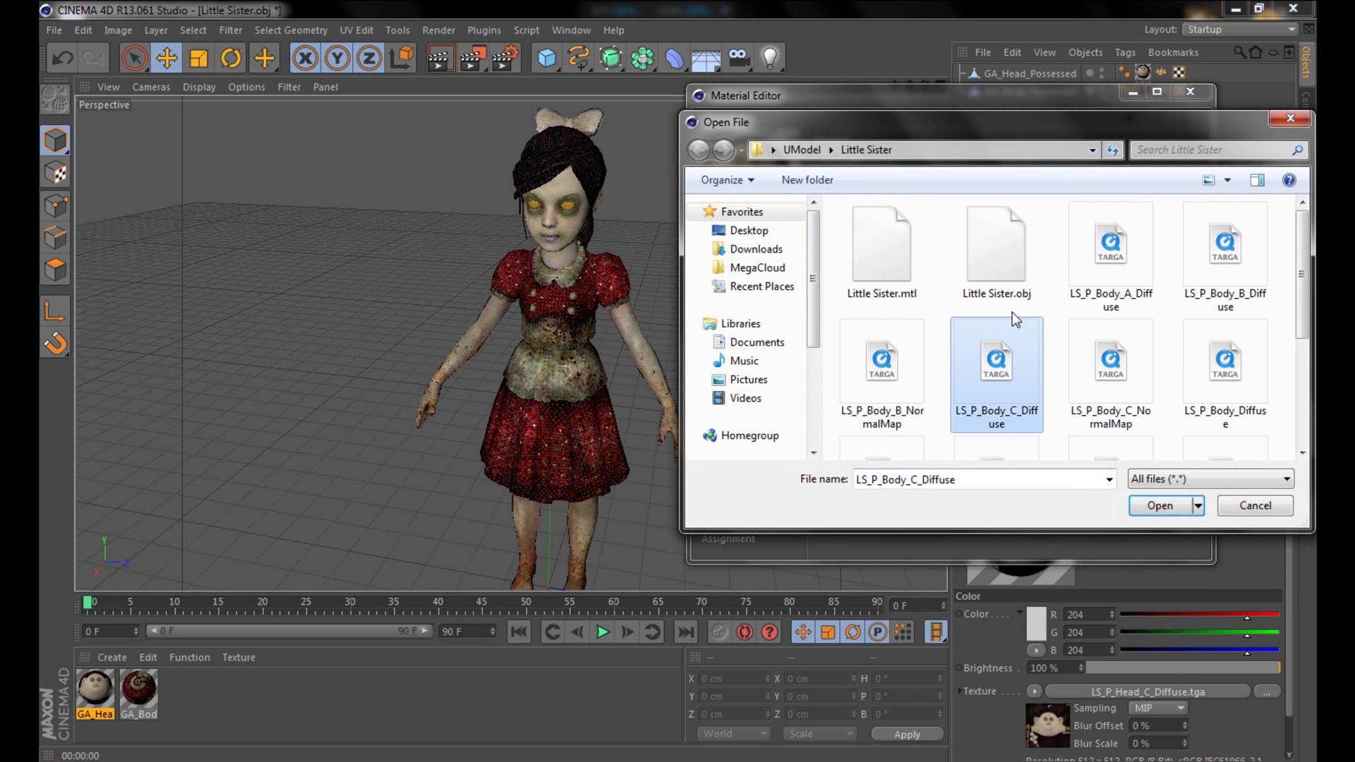
scroll(1091, 361, "down", 3)
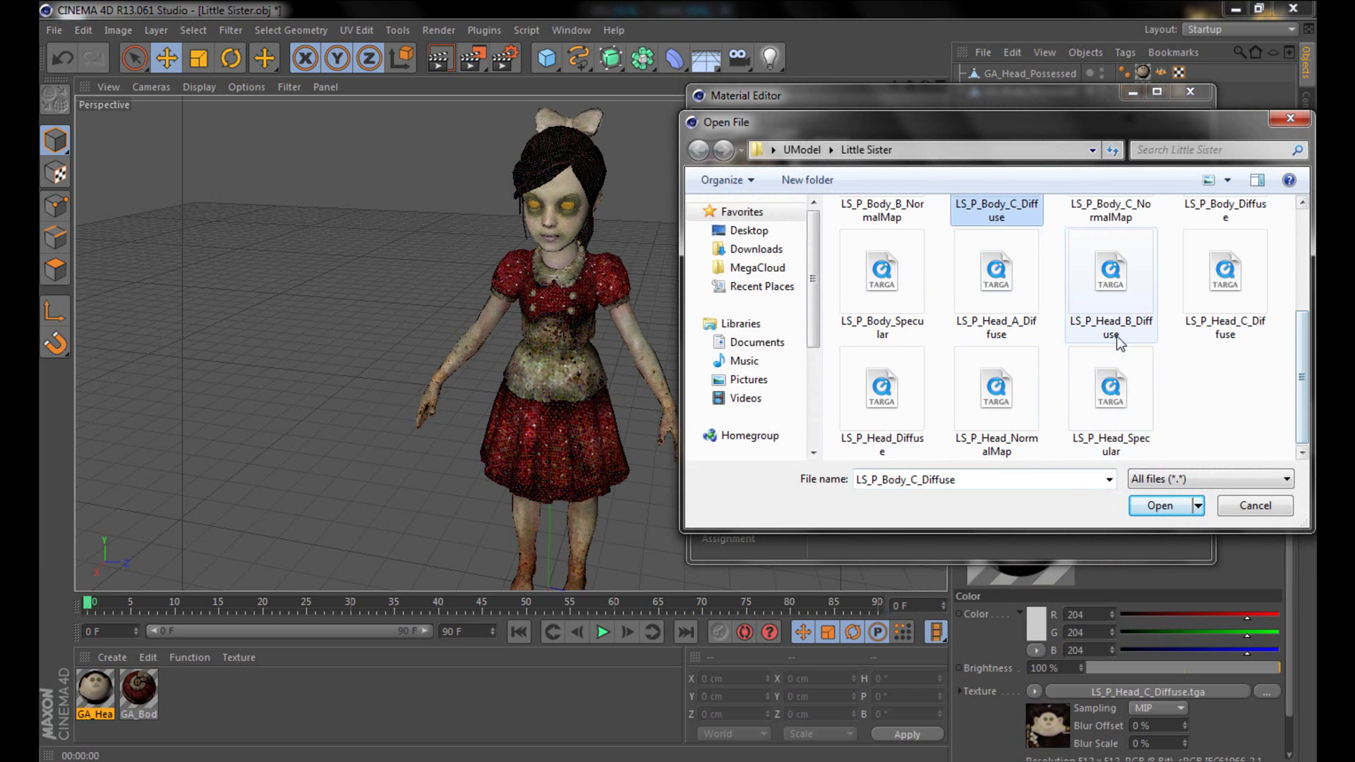
double_click(984, 400)
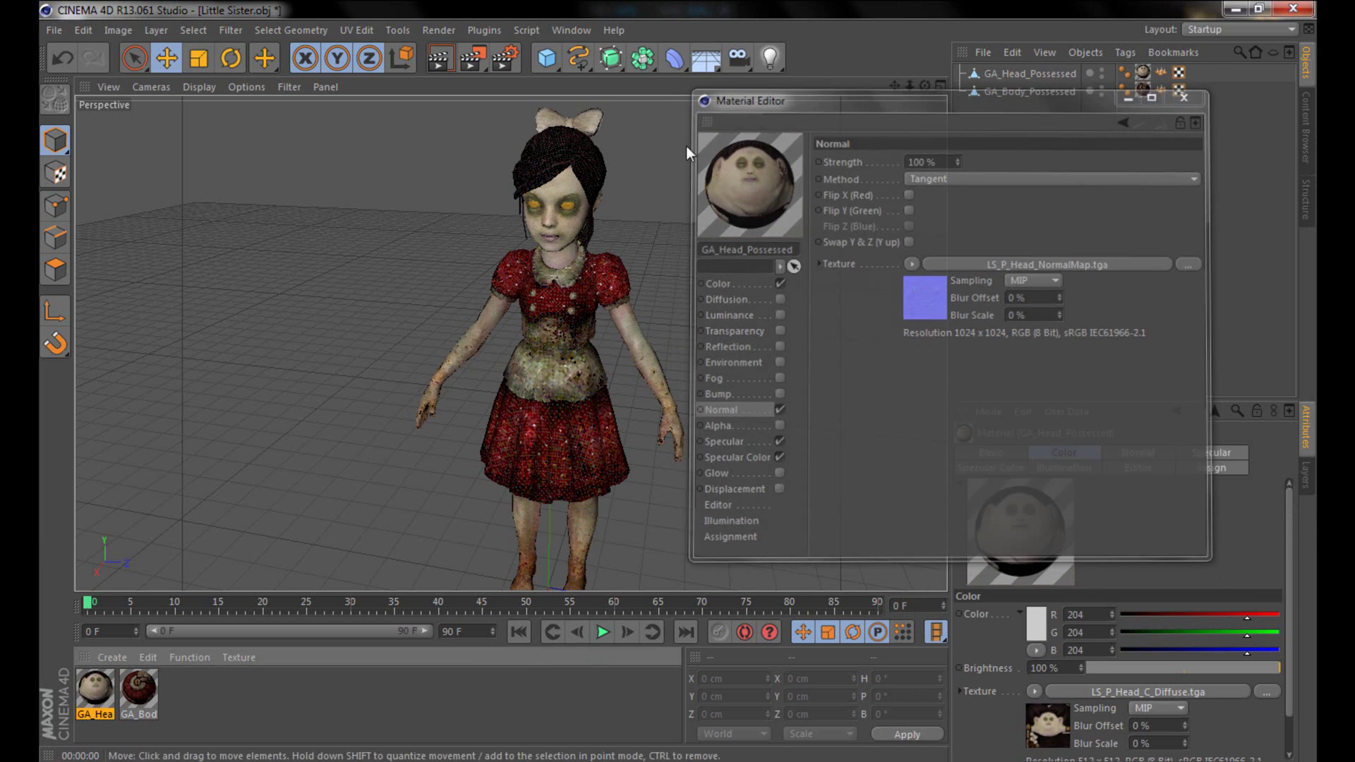
left_click(1191, 92)
- Render the textured model in the viewport, first at full view and again from closer up
left_click(446, 58)
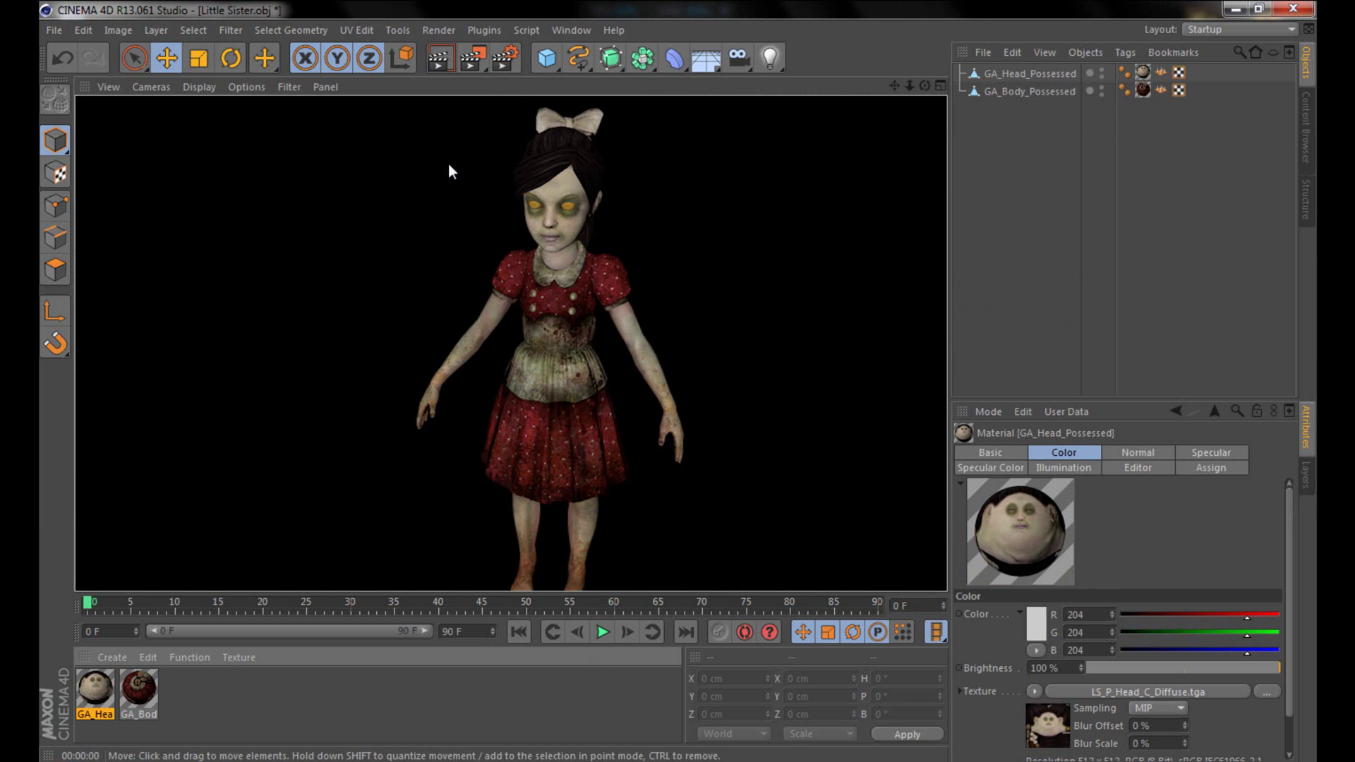
left_click(609, 467)
scroll(653, 222, "up", 4)
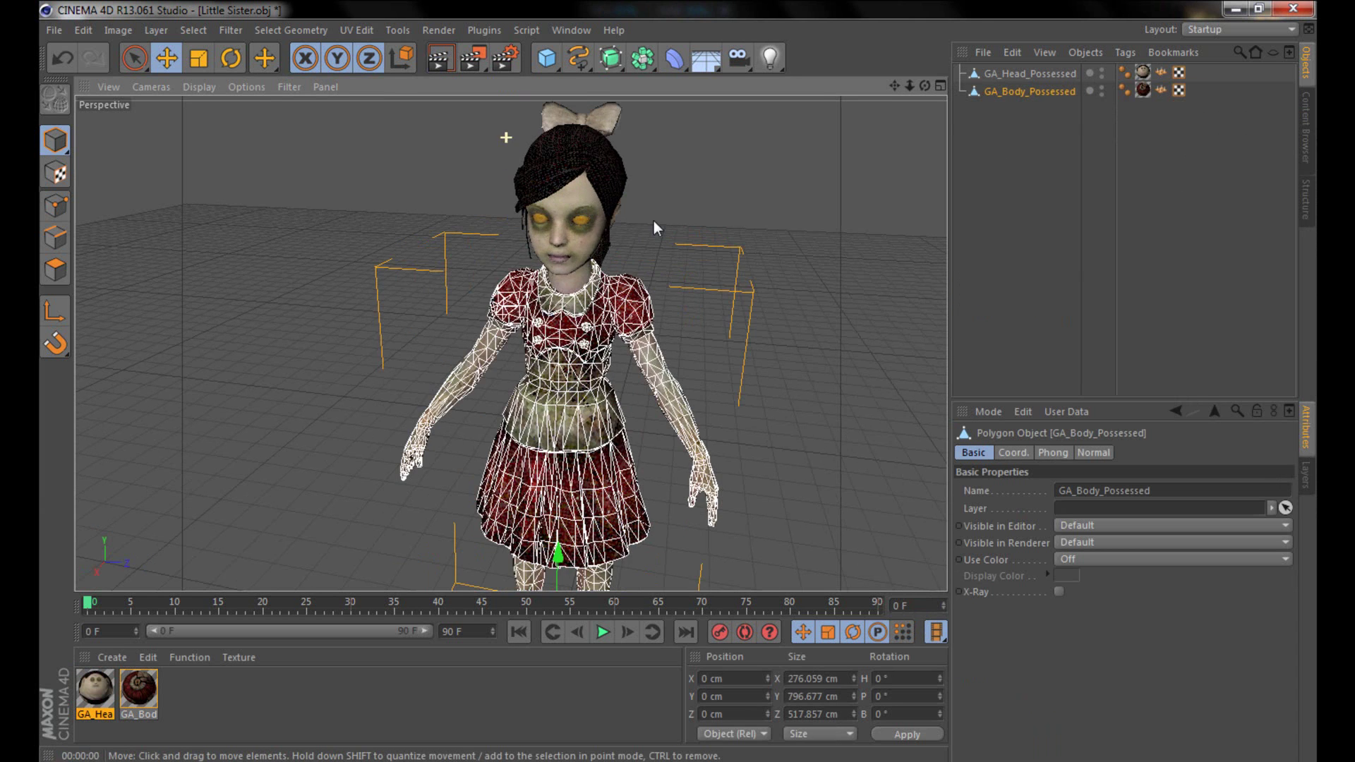
left_click(440, 63)
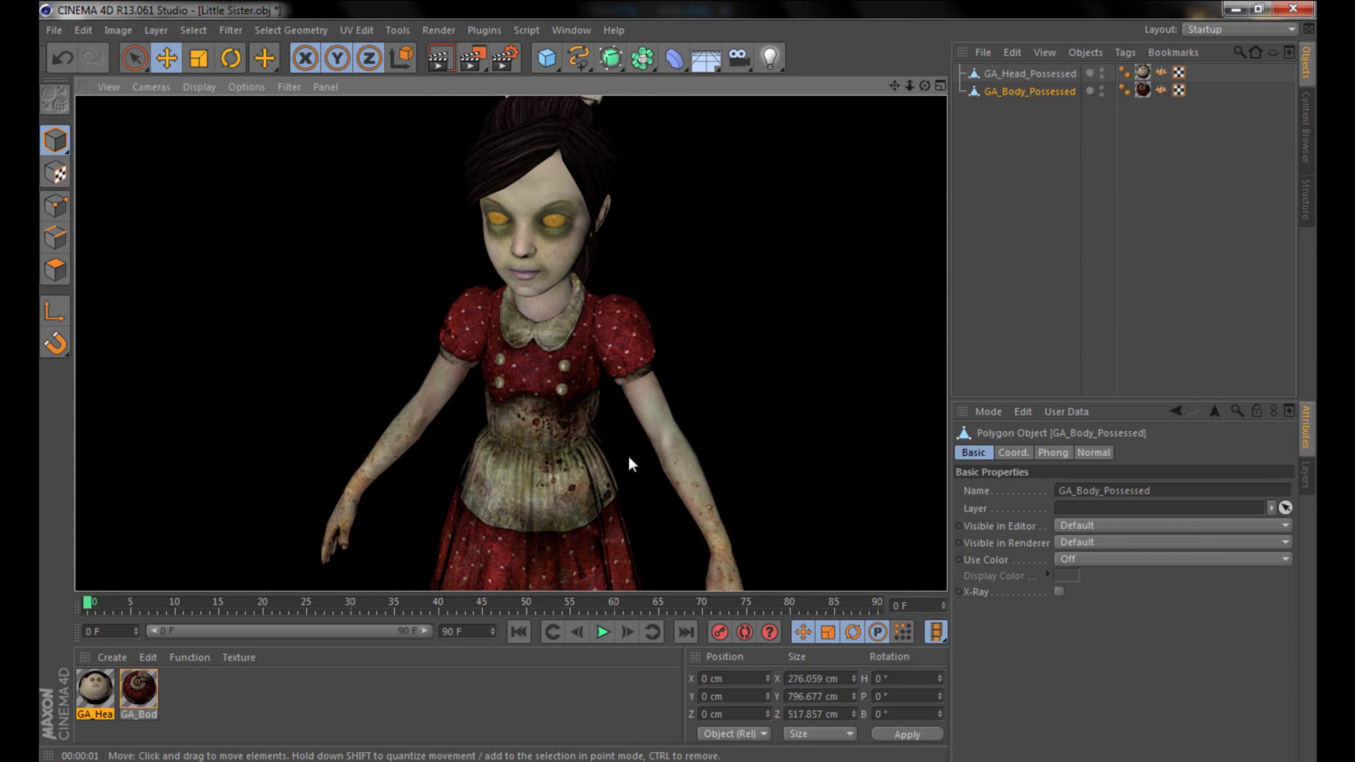
left_click(565, 346)
- Merge GA_Head_Possessed and GA_Body_Possessed into a single object with Connect Objects + Delete
scroll(526, 326, "down", 4)
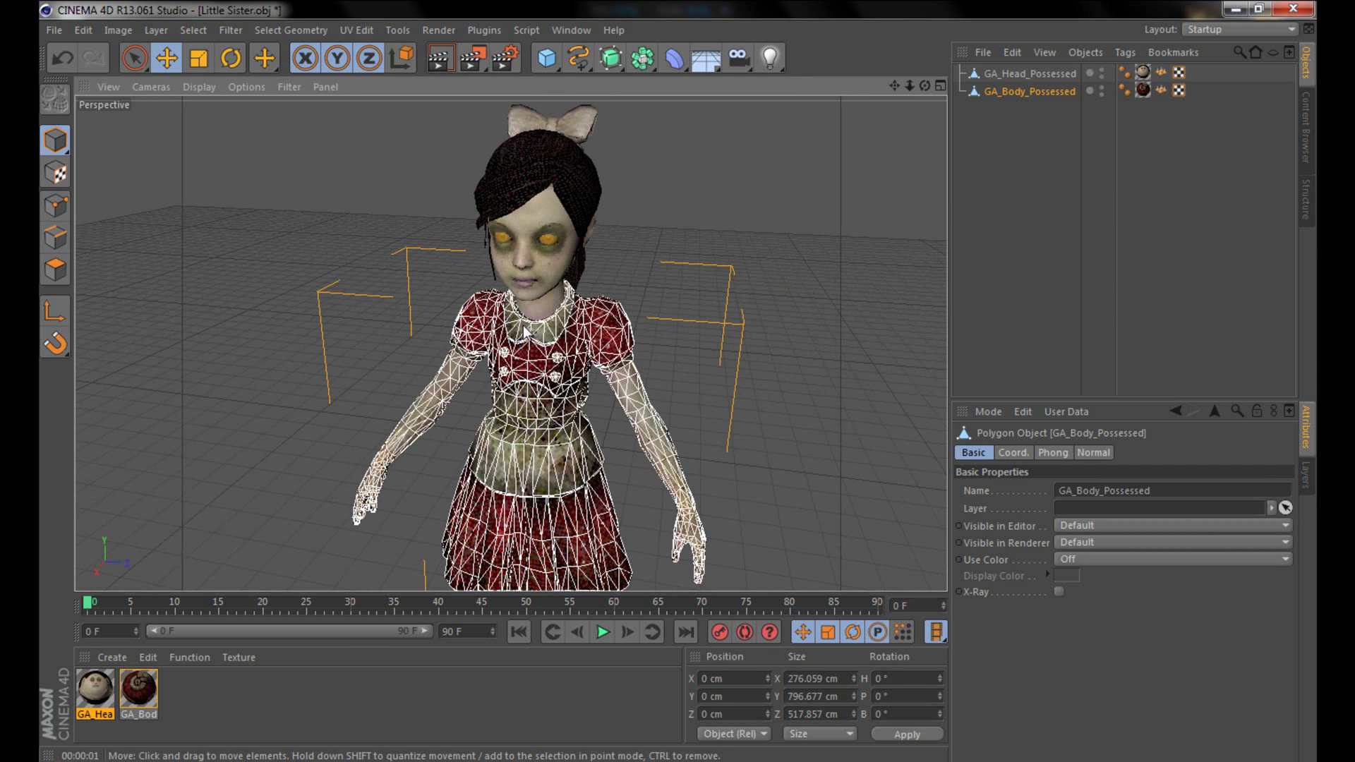
scroll(515, 325, "up", 5)
scroll(516, 328, "down", 3)
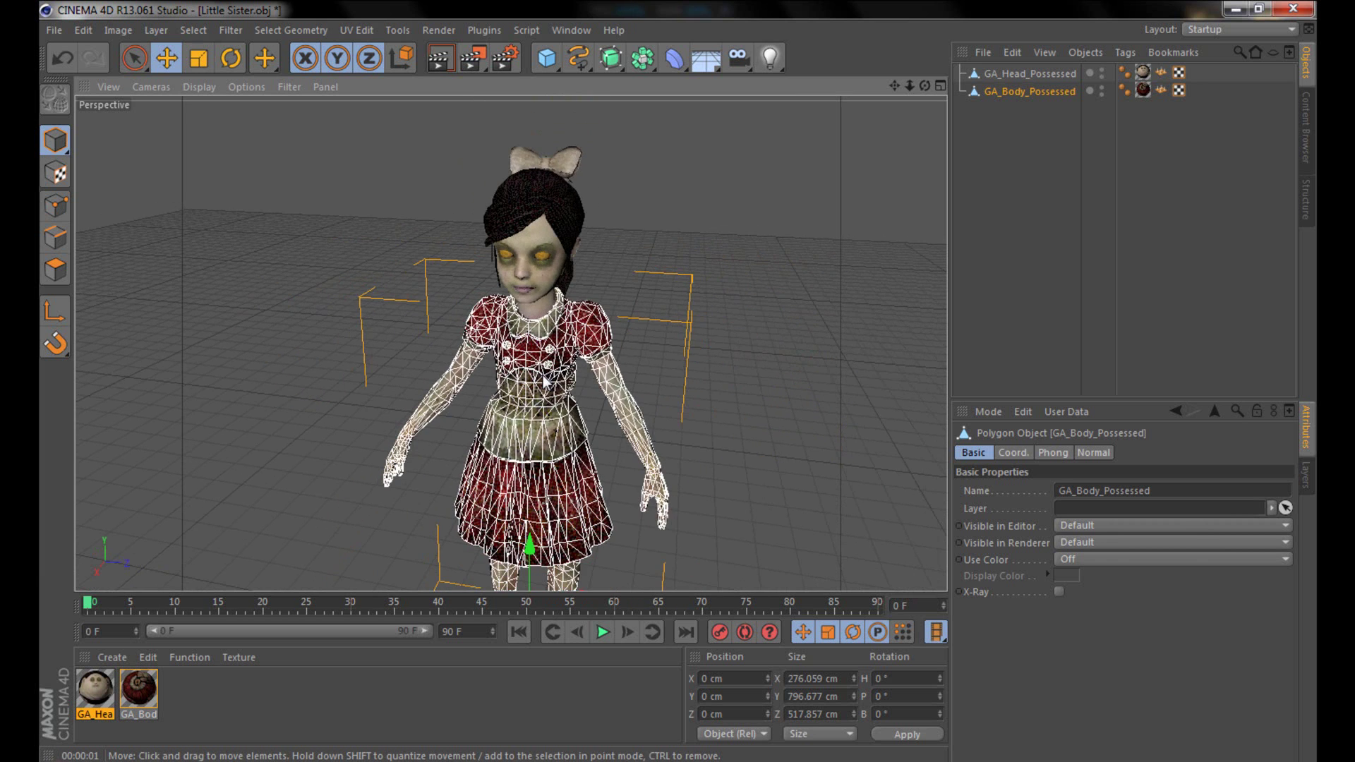
scroll(549, 381, "up", 1)
middle_click_drag(546, 277, 571, 261, "alt")
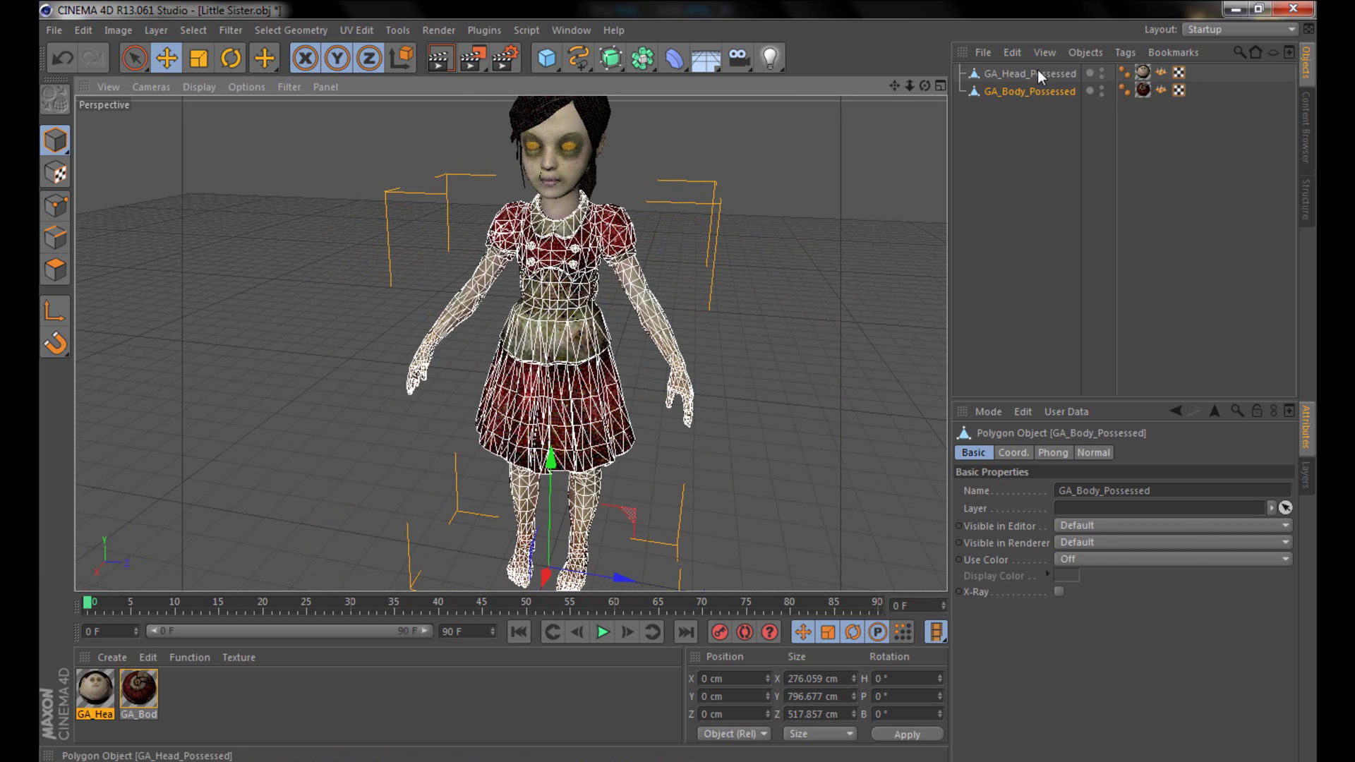
left_click(1037, 70)
left_click(1035, 92, "shift")
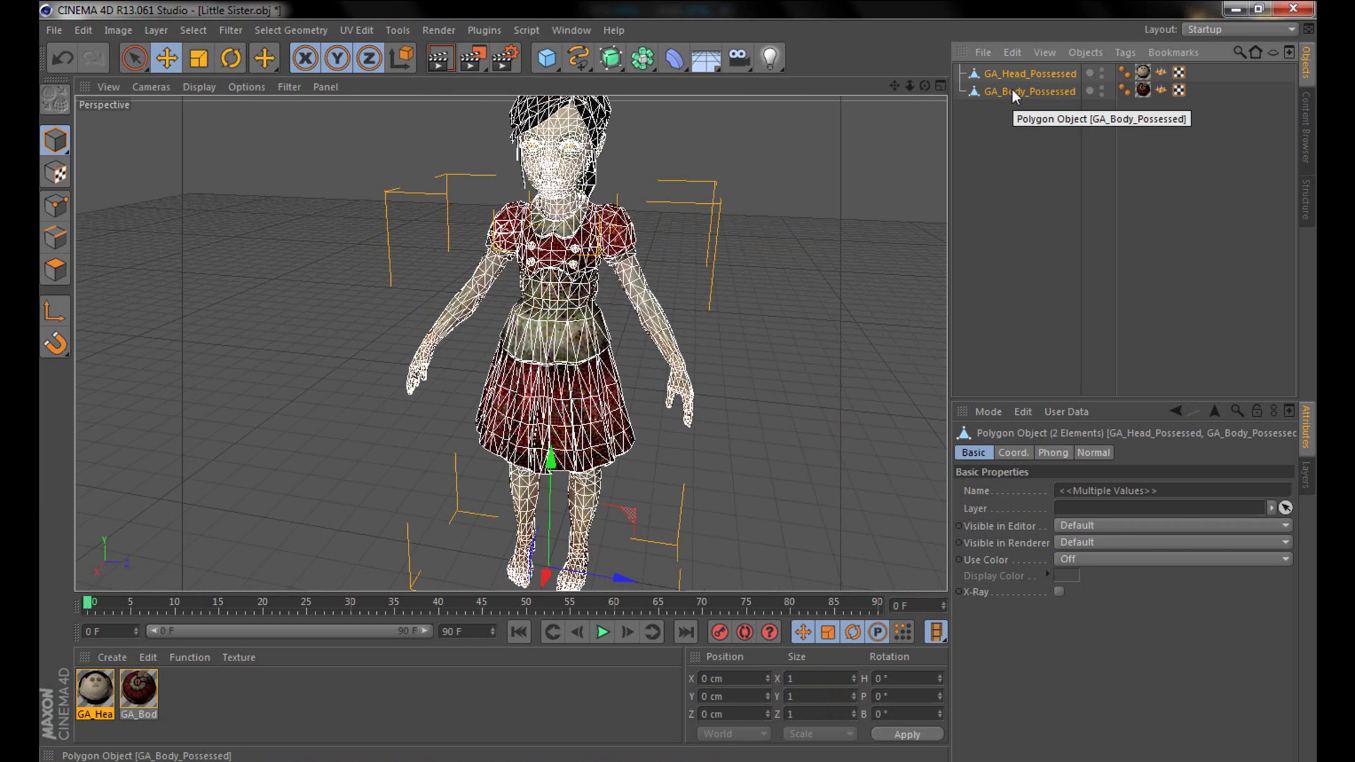
right_click(1012, 89)
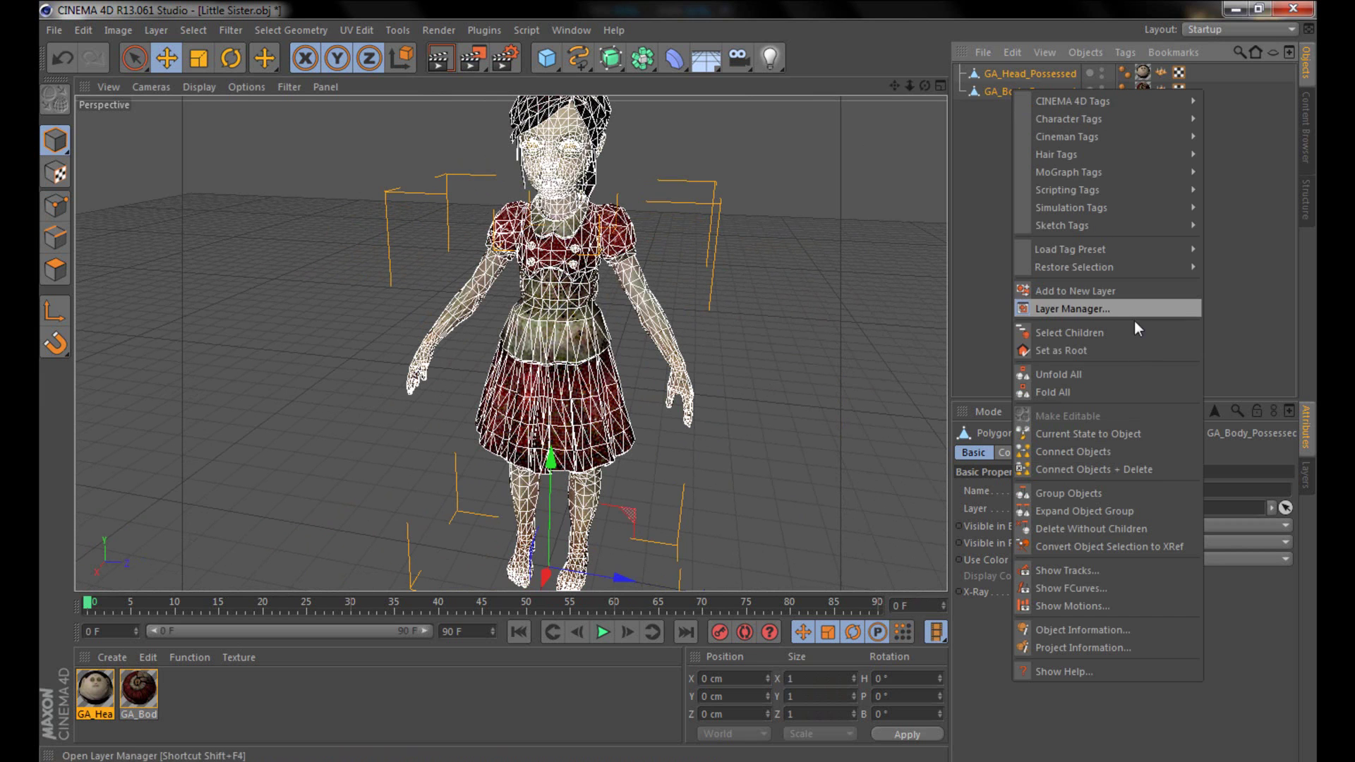
left_click(1104, 470)
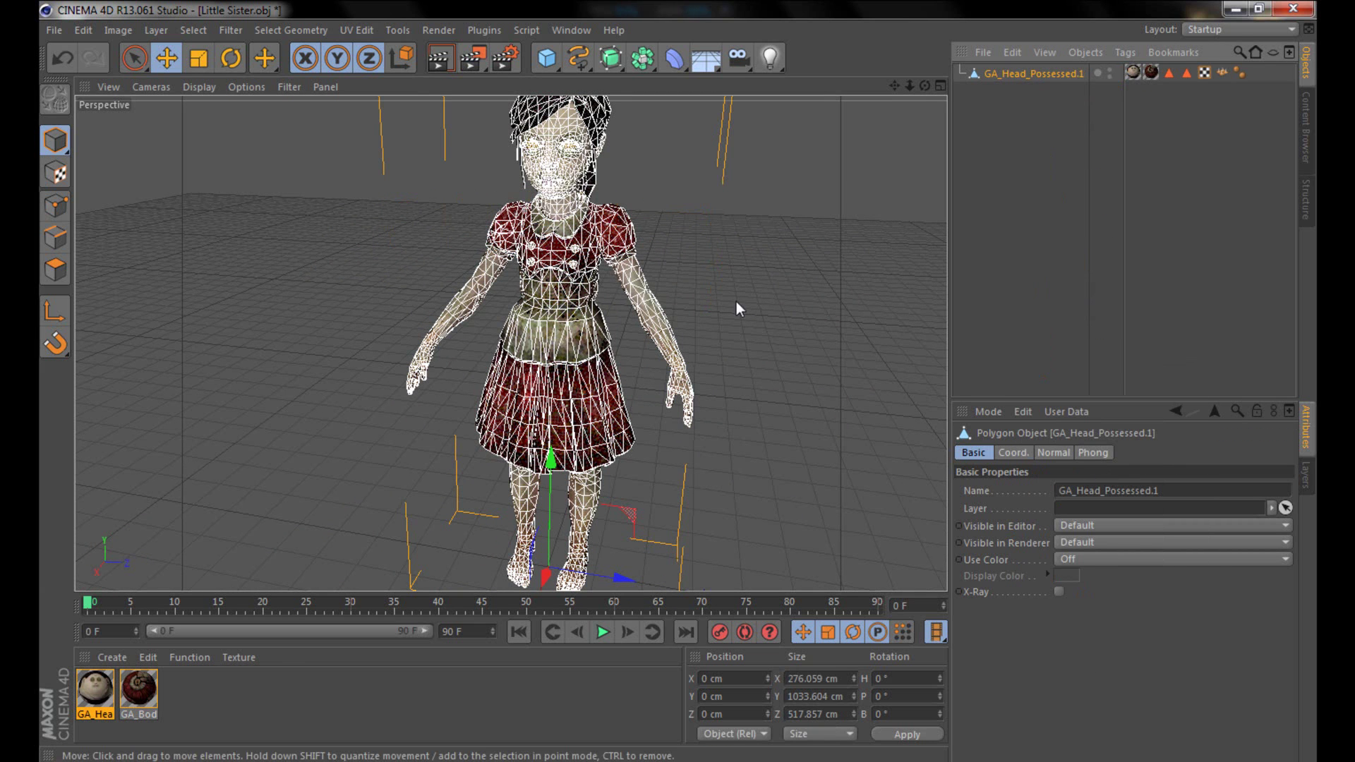
- Try moving the combined model in the viewport, and undo the move
left_click(760, 395)
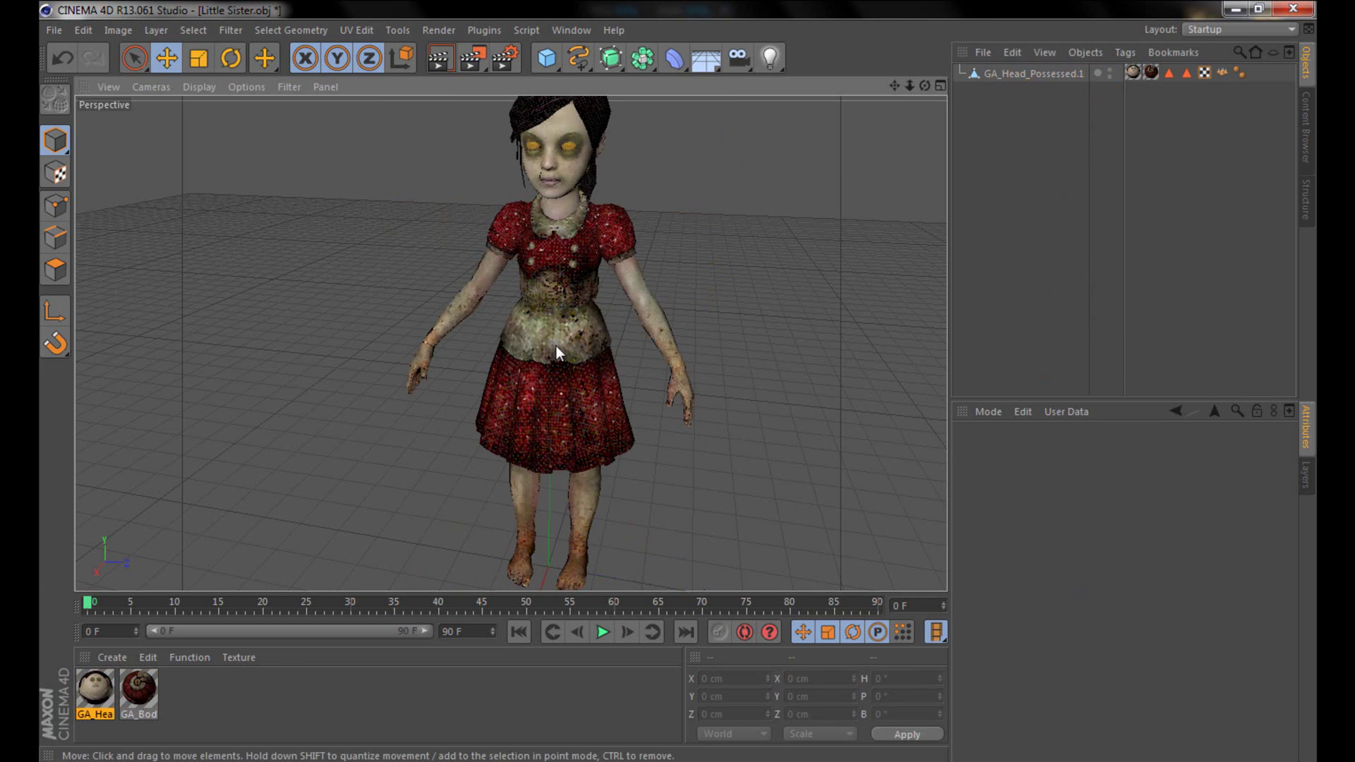
left_click(515, 316)
left_click_drag(624, 581, 570, 444)
key("ctrl+z")
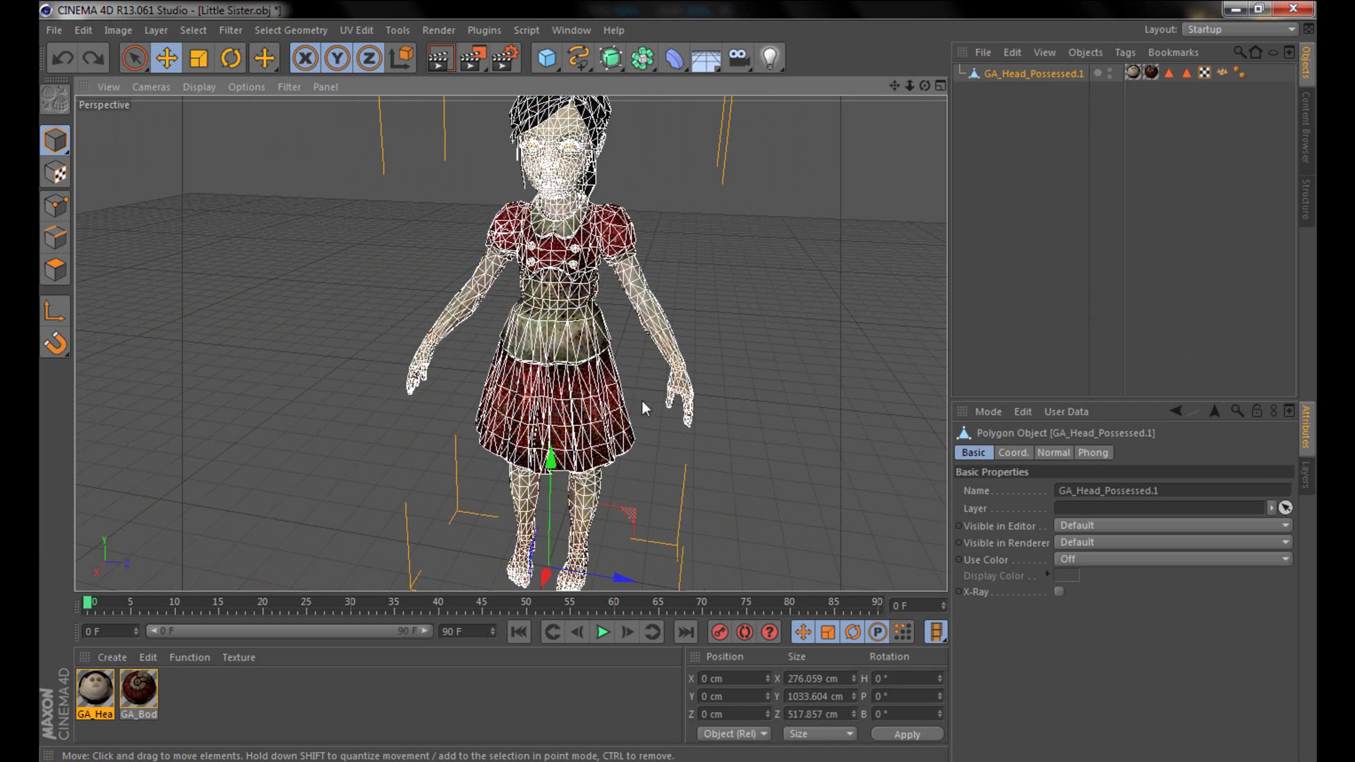
- Deselect the combined model and examine it from different angles in the viewport
left_click_drag(492, 397, 595, 384, "alt")
scroll(571, 371, "down", 2)
left_click(727, 227)
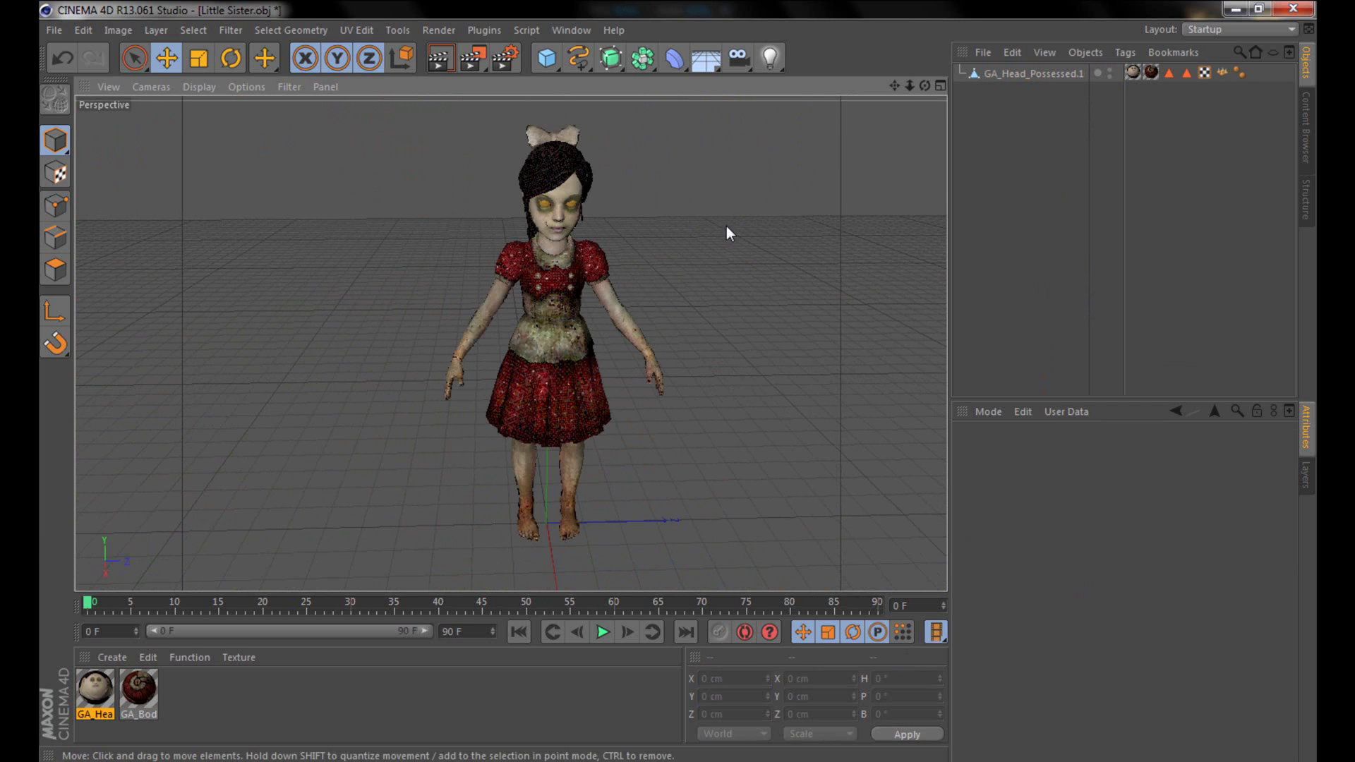
scroll(647, 315, "up", 1)
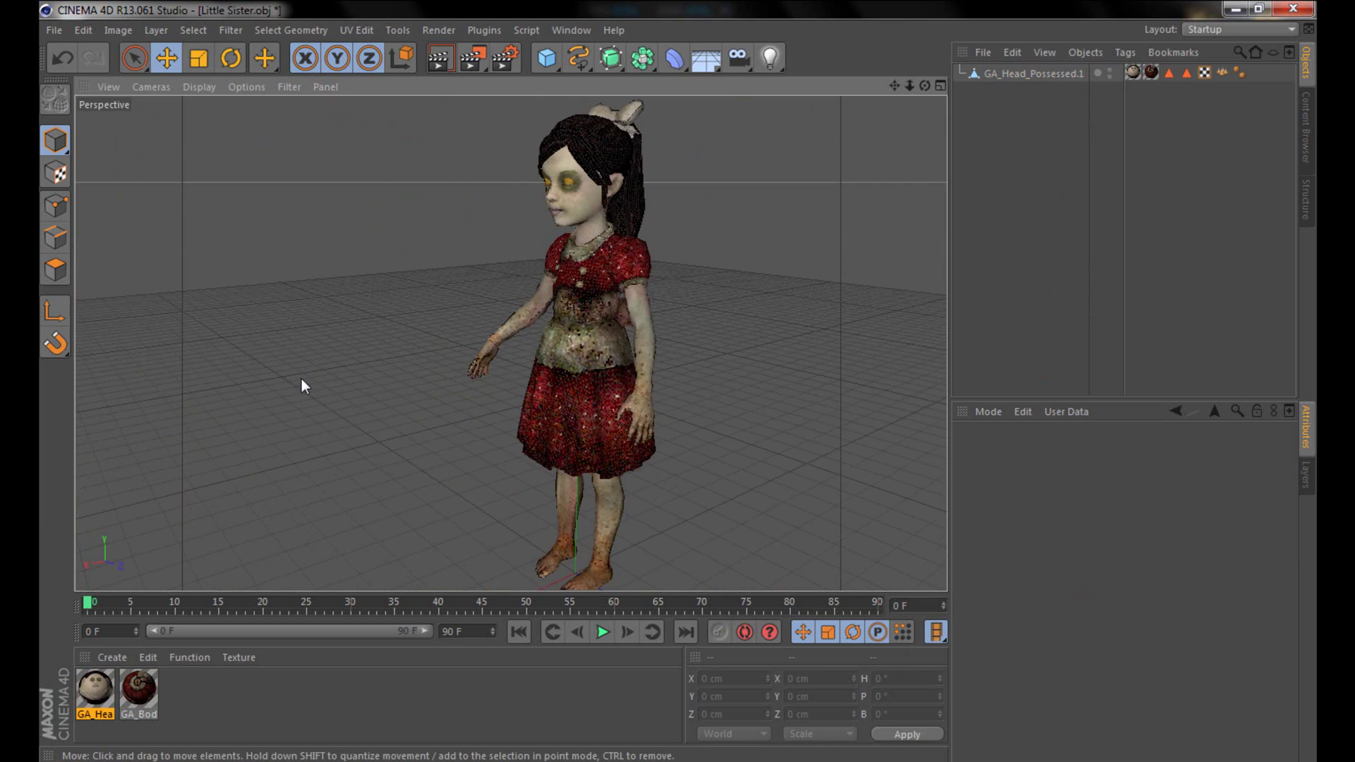
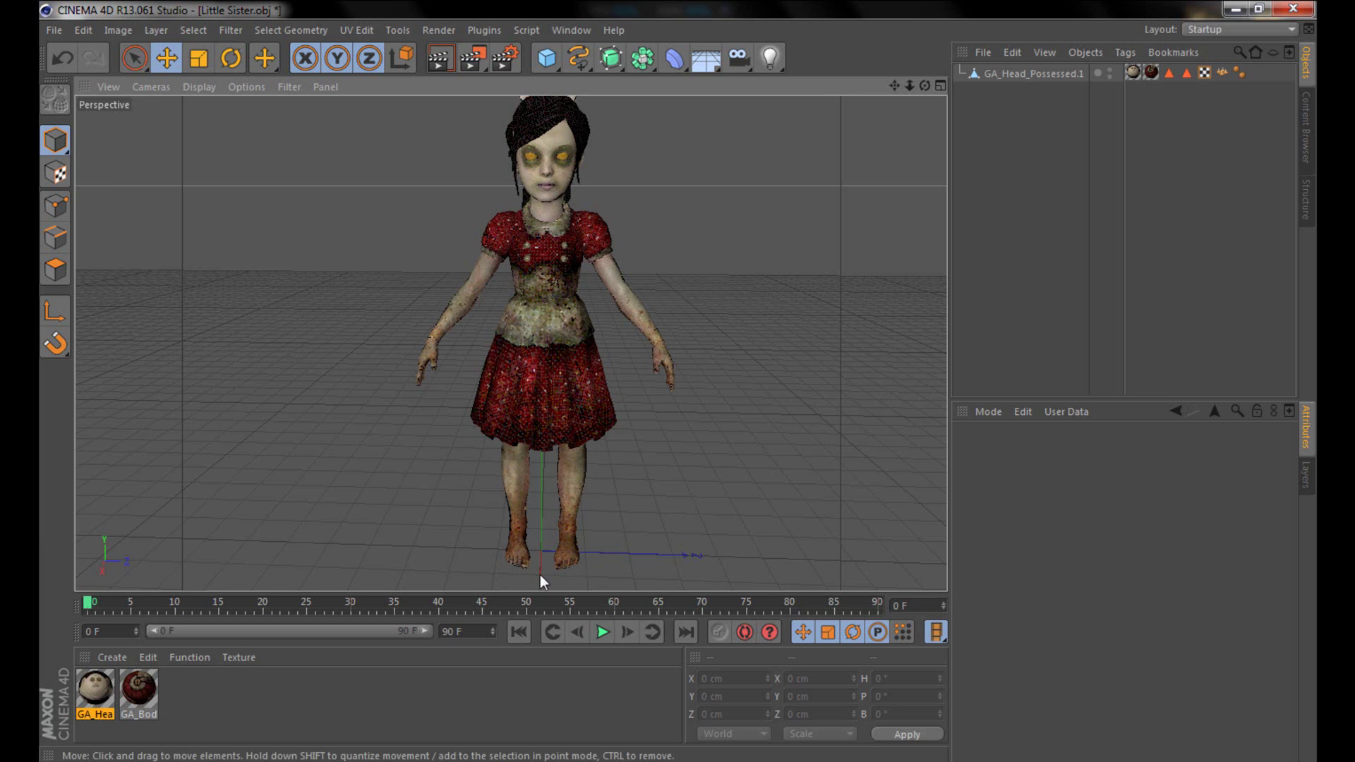
- Try Hidden Line display in the perspective view and set its display mode to Lines
scroll(507, 196, "down", 1)
scroll(507, 196, "up", 1)
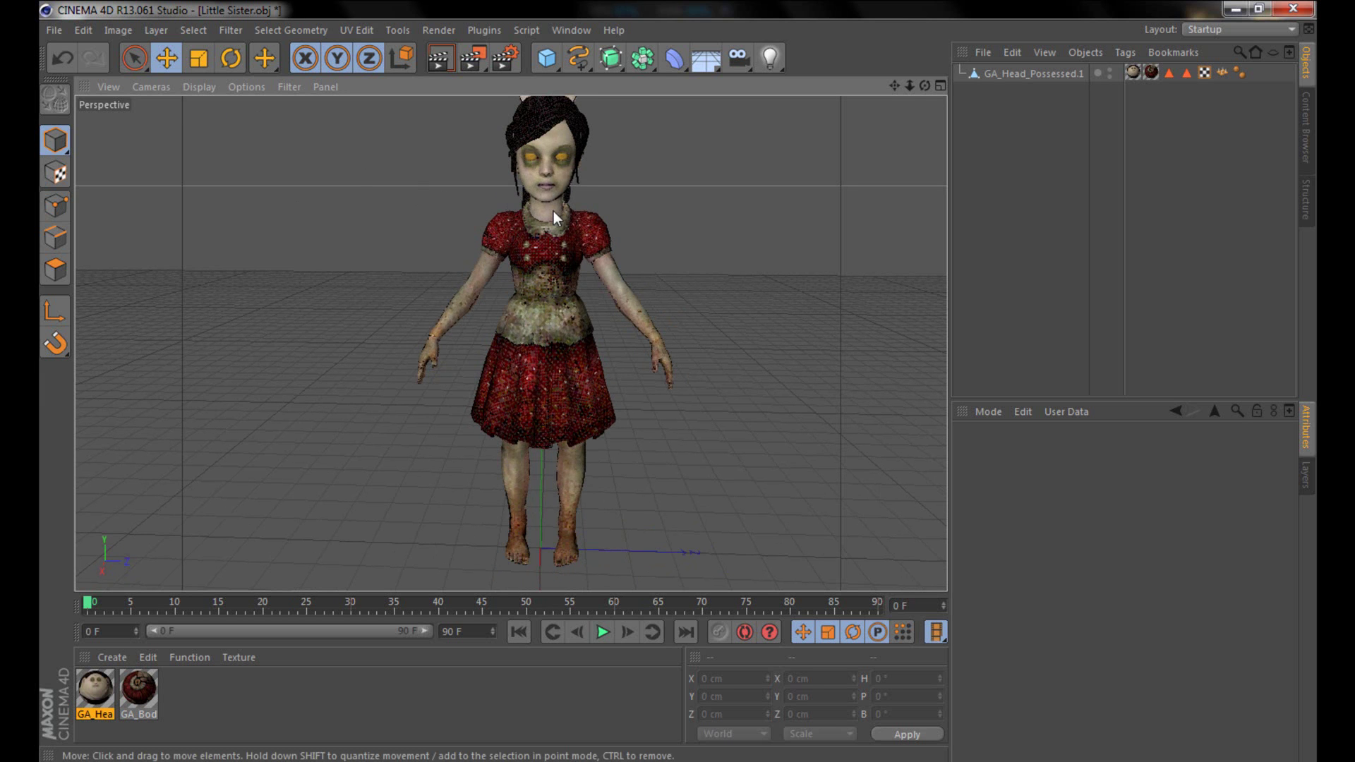
middle_click_drag(554, 210, 556, 218, "alt")
left_click(205, 85)
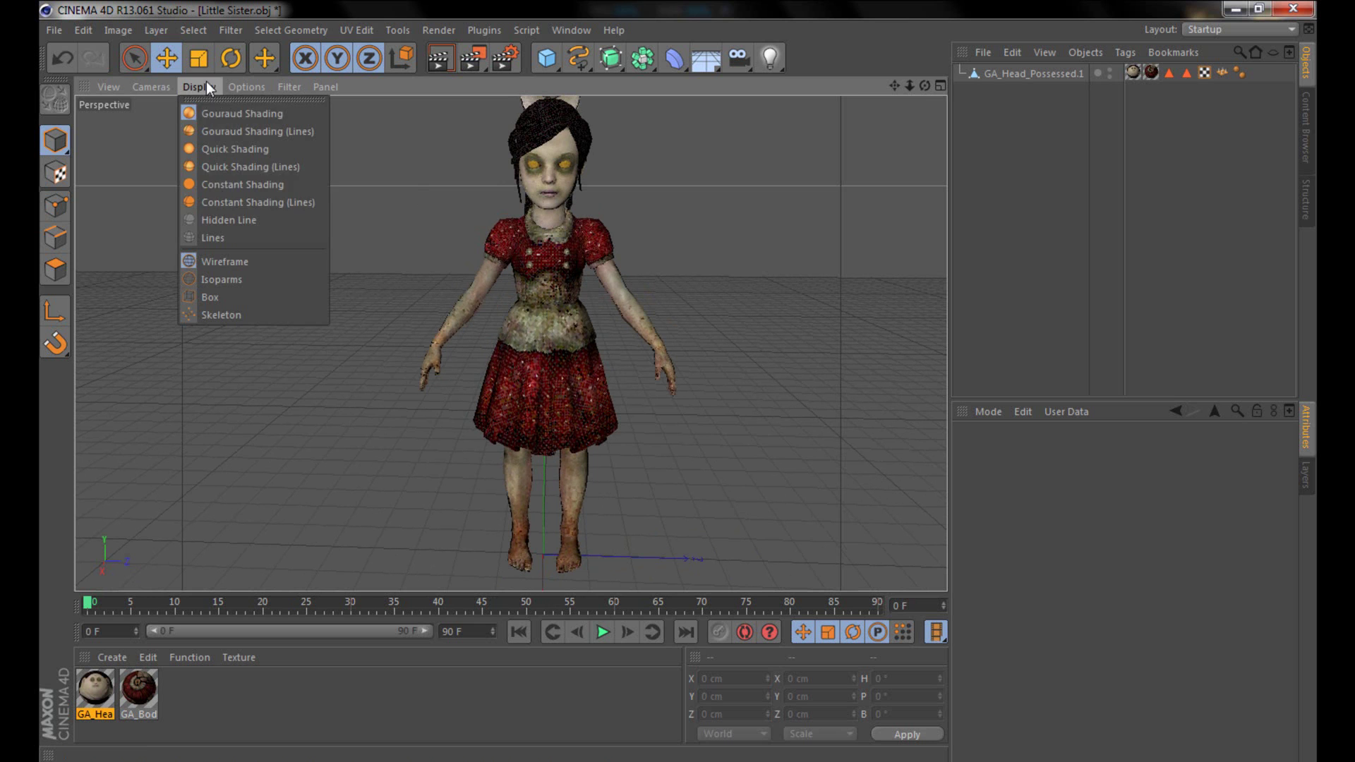
left_click(240, 224)
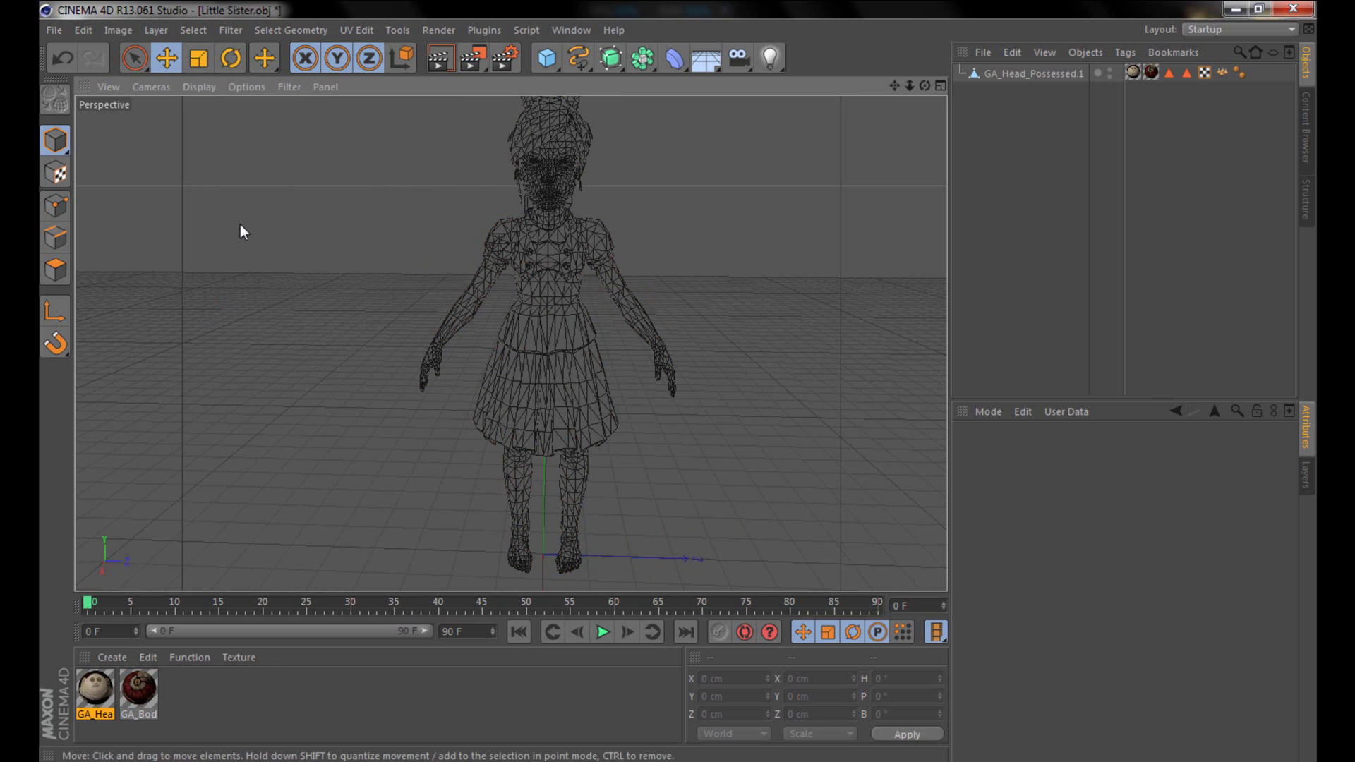
left_click(195, 88)
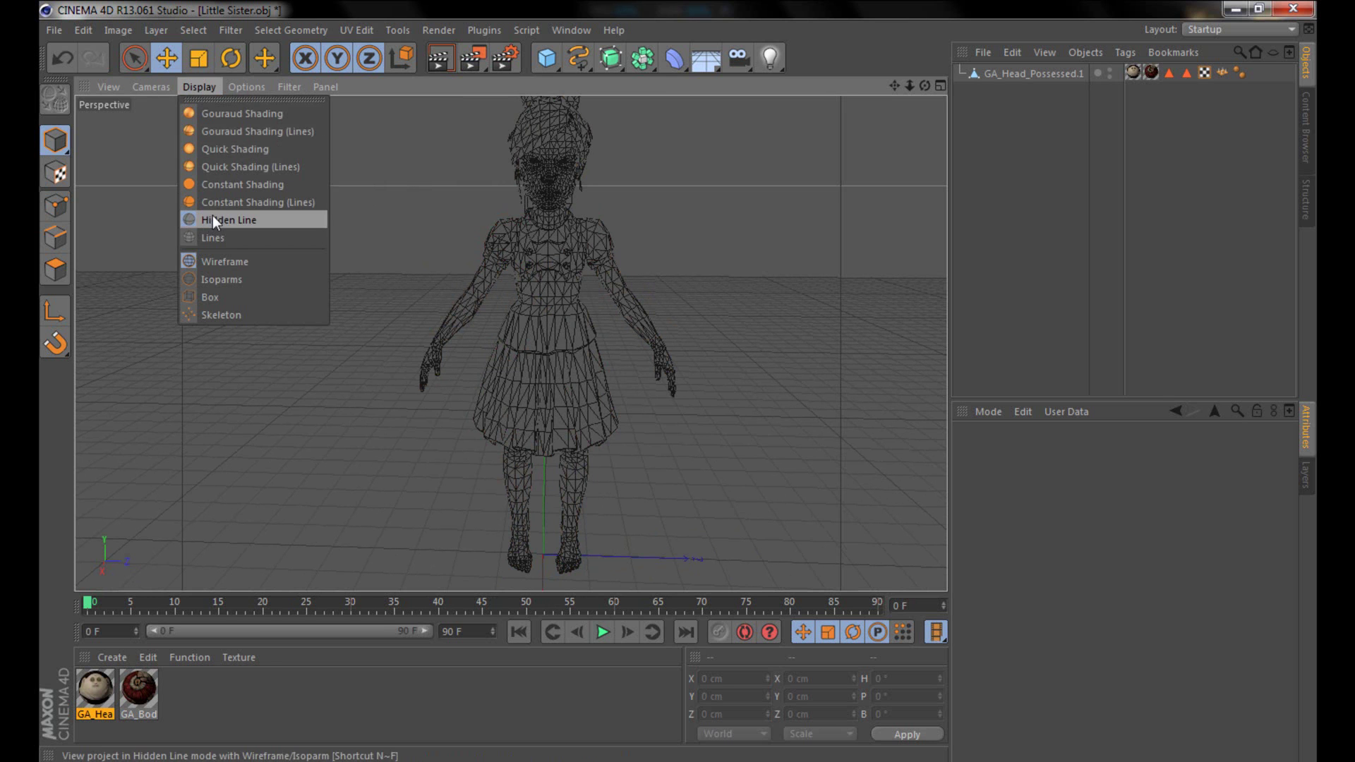
left_click(226, 241)
left_click_drag(711, 365, 731, 401, "alt")
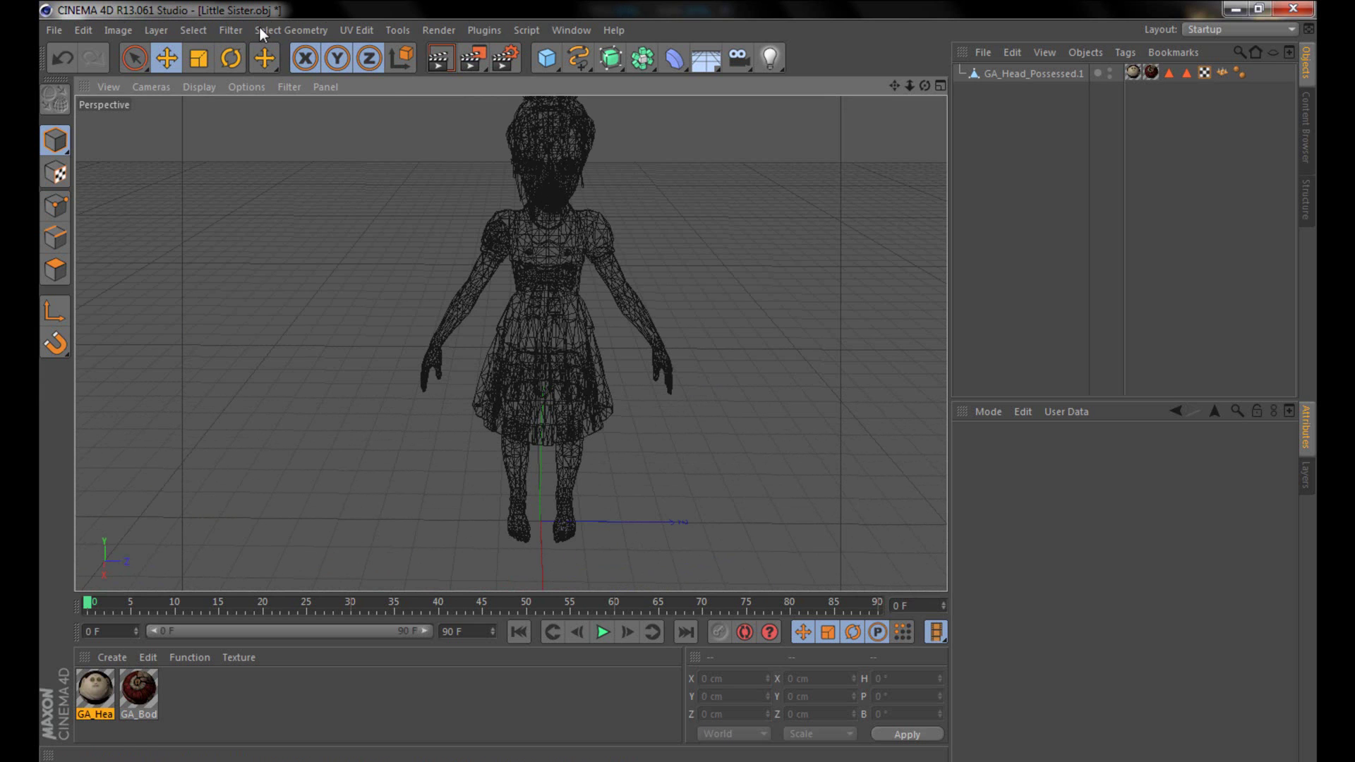
- Switch the interface layout to Standard
left_click(286, 31)
left_click(292, 30)
left_click(571, 30)
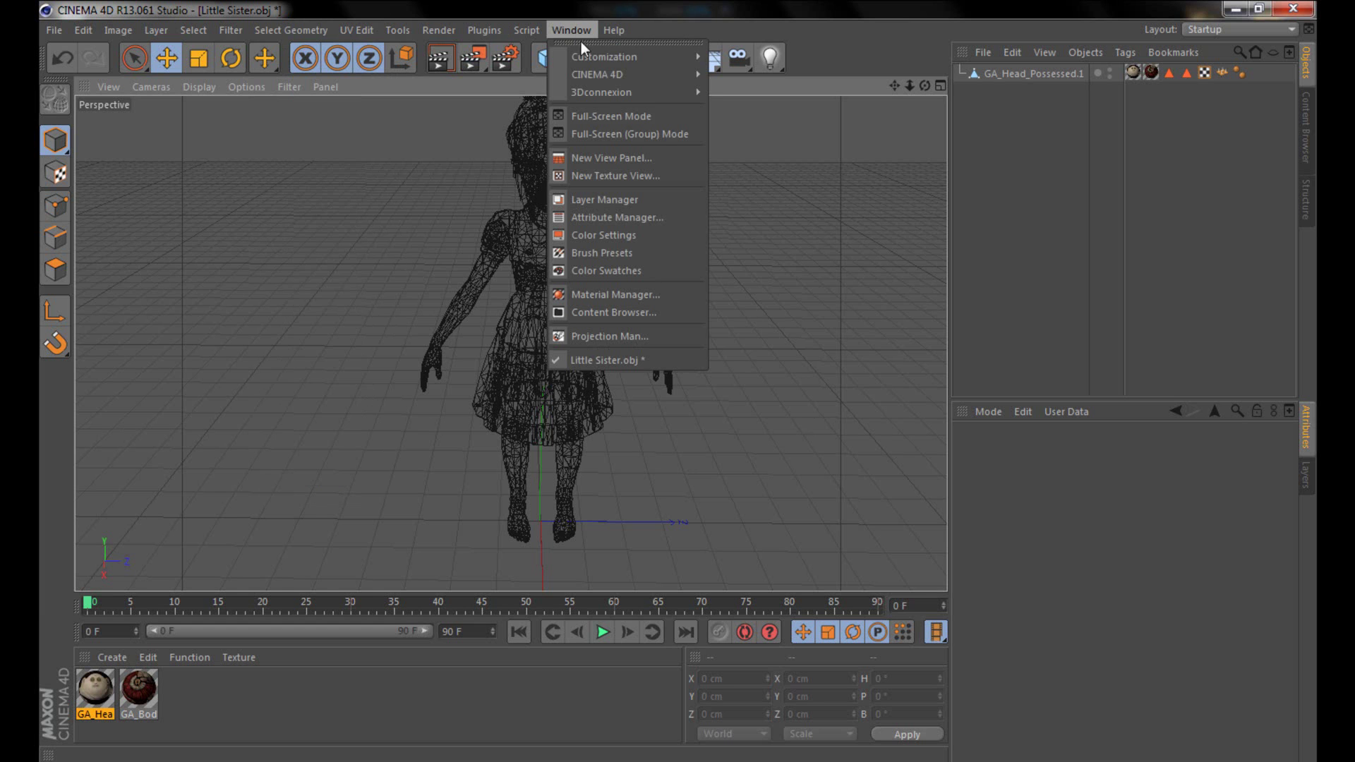
mouse_move(583, 54)
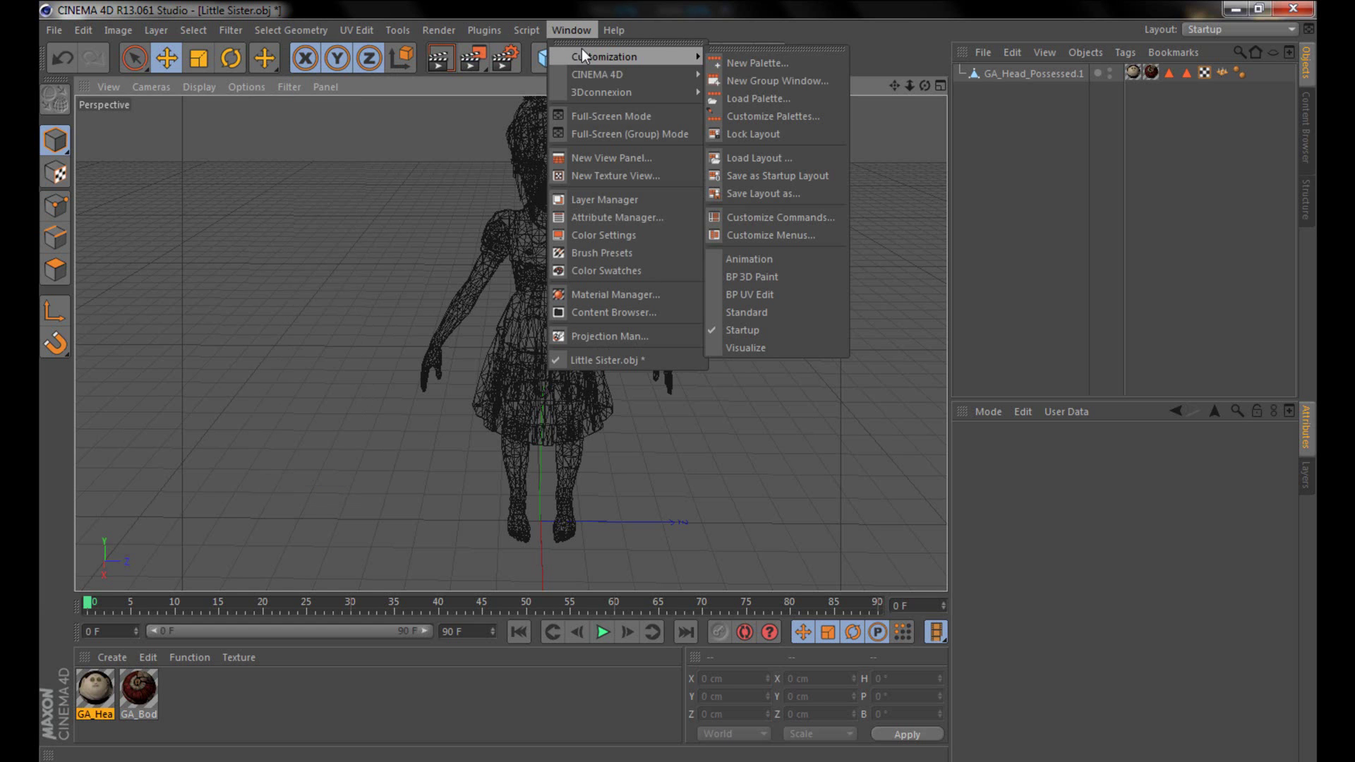
left_click(757, 312)
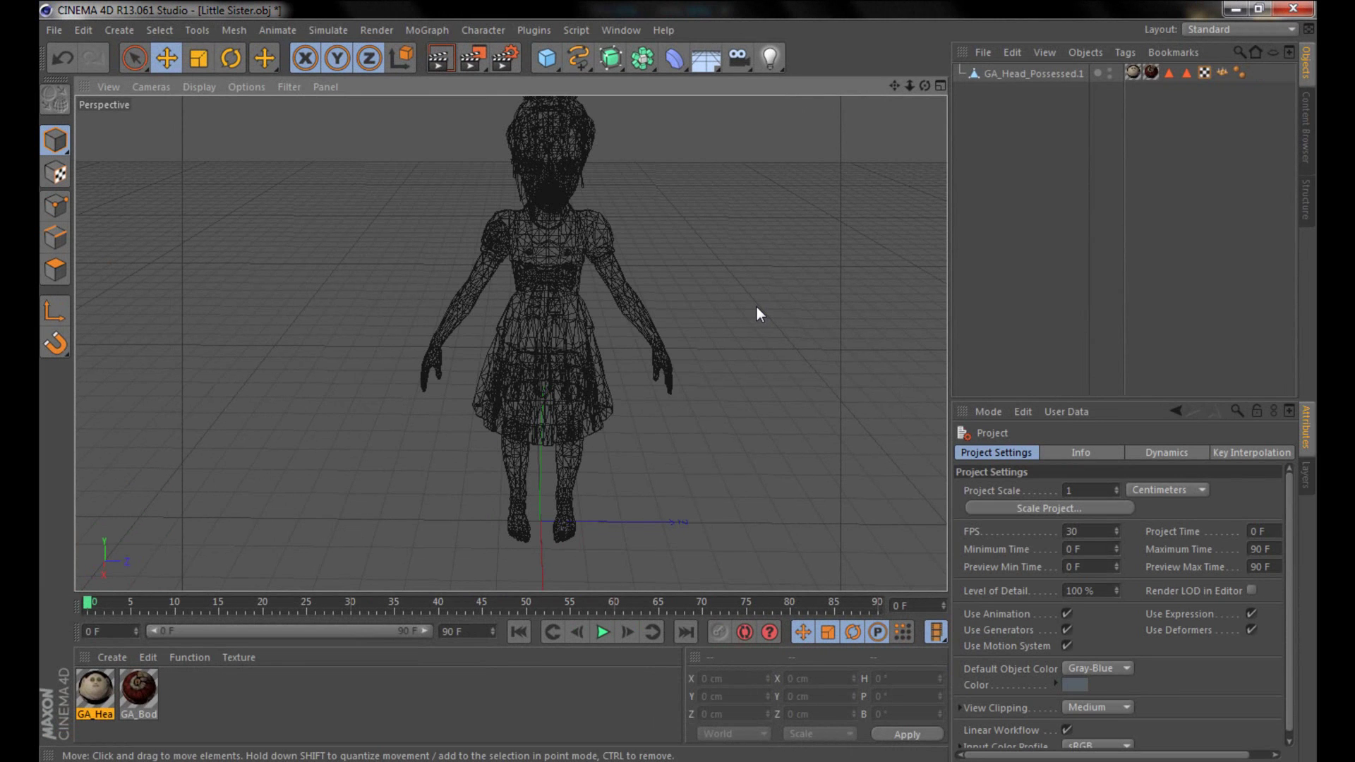
- Draw a four-joint chain under GA_Head_Possessed.1 with the Joint Tool, from the waist through the neck to the top of the head
left_click(327, 31)
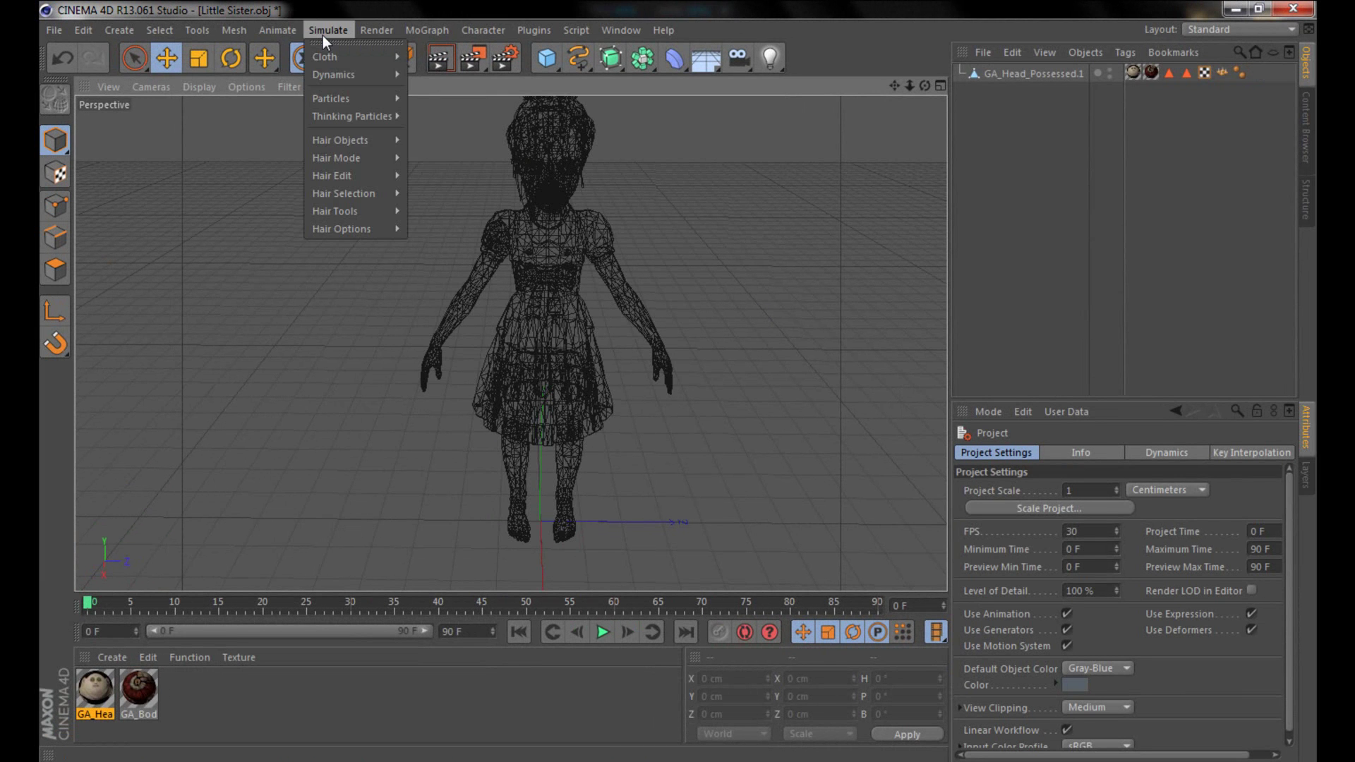
left_click(268, 25)
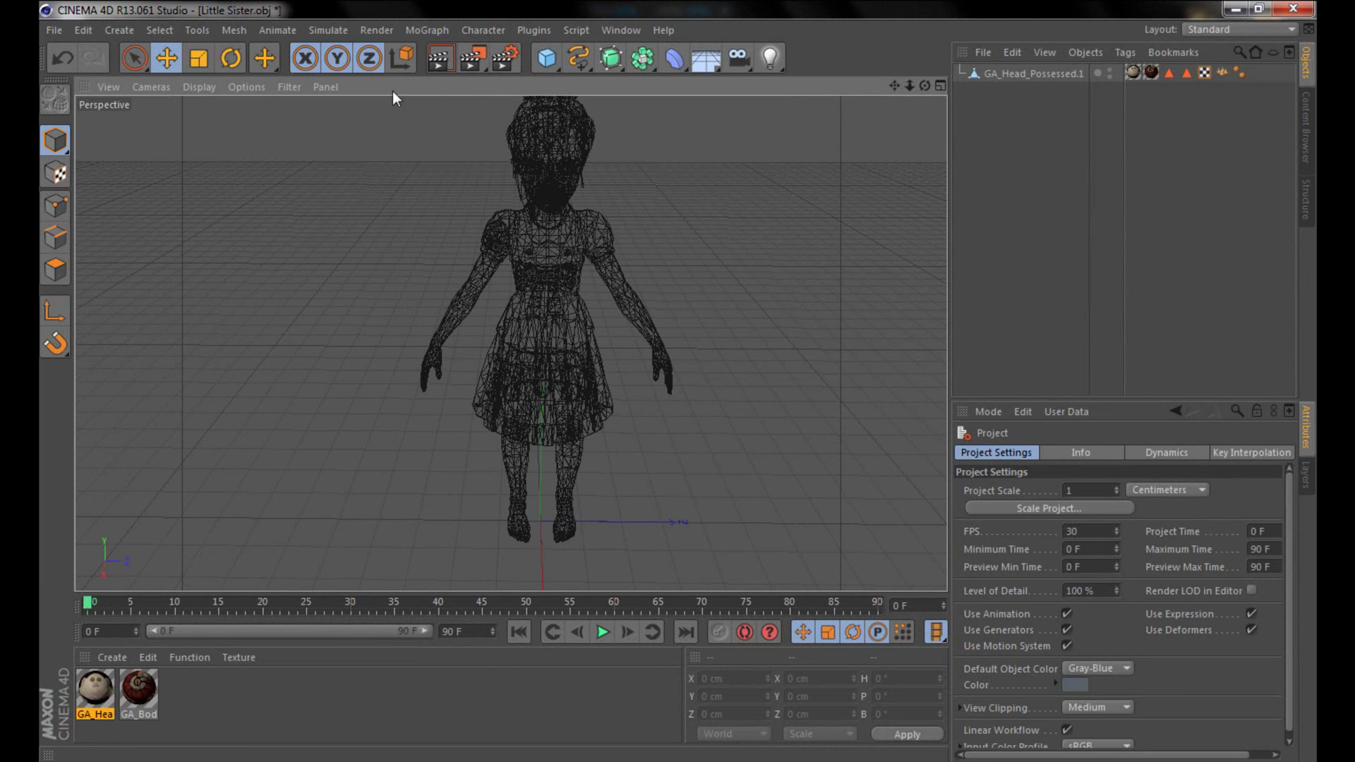
left_click(486, 33)
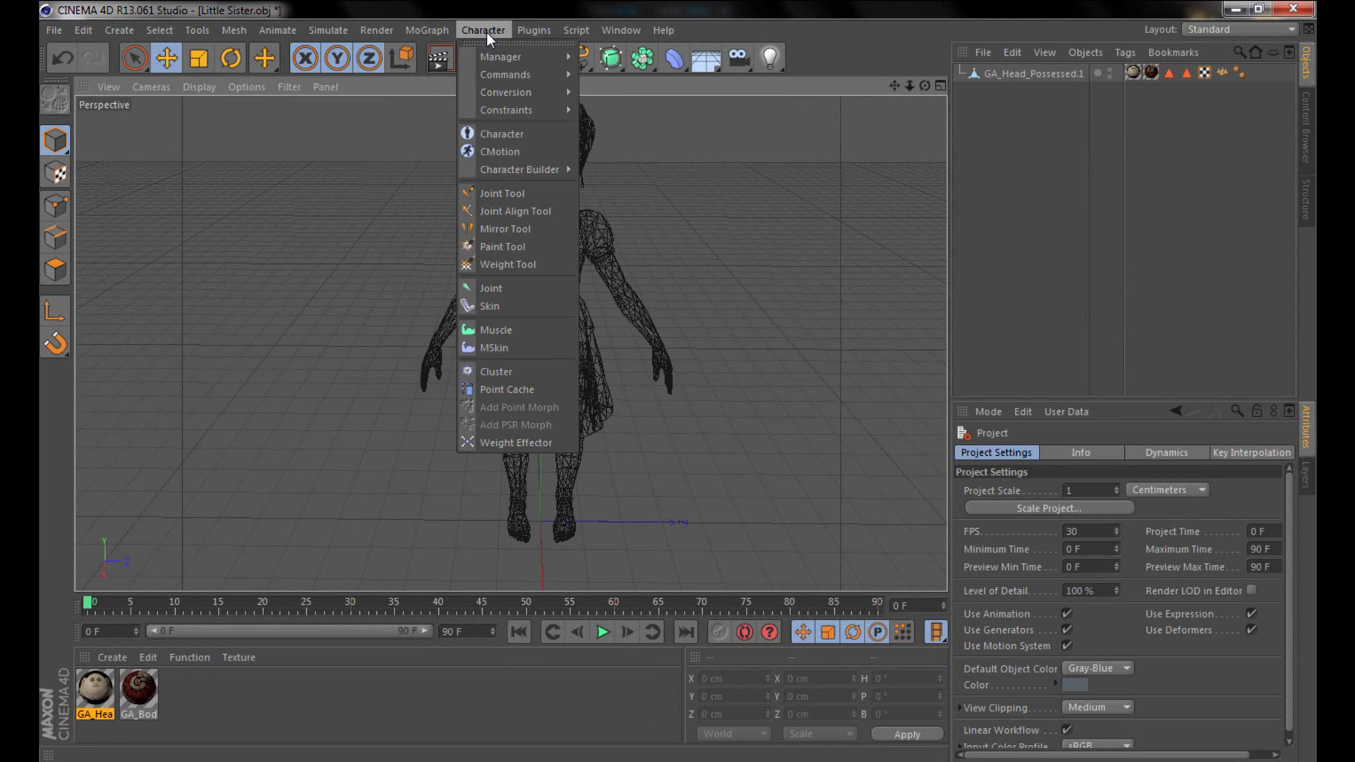
left_click(508, 193)
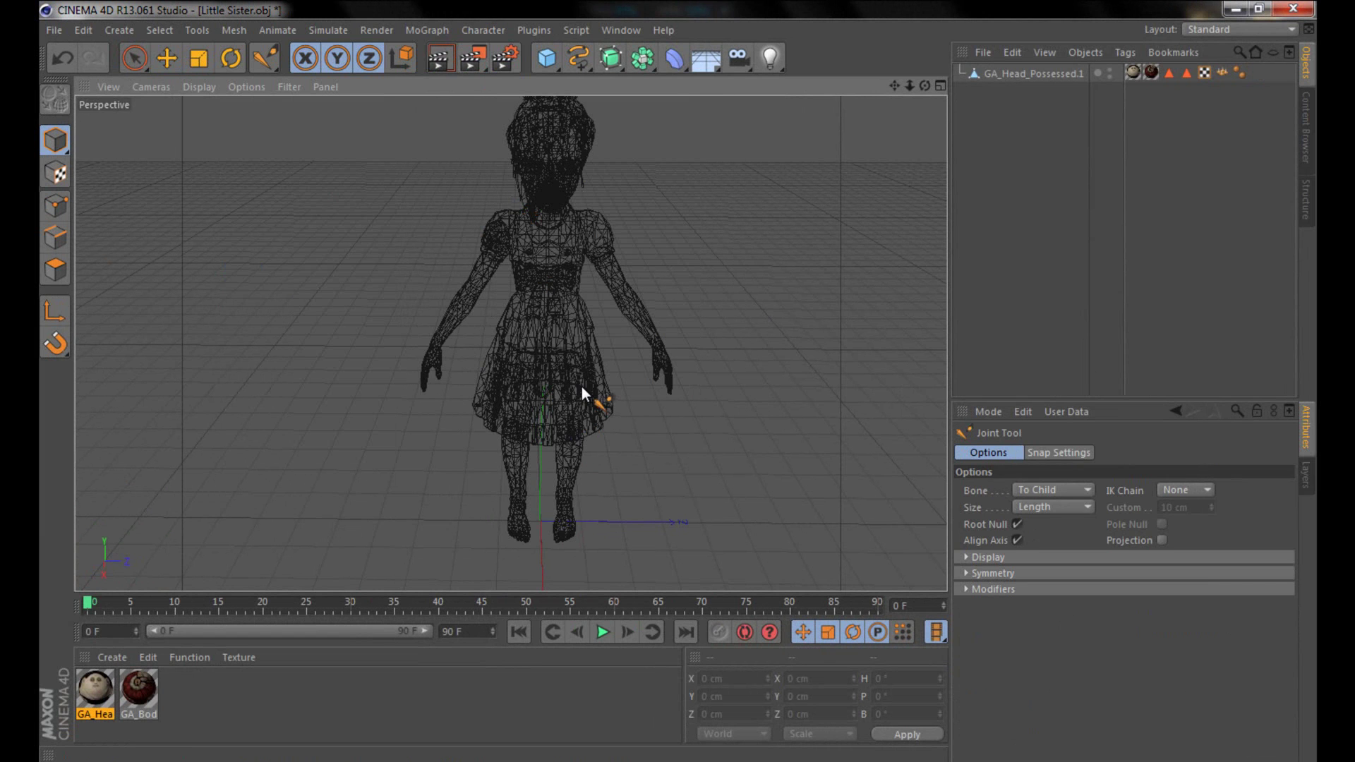
left_click_drag(582, 389, 588, 334, "alt")
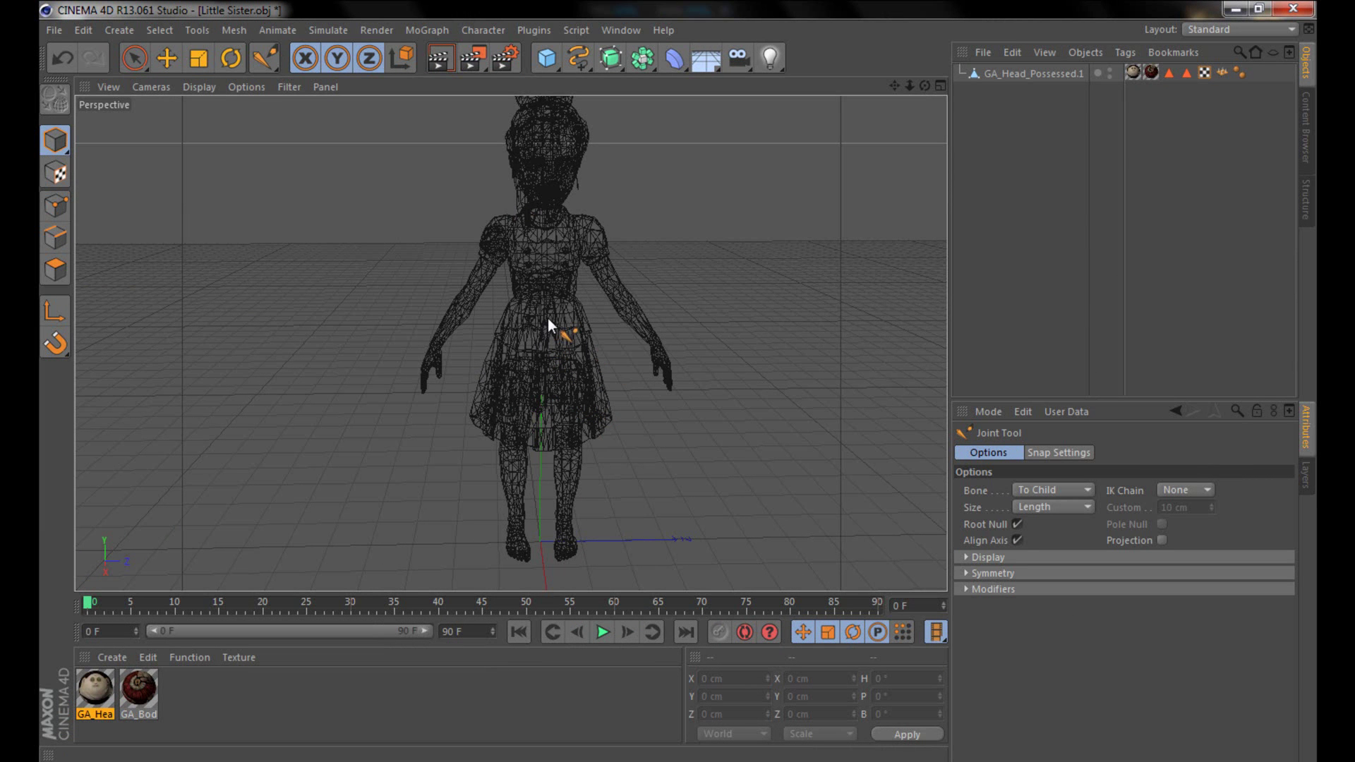
mouse_move(546, 336)
left_mouse_down("alt")
mouse_move(383, 367)
mouse_move(509, 360)
mouse_move(545, 322)
left_mouse_up("alt")
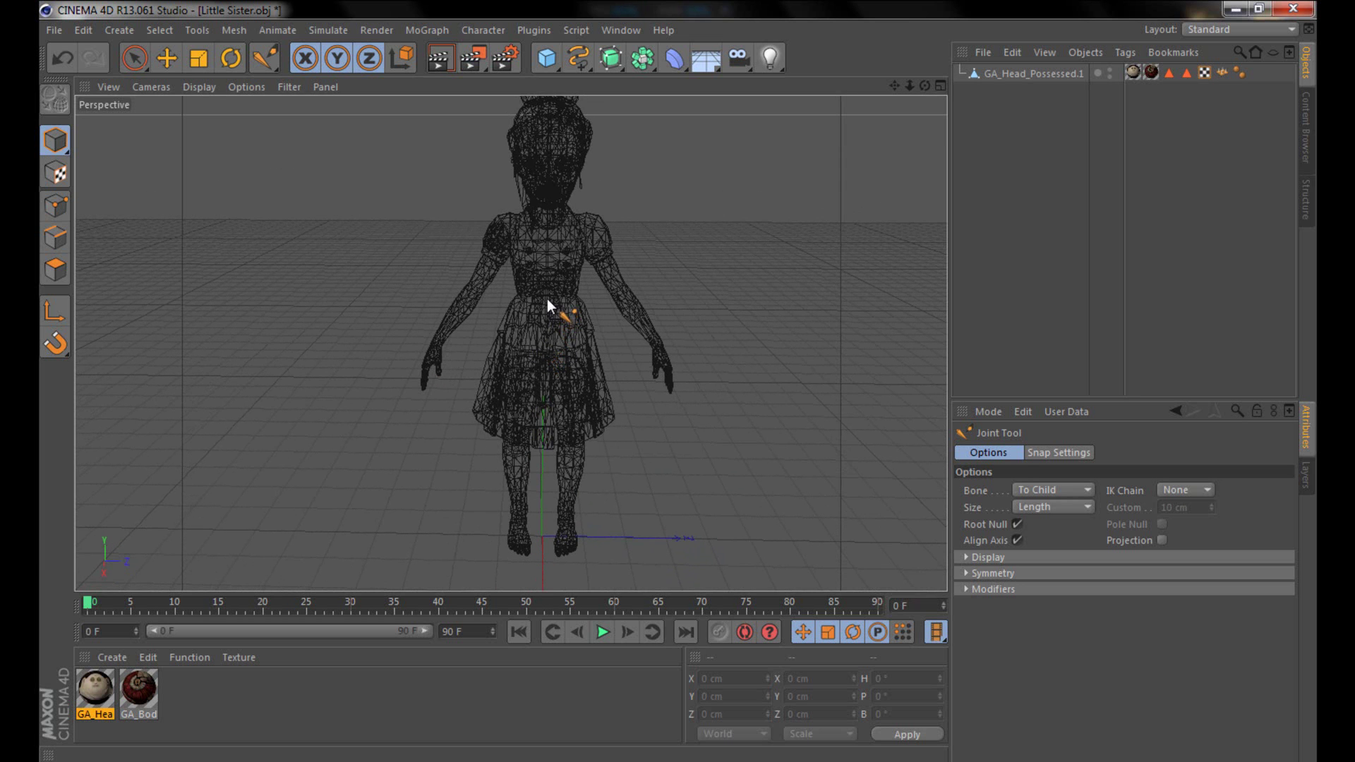
left_click(1011, 73)
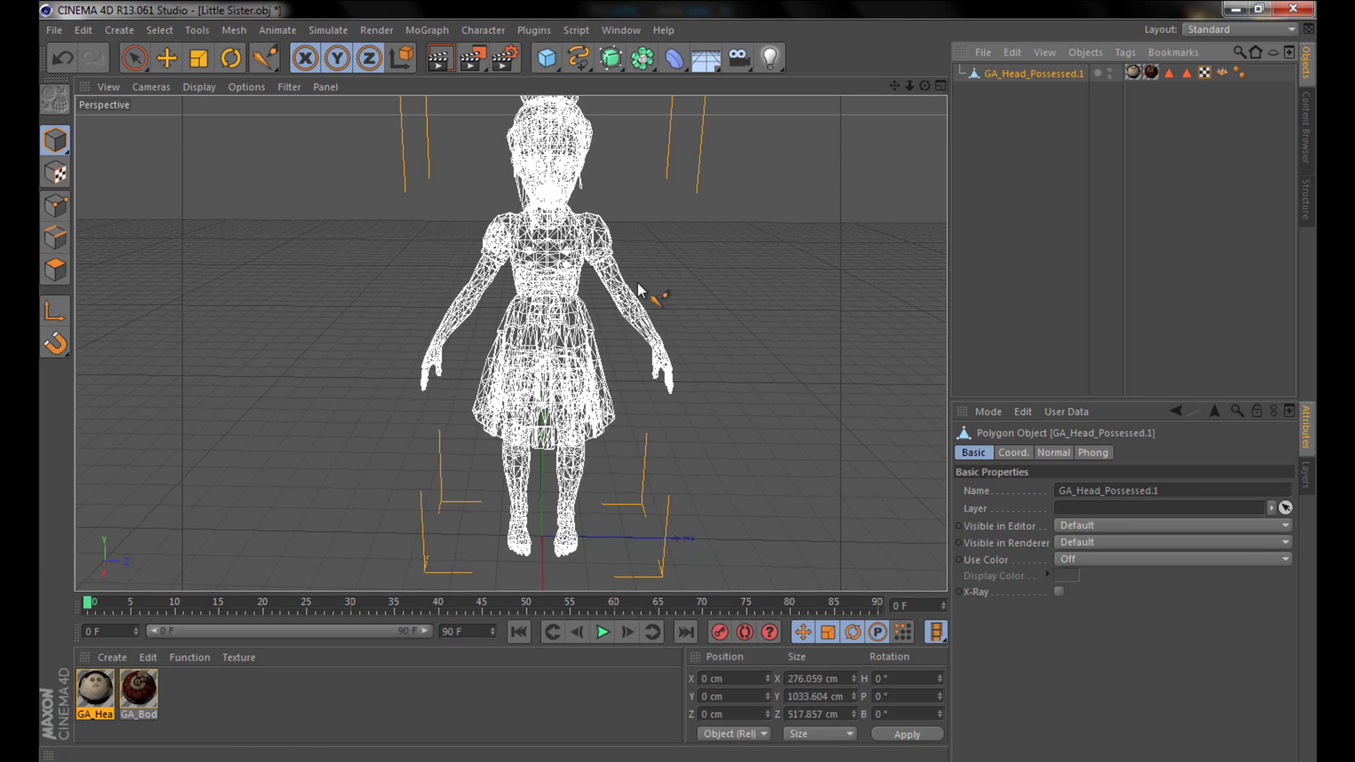
left_click(547, 307, "ctrl")
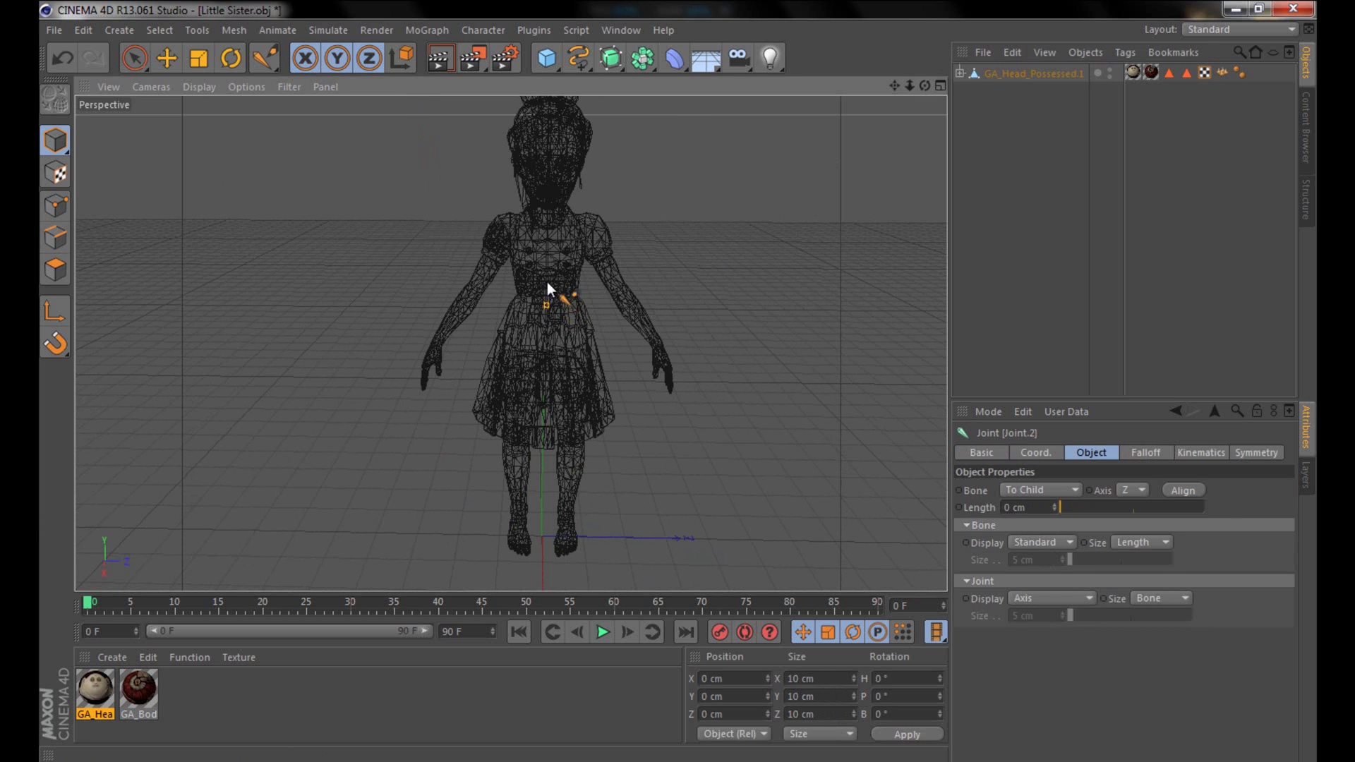
left_click(548, 227, "ctrl")
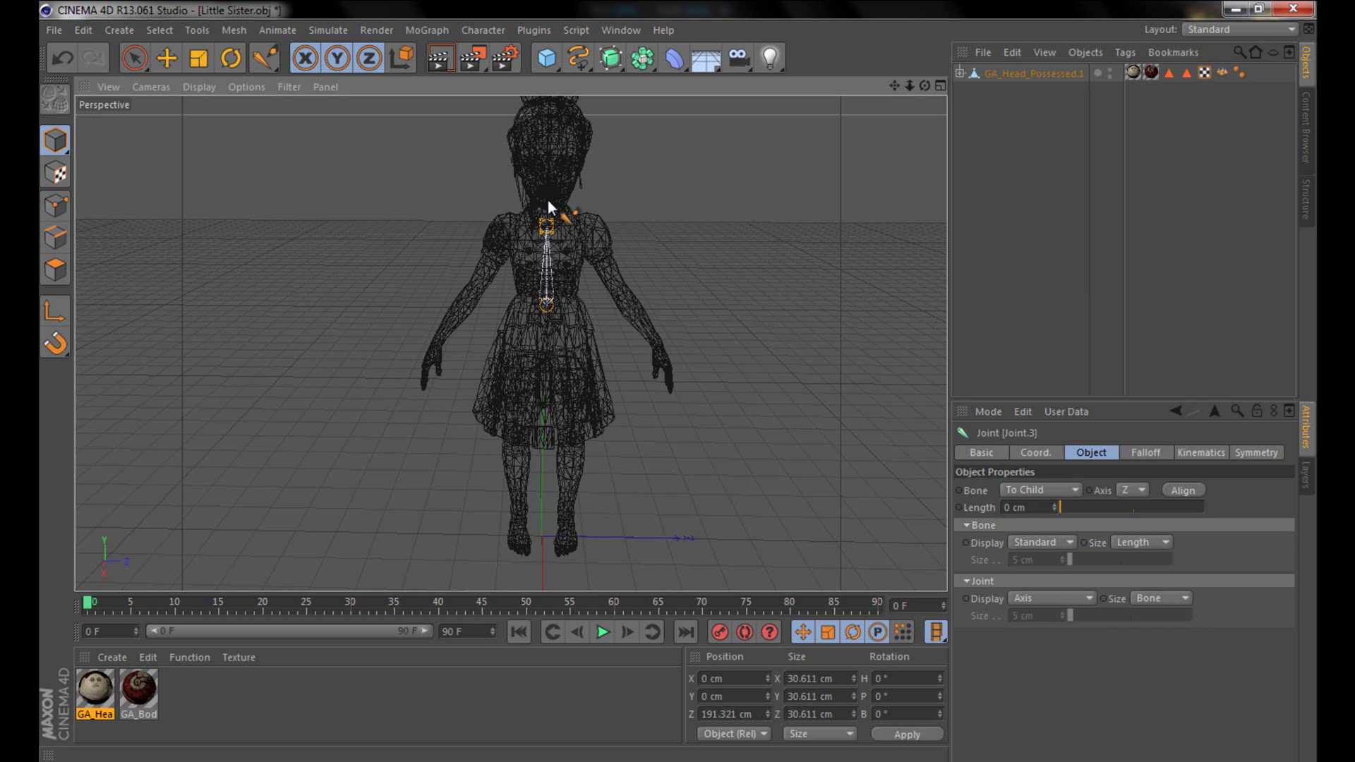
left_click(548, 200, "ctrl")
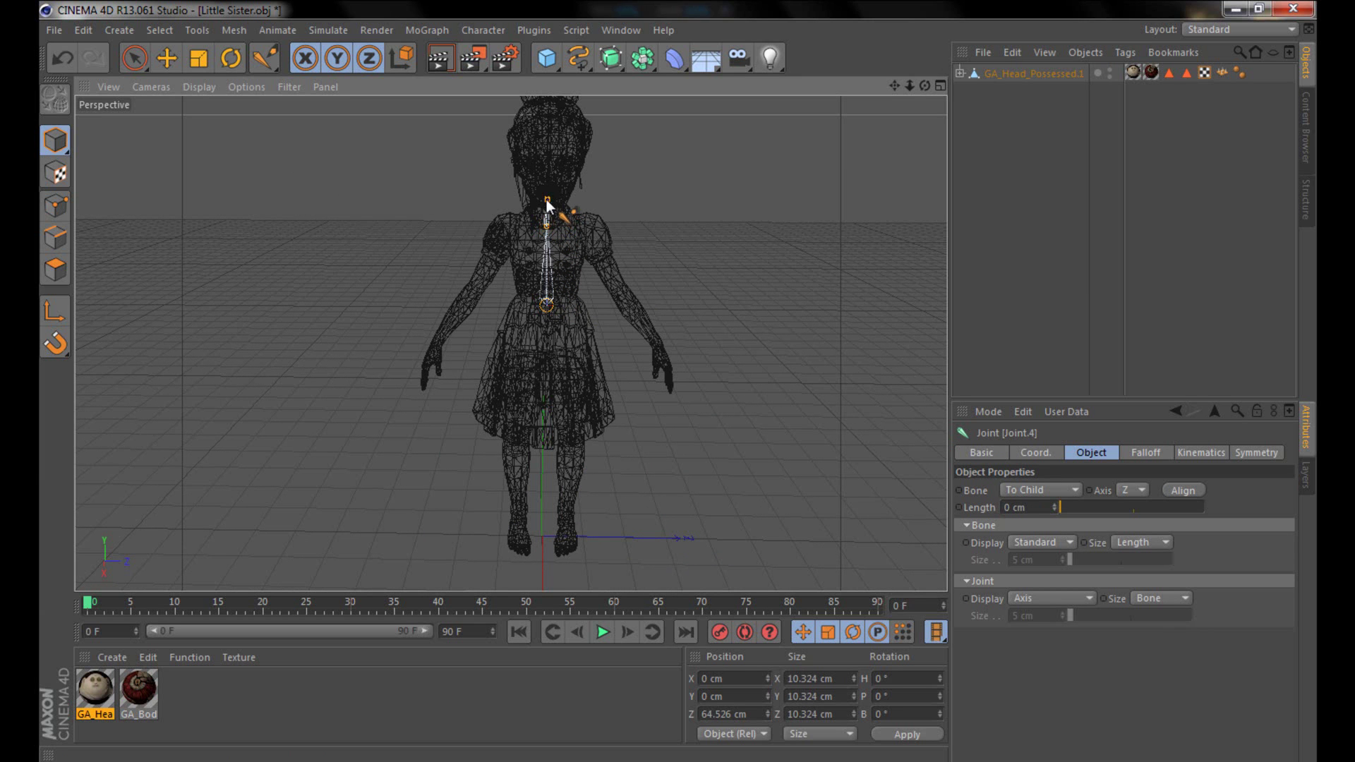
left_click(549, 100, "ctrl")
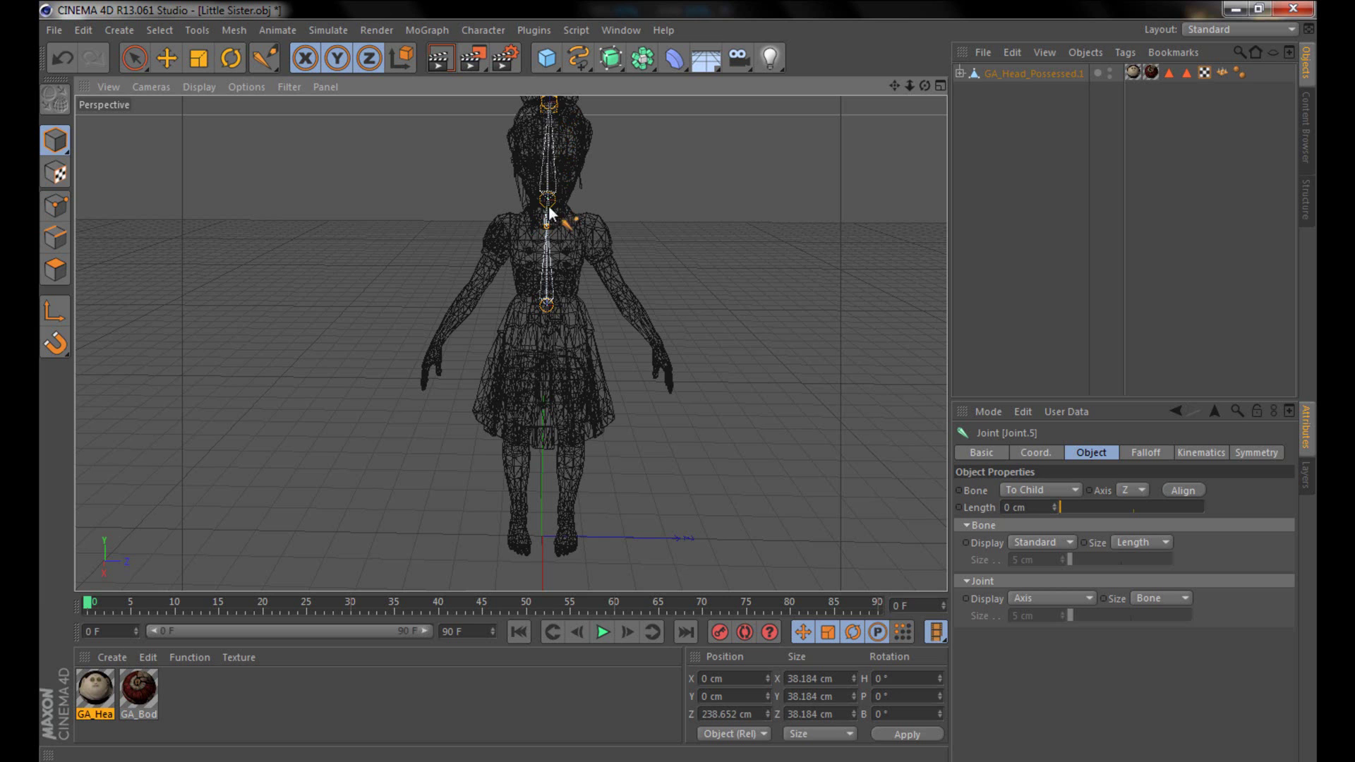
- Expand the model's hierarchy and move Joint.2 in the front view so the chain's base sits inside the body at the waist
mouse_move(560, 325)
left_mouse_down("alt")
mouse_move(221, 379)
mouse_move(141, 282)
mouse_move(264, 369)
mouse_move(565, 319)
left_mouse_up("alt")
middle_click(566, 320)
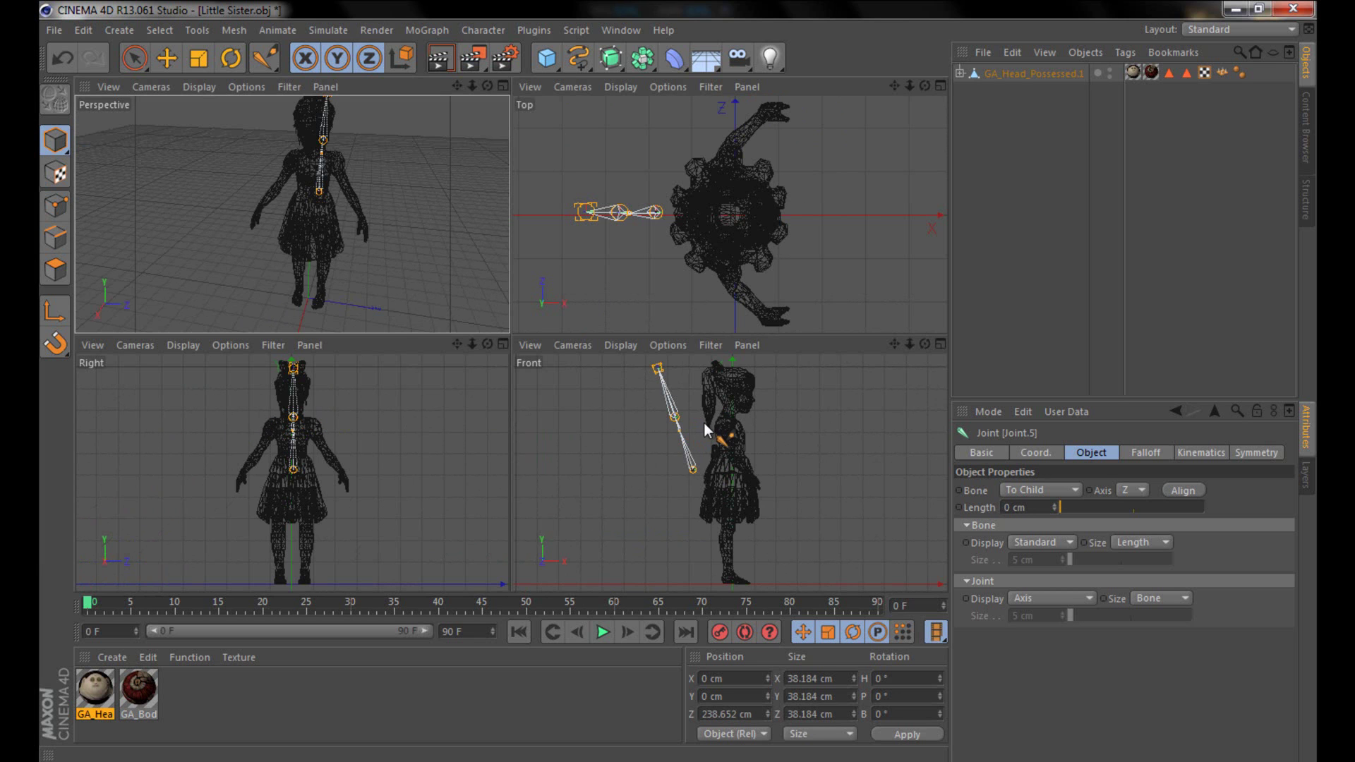
middle_click(660, 417)
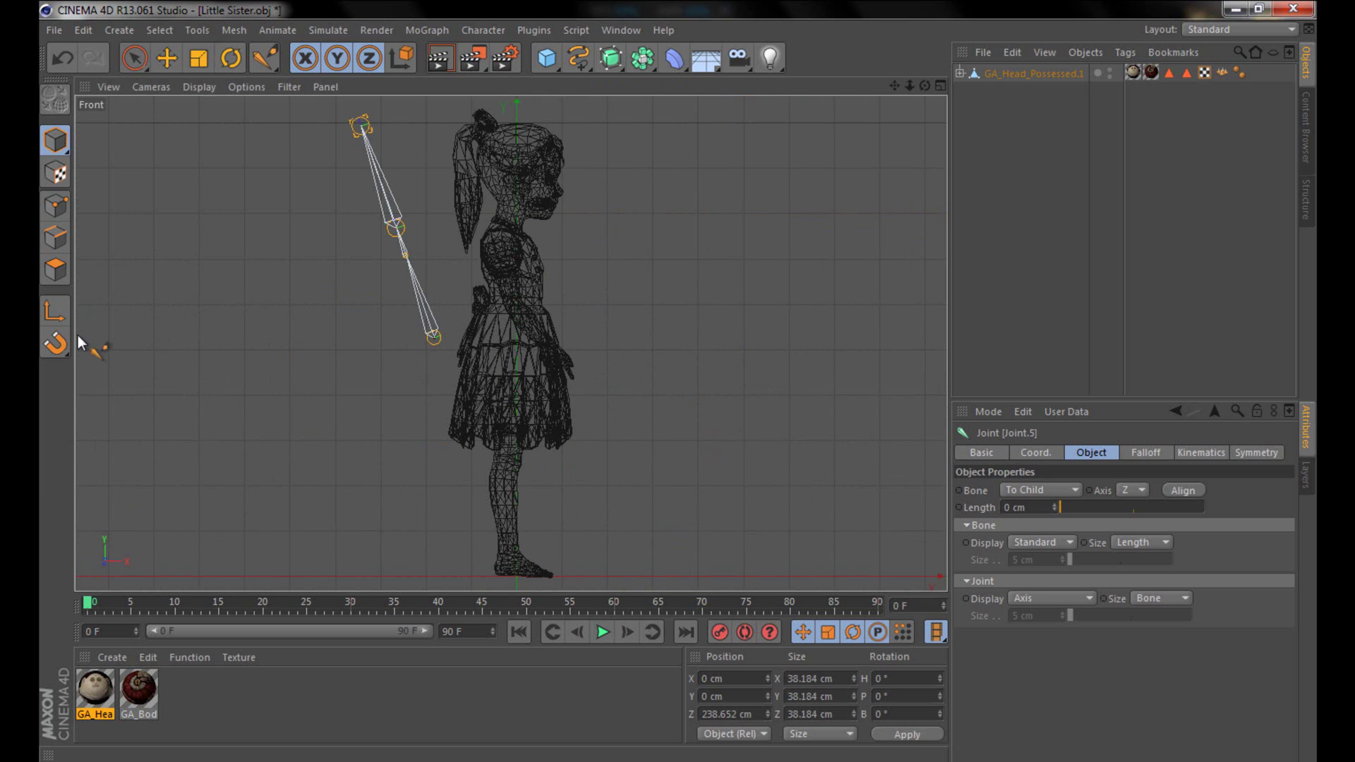
left_click(960, 74)
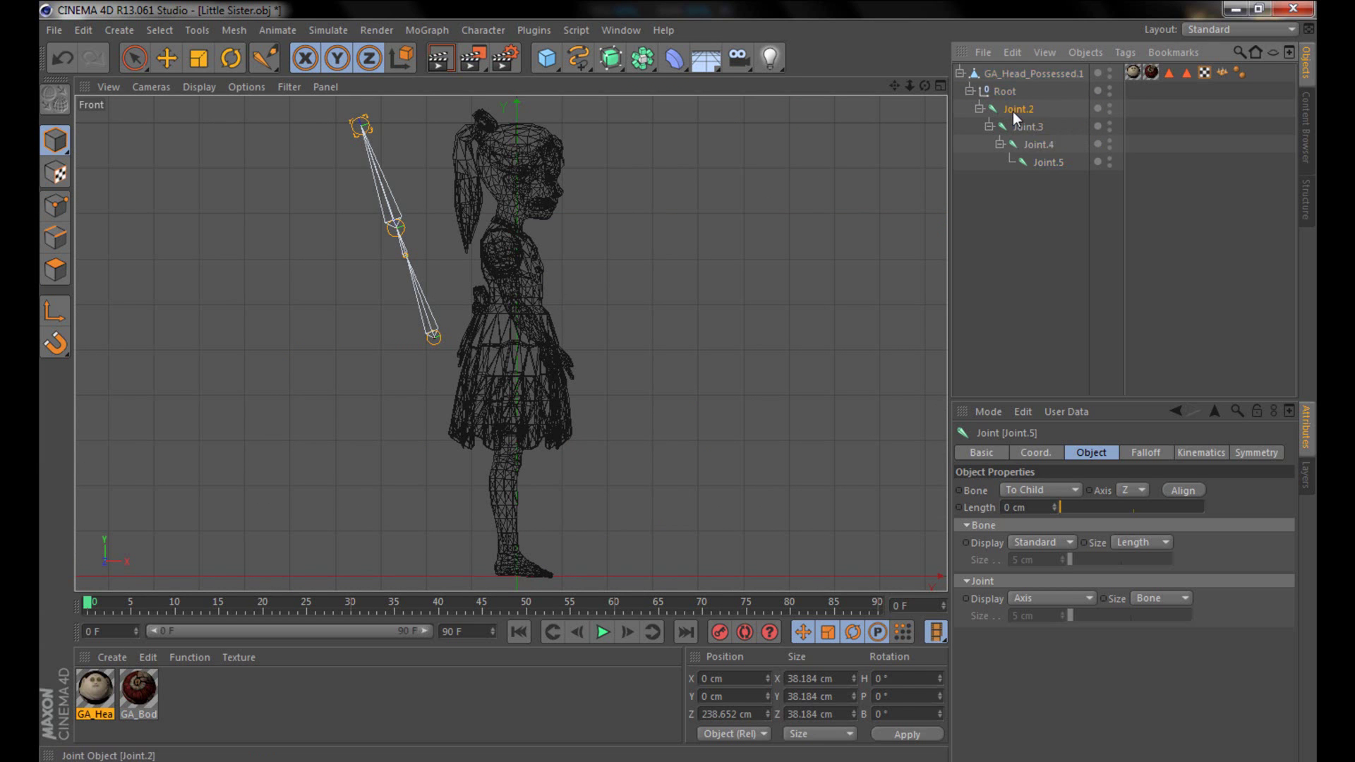
left_click(1018, 109)
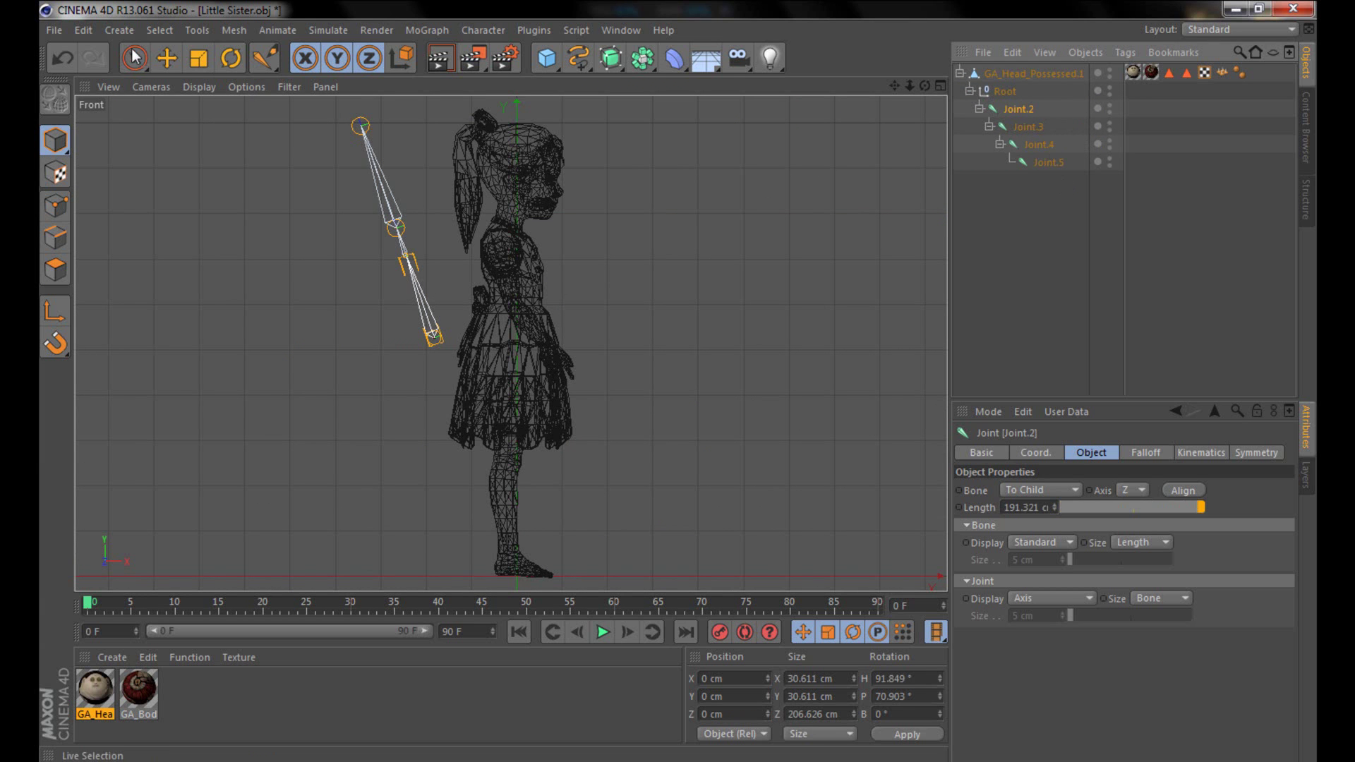
key("e")
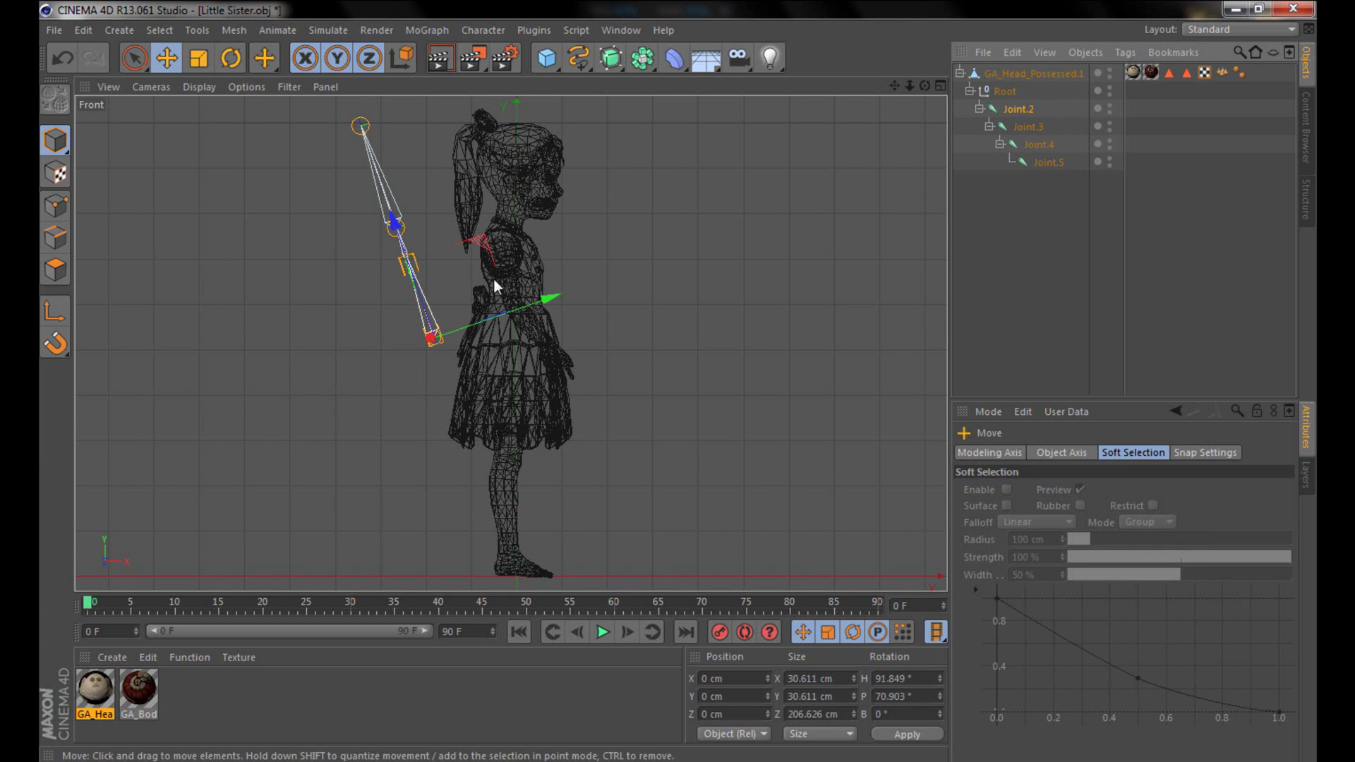
left_click_drag(553, 300, 616, 282)
left_click_drag(452, 196, 470, 248)
left_click_drag(525, 312, 526, 268)
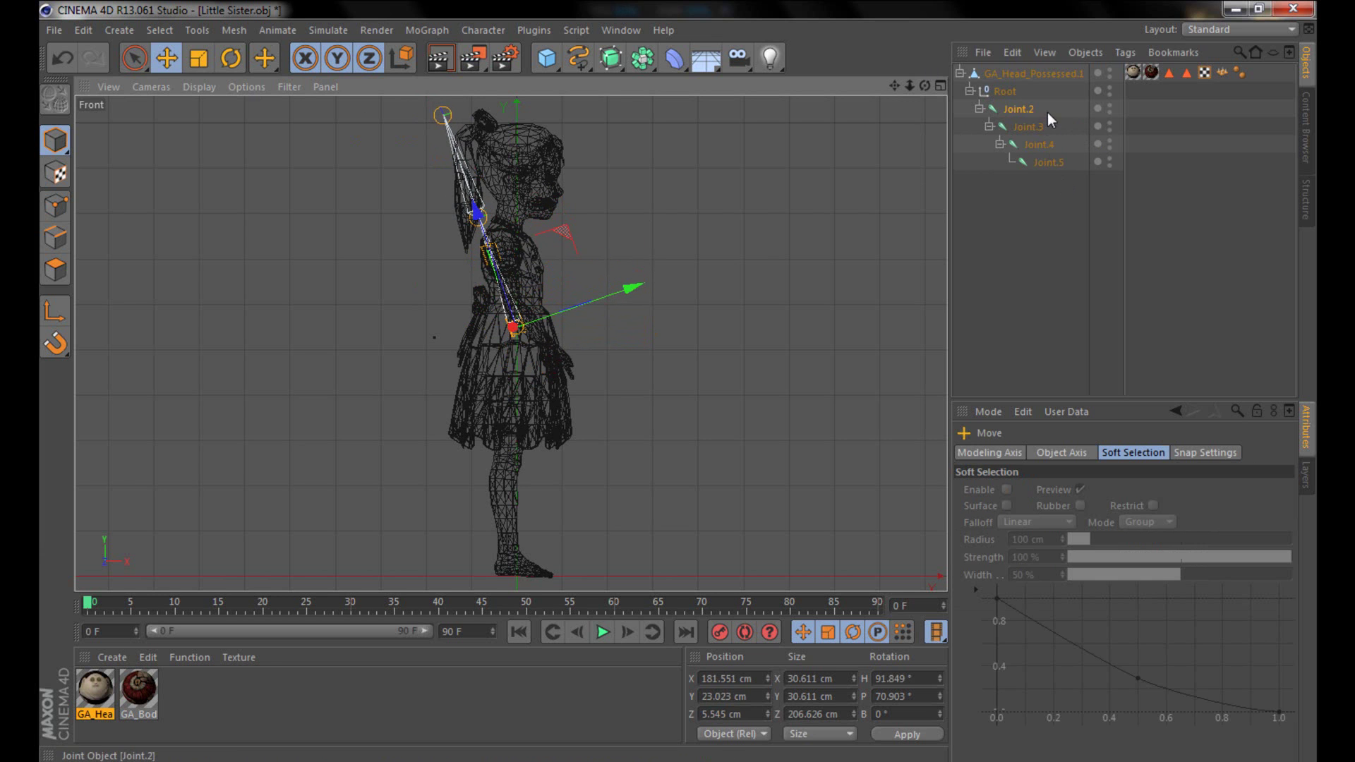
- Move Joint.3 to the base of the neck and Joint.4 into the upper neck in the front view
left_click(1029, 126)
left_click_drag(500, 210, 553, 161)
left_click(1027, 142)
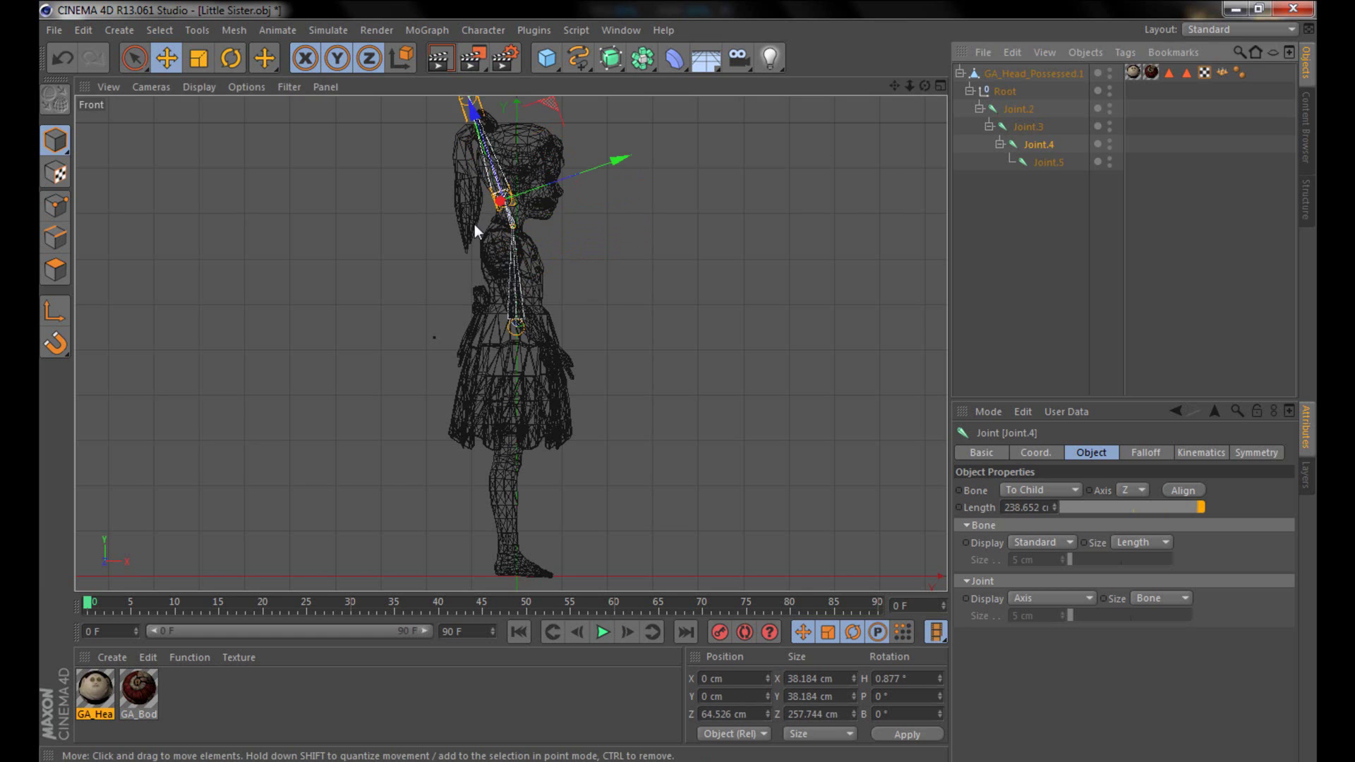
scroll(474, 225, "up", 5)
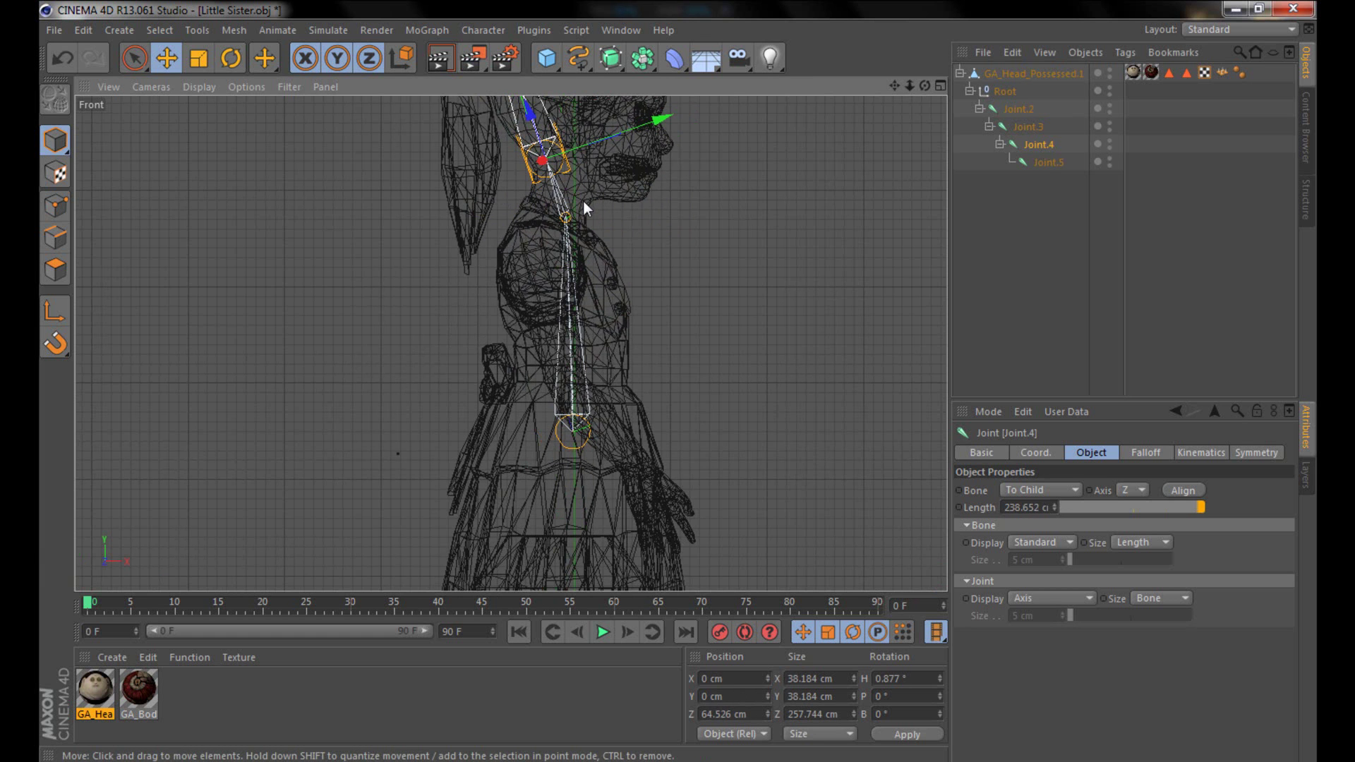
scroll(583, 201, "up", 5)
left_click_drag(475, 159, 570, 190)
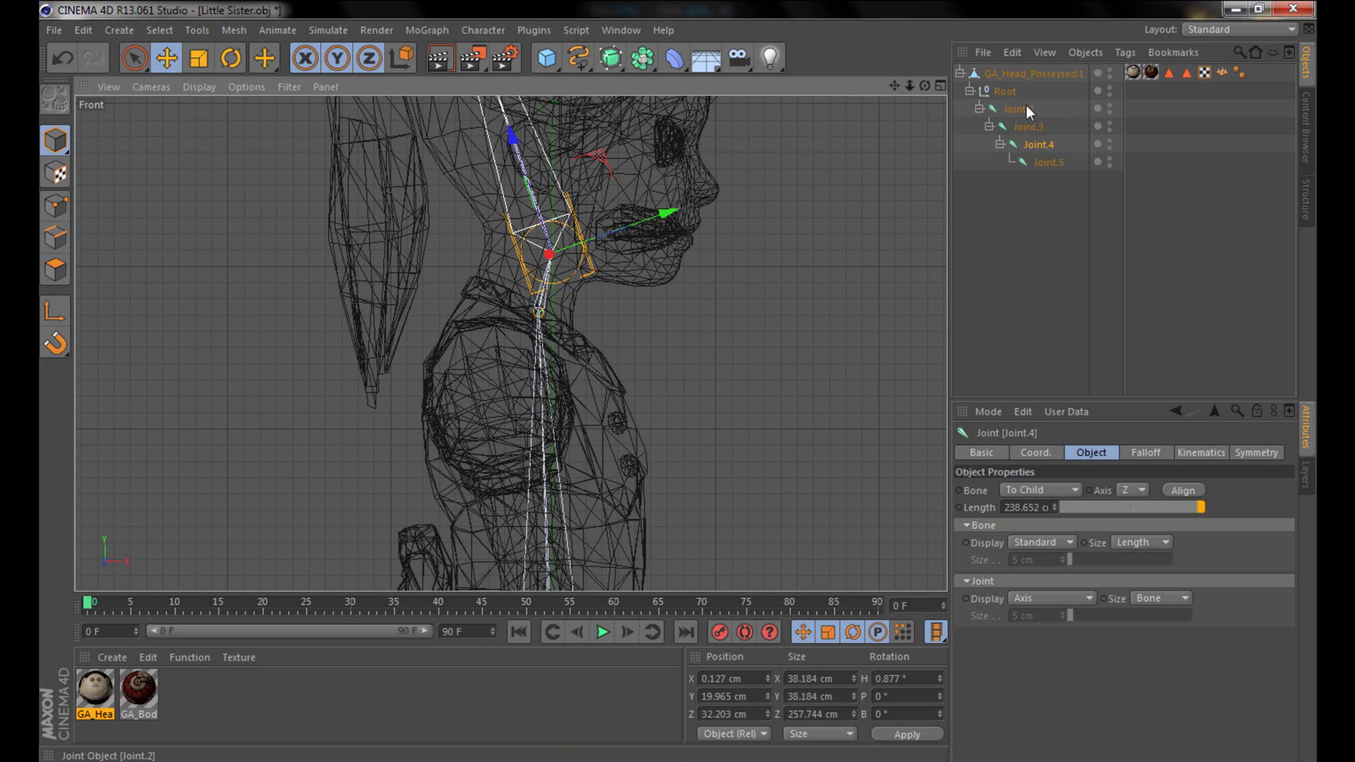
- Move Joint.5 to the crown of the head in the front view, in line with the neck joints
left_click(1046, 163)
middle_click_drag(647, 157, 635, 381, "alt")
left_click_drag(535, 124, 665, 171)
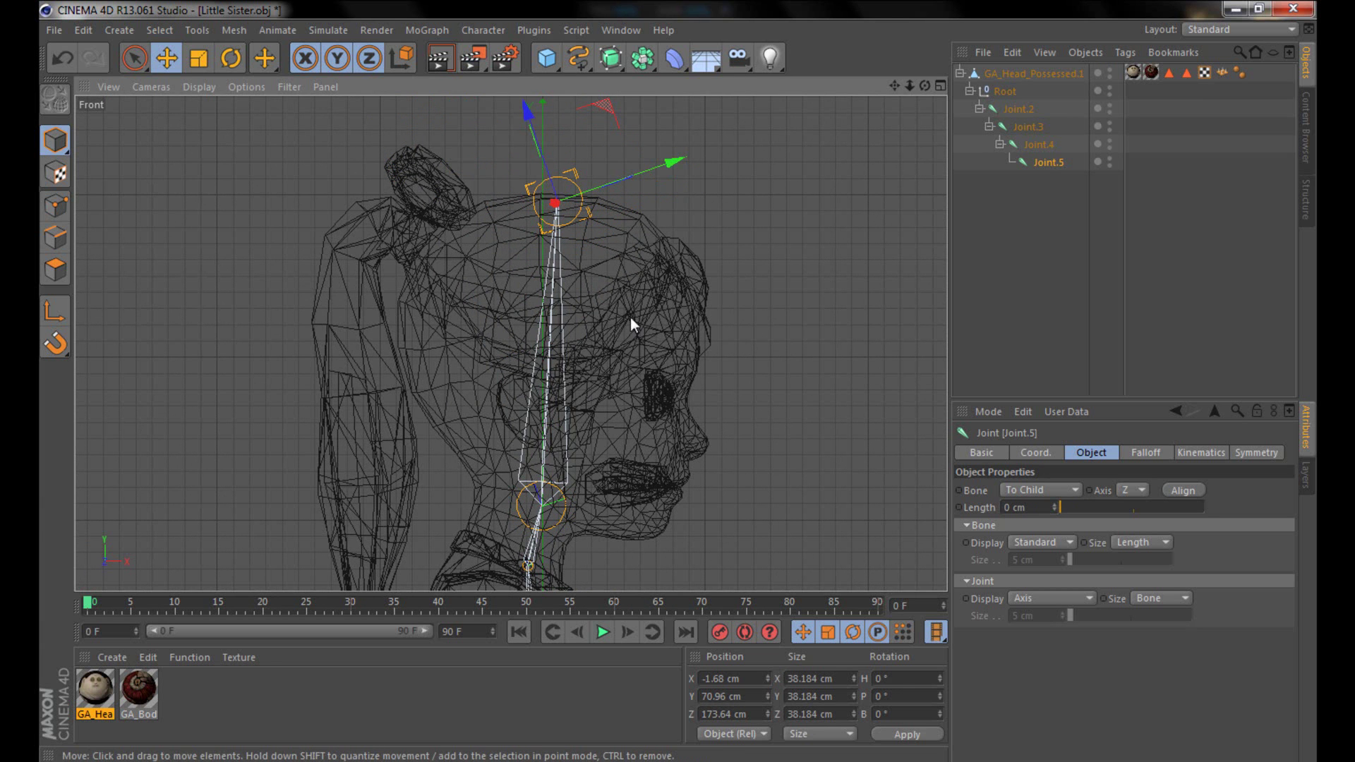
- Fine-tune the position of Joint.2 in the right and top views to centre the joint chain inside the body
middle_click(628, 332)
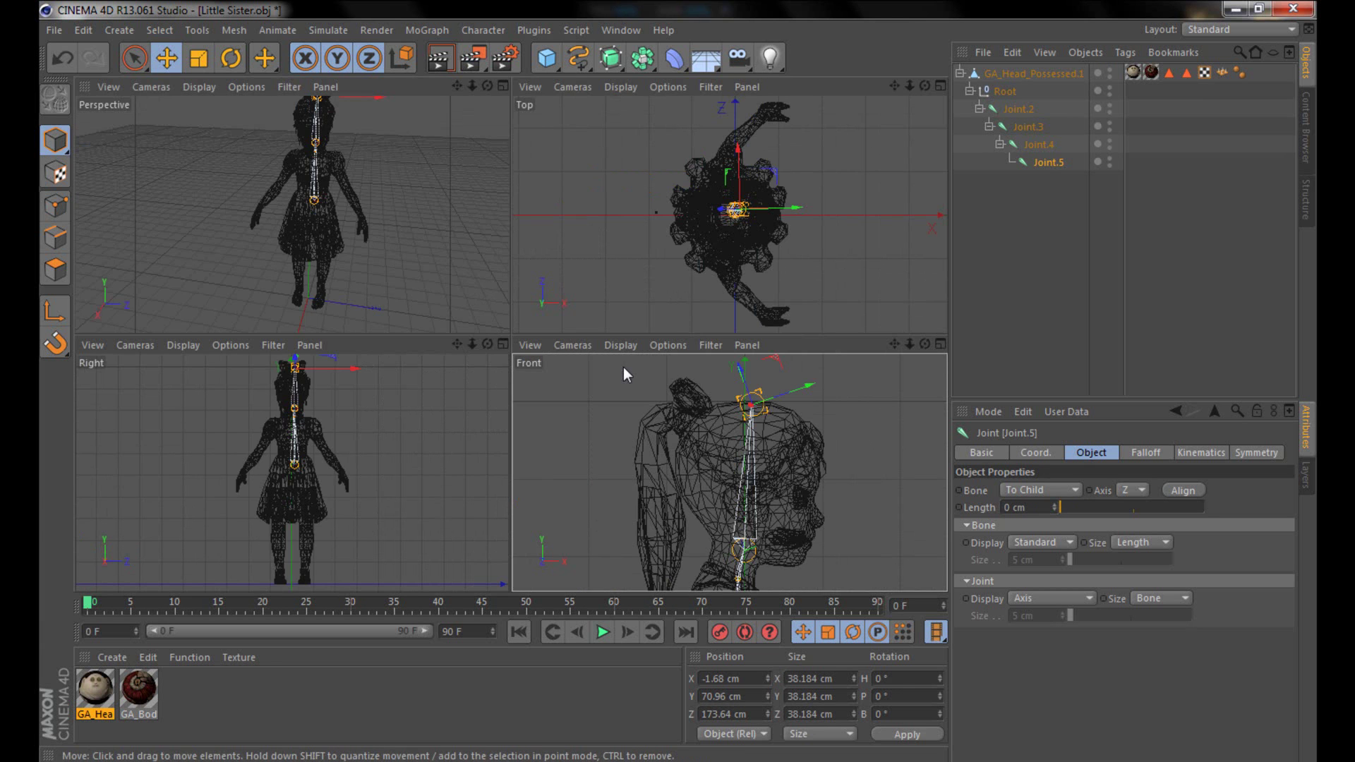
middle_click(319, 461)
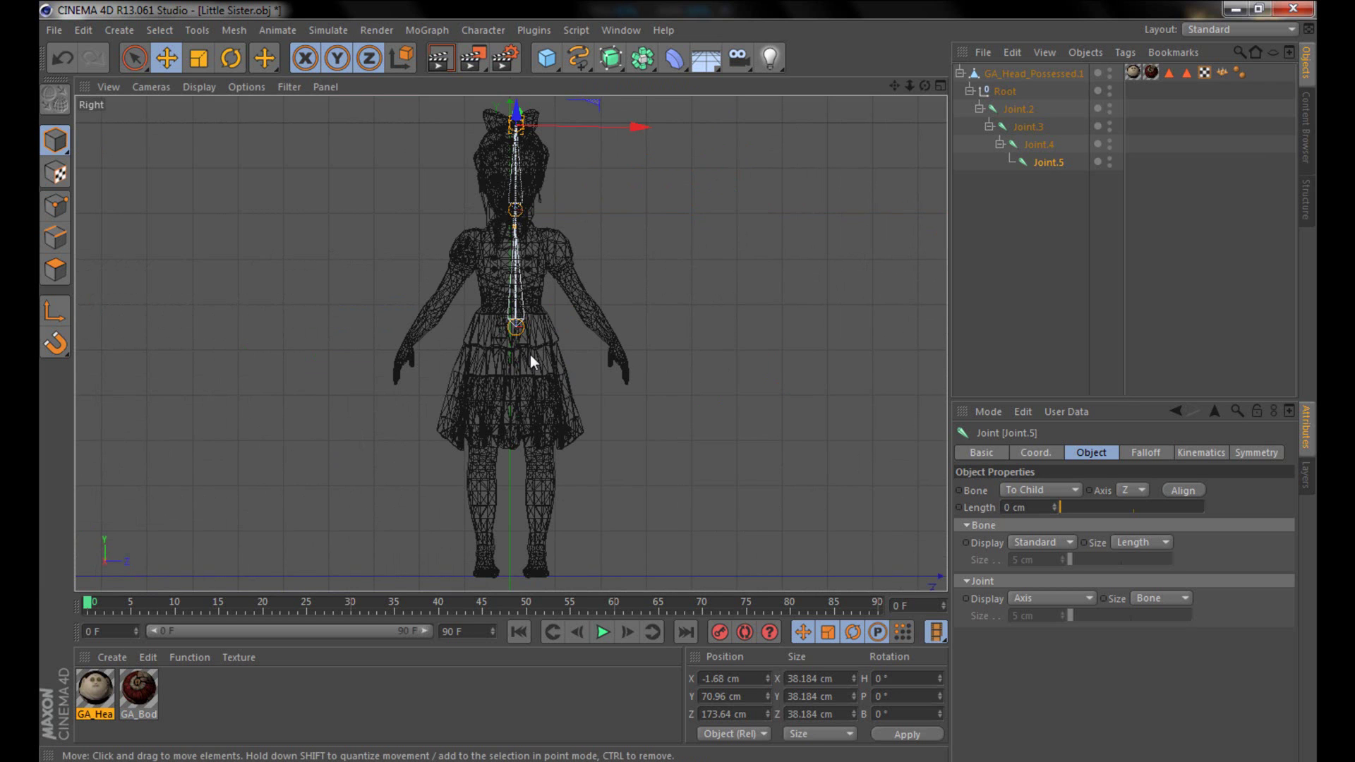
left_click(1019, 108)
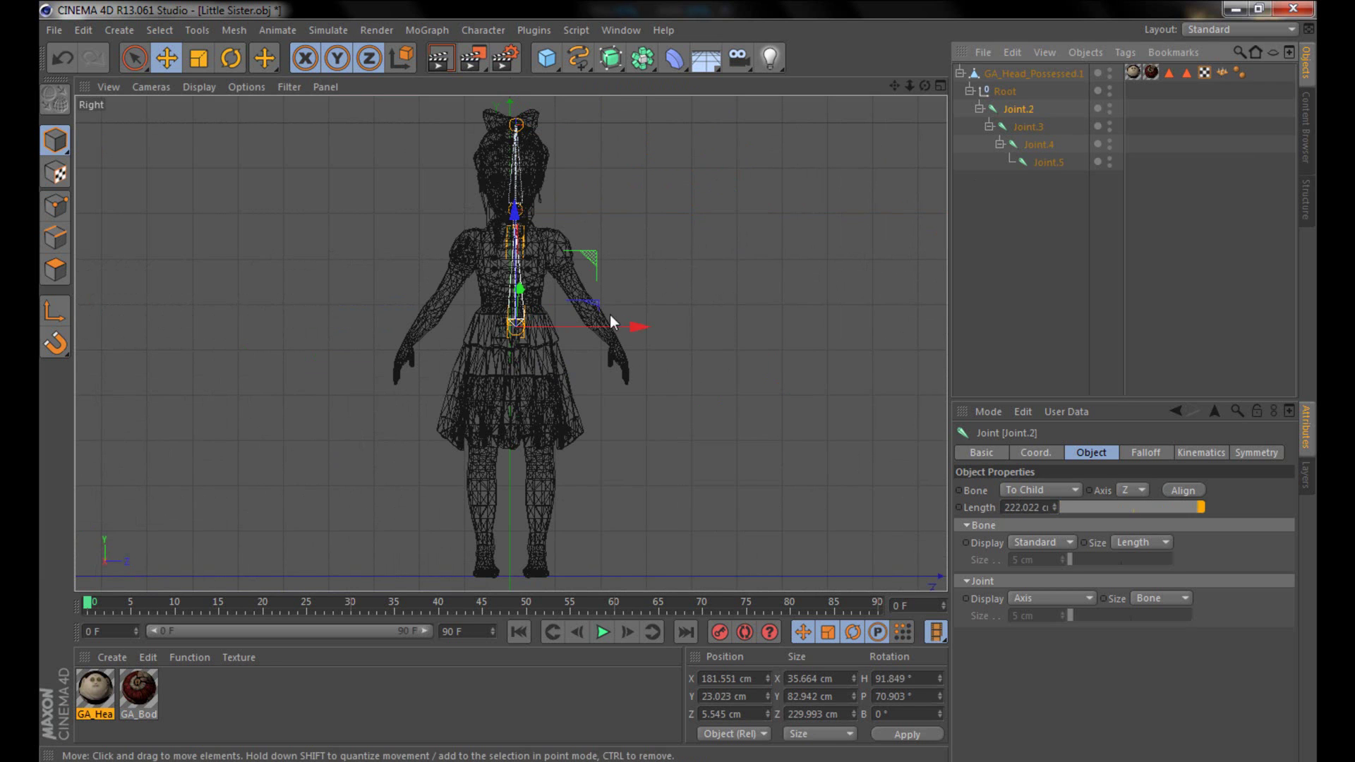
left_click_drag(636, 327, 630, 331)
middle_click(638, 190)
middle_click(638, 192)
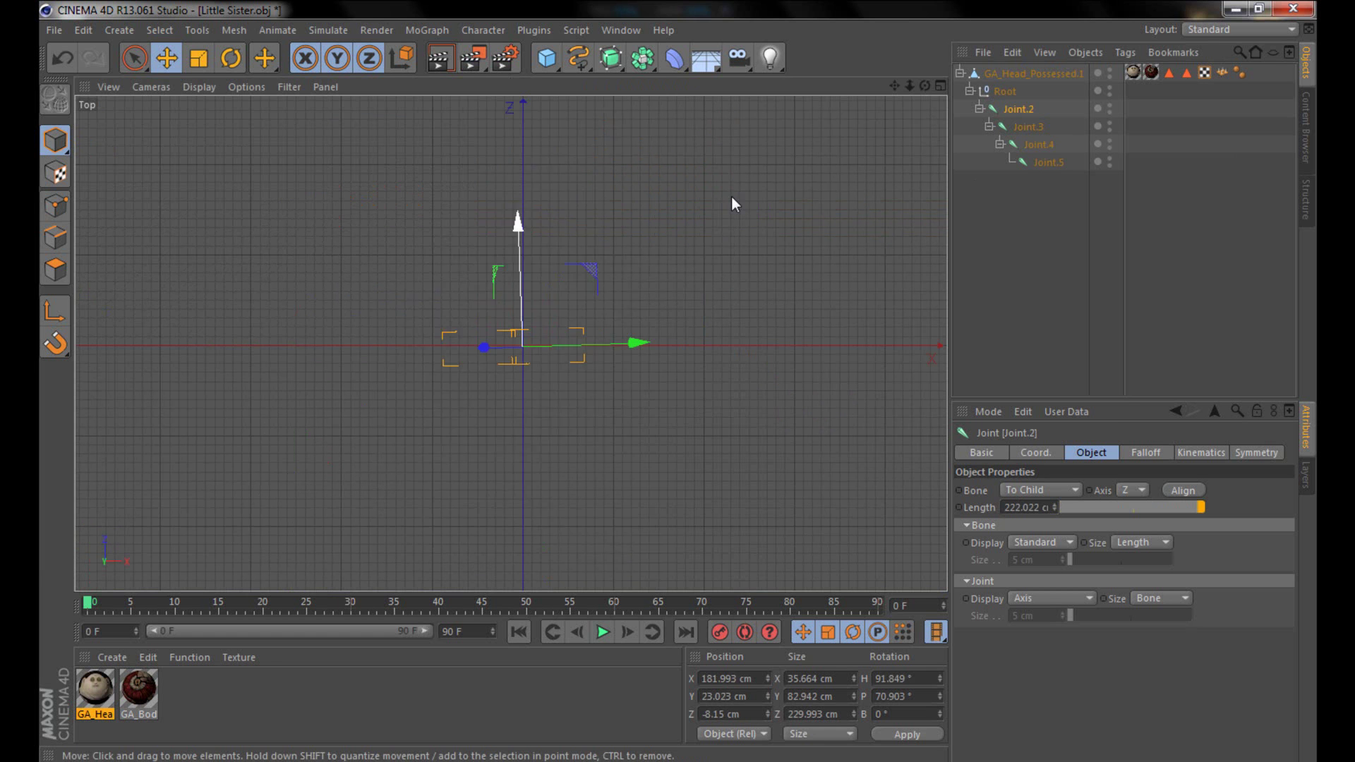
left_click_drag(644, 342, 841, 302)
middle_click(621, 279)
middle_click(421, 228)
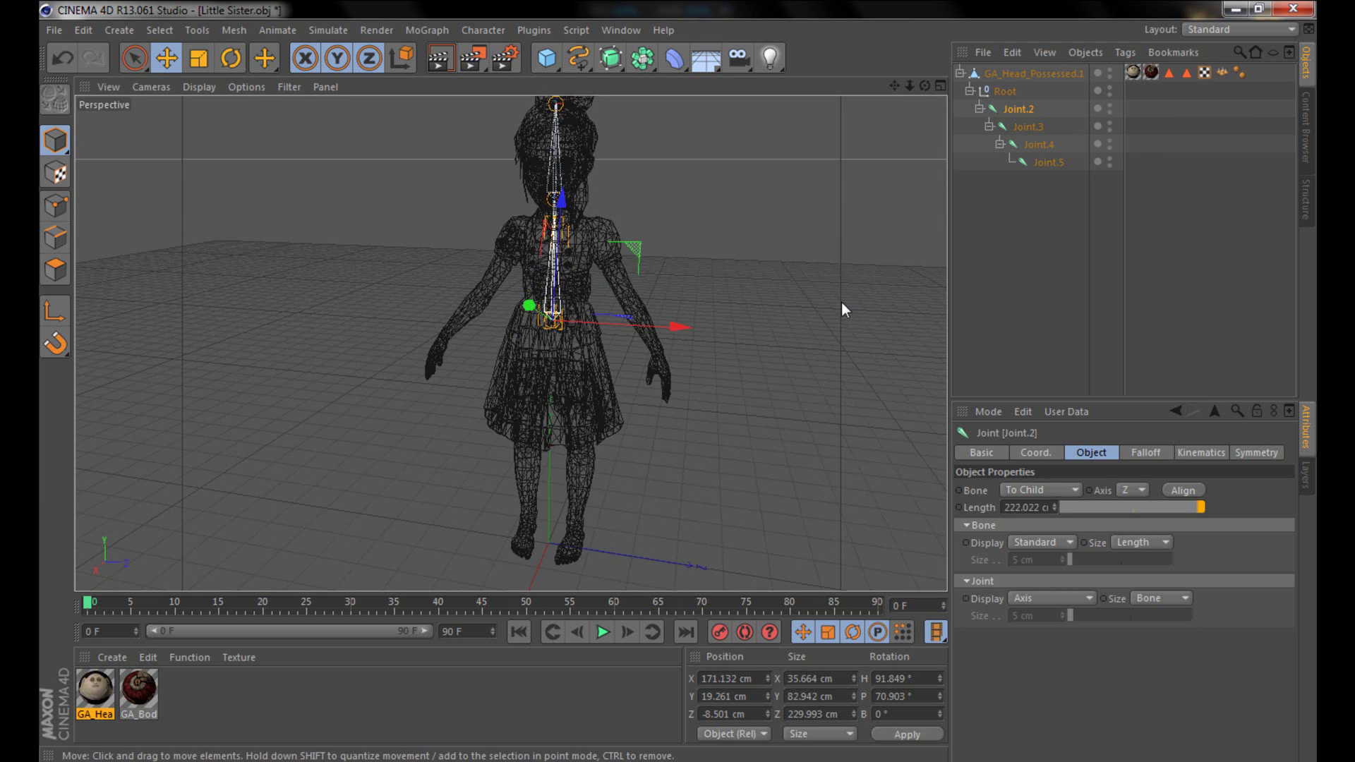
- Select Joint.3 and set the Joint Tool to draw without a root null and with Symmetry set to Draw
left_click(1039, 145)
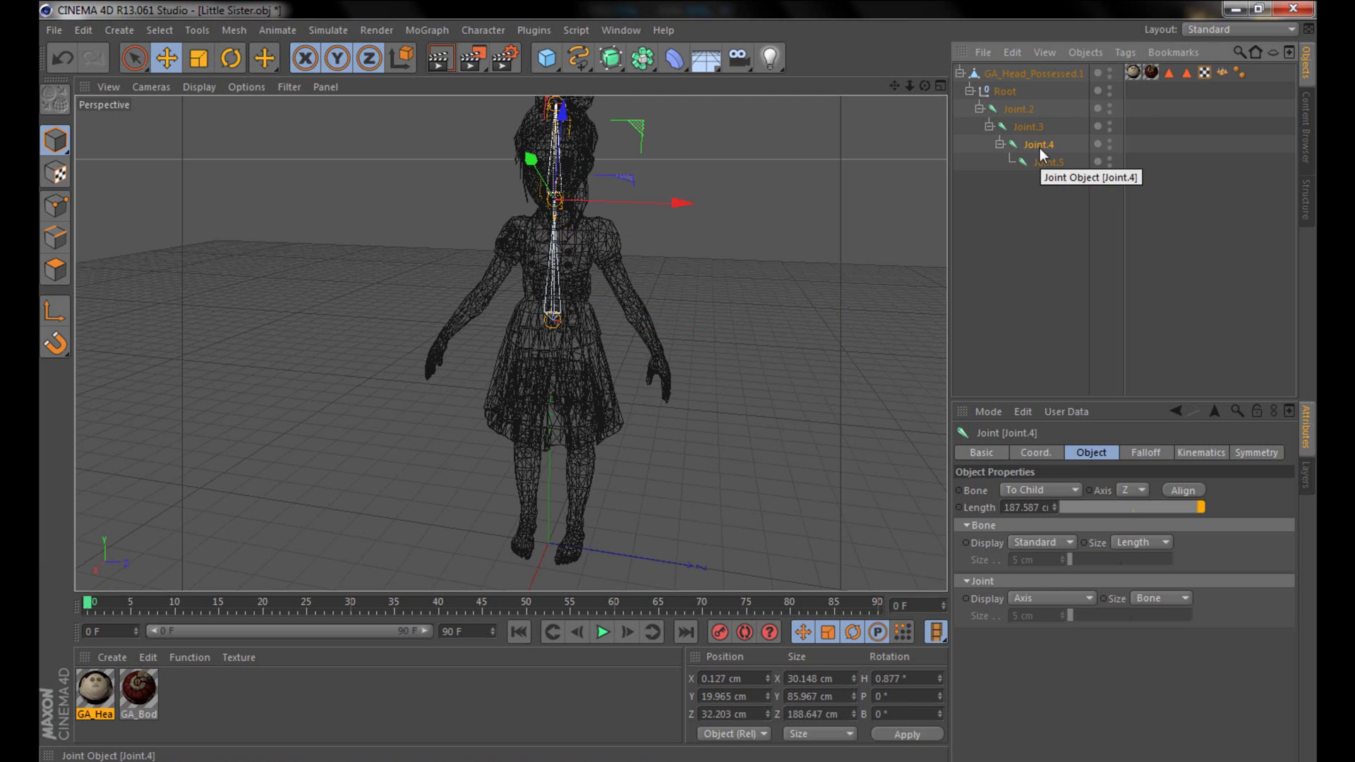
right_click_drag(509, 212, 623, 160, "alt")
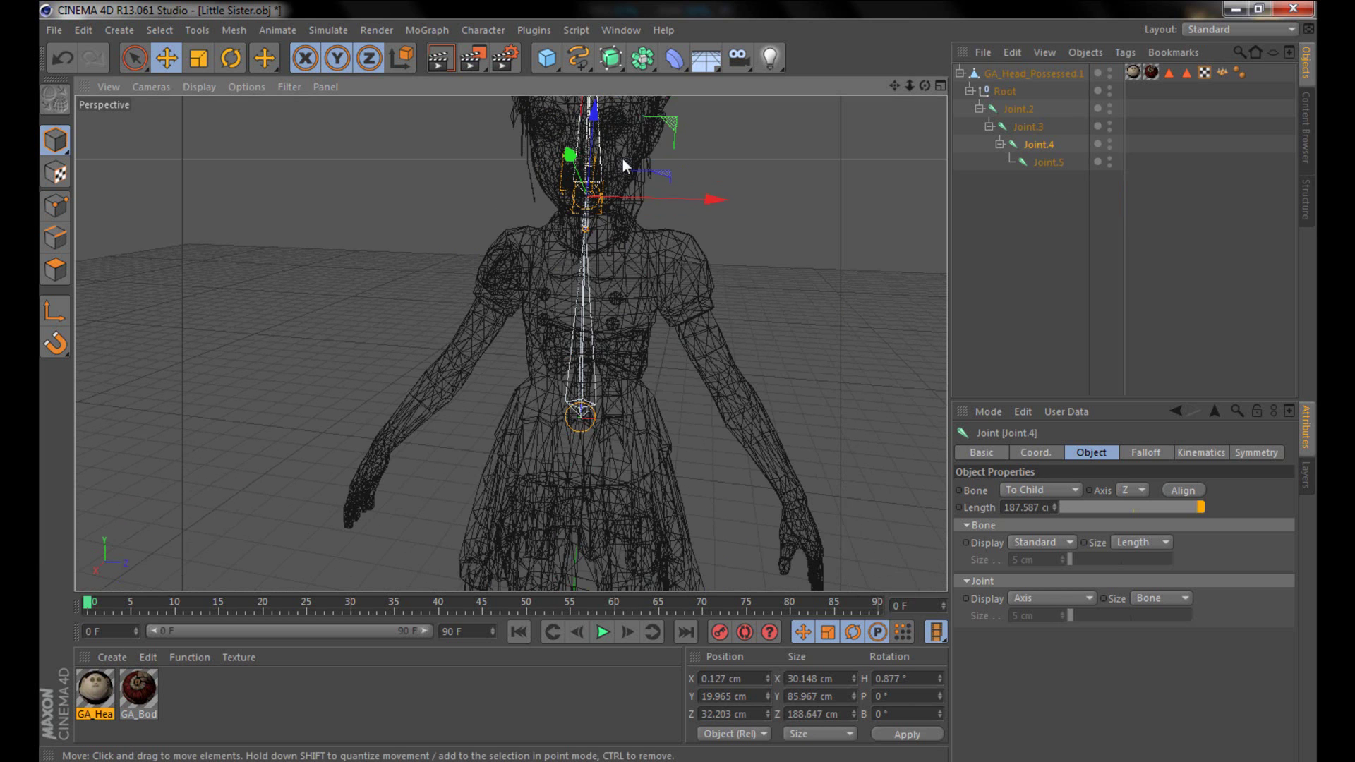
scroll(623, 159, "up", 1)
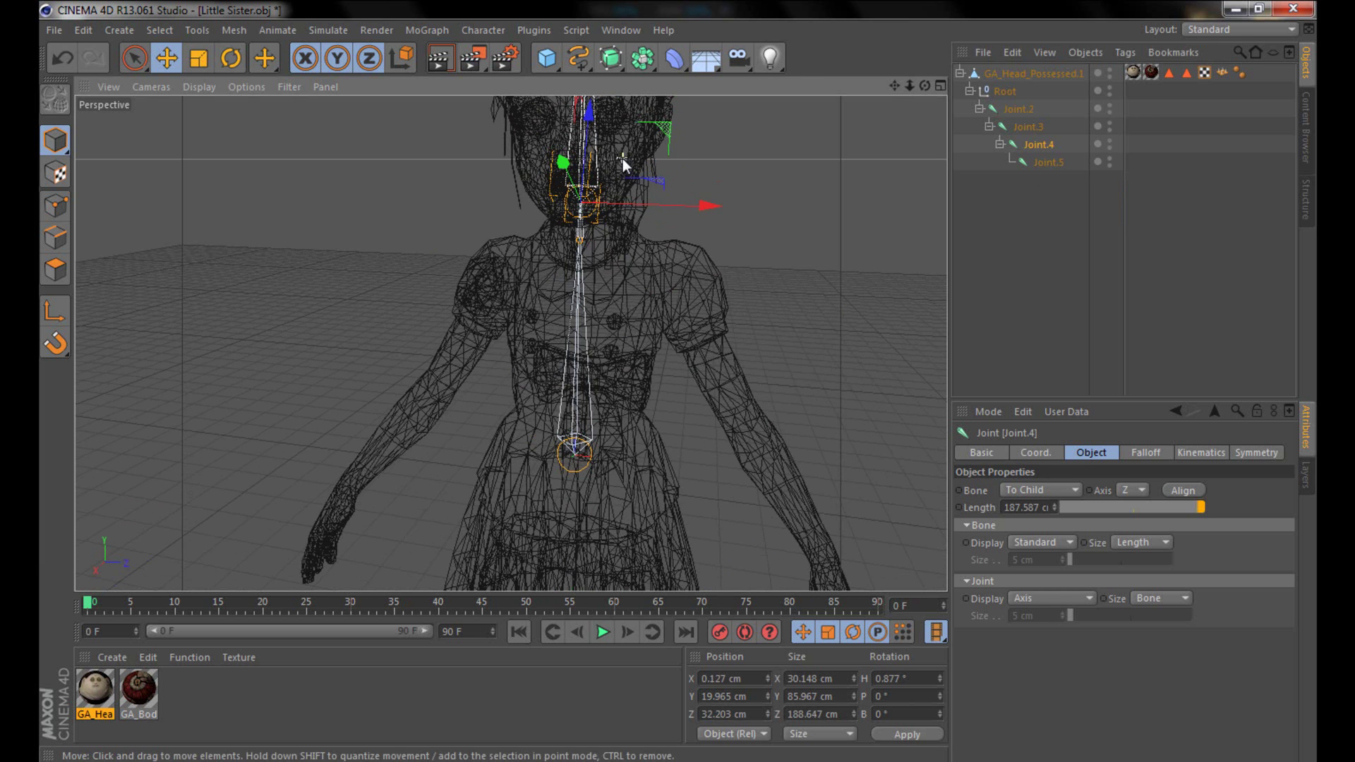
left_click_drag(275, 59, 327, 113)
left_click(577, 237)
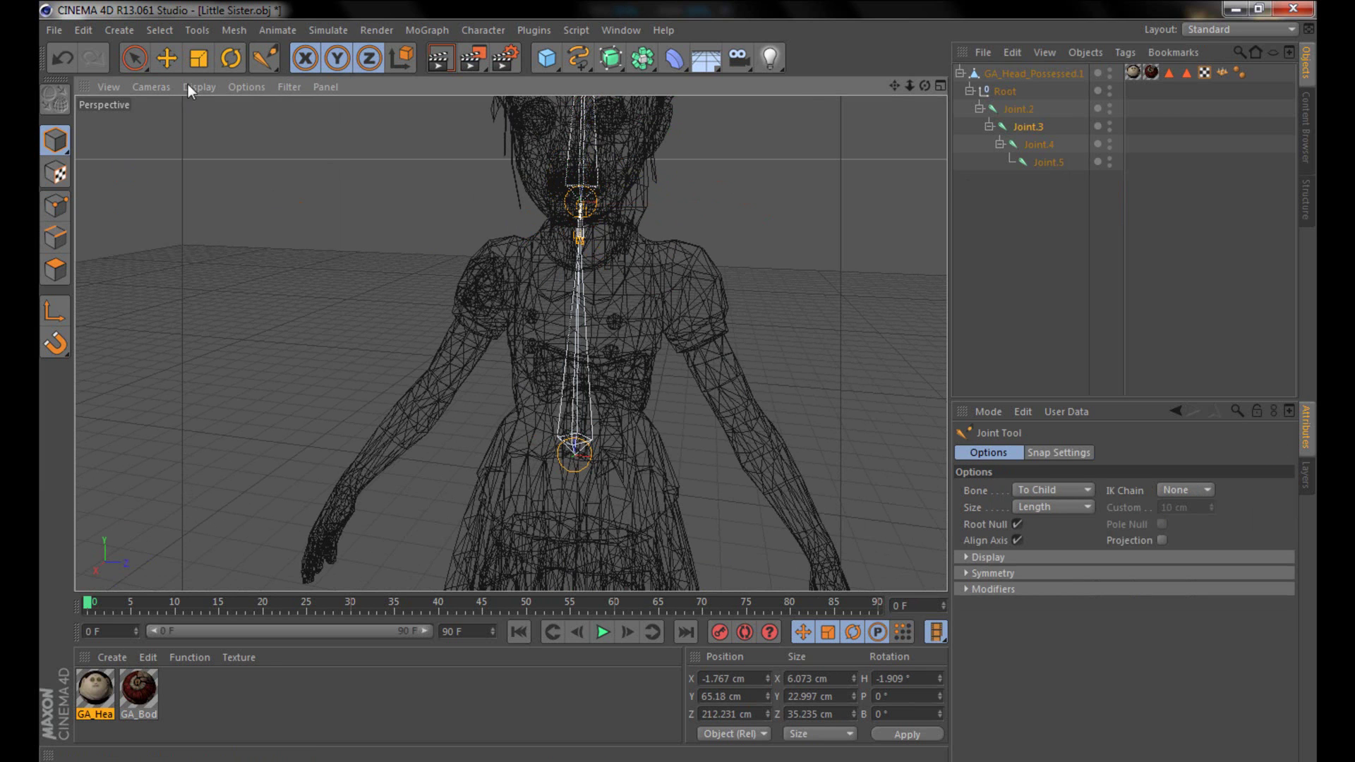
left_click(266, 59)
left_click(1017, 525)
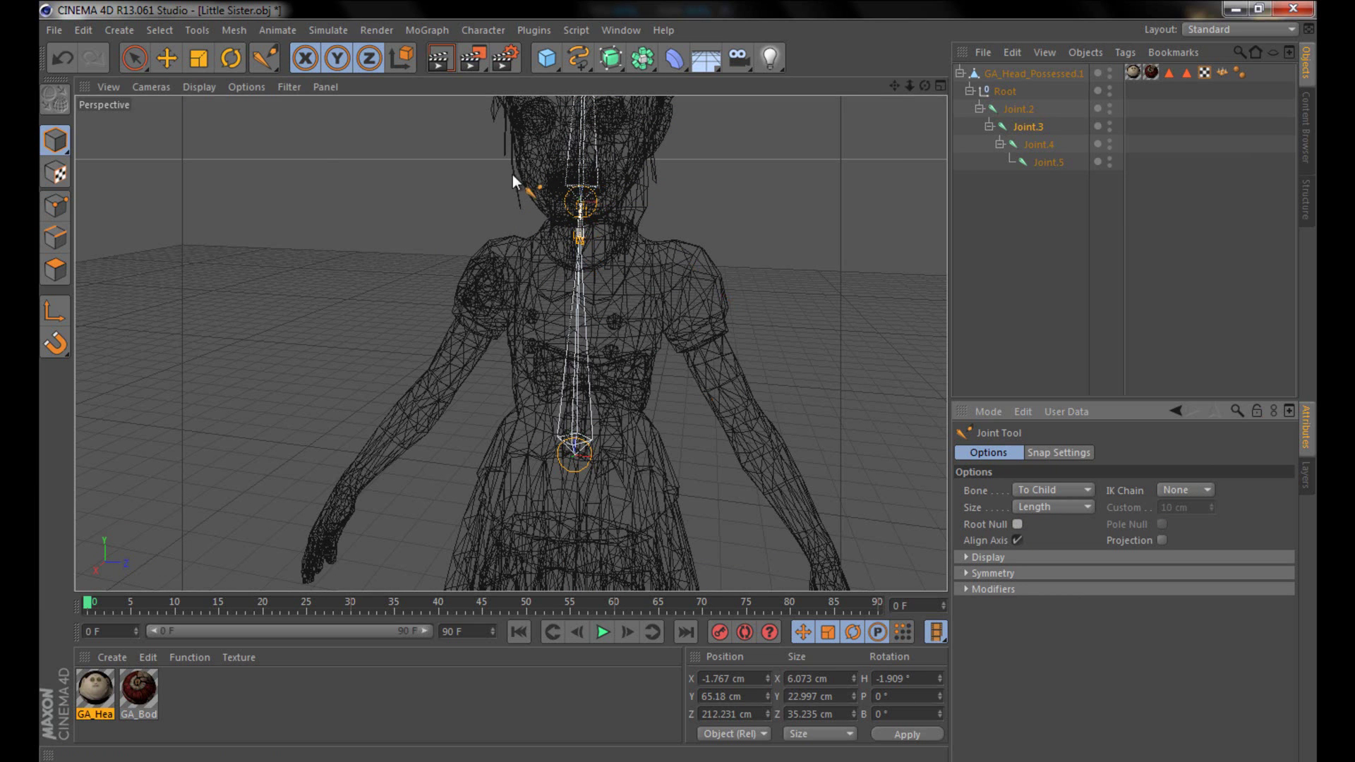
left_click(985, 574)
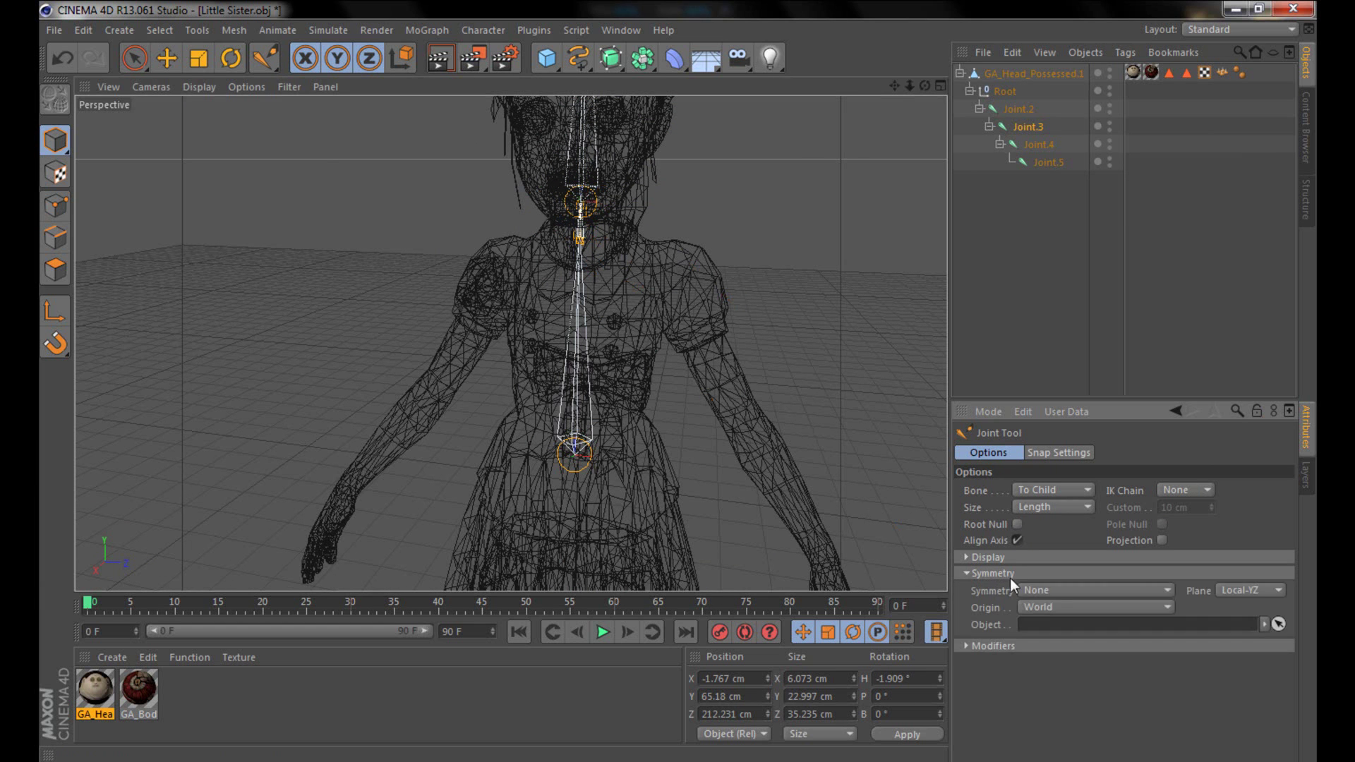
left_click(1049, 592)
left_click(1048, 621)
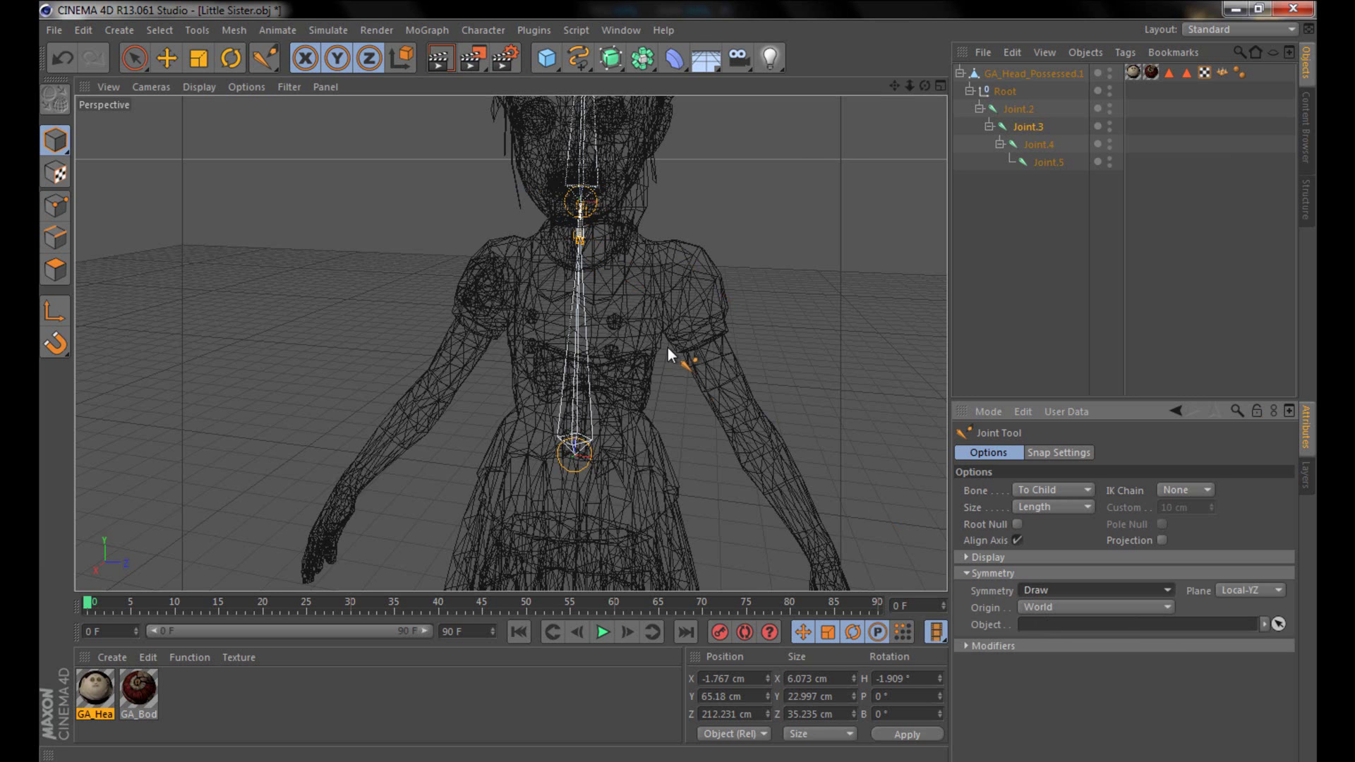
- Try to draw mirrored shoulder joints from Joint.3 in the perspective and right views
left_click_drag(630, 346, 667, 350, "alt")
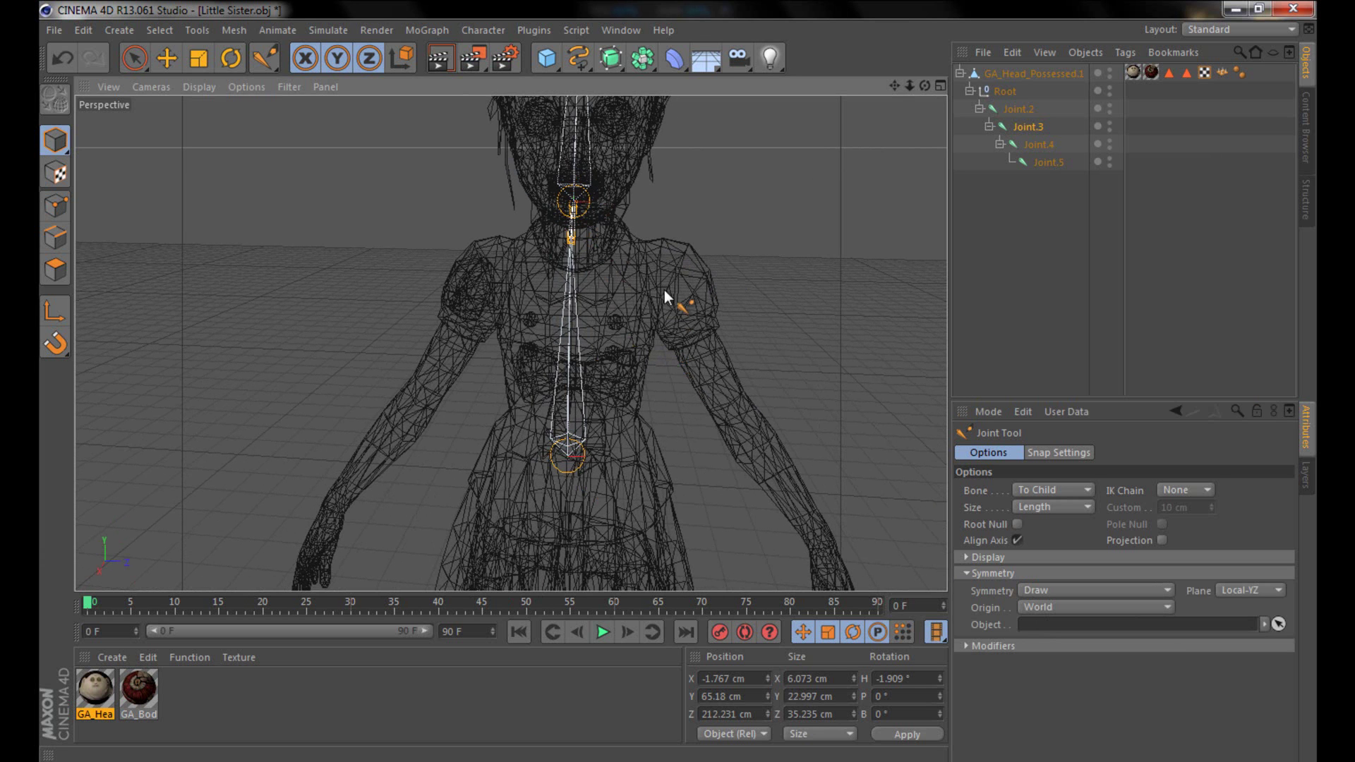
left_click(664, 268, "ctrl")
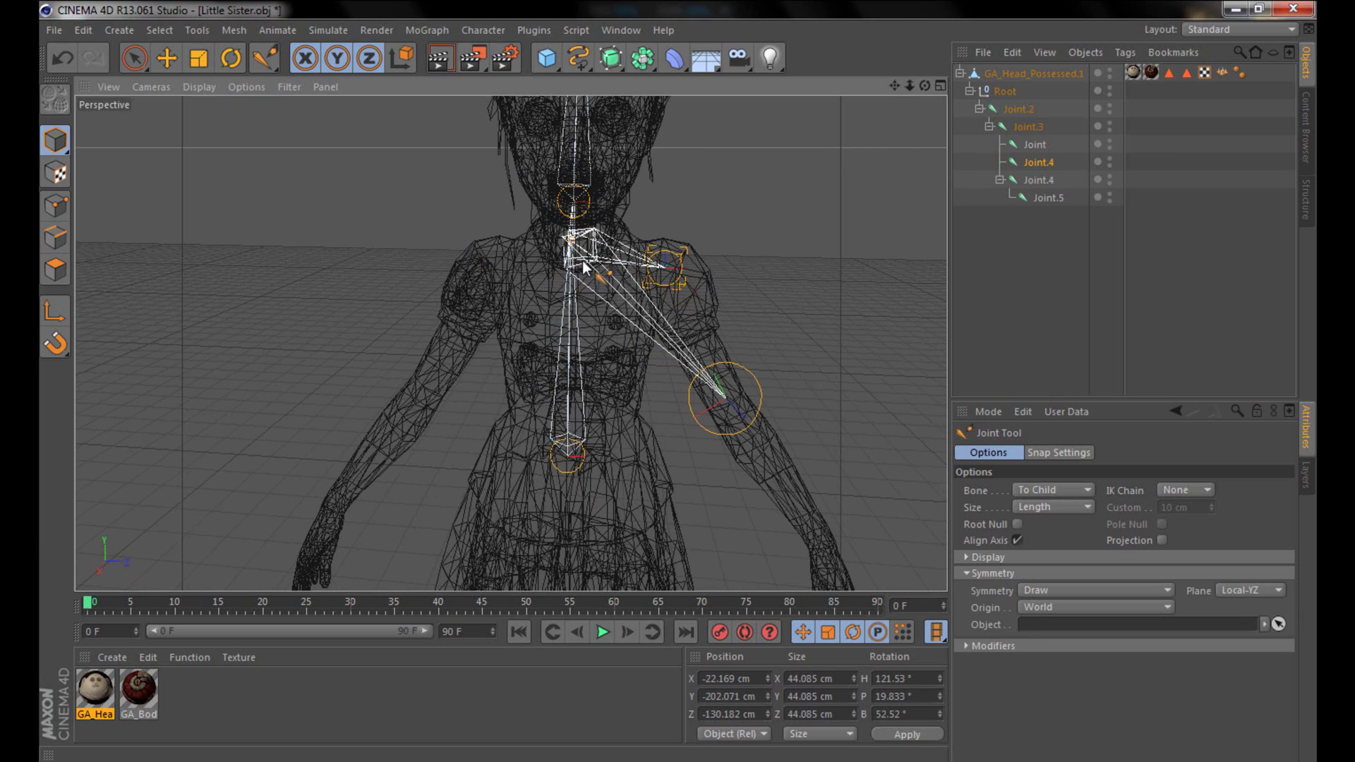
mouse_move(660, 300)
left_mouse_down("alt")
mouse_move(480, 318)
mouse_move(778, 323)
mouse_move(652, 319)
left_mouse_up("alt")
key("ctrl+z")
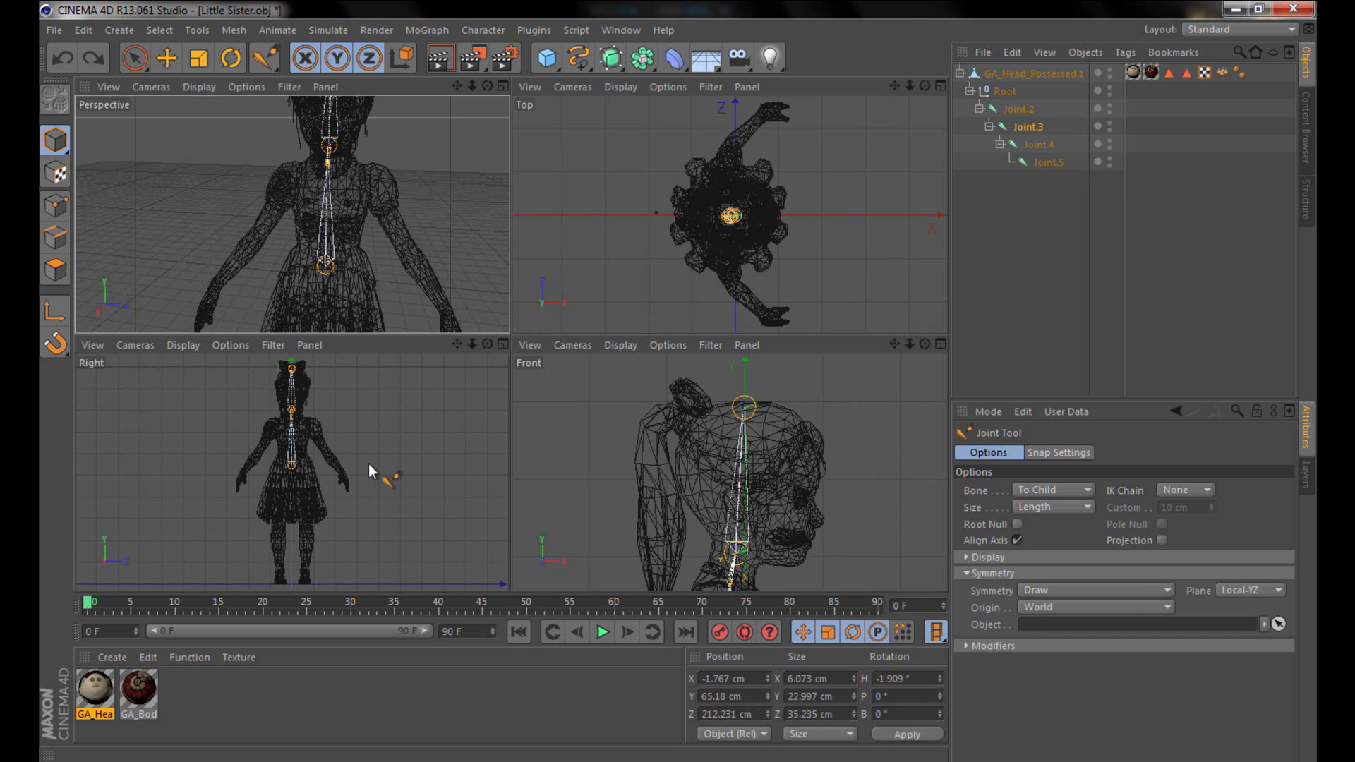
middle_click(335, 476)
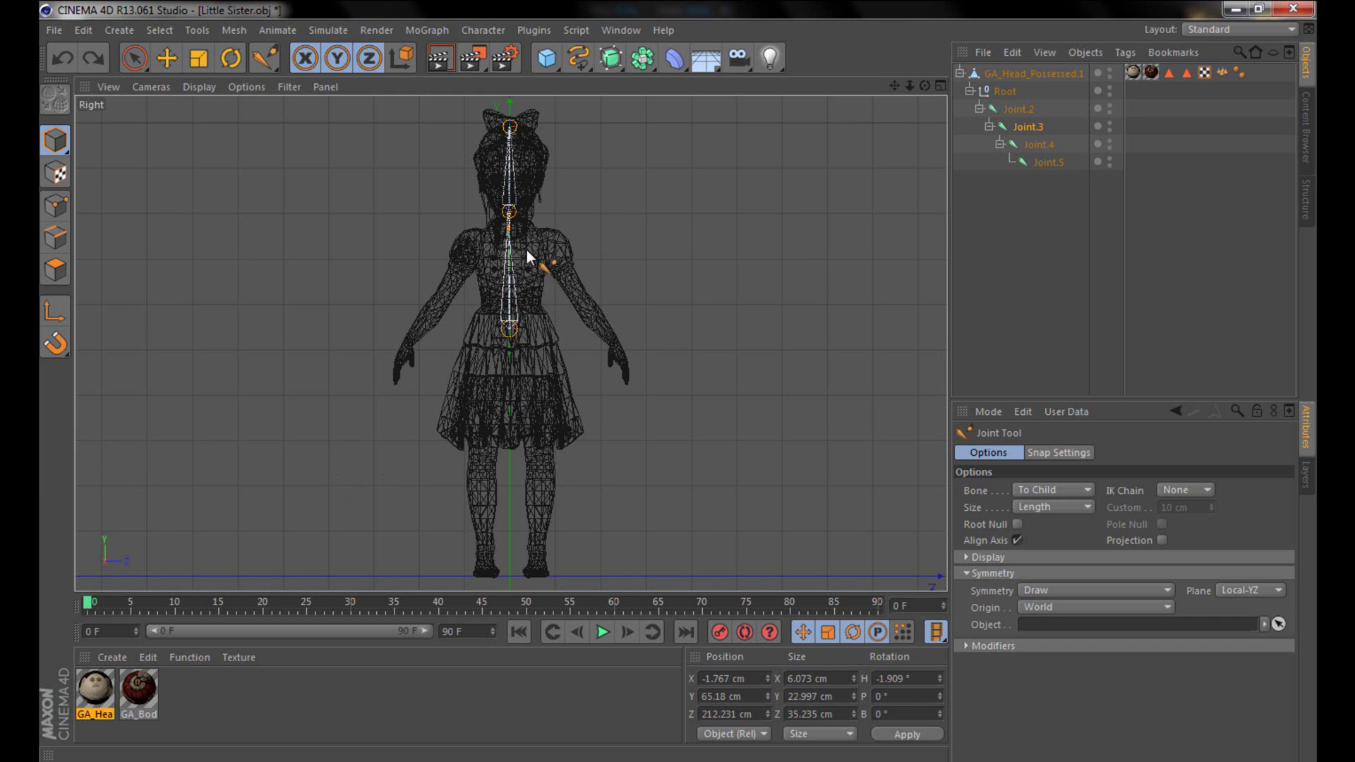
left_click(548, 243, "ctrl")
key("ctrl+z")
middle_click(545, 262)
middle_click(202, 188)
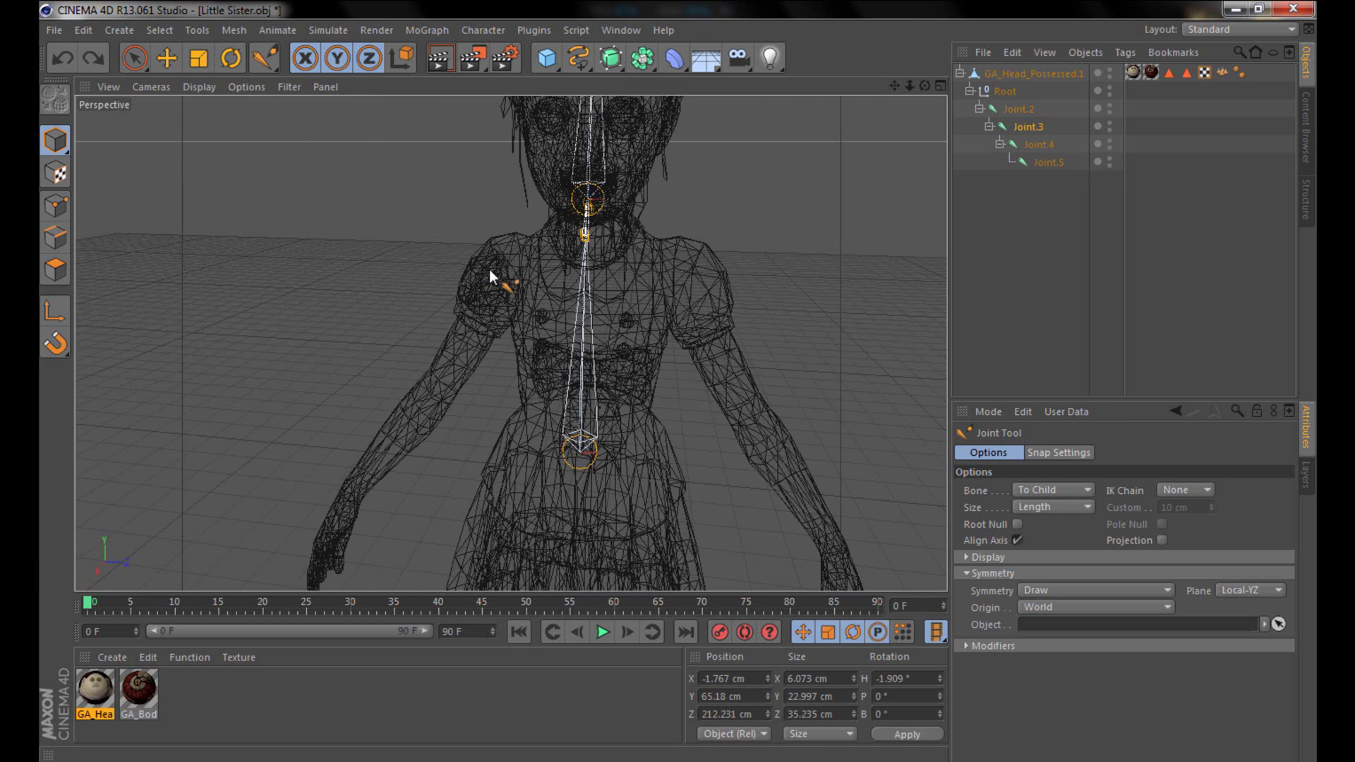
- Rotate the GA_Head_Possessed.1 model together with its joints to a heading of -90°
scroll(489, 269, "down", 5)
left_click(1015, 71)
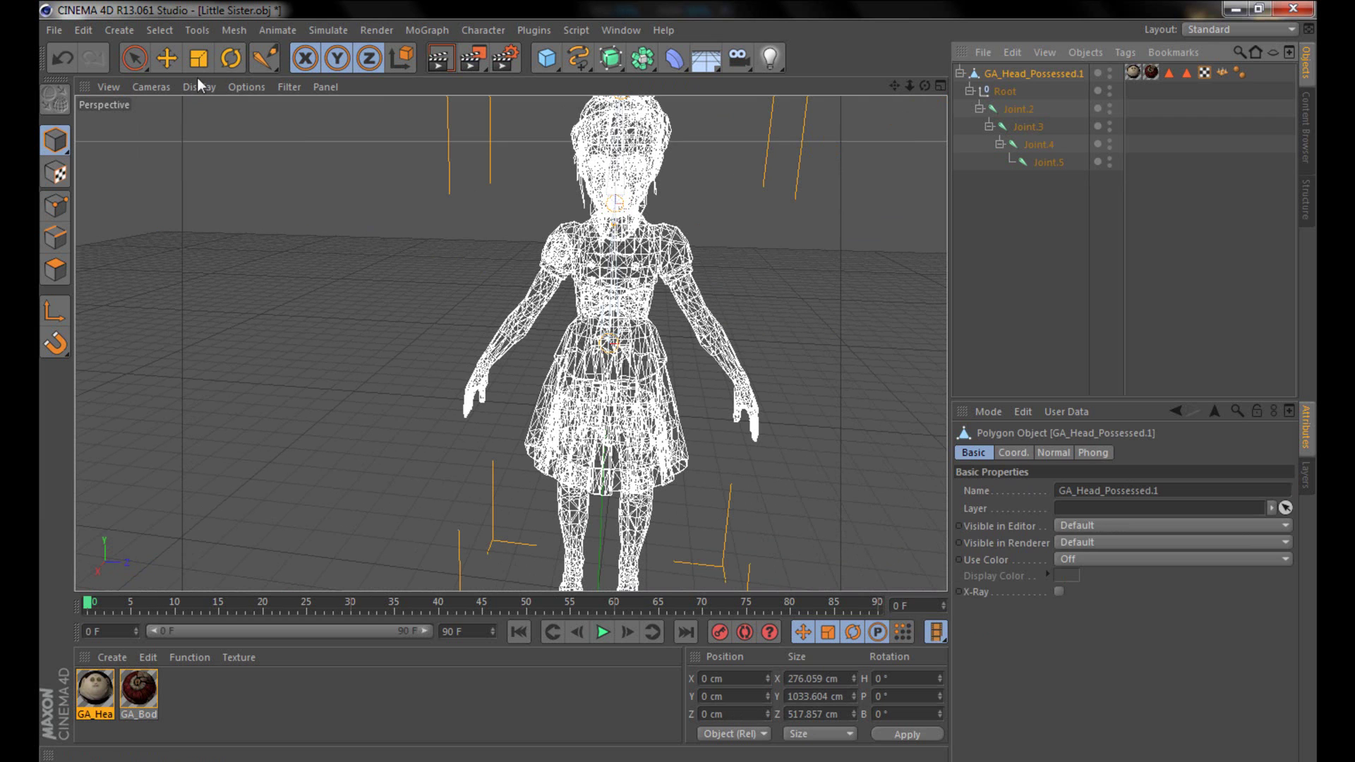
key("r")
scroll(678, 586, "down", 3)
scroll(580, 504, "down", 2)
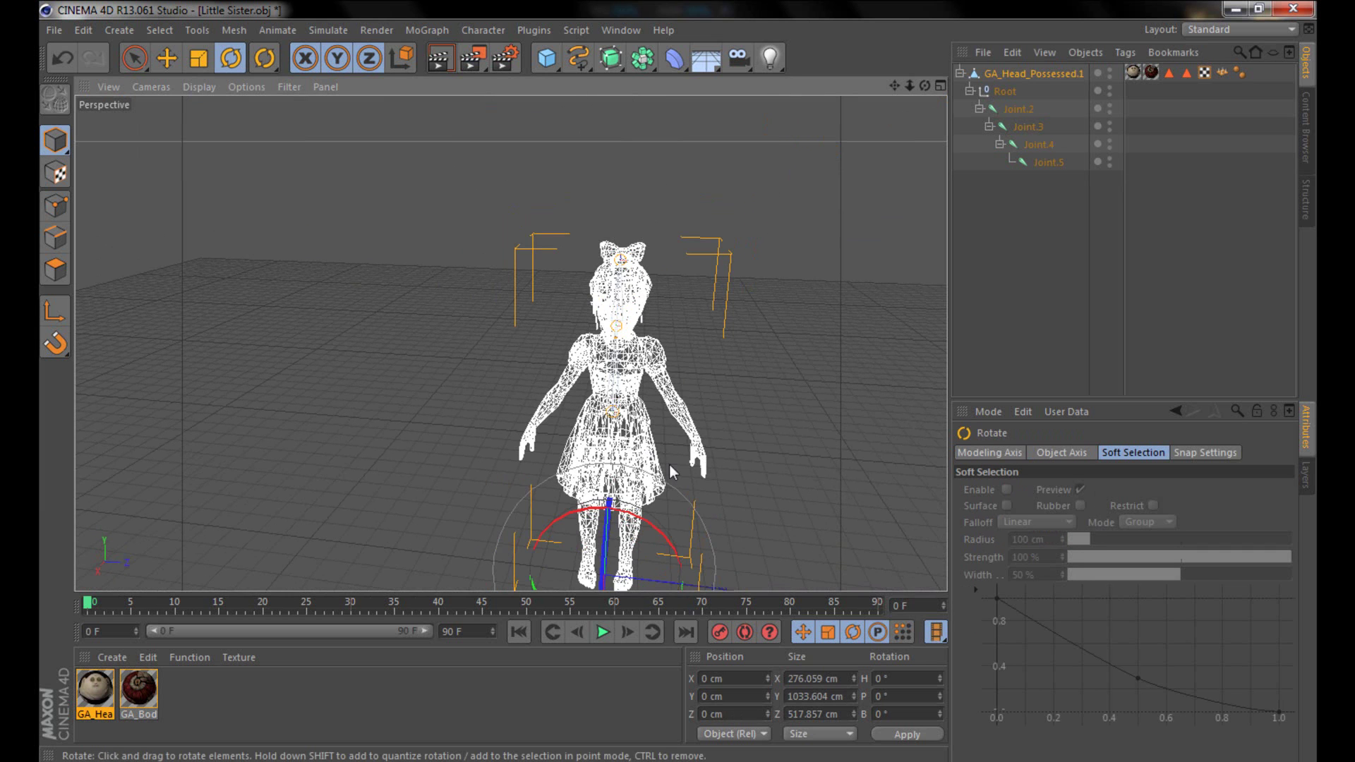
middle_click_drag(670, 464, 644, 357, "alt")
left_click_drag(616, 518, 432, 501)
- Draw mirrored arm joint chains from Joint.3 in the front view, placing joints at the shoulders, elbows, wrists and hands
middle_click(455, 451)
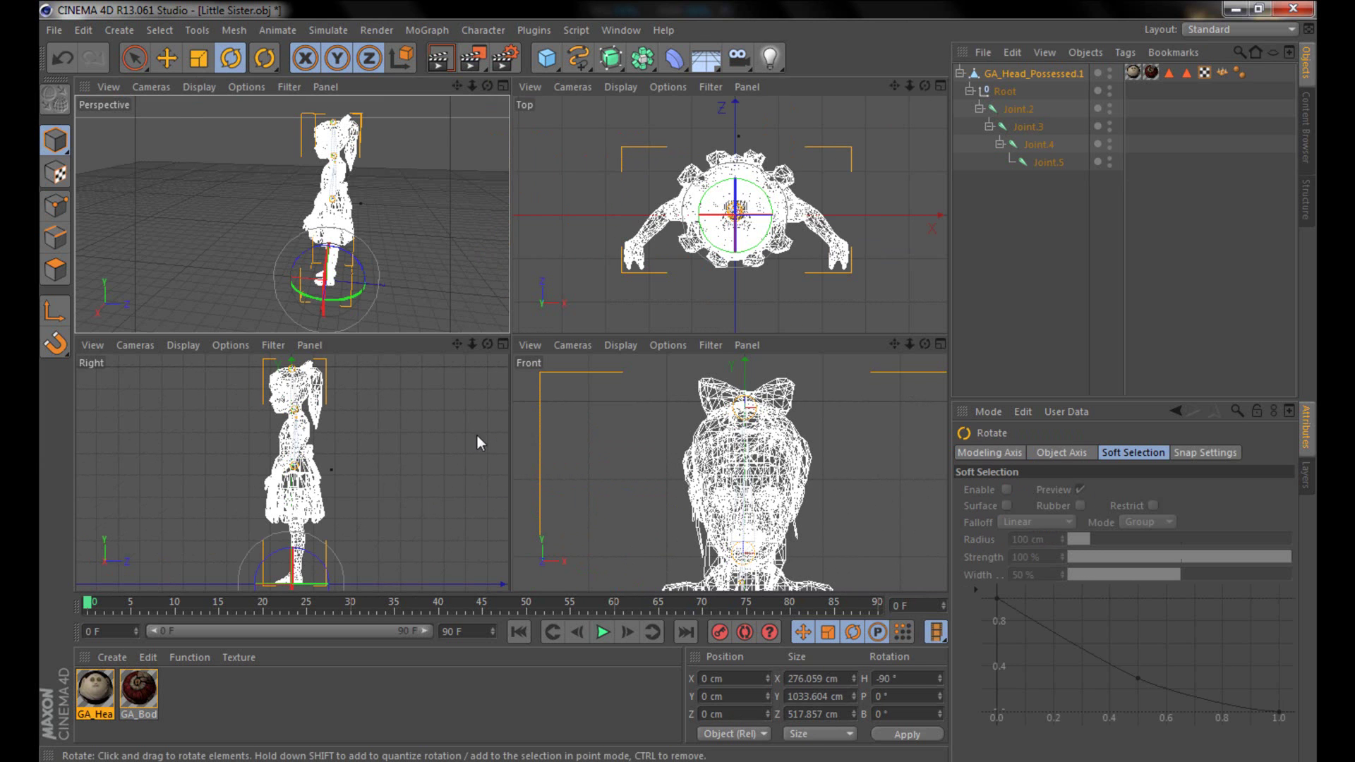
middle_click(572, 466)
middle_click_drag(569, 501, 556, 298, "alt")
scroll(554, 297, "down", 3)
left_click_drag(263, 56, 317, 114)
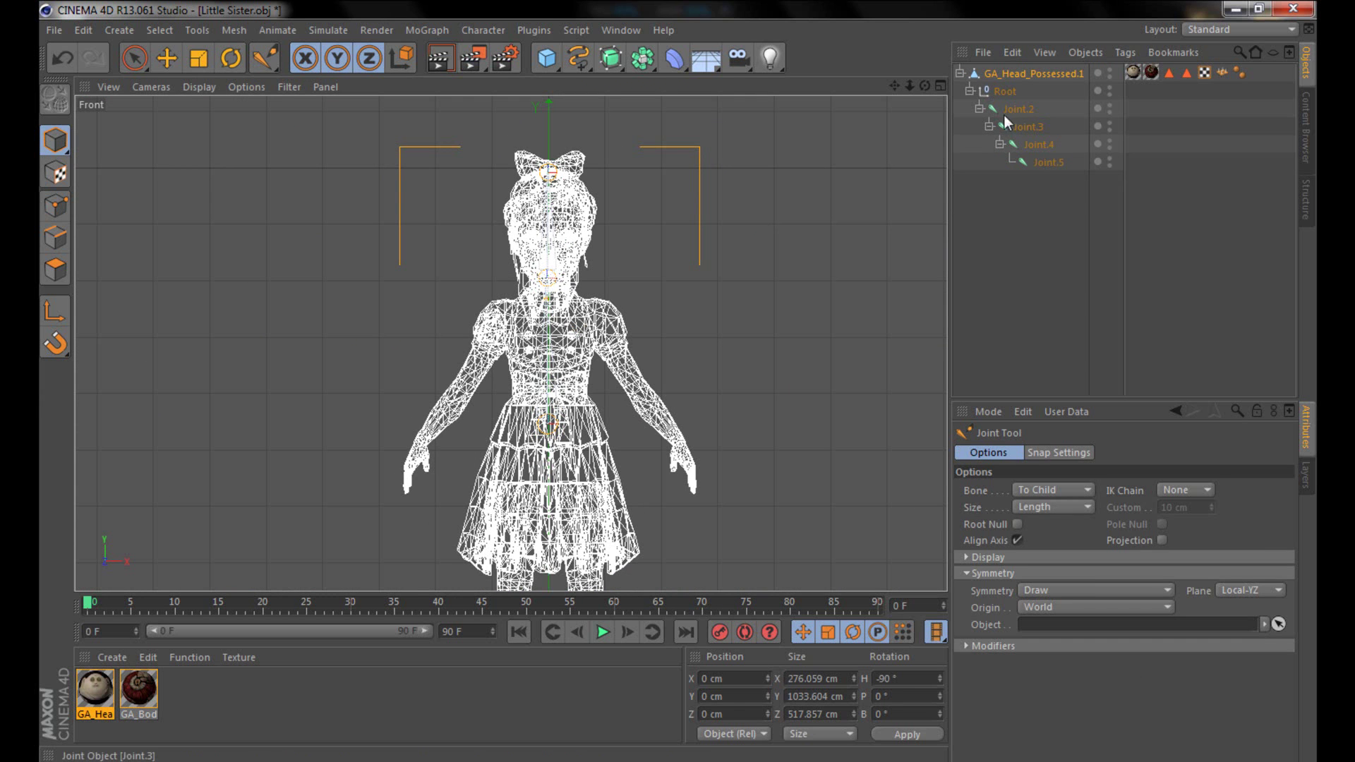
left_click(1035, 127)
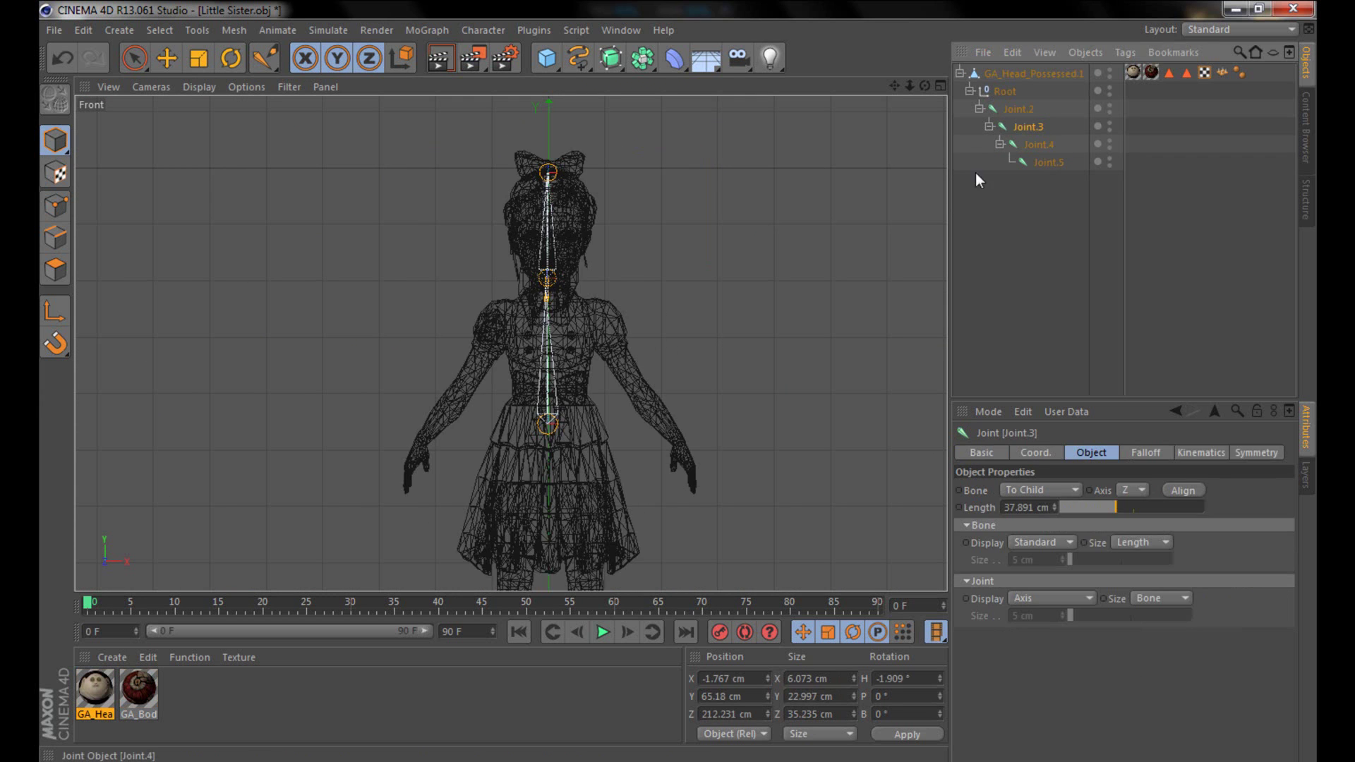
left_click(599, 320, "ctrl")
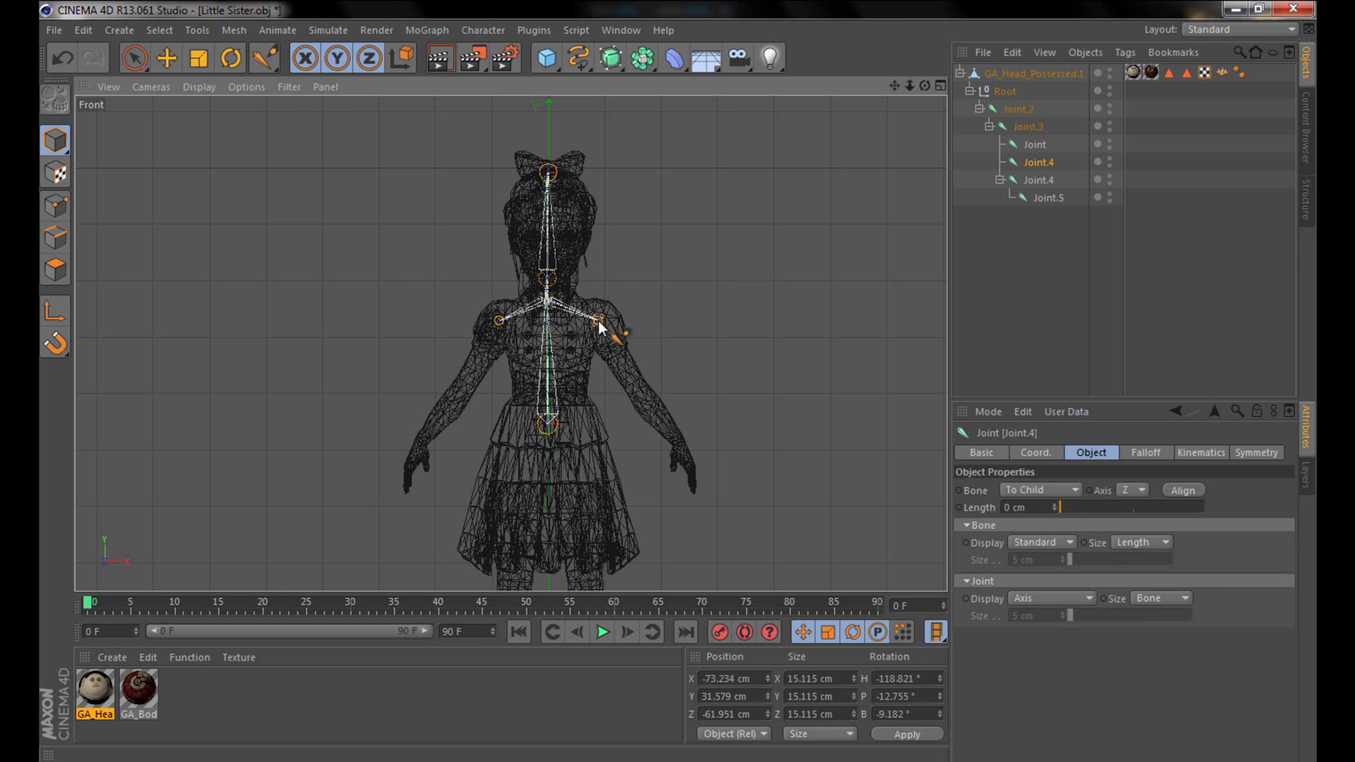
left_click(641, 398, "ctrl")
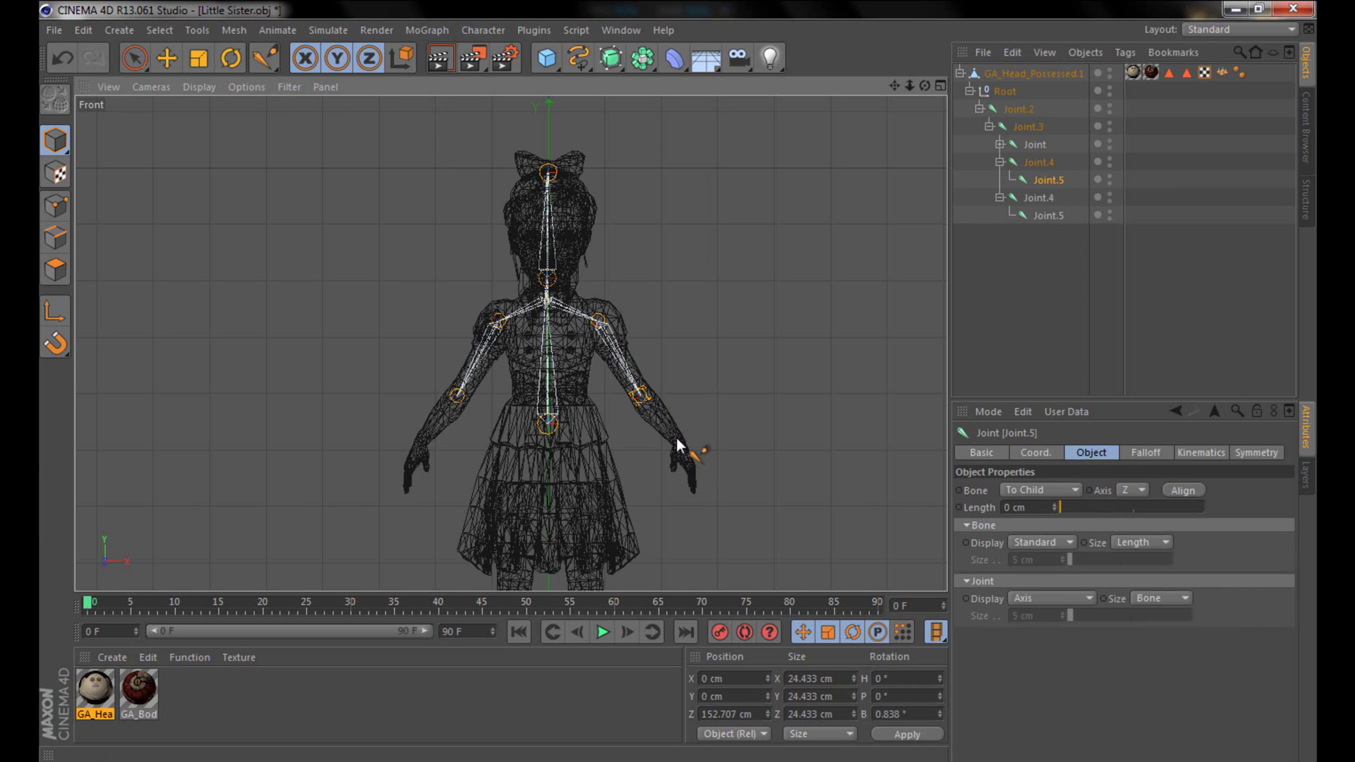
left_click(688, 466, "ctrl")
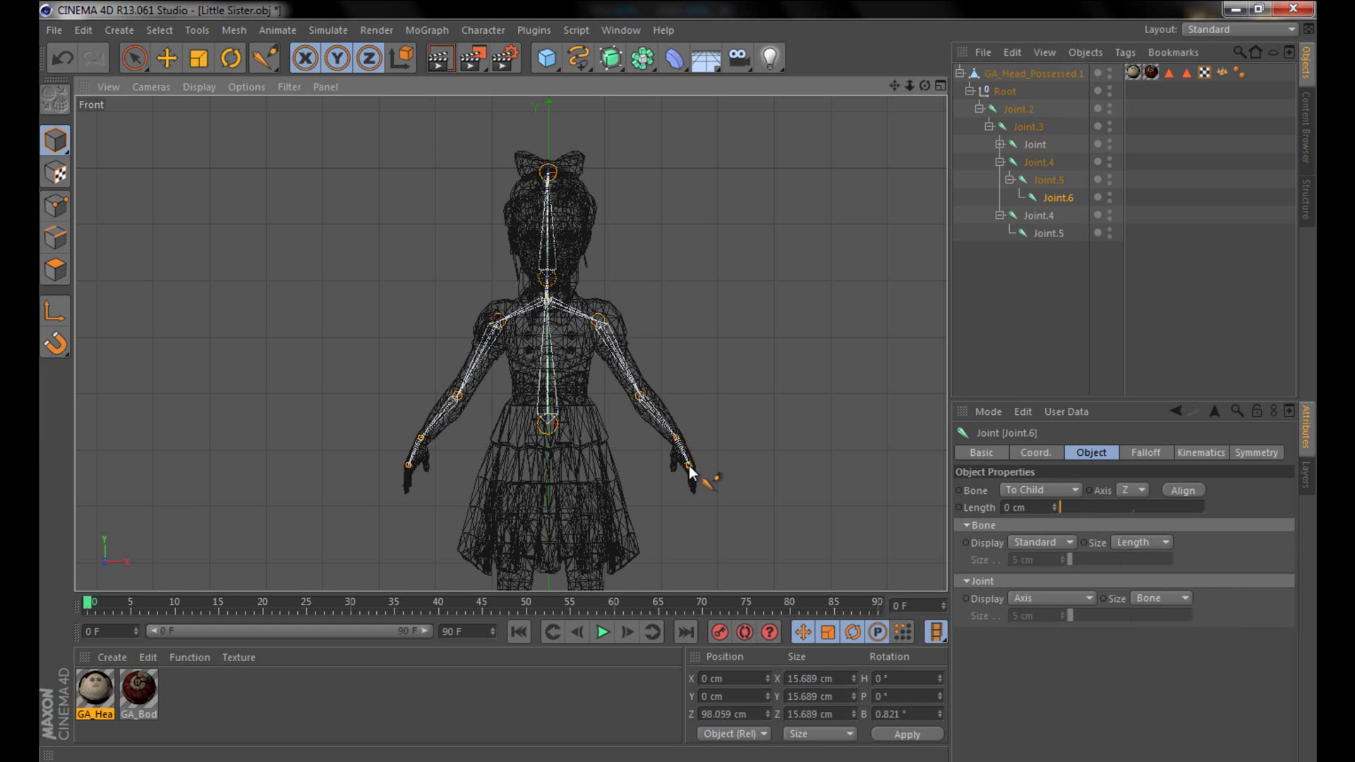
left_click(690, 472, "ctrl")
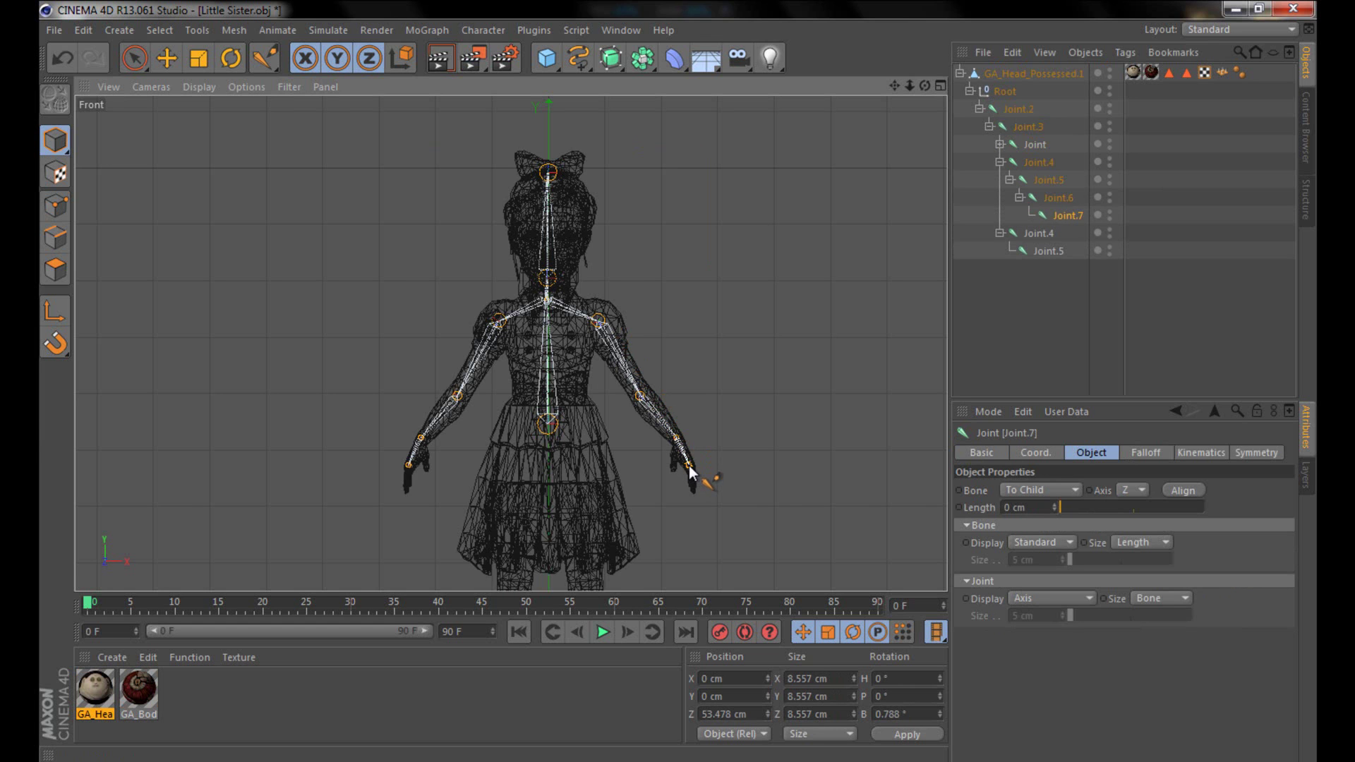
- Examine in the perspective view how the arm joints sit relative to the forearms and hands
middle_click(638, 445)
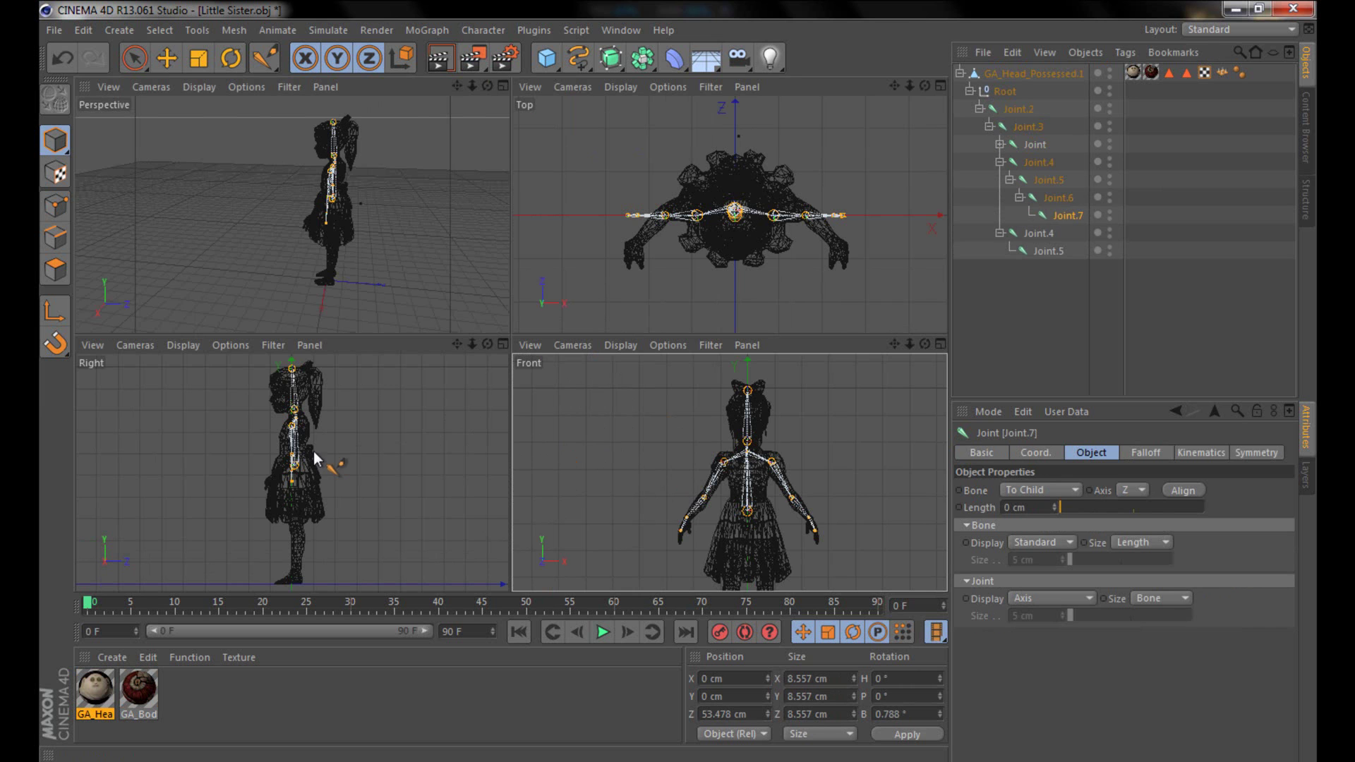
middle_click(294, 151)
left_click_drag(600, 439, 718, 384, "alt")
right_click_drag(718, 383, 481, 312, "alt")
left_click_drag(481, 313, 776, 318, "alt")
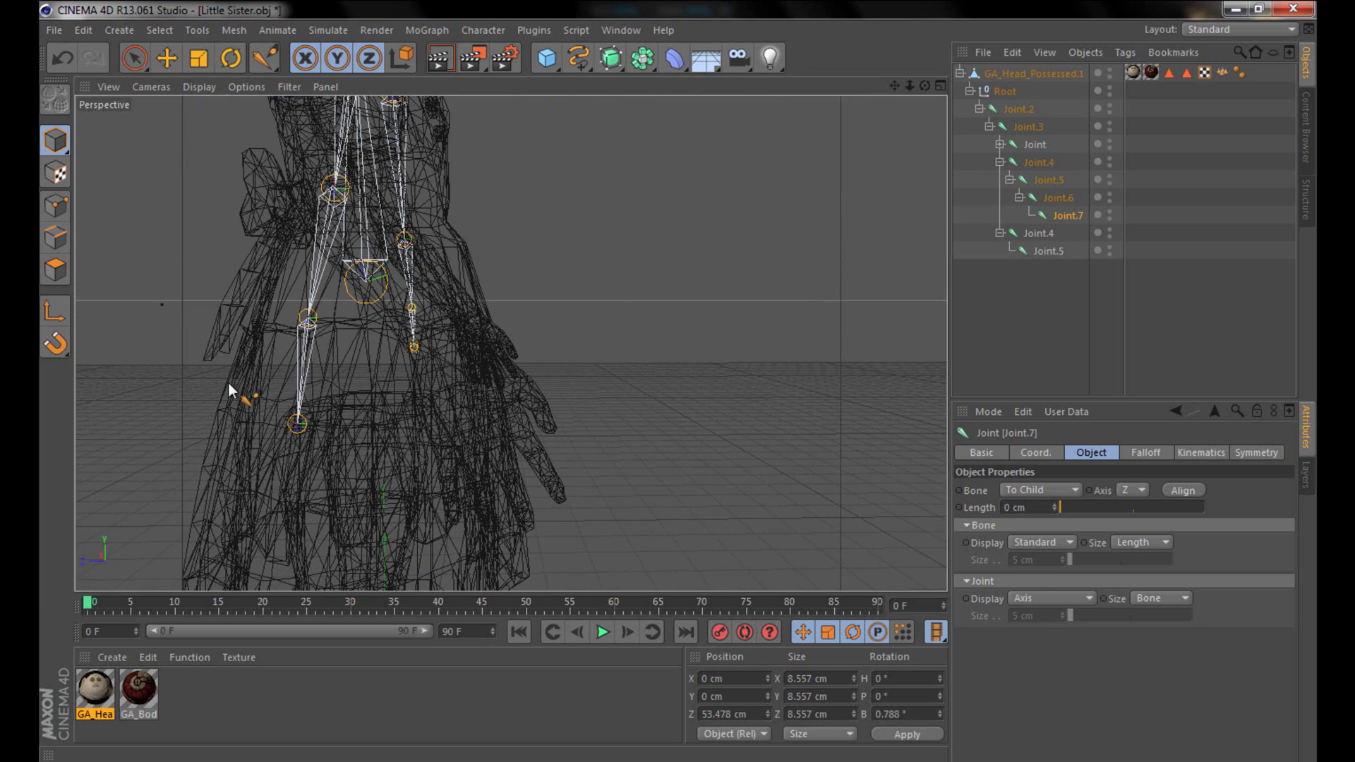
left_click(1035, 164)
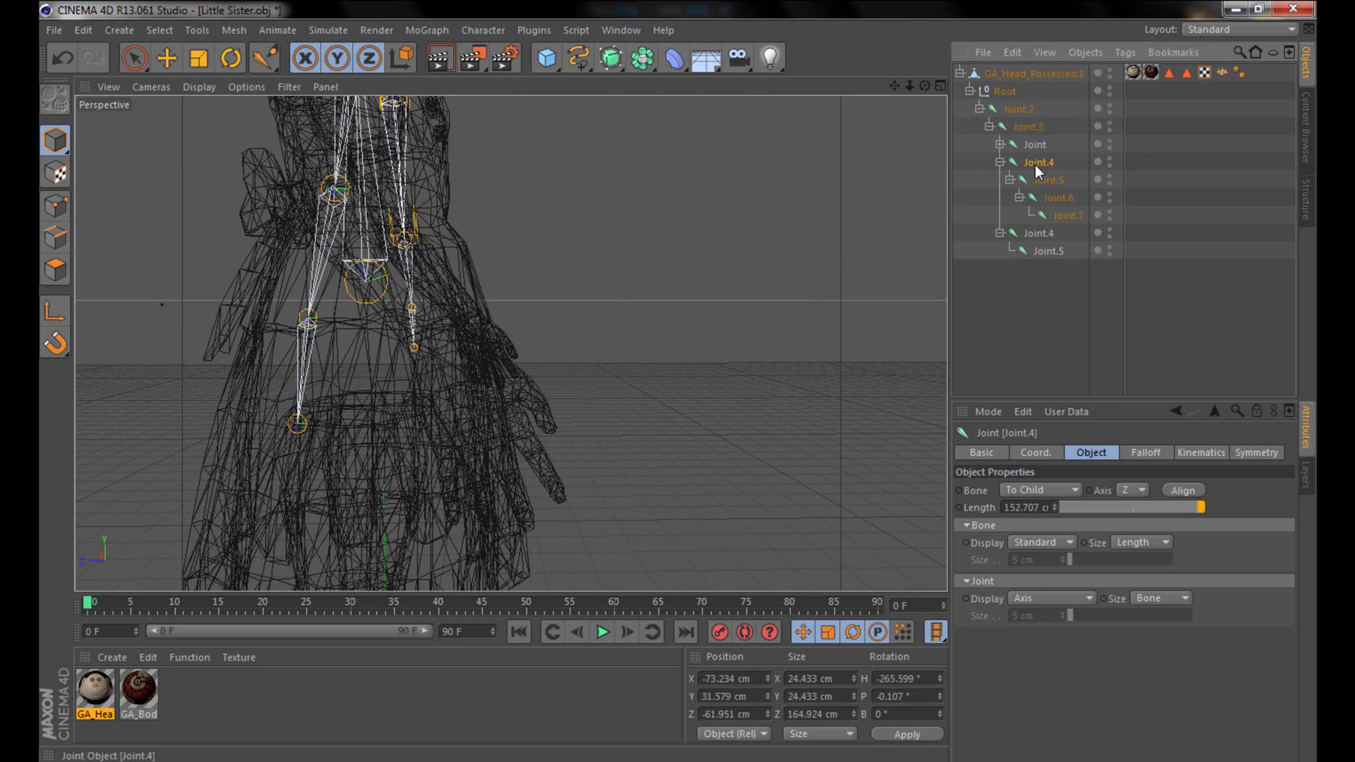
left_click(1044, 183)
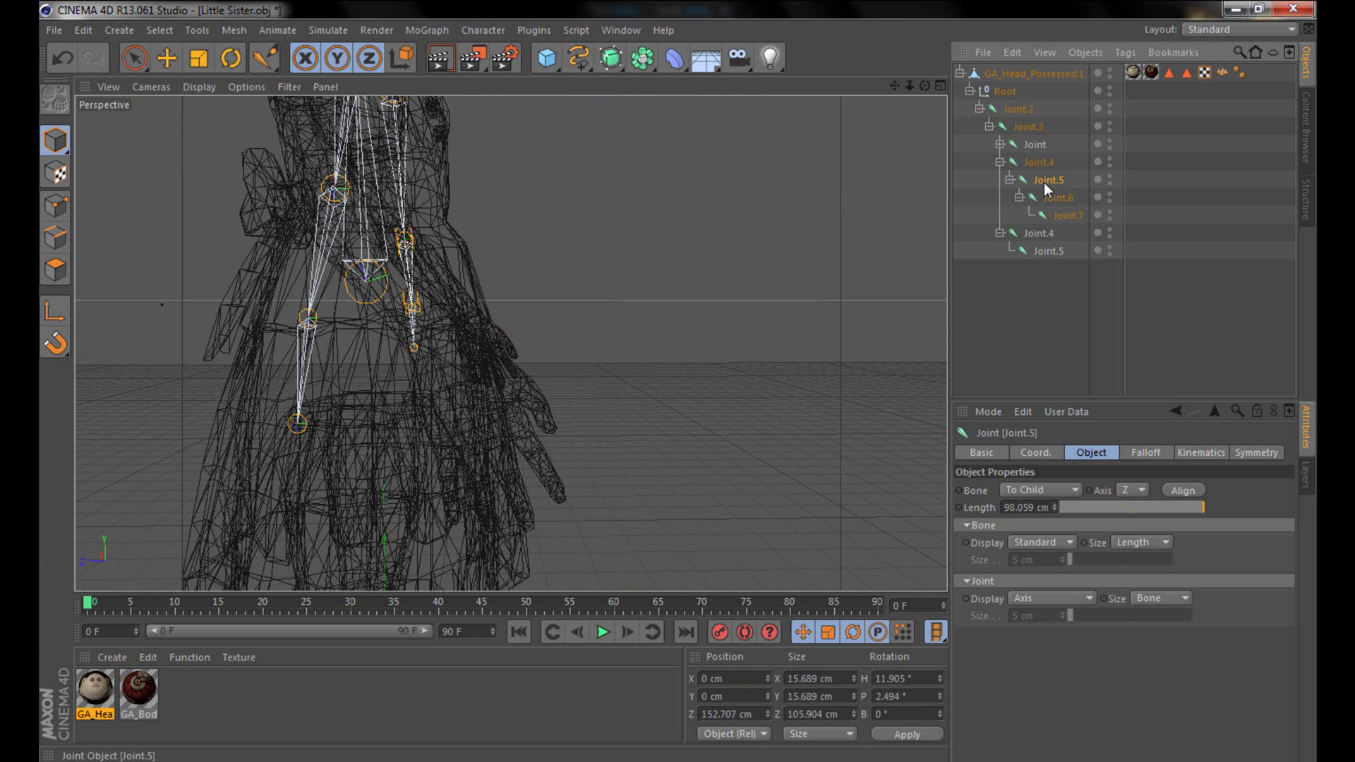
left_click(1049, 251)
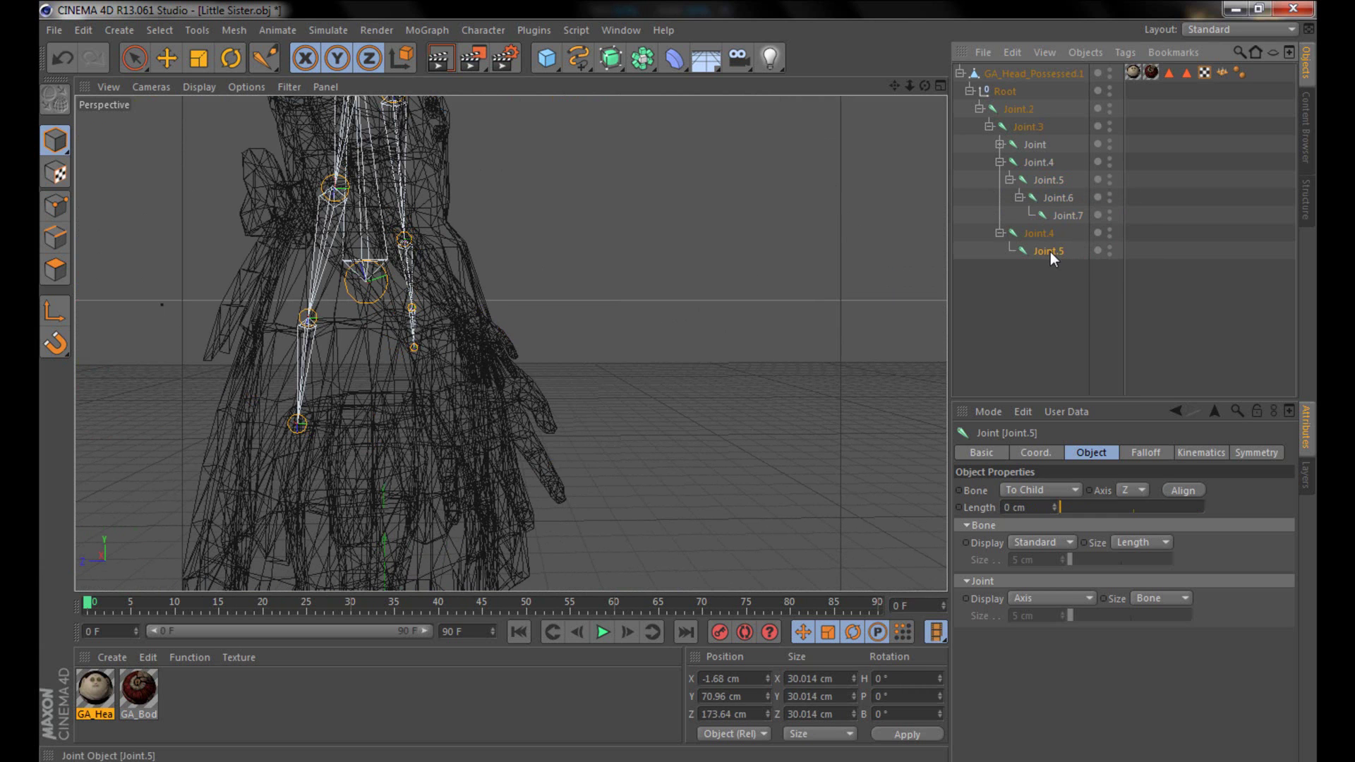
left_click(1020, 114)
left_click(1022, 125)
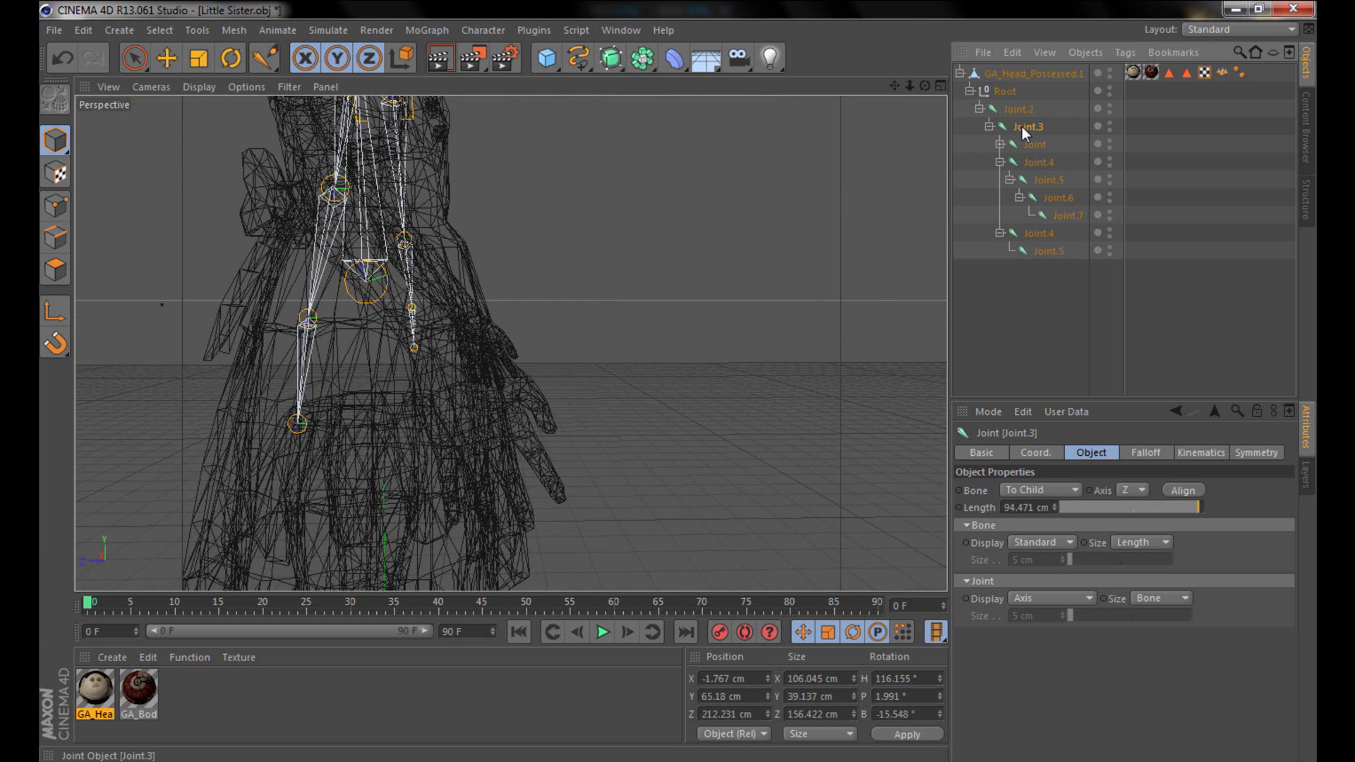
left_click_drag(372, 367, 201, 395, "alt")
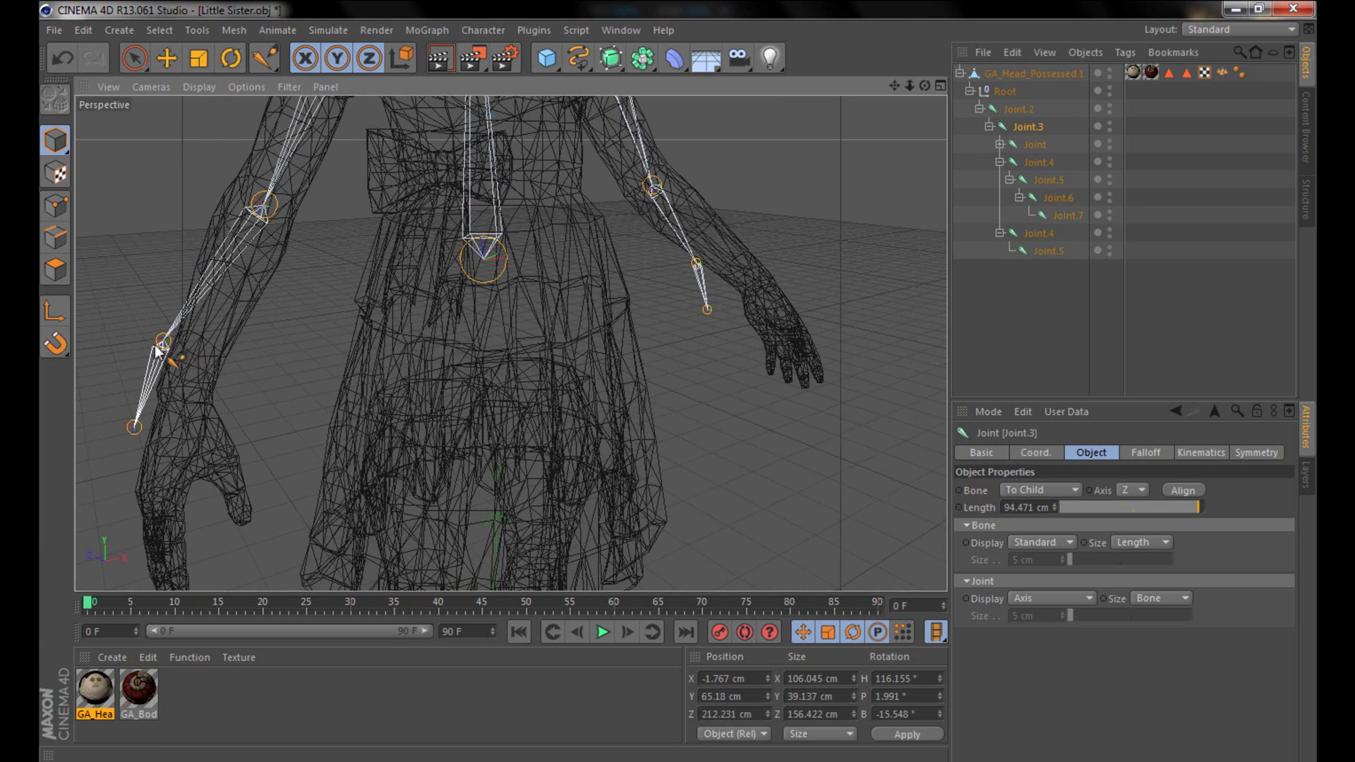
- Select the mirrored arm's wrist joint, Joint.2, and expand that arm's joint chain in the hierarchy
left_click(158, 381)
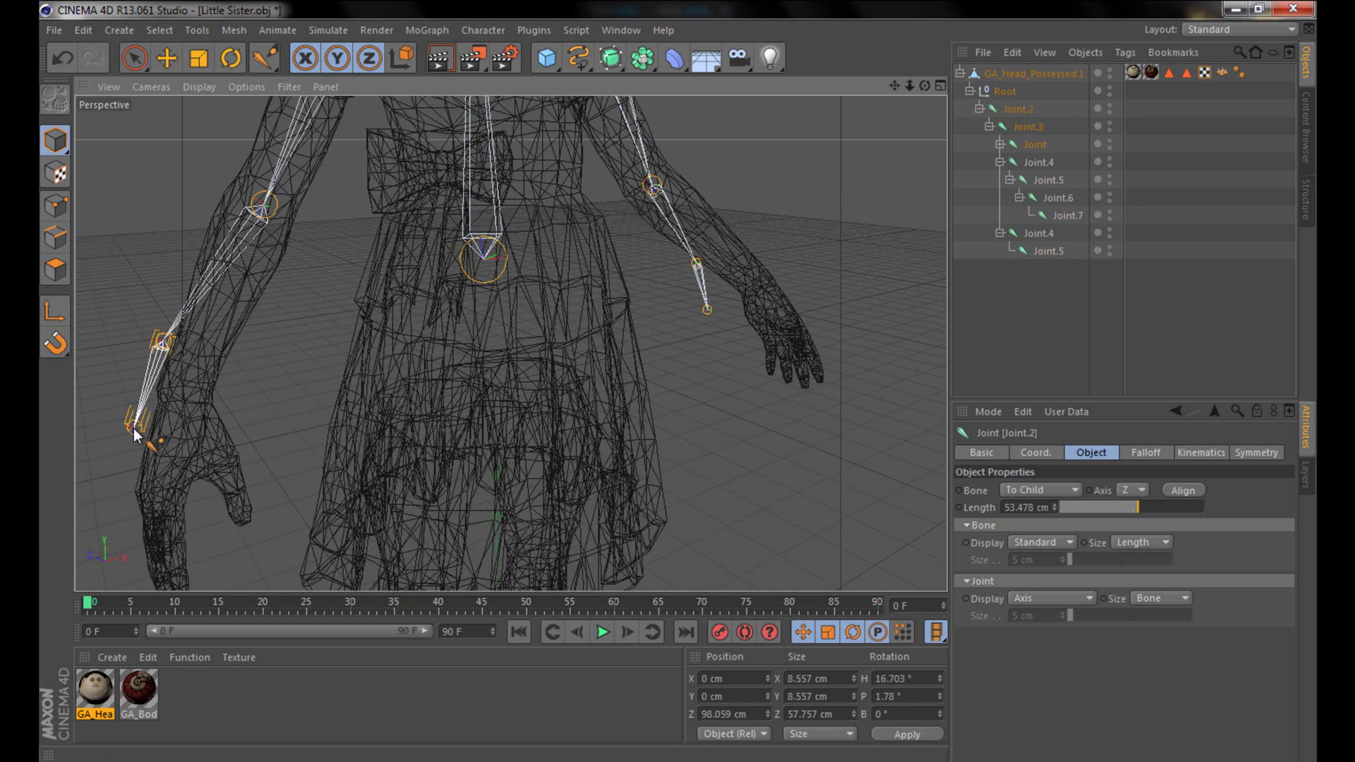
left_click(134, 429, "ctrl")
left_click(148, 391)
left_click(999, 144)
left_click(1009, 162)
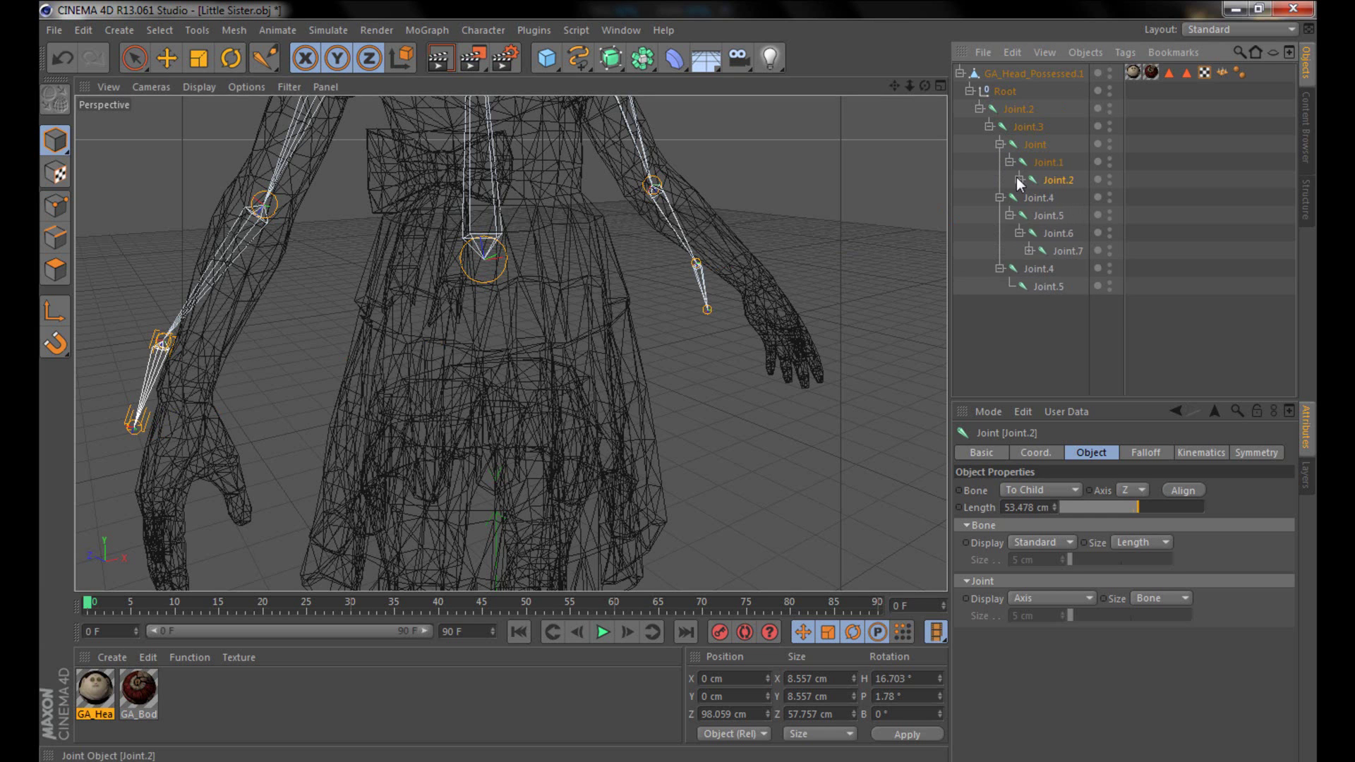
left_click(1020, 179)
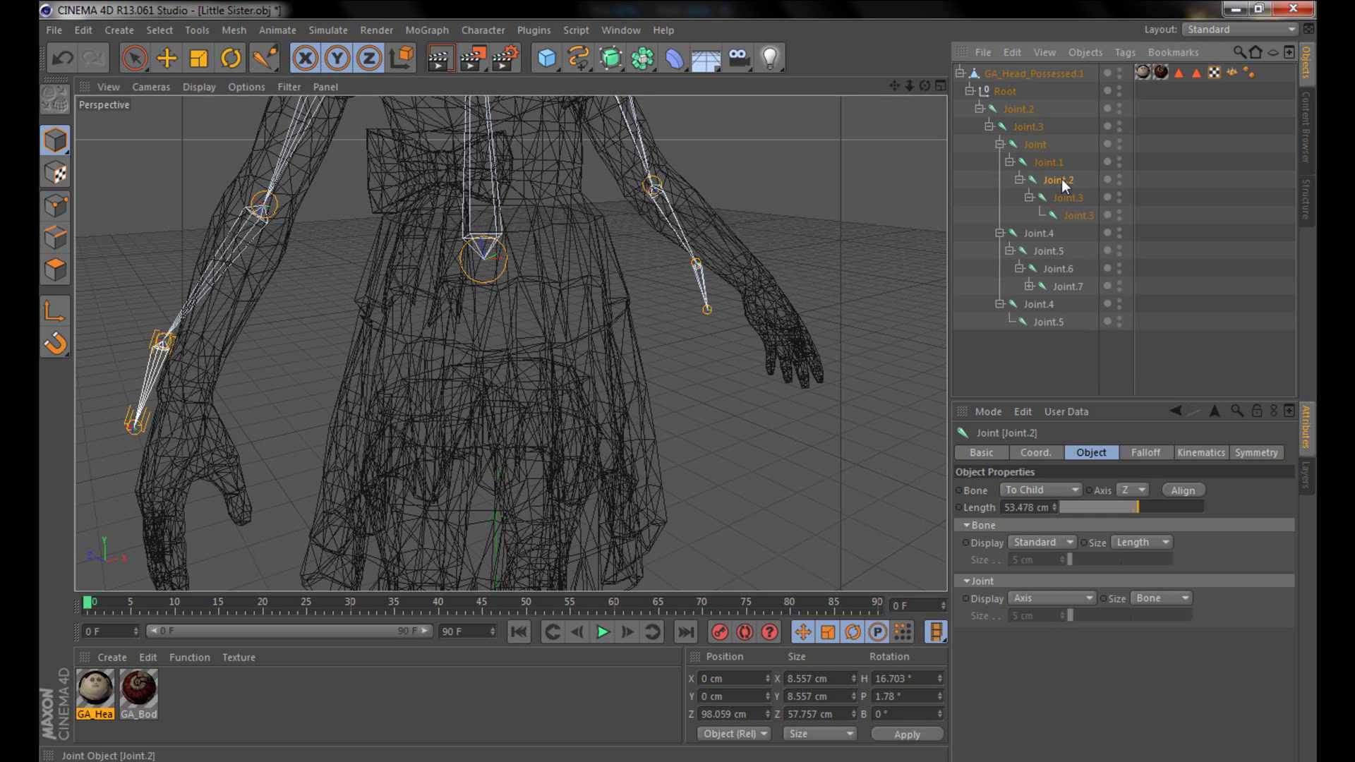
- Select the wrist joints of both arms, Joint.6 and Joint.2, together in the hierarchy
left_click(1049, 251, "ctrl")
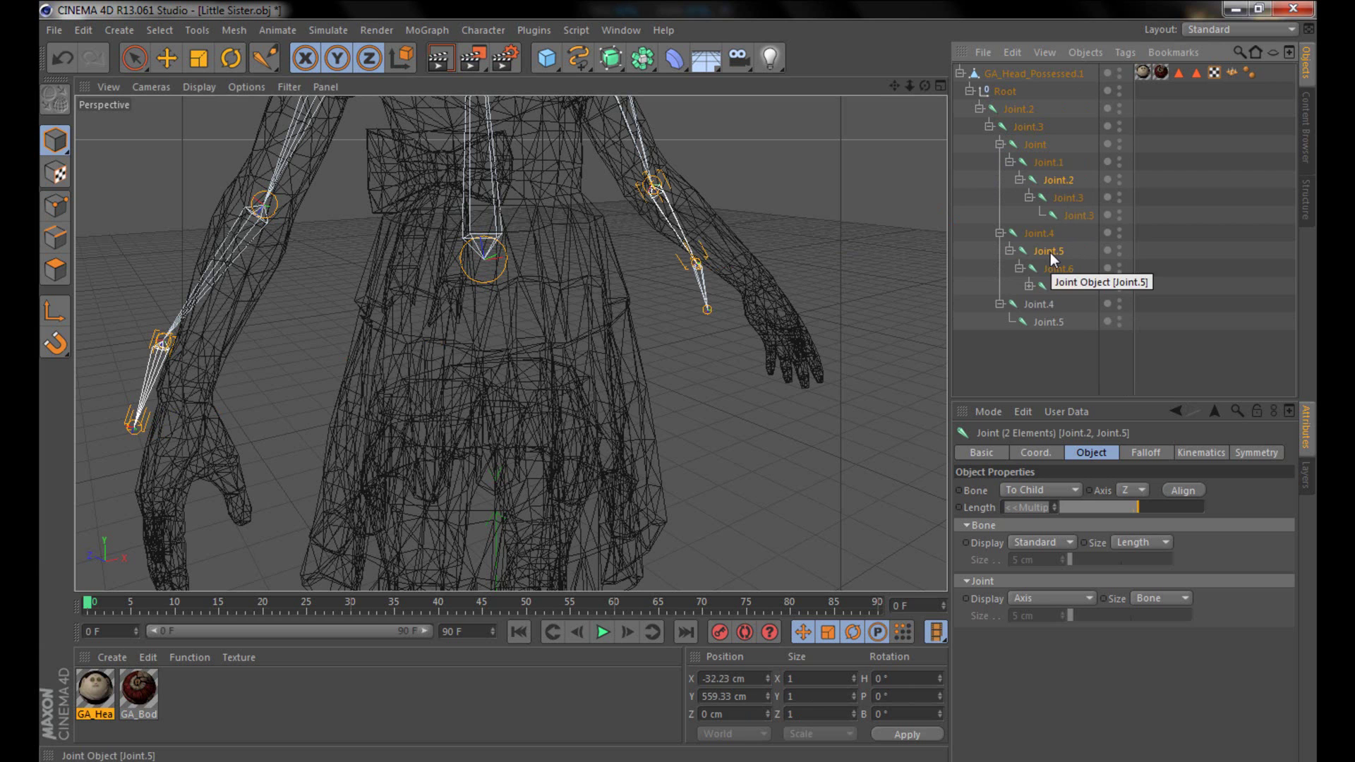
left_click(1066, 199)
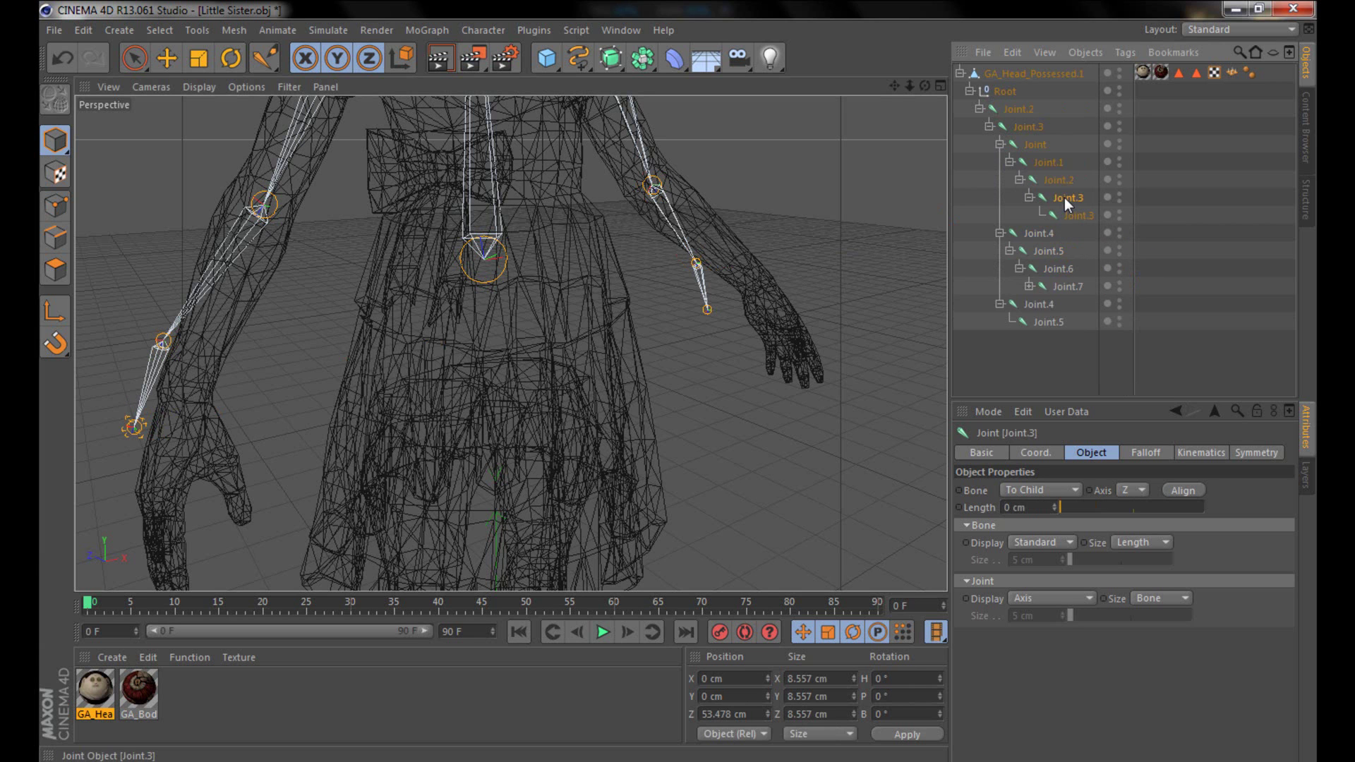
left_click(1049, 162)
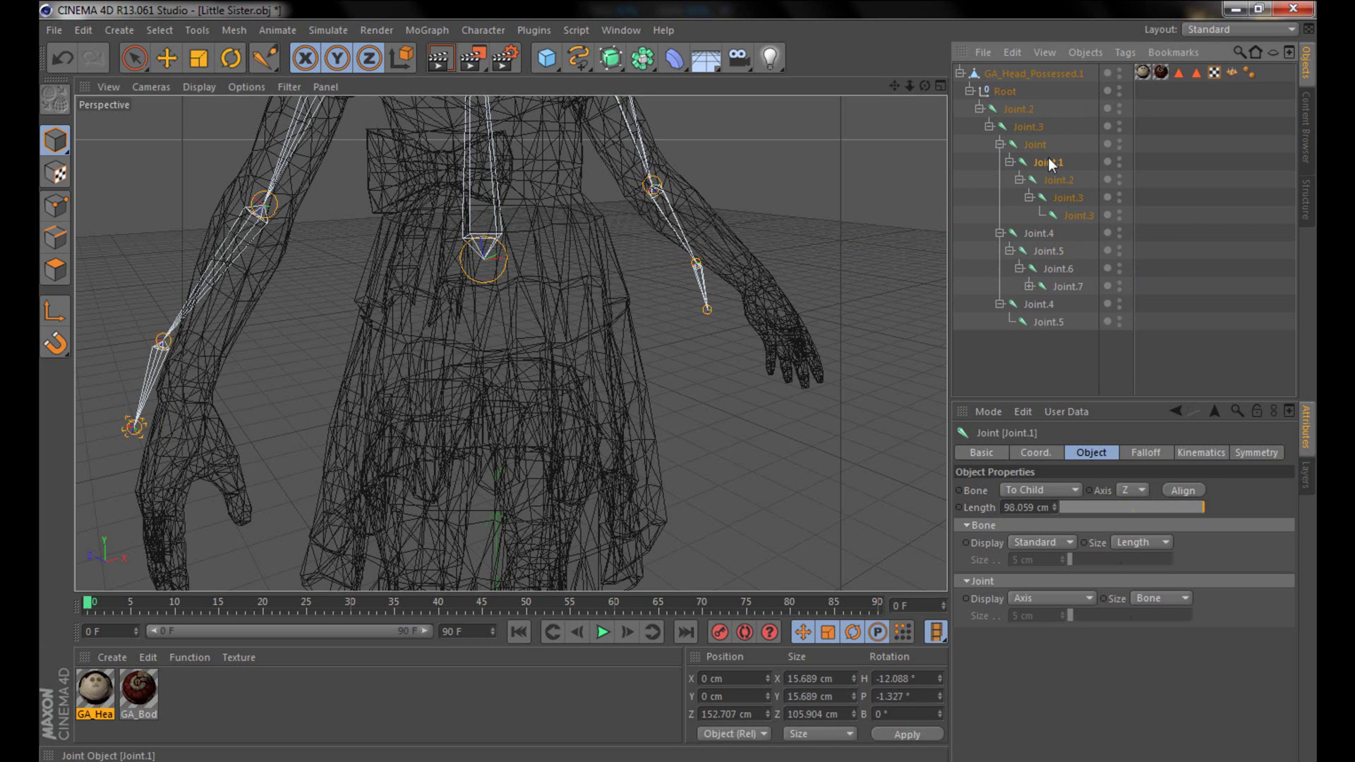
left_click(1051, 269)
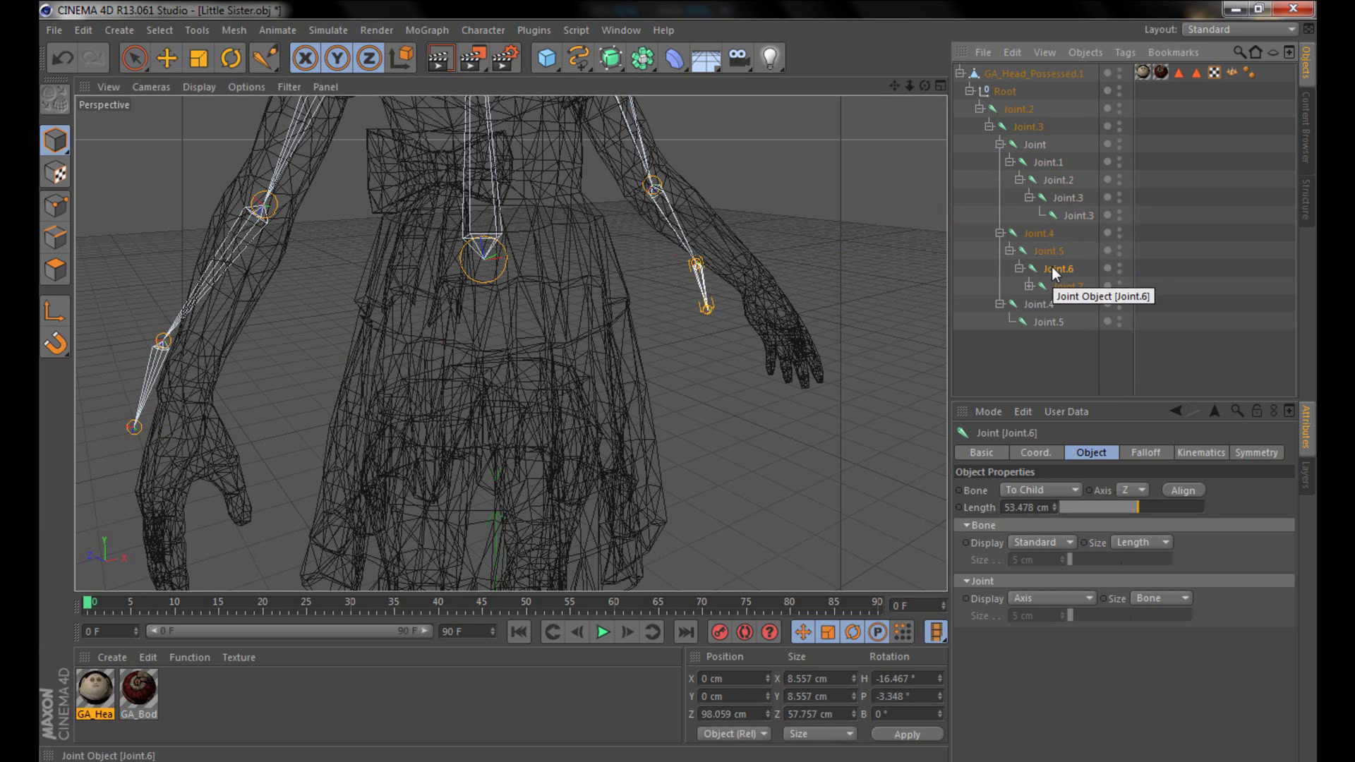
left_click(1058, 180, "ctrl")
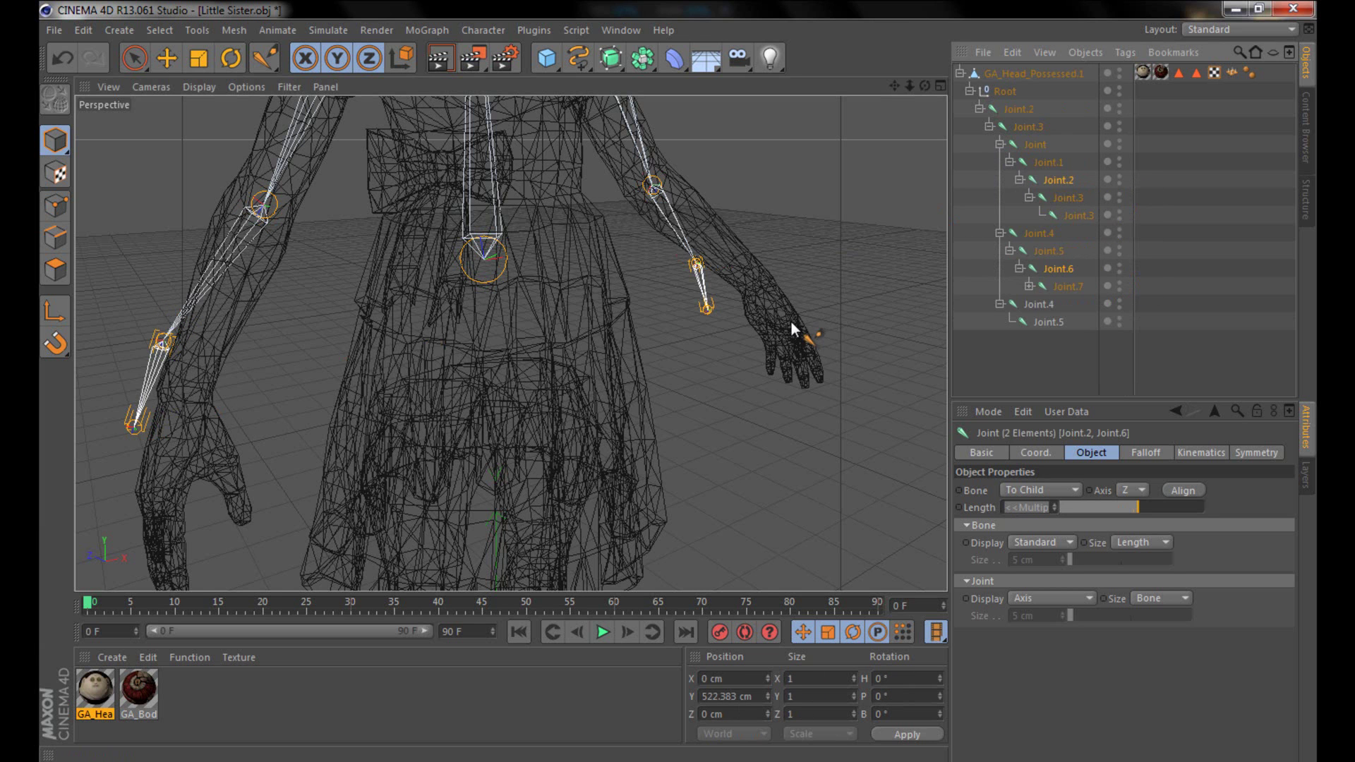
- Move both arms' wrist joints forward and slightly down into the wrists, to about Y 508 cm and Z -69 cm
left_click_drag(233, 400, 571, 346, "alt")
scroll(572, 346, "down", 3)
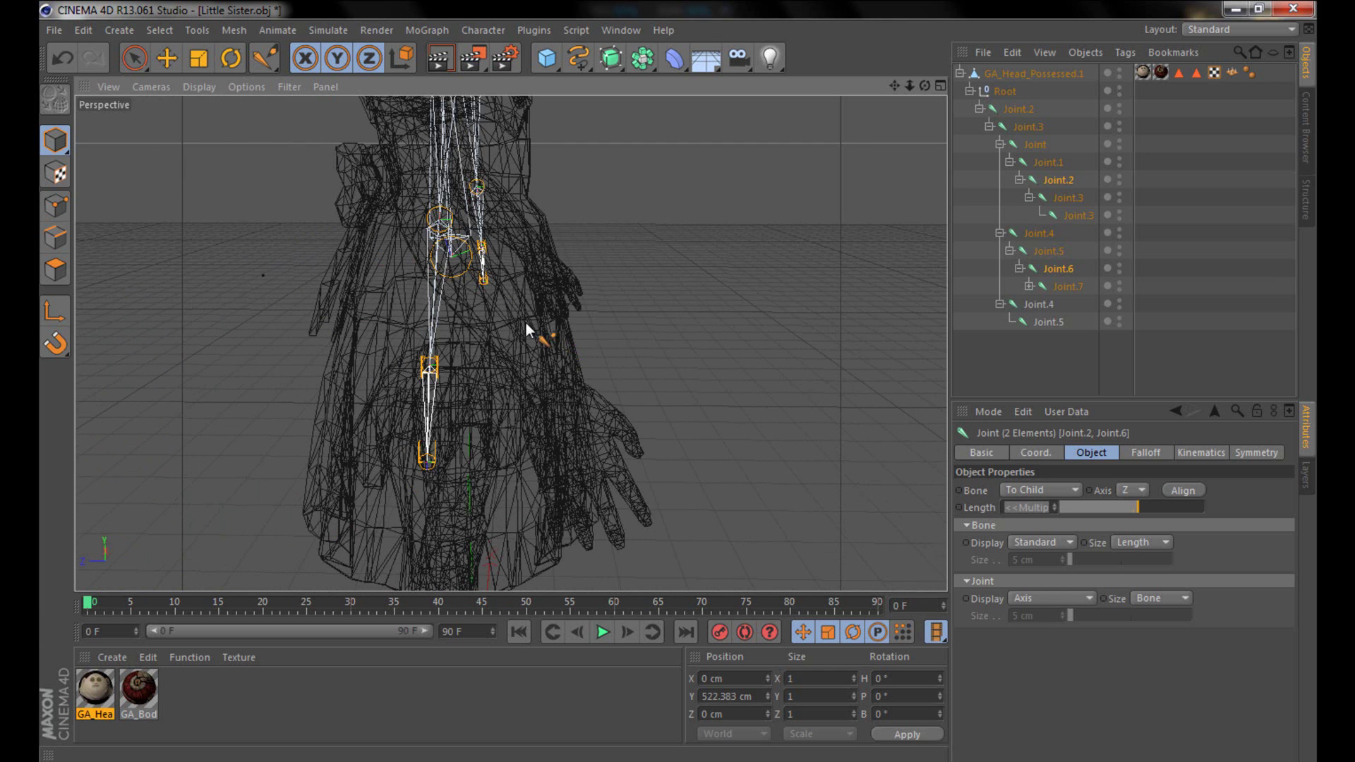
scroll(527, 323, "up", 1)
left_click(167, 58)
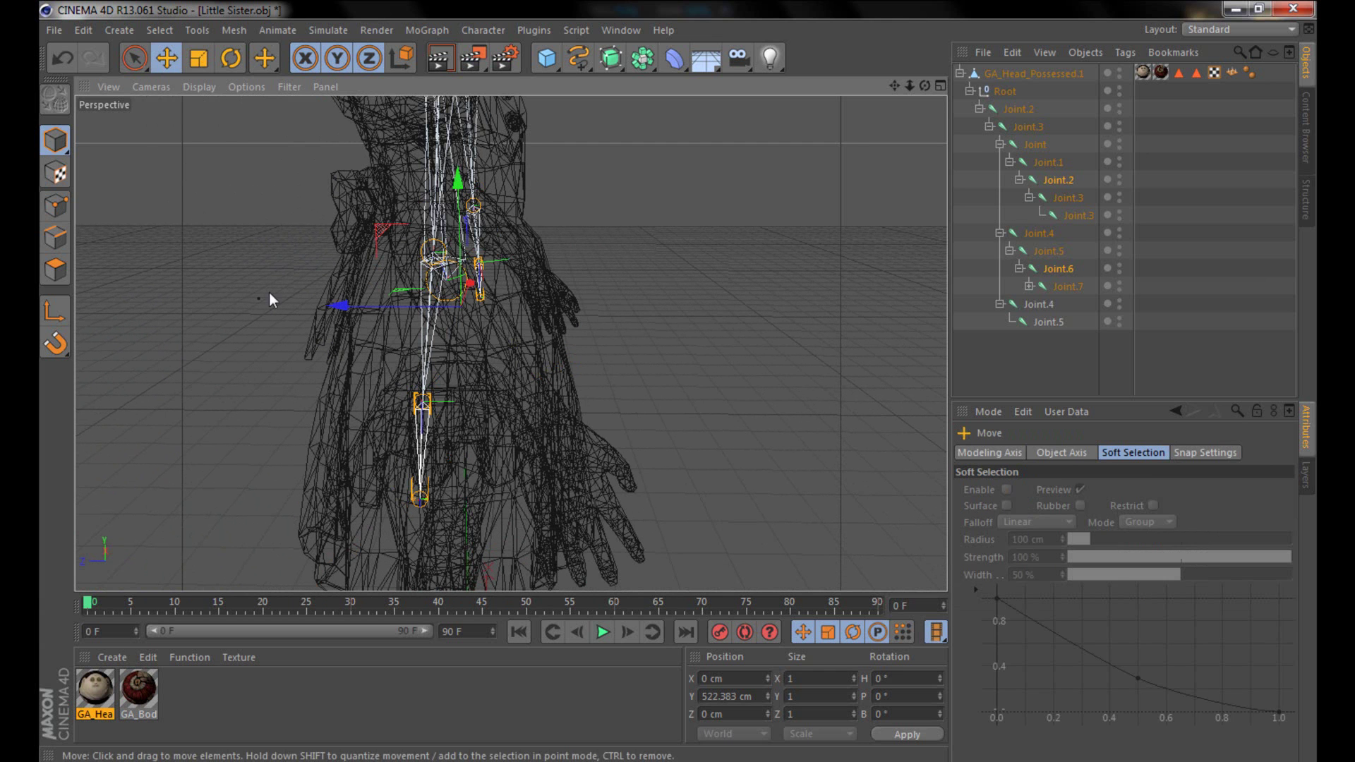
left_click_drag(358, 311, 417, 319)
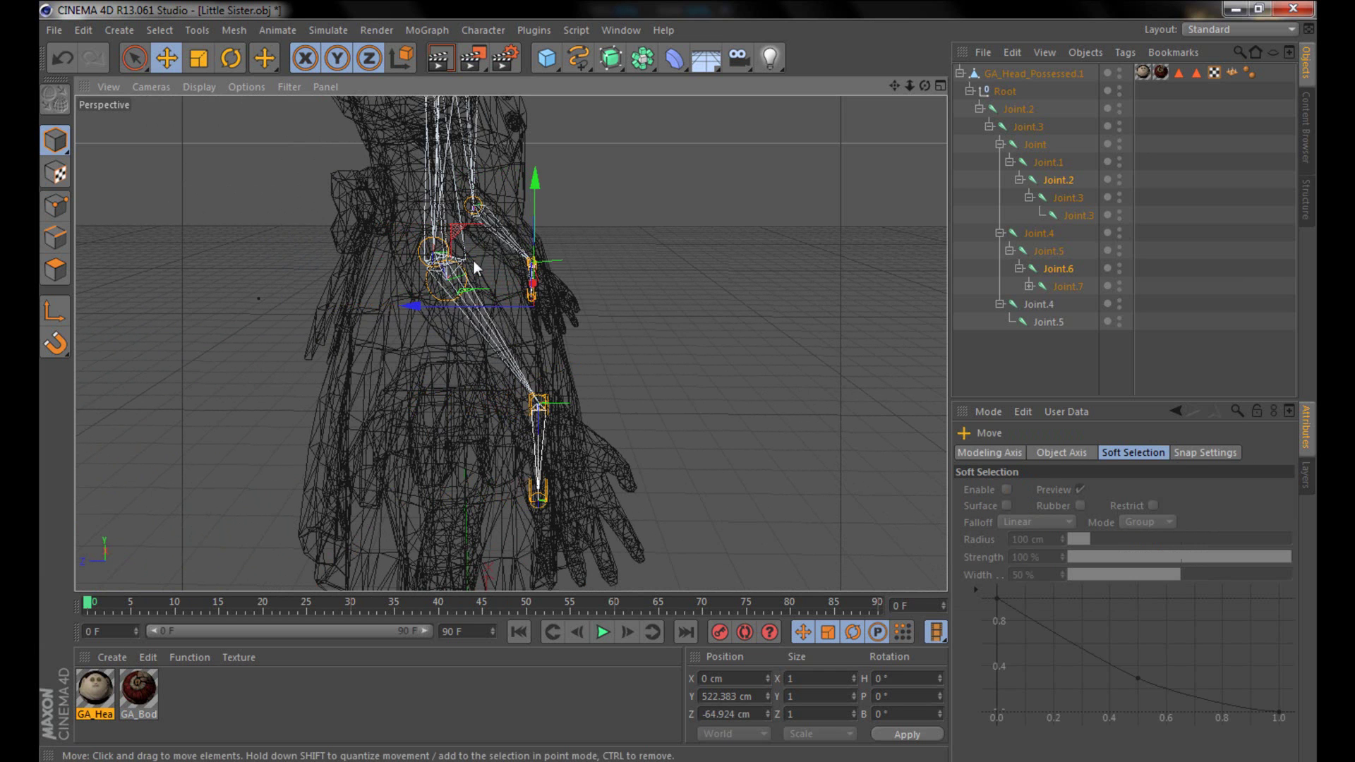
left_click_drag(529, 188, 529, 195)
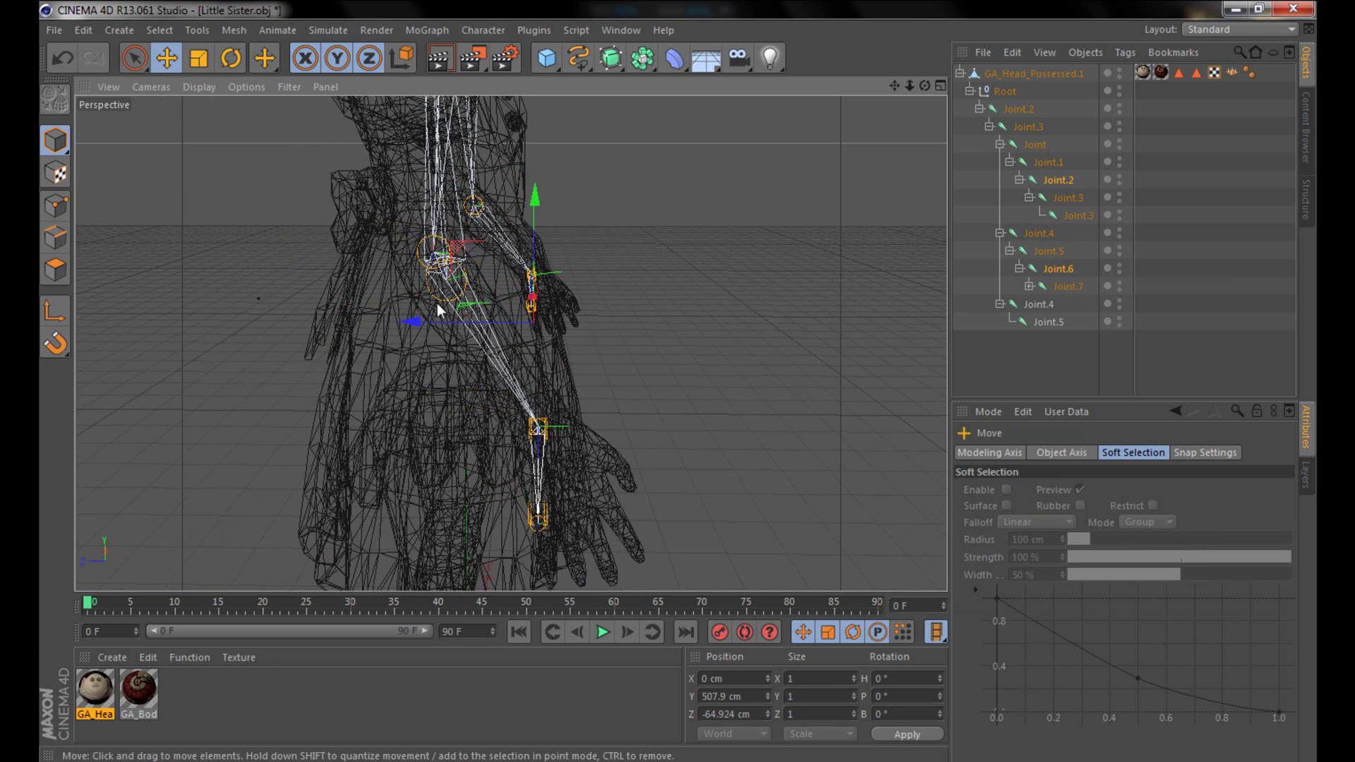
left_click_drag(422, 320, 430, 323)
scroll(613, 466, "up", 4)
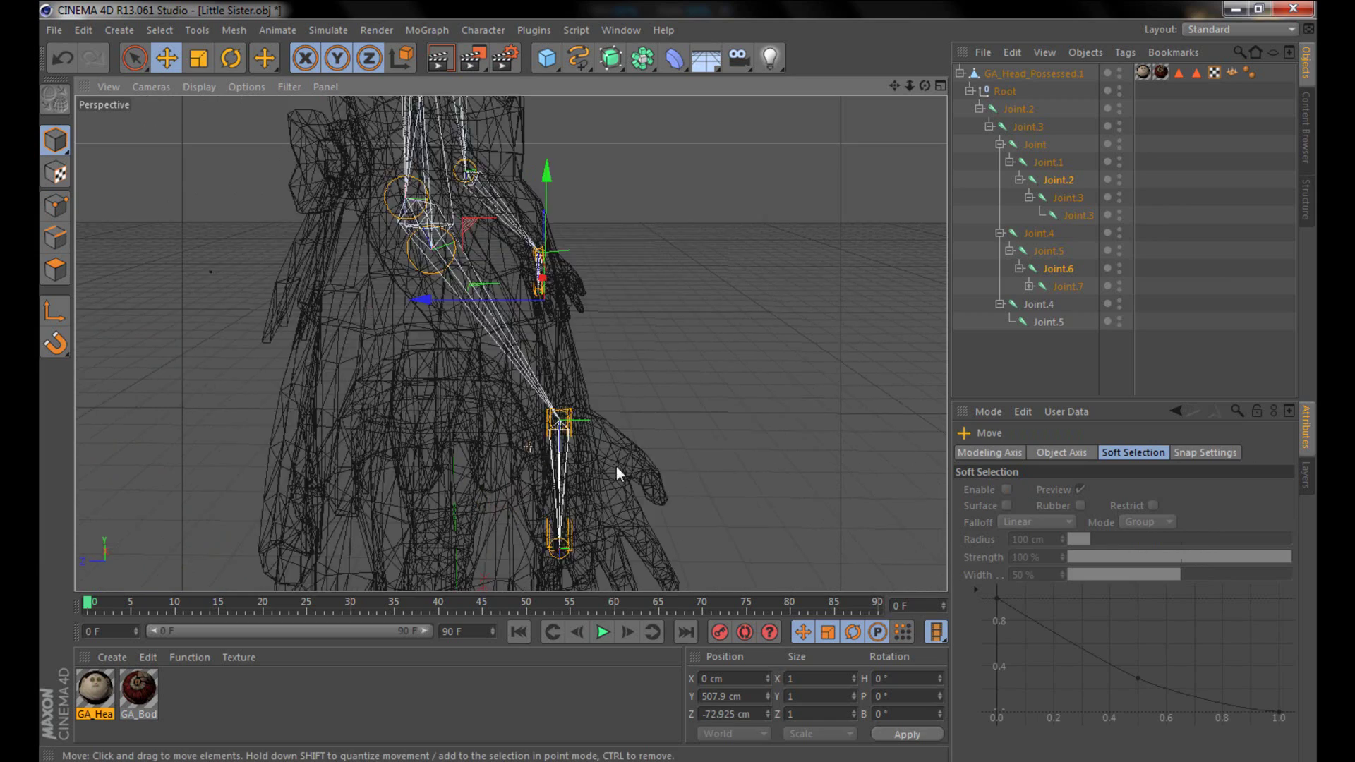
left_click_drag(593, 459, 616, 430, "alt")
scroll(593, 462, "up", 3)
left_click_drag(504, 330, 490, 329)
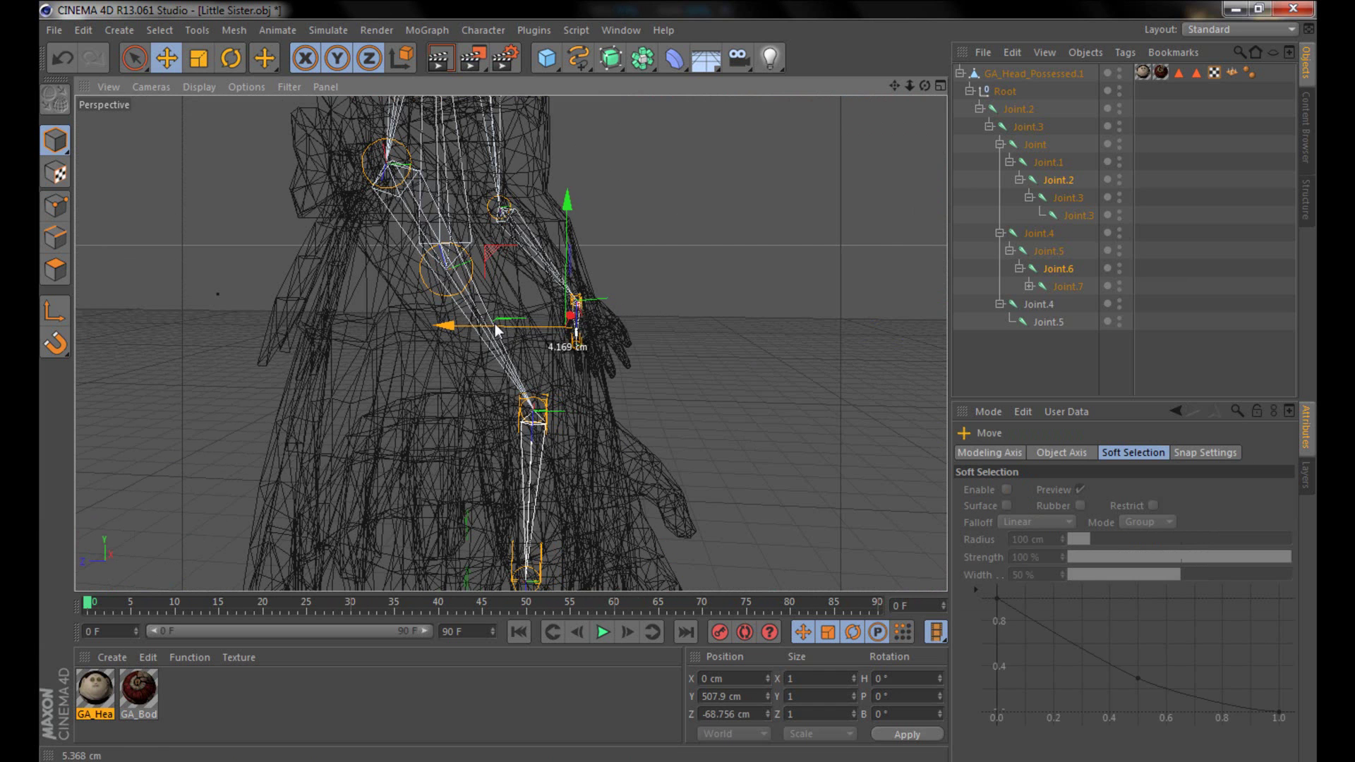
- Select the hand joints of both arms, Joint.3 and Joint.7, and move them to about Y 471 cm and Z -93 cm
left_click(1064, 198)
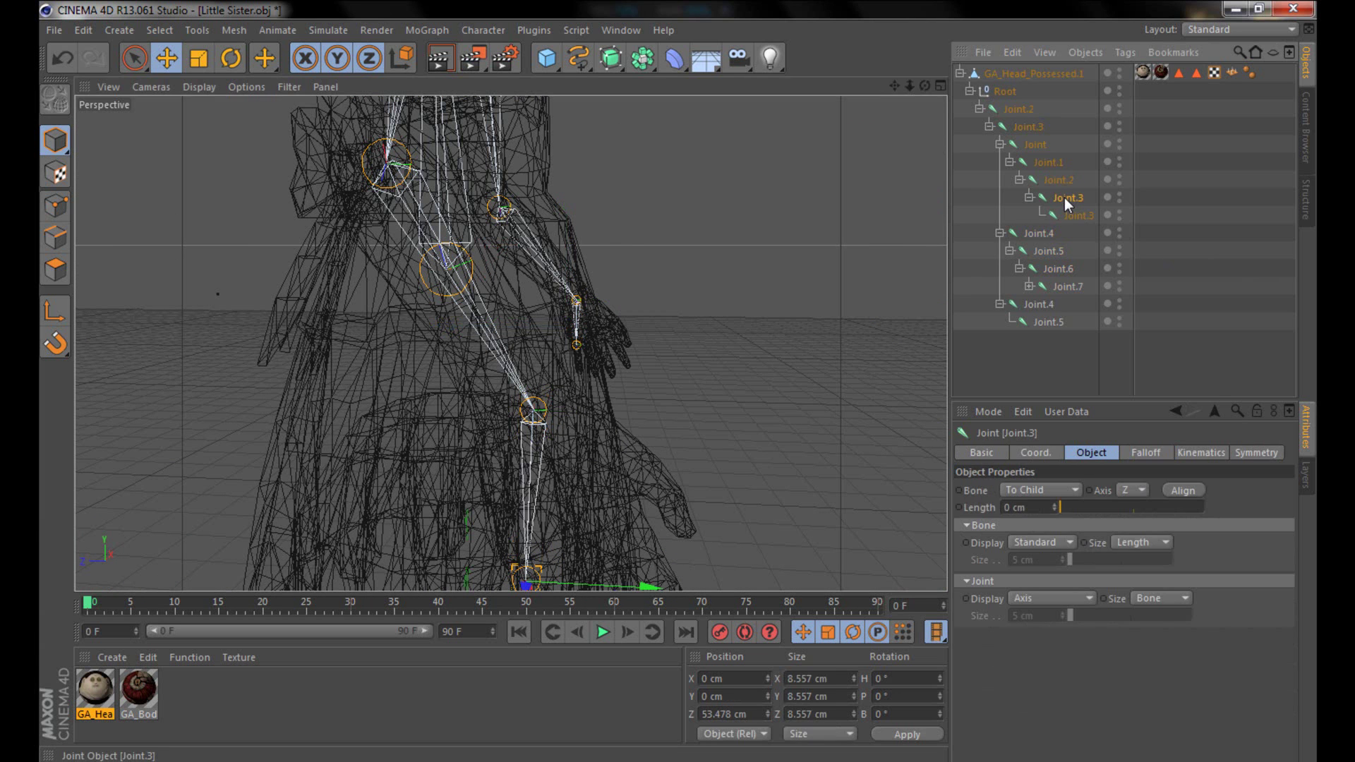
left_click(1068, 285, "ctrl")
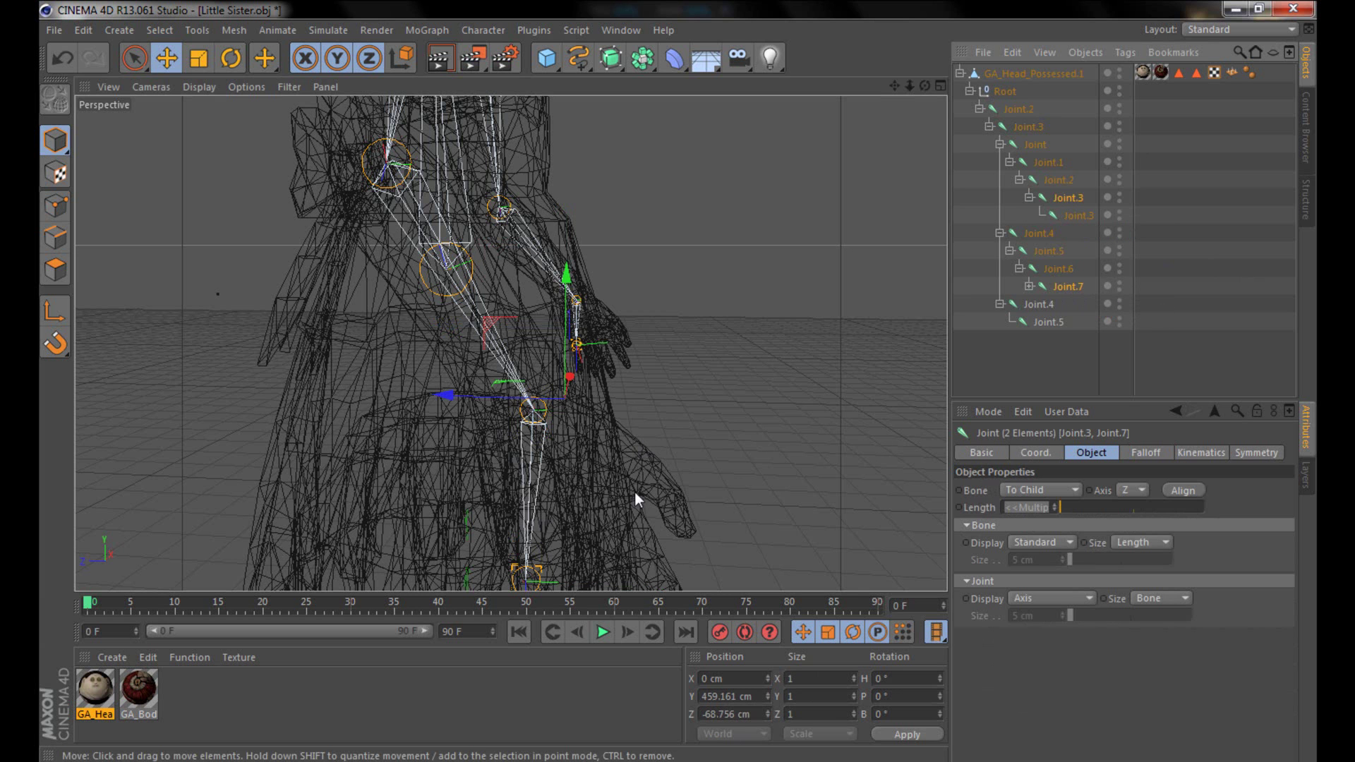
scroll(642, 445, "up", 3)
left_click_drag(474, 343, 500, 345)
left_click_drag(626, 237, 622, 212)
left_click_drag(506, 330, 498, 329)
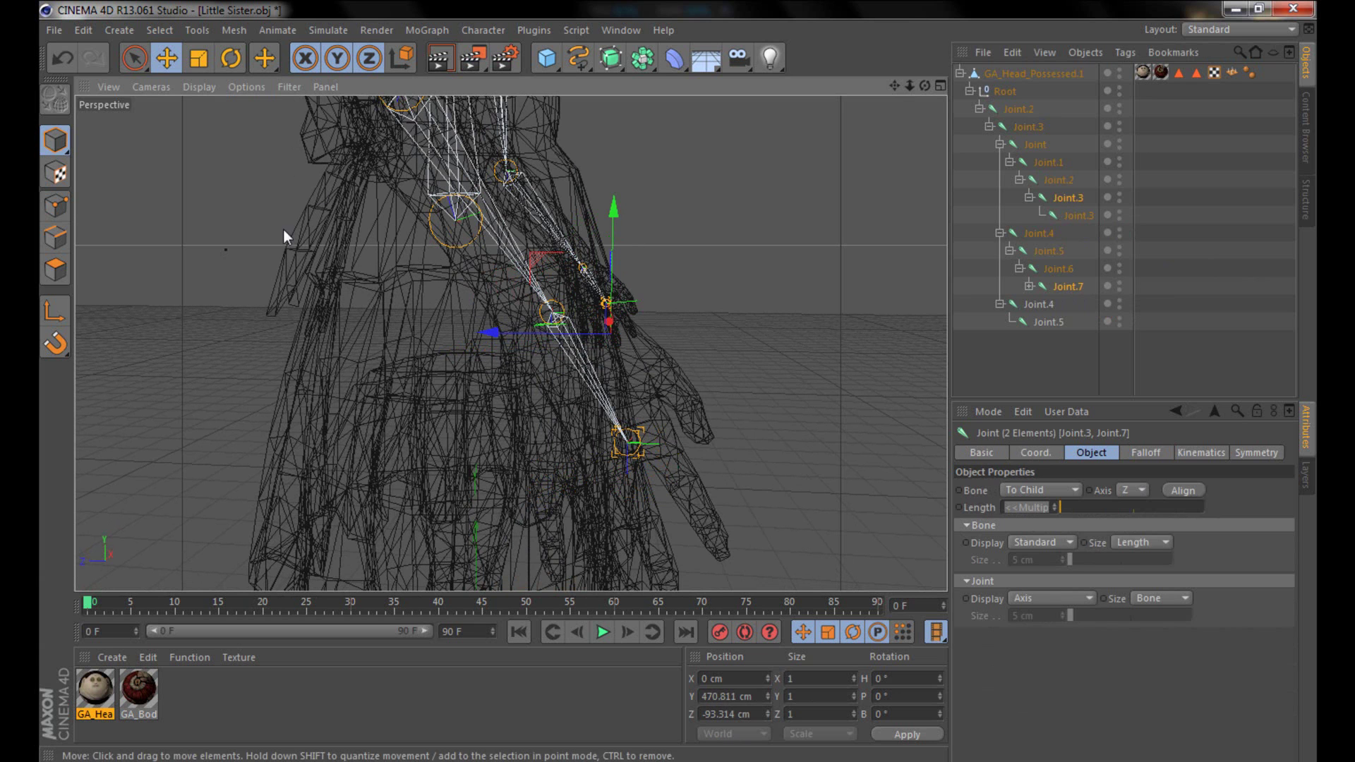
- Switch the perspective view to Gouraud Shading and shift both hand joints back to about Z -86 cm
left_click(201, 86)
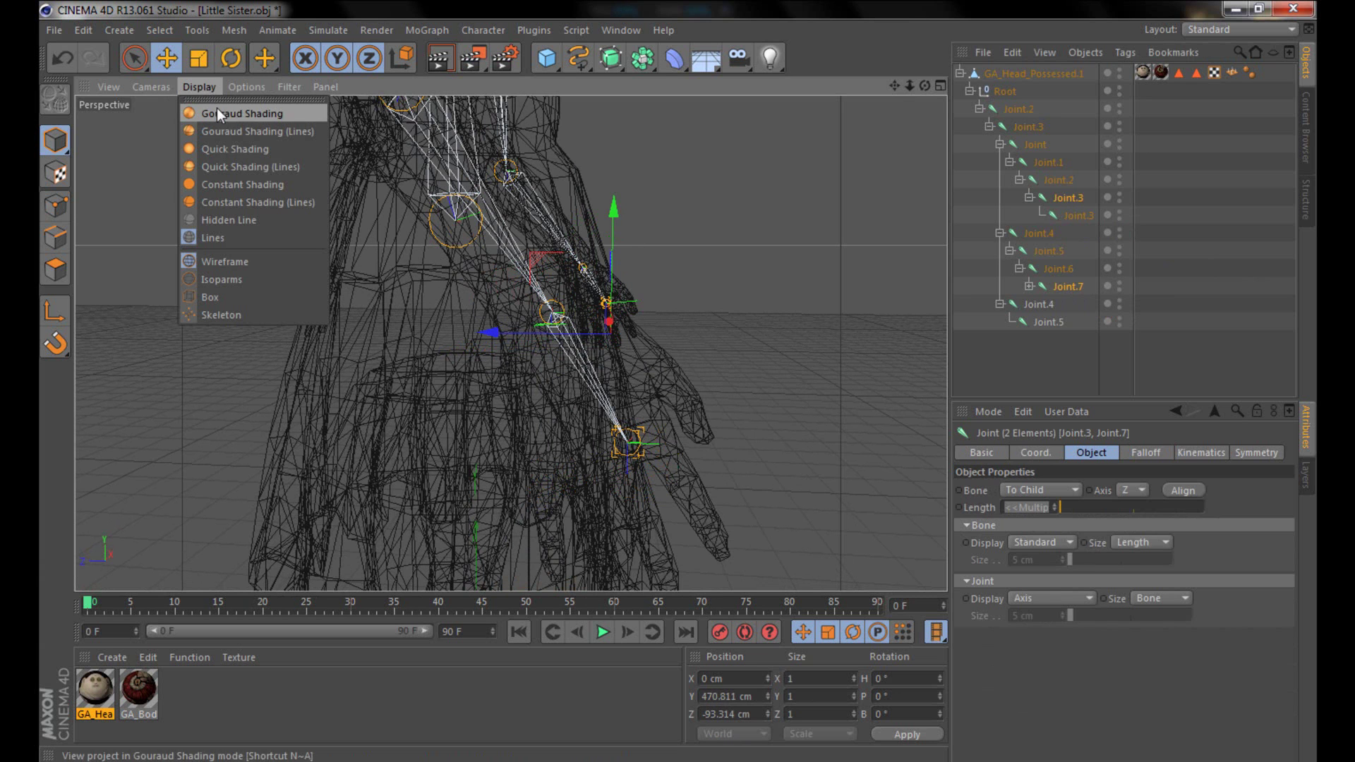
left_click(219, 110)
left_click_drag(544, 325, 478, 325)
- Examine from several angles how the arm and upper-body joints sit inside the shaded character
left_click_drag(613, 353, 723, 315, "alt")
middle_click_drag(723, 315, 170, 395, "alt")
left_click_drag(788, 275, 708, 267, "alt")
right_click_drag(709, 266, 802, 214, "alt")
left_click_drag(802, 214, 676, 291, "alt")
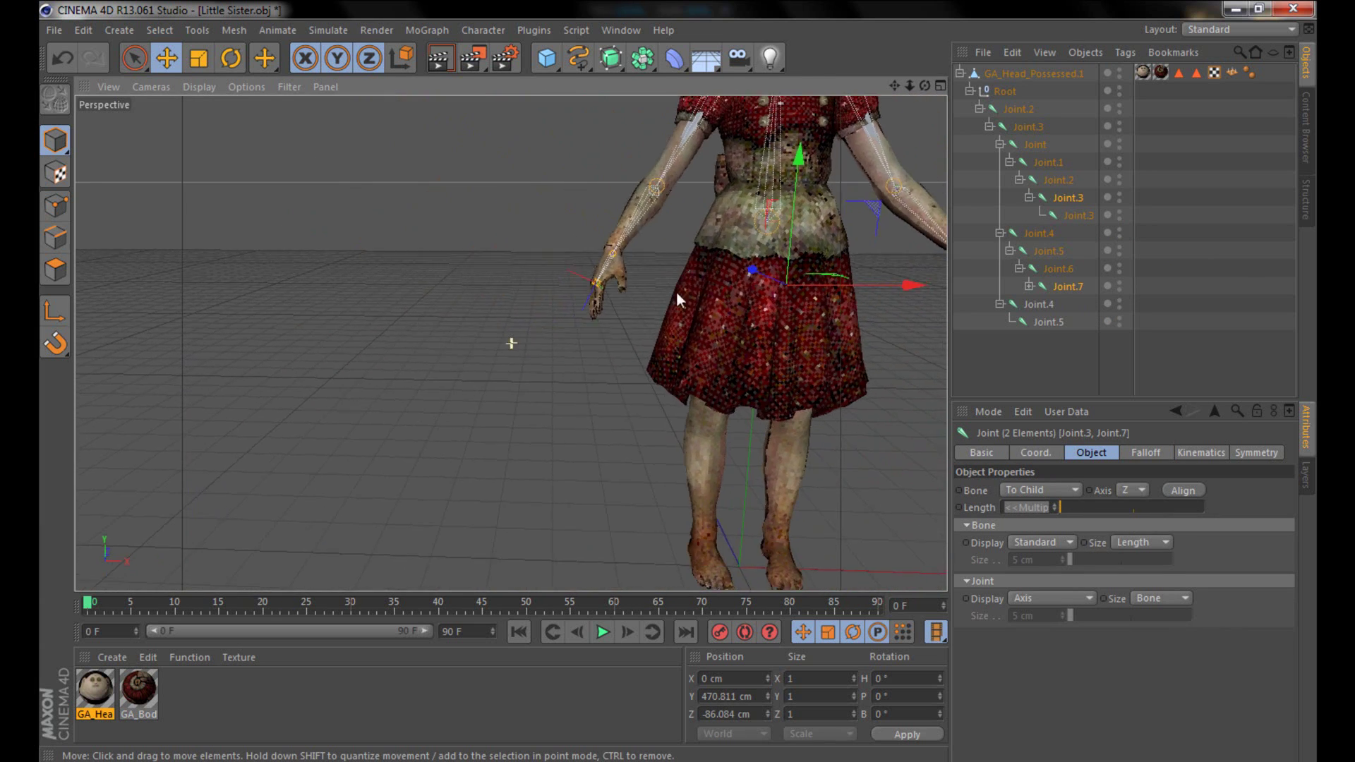
middle_click_drag(676, 291, 565, 422, "alt")
mouse_move(614, 335)
left_mouse_down("alt")
mouse_move(346, 341)
mouse_move(650, 320)
mouse_move(603, 316)
mouse_move(625, 311)
left_mouse_up("alt")
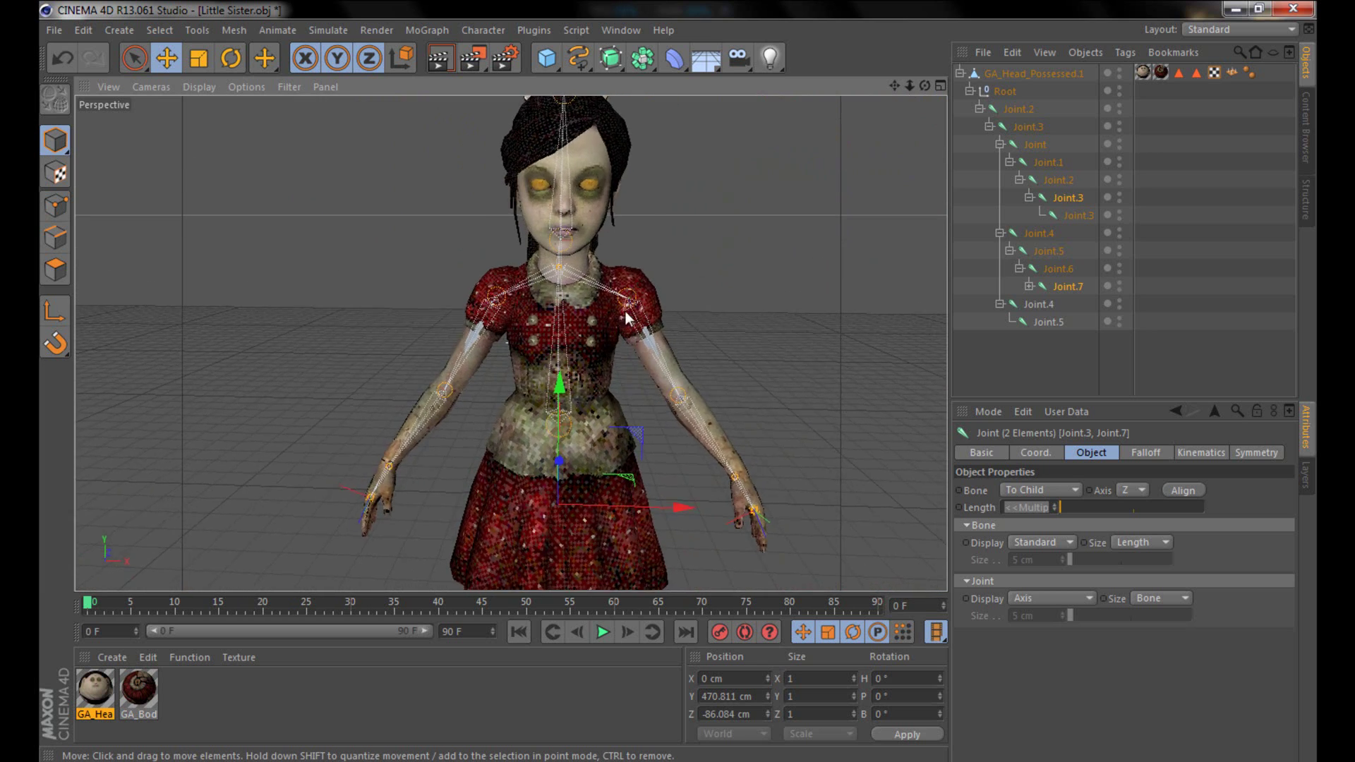
middle_click_drag(626, 311, 634, 196, "alt")
- Draw mirrored leg joint chains from the pelvis joint, Joint.2, in the front view, placing joints at the hips, knees, ankles and feet
left_click(1012, 109)
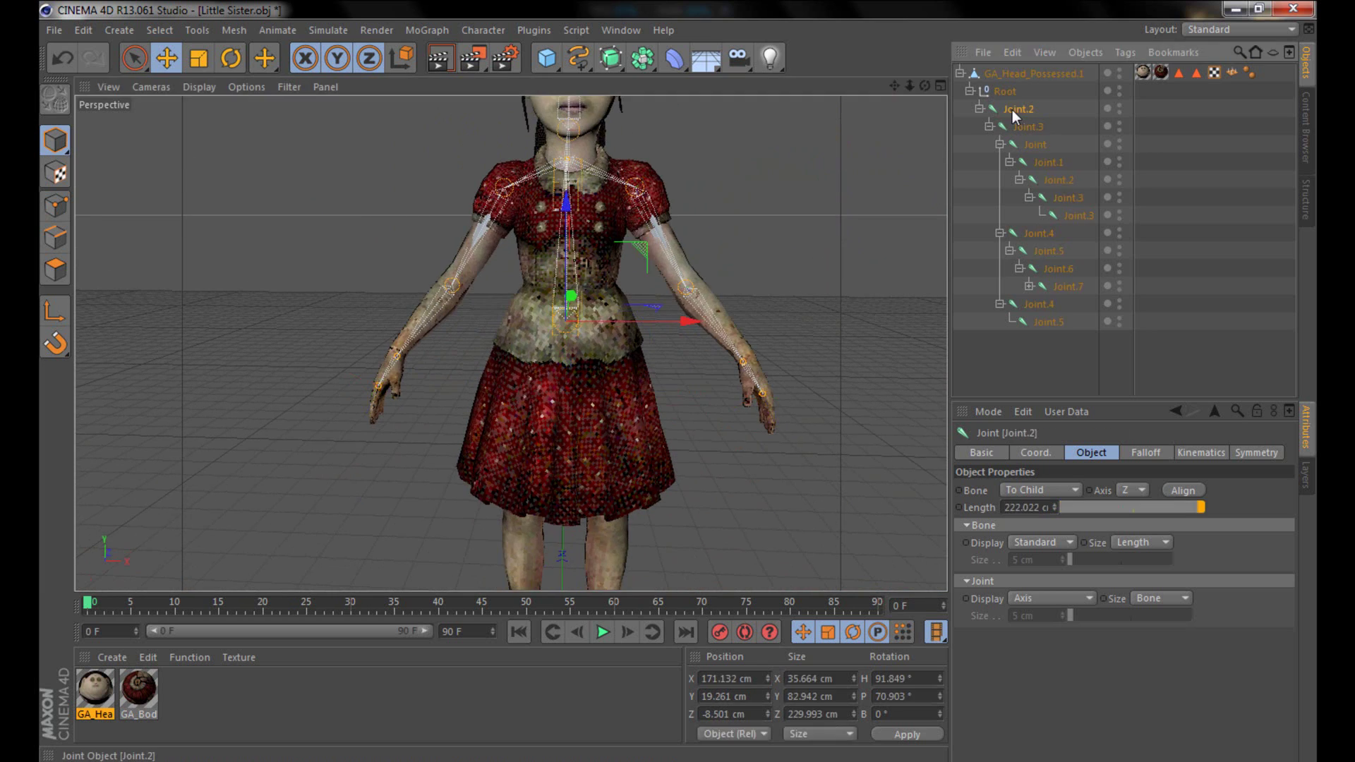
left_click_drag(264, 58, 317, 115)
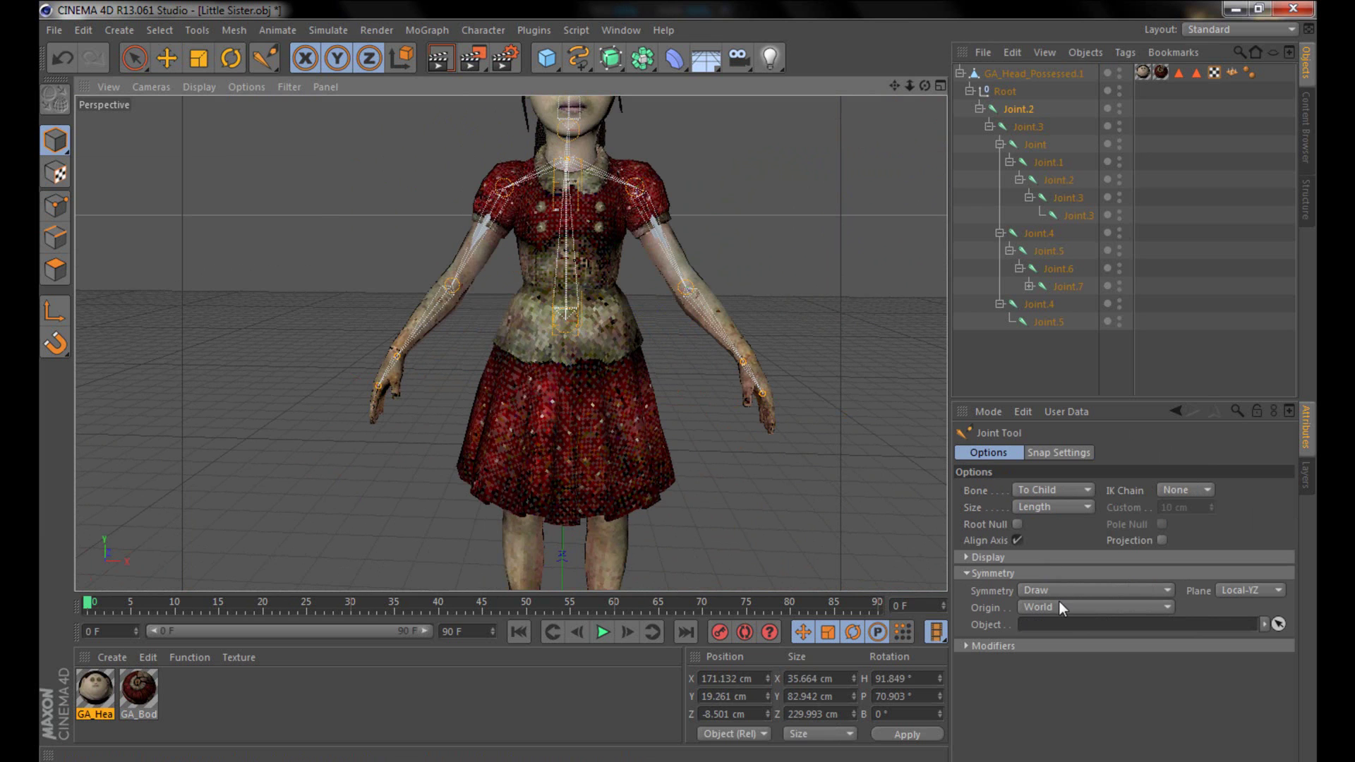
middle_click(768, 415)
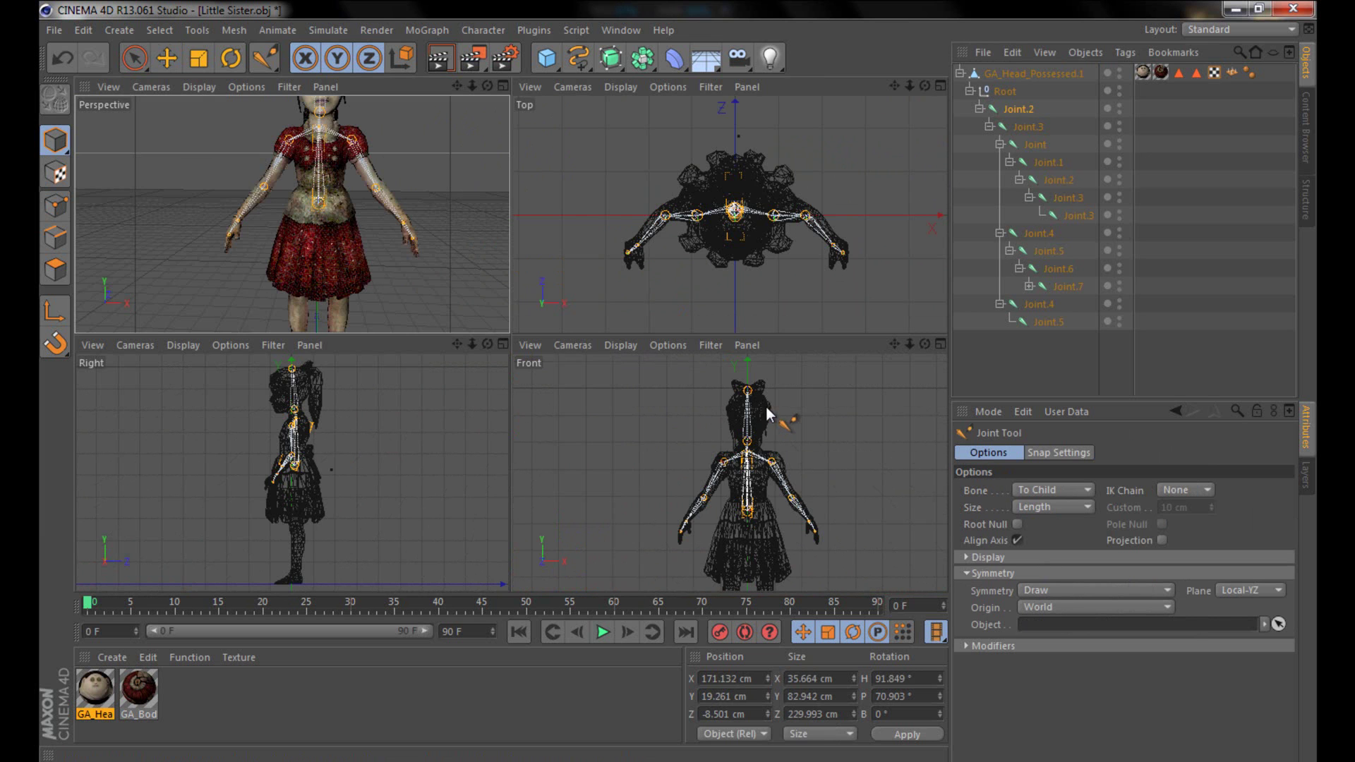
middle_click(579, 455)
middle_click_drag(588, 468, 603, 328, "alt")
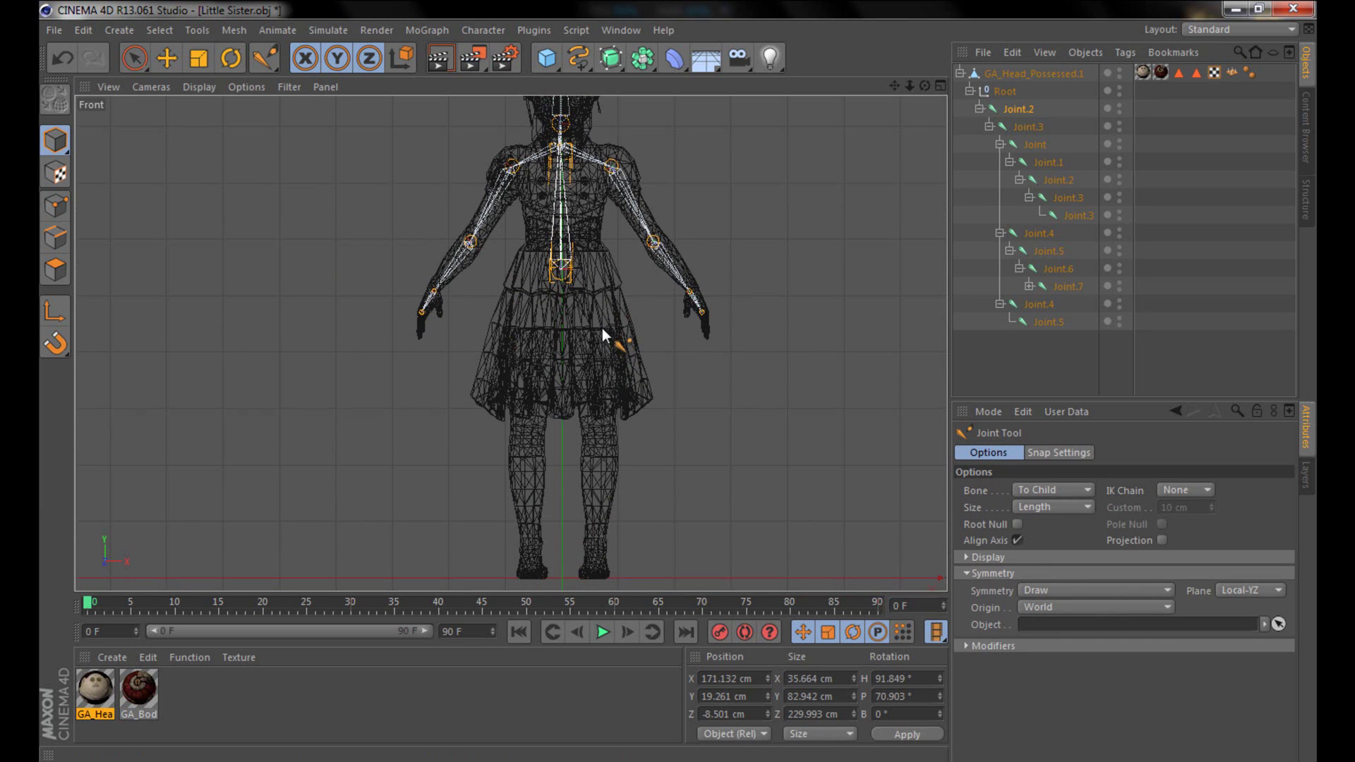
left_click(590, 283, "ctrl")
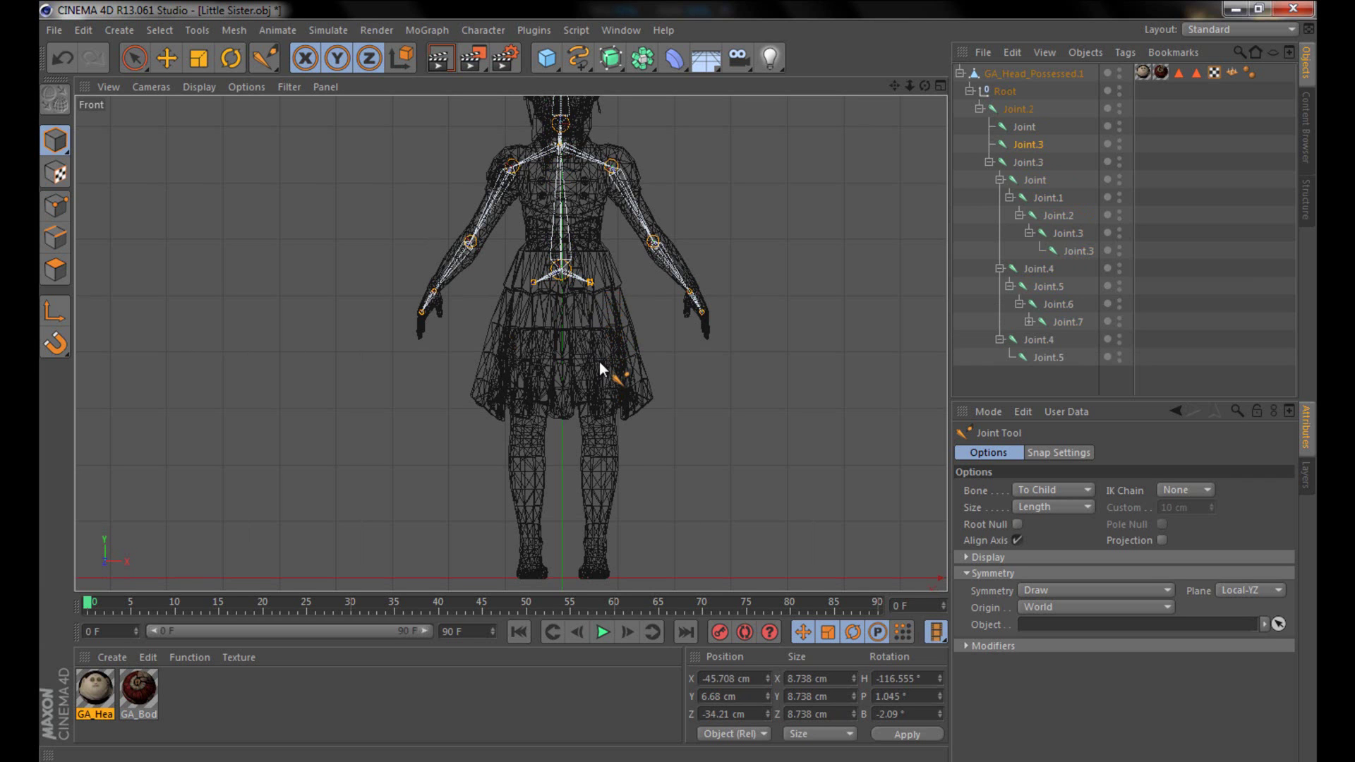
left_click(600, 448, "ctrl")
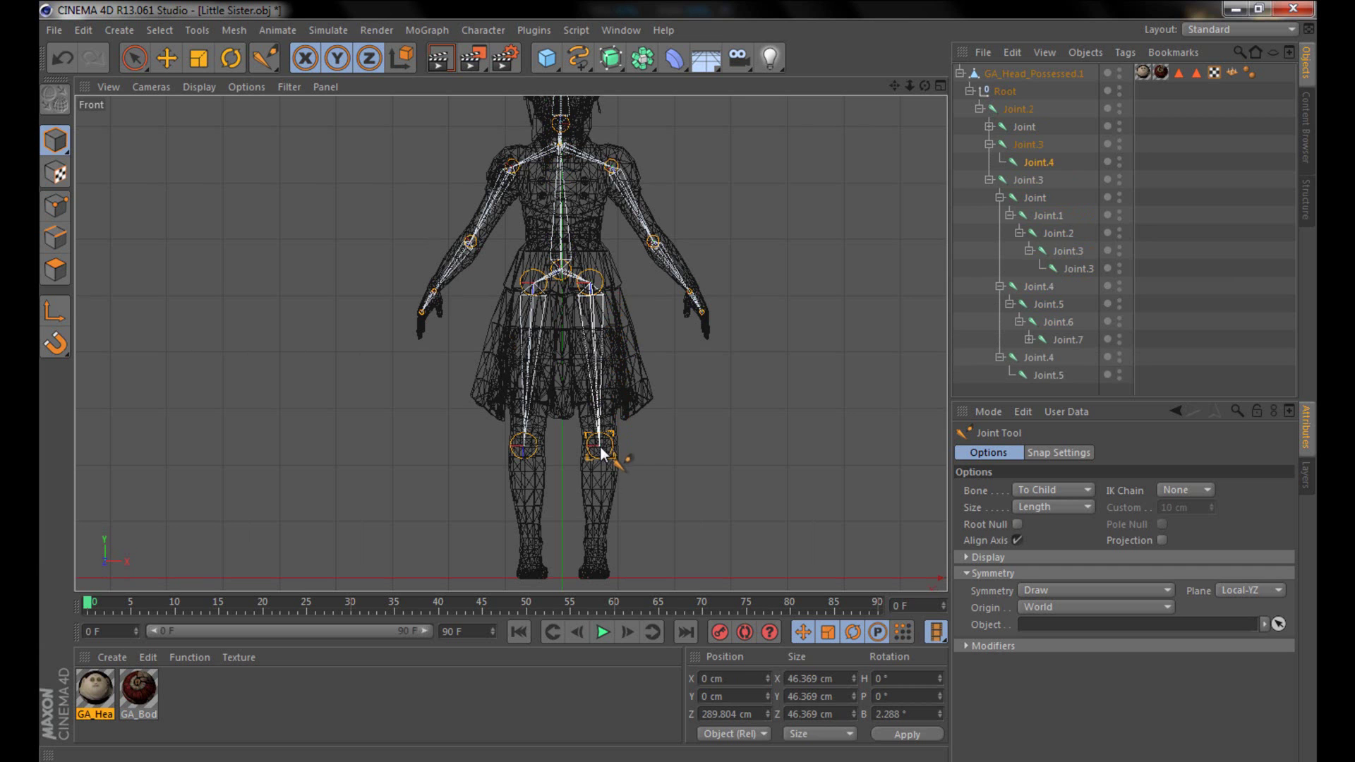
left_click(598, 545, "ctrl")
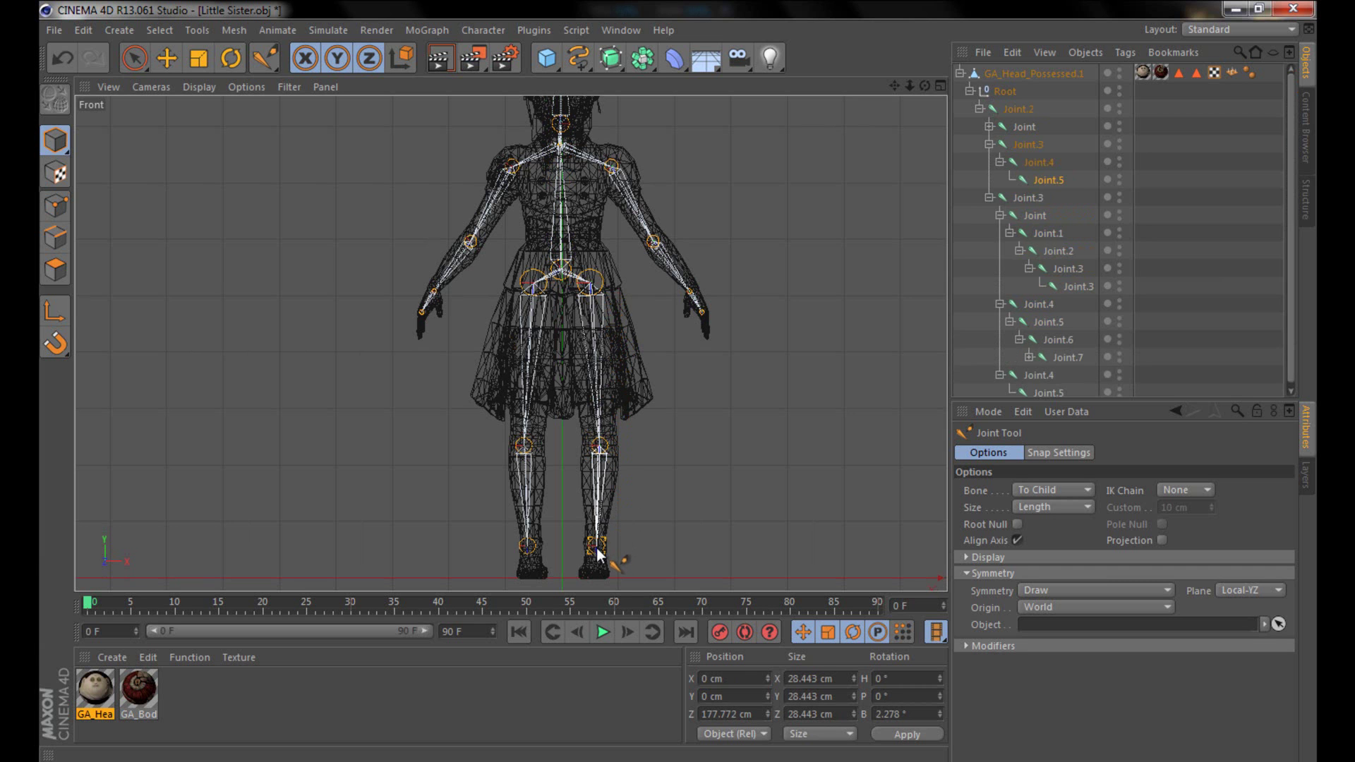
left_click(596, 568, "ctrl")
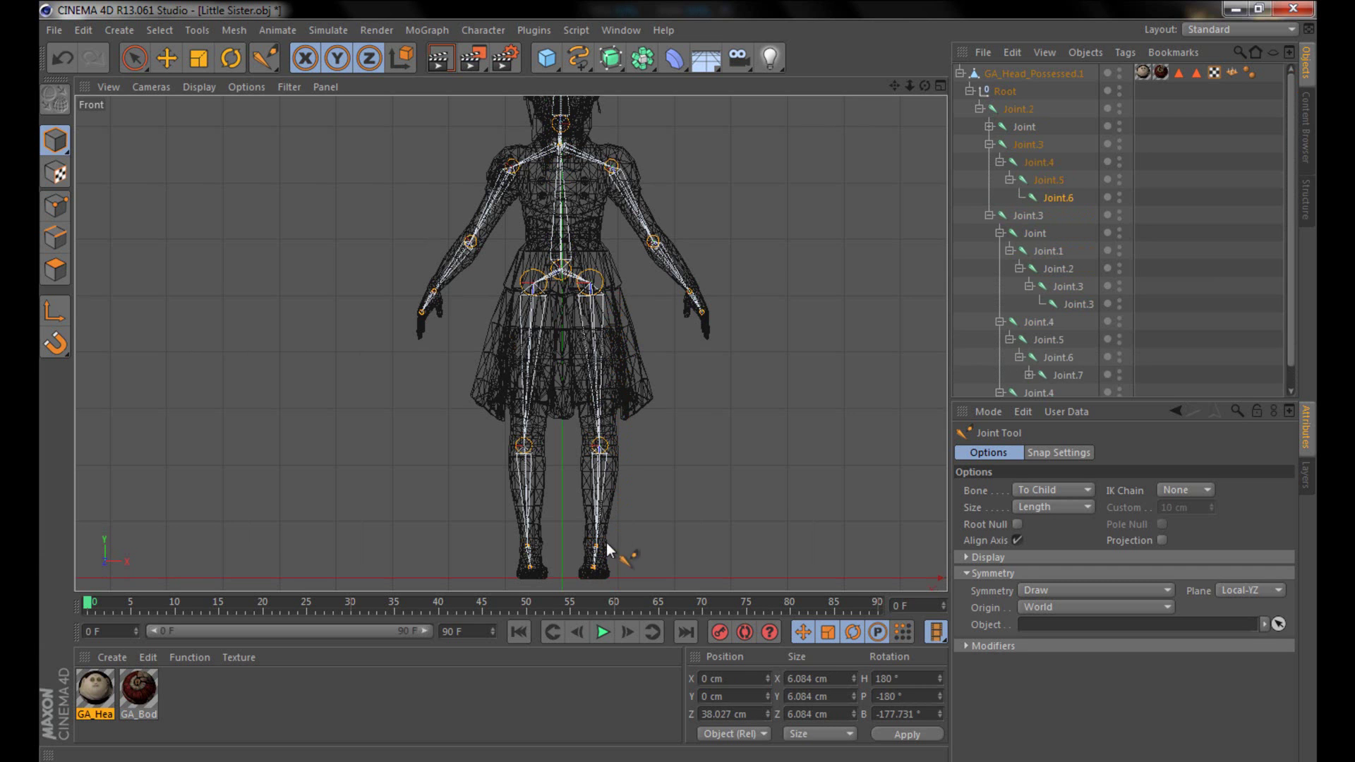
- Examine in the right and perspective views how the new leg joints sit relative to the legs and feet
middle_click(597, 468)
middle_click(395, 453)
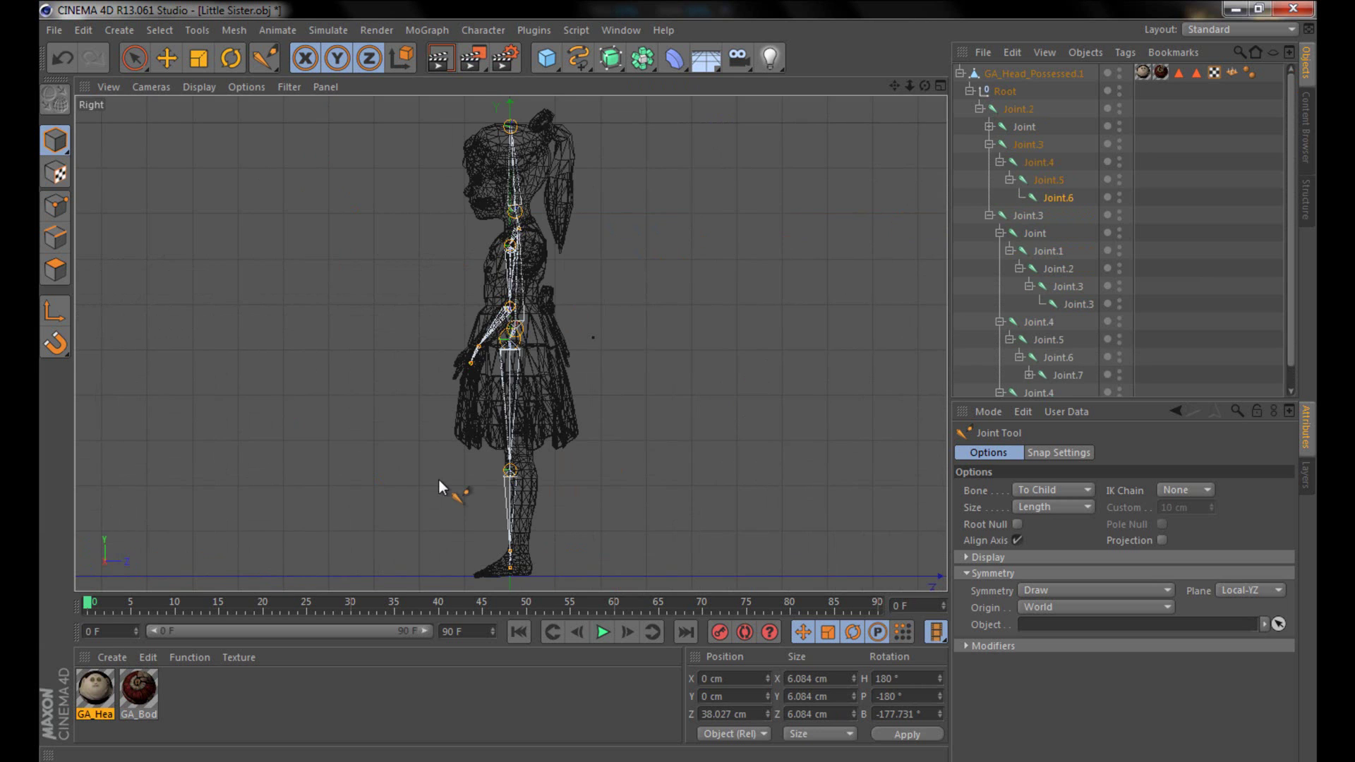
scroll(499, 484, "up", 6)
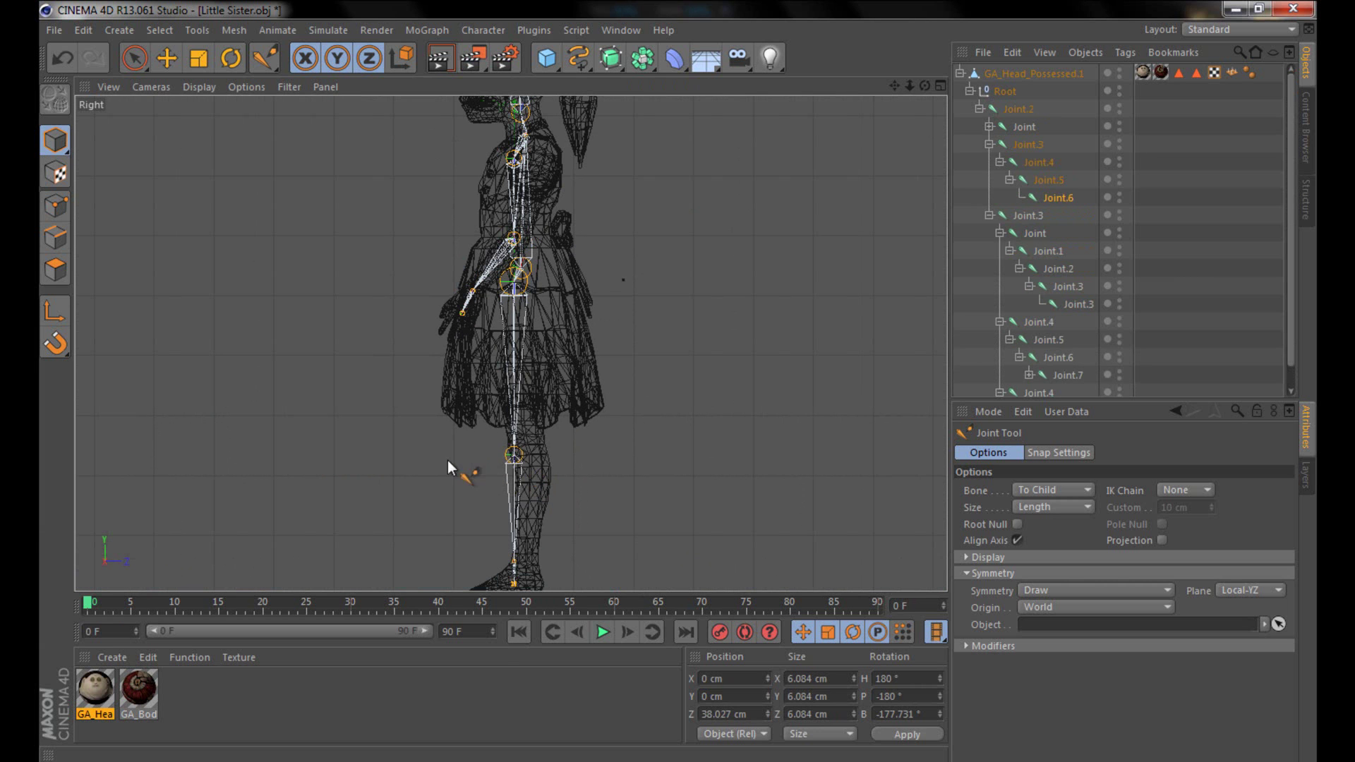
middle_click_drag(539, 466, 607, 461, "alt")
middle_click(668, 463)
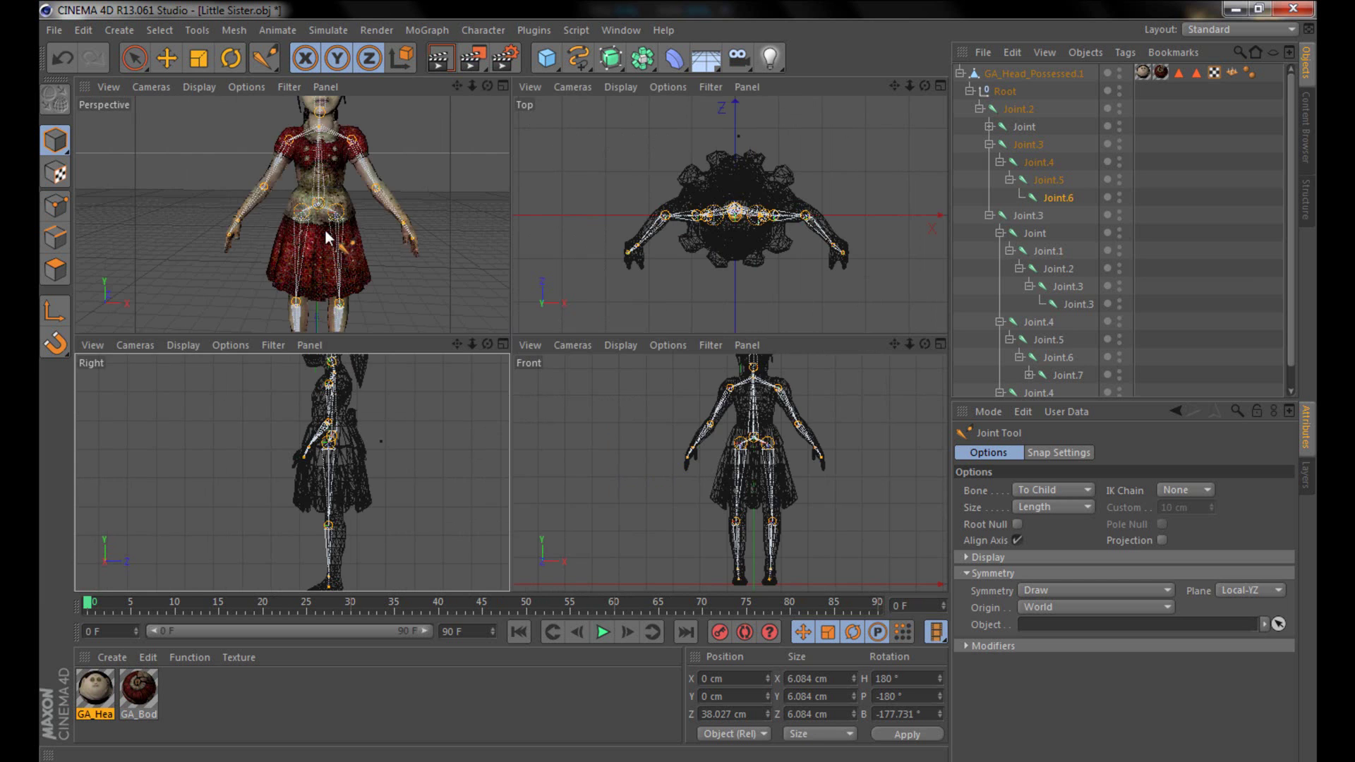
middle_click(325, 231)
left_click_drag(530, 449, 395, 439, "alt")
middle_click_drag(668, 437, 599, 212, "alt")
- Switch the perspective view to Lines display and inspect the leg joints from the side
left_click(189, 86)
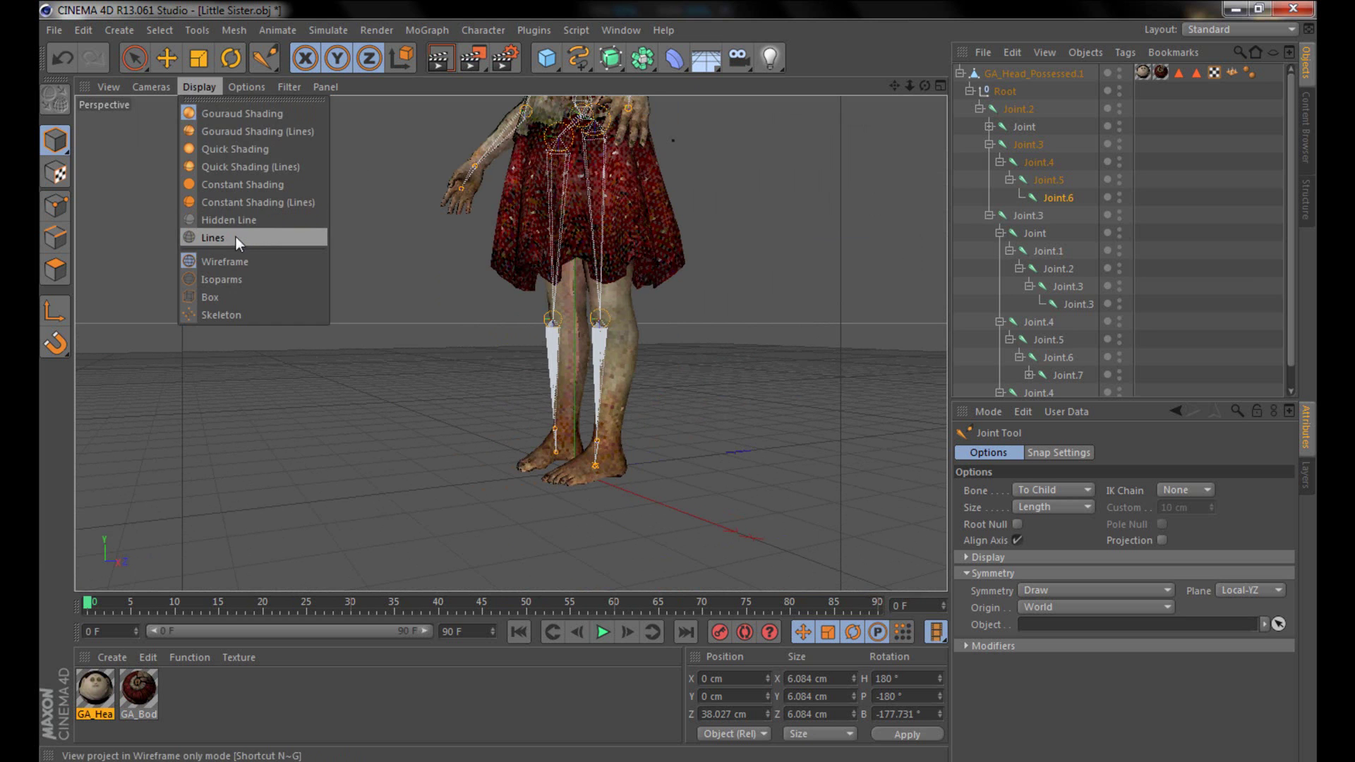
left_click(231, 241)
left_click_drag(616, 370, 501, 384, "alt")
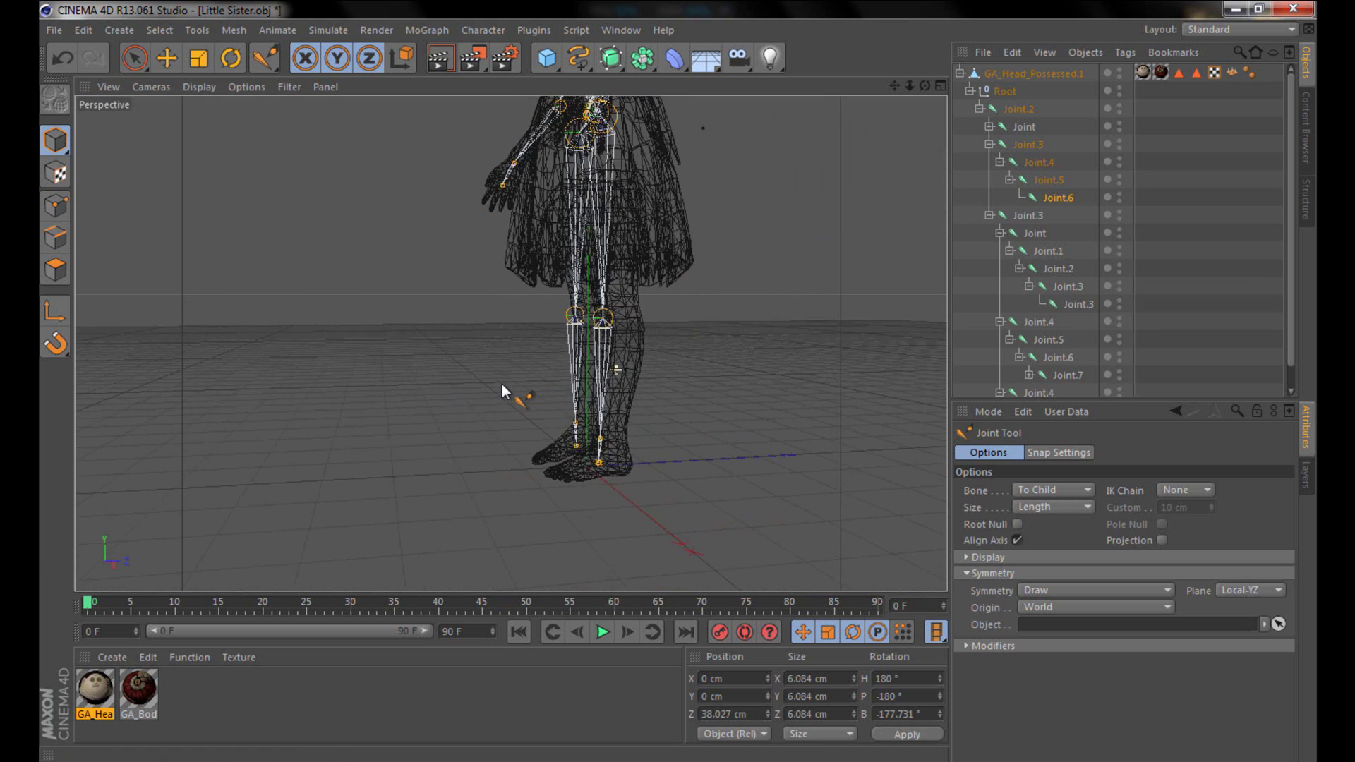
left_click_drag(626, 354, 668, 374, "alt")
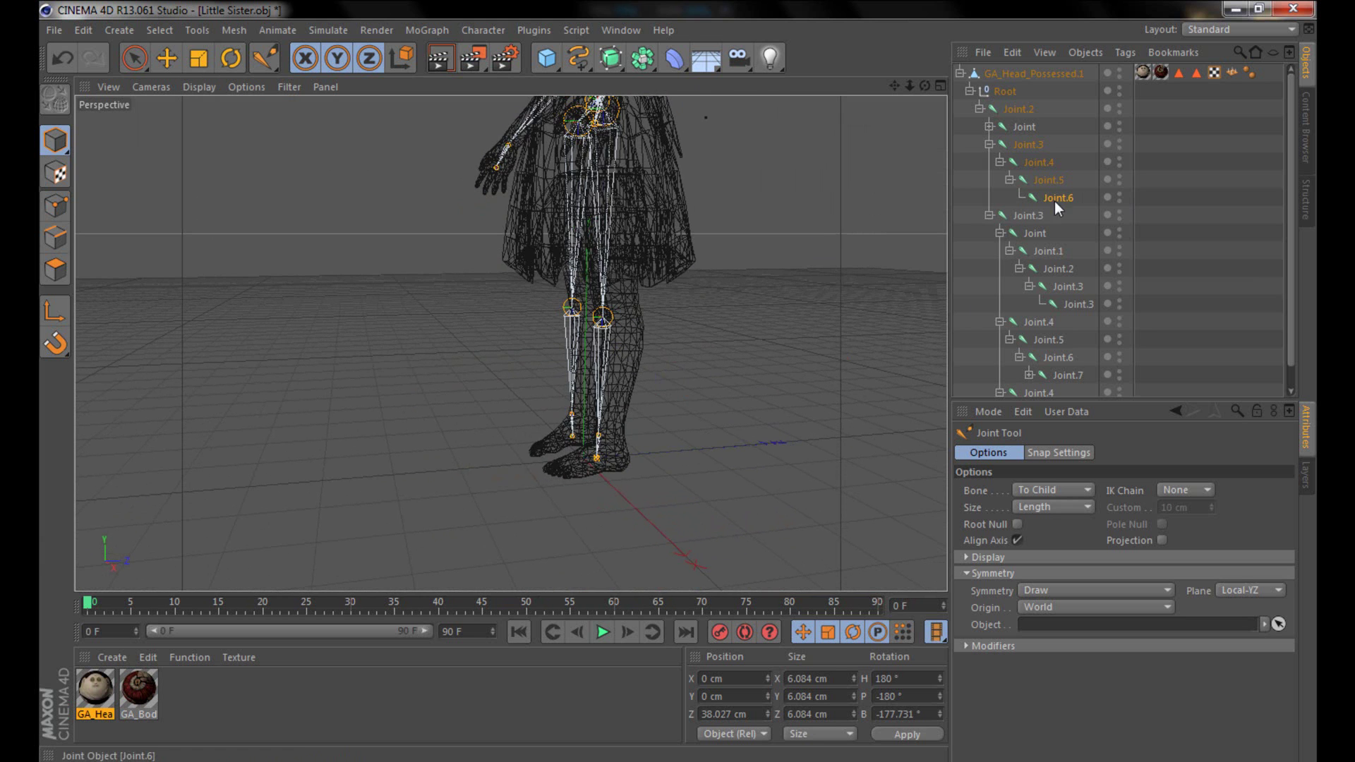
- Expand the mirrored leg's joint chain in the hierarchy and select its knee joint, Joint.1
left_click(989, 127)
left_click(999, 144)
left_click(1010, 163)
left_click(990, 198)
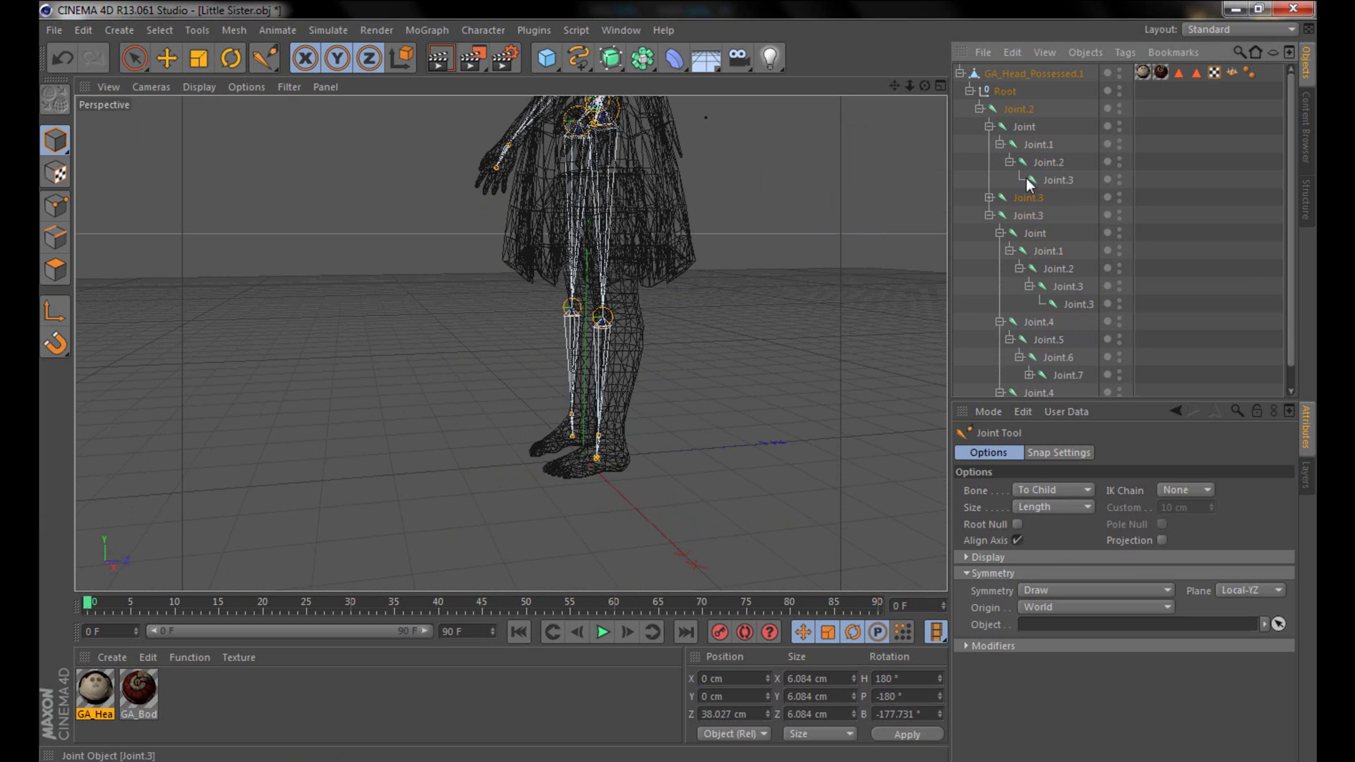
left_click(1053, 182)
left_click(1047, 163)
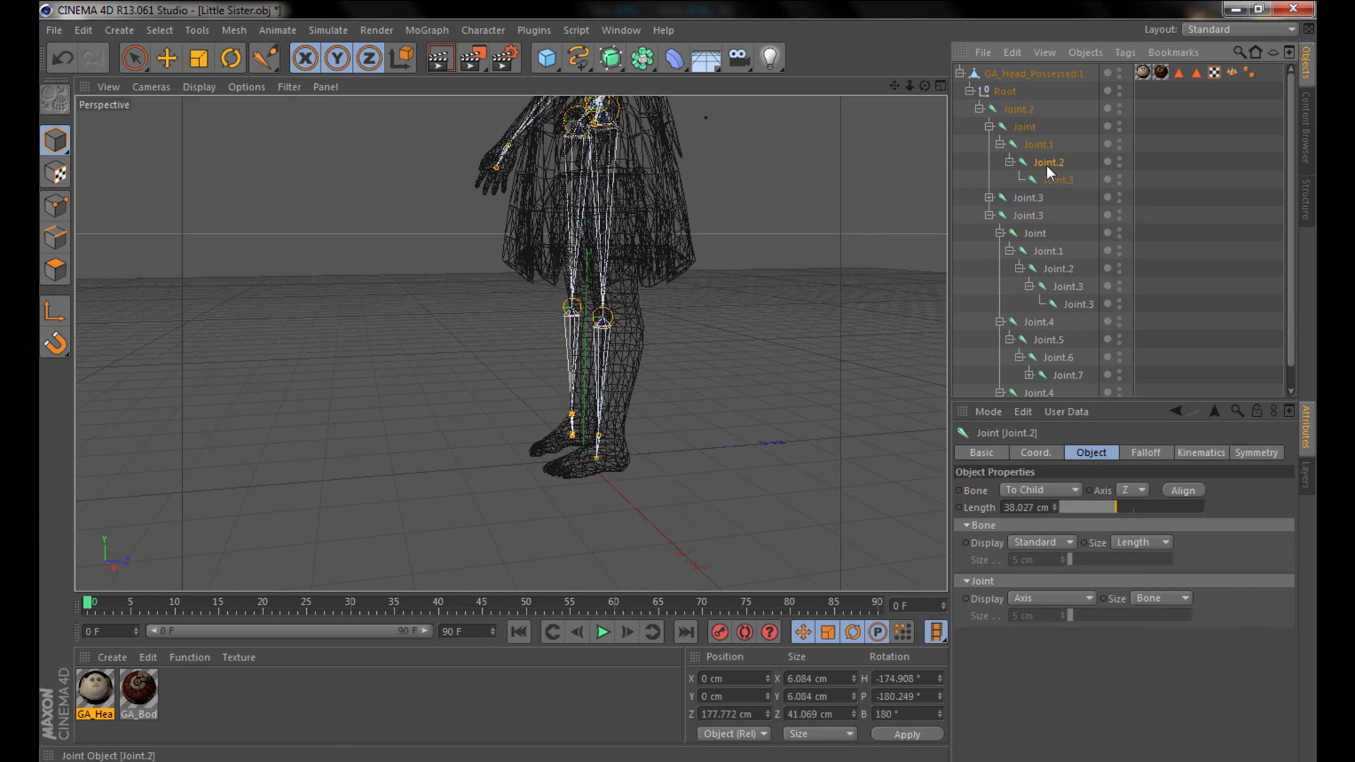
left_click(1039, 146)
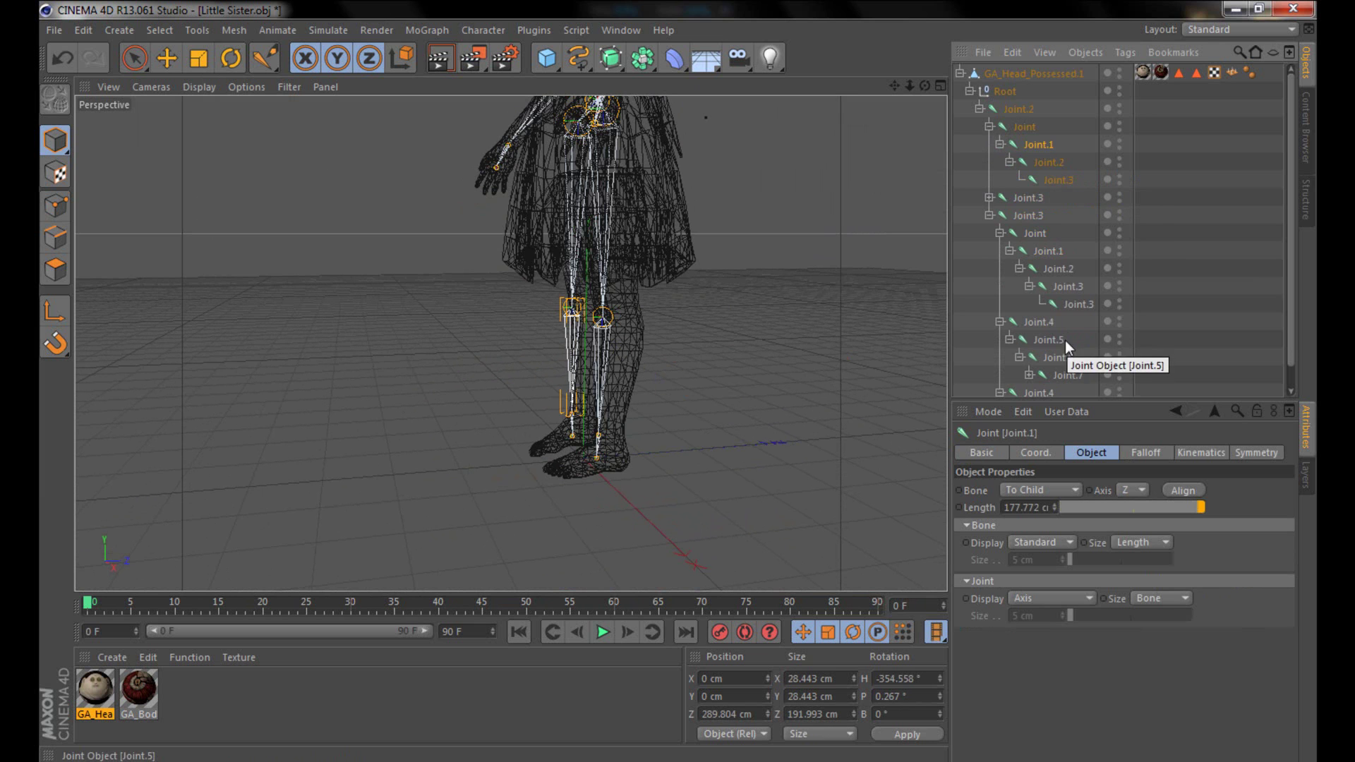
- Select both knee joints, Joint.1 and Joint.4, in the leg chains and move them about 25 cm backward along Z into the knees
left_click(989, 215)
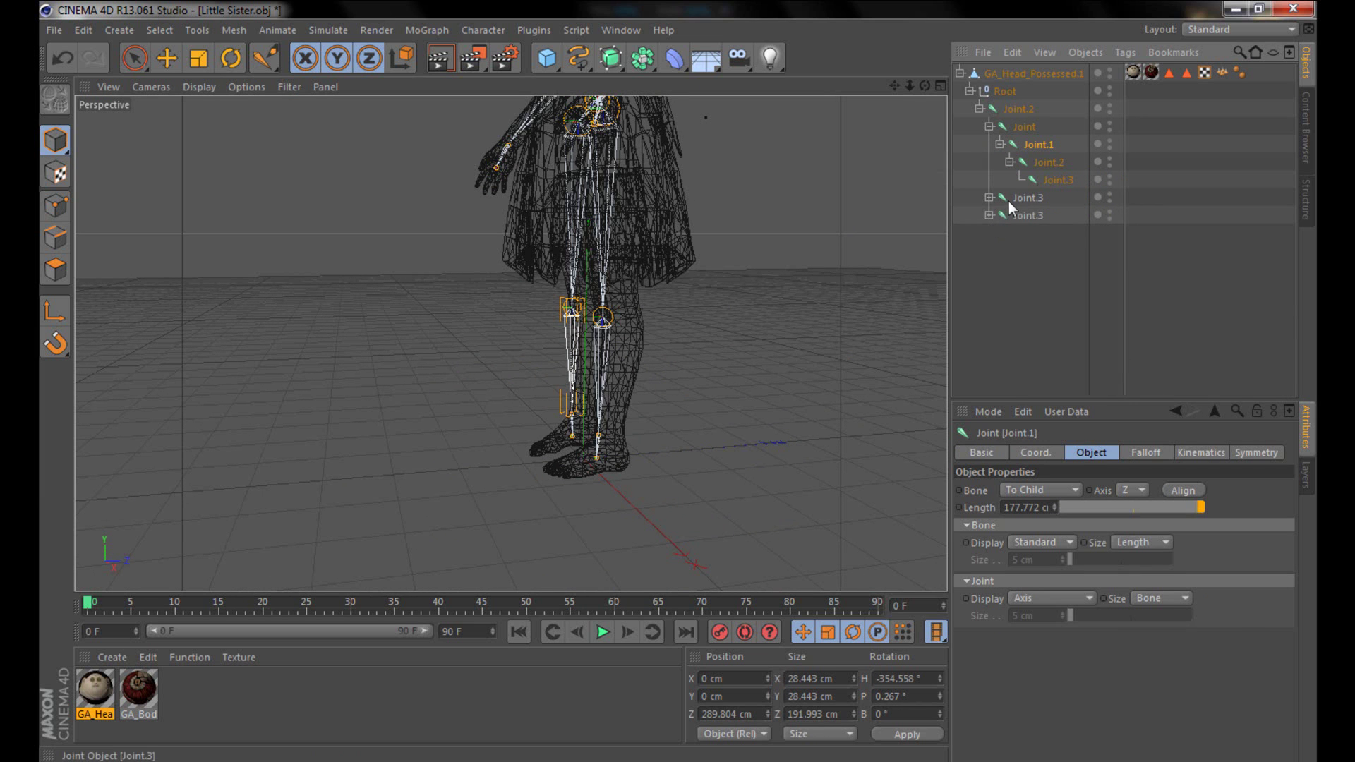
left_click(989, 198)
left_click(989, 267)
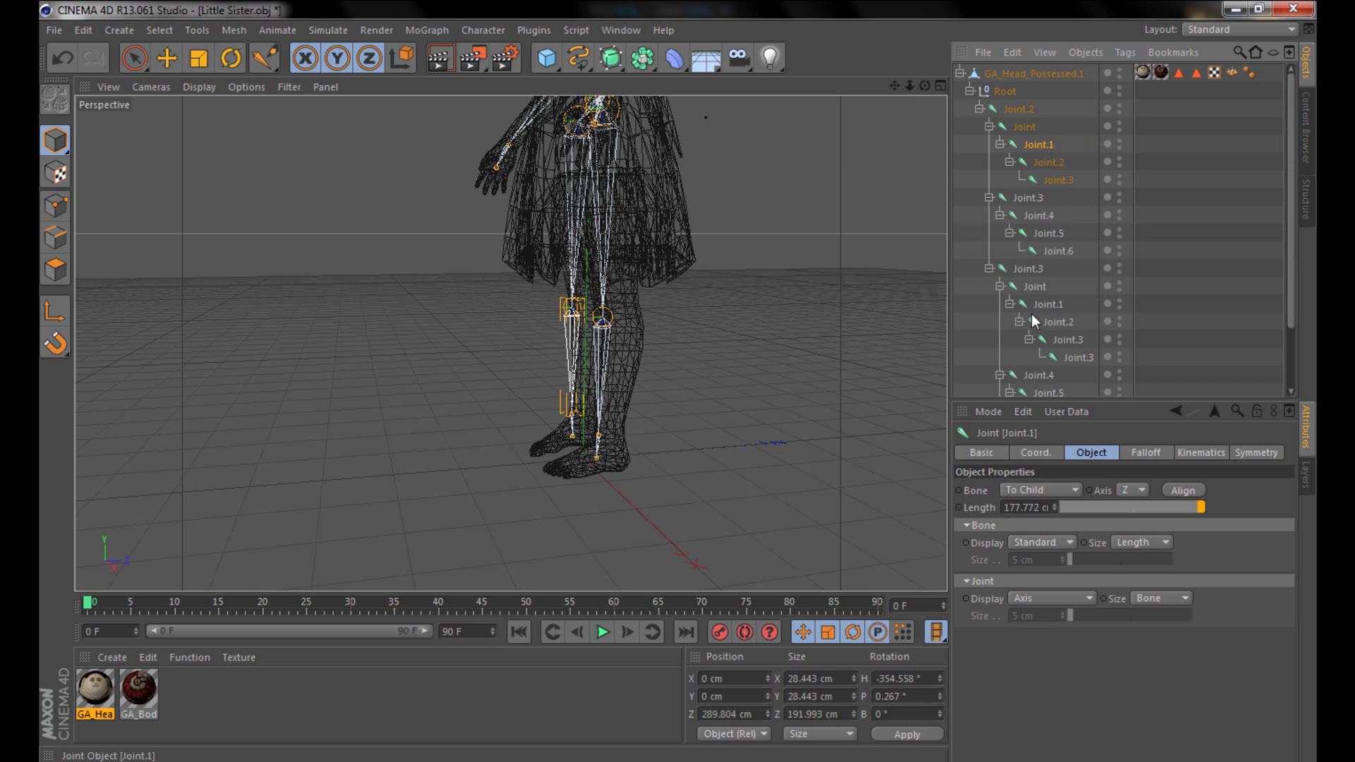
left_click(1053, 250)
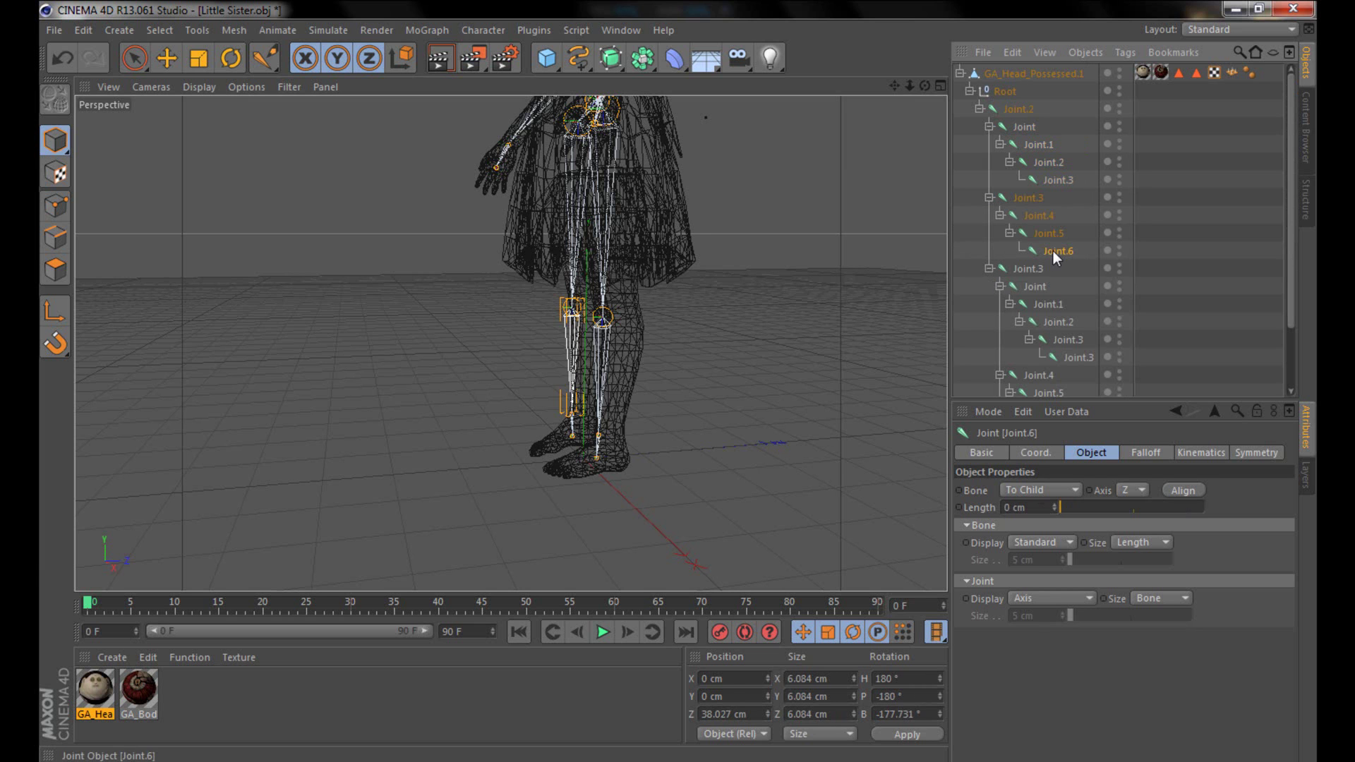
left_click(605, 319)
left_click(604, 321)
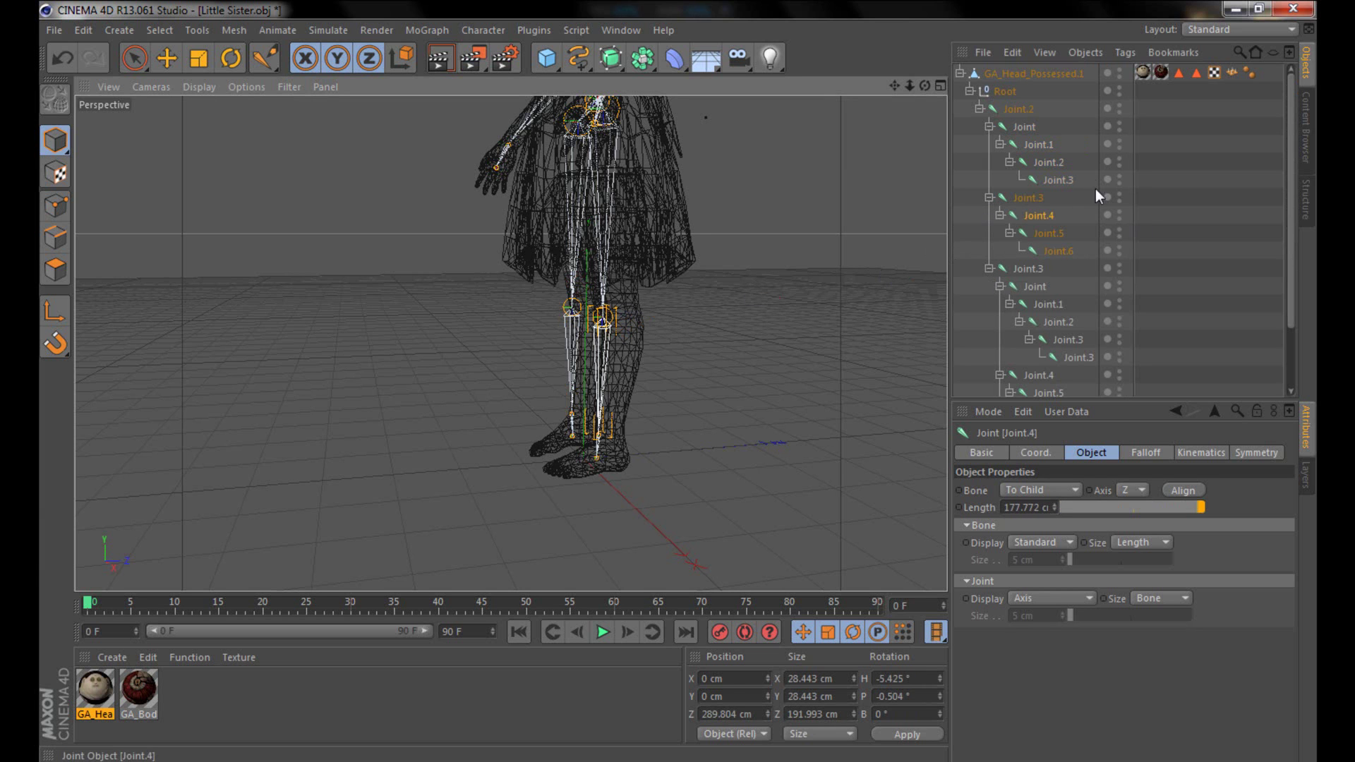
left_click(1048, 144, "ctrl")
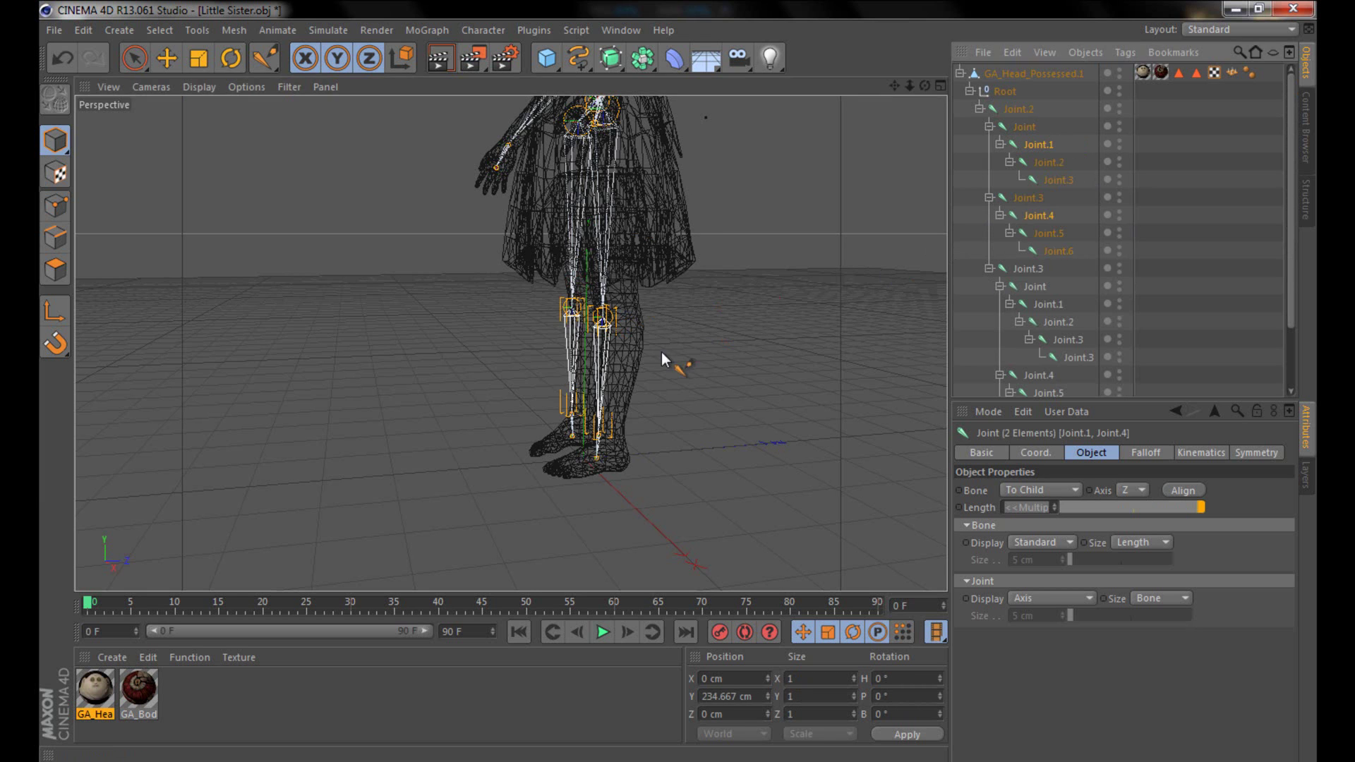
key("o")
key("e")
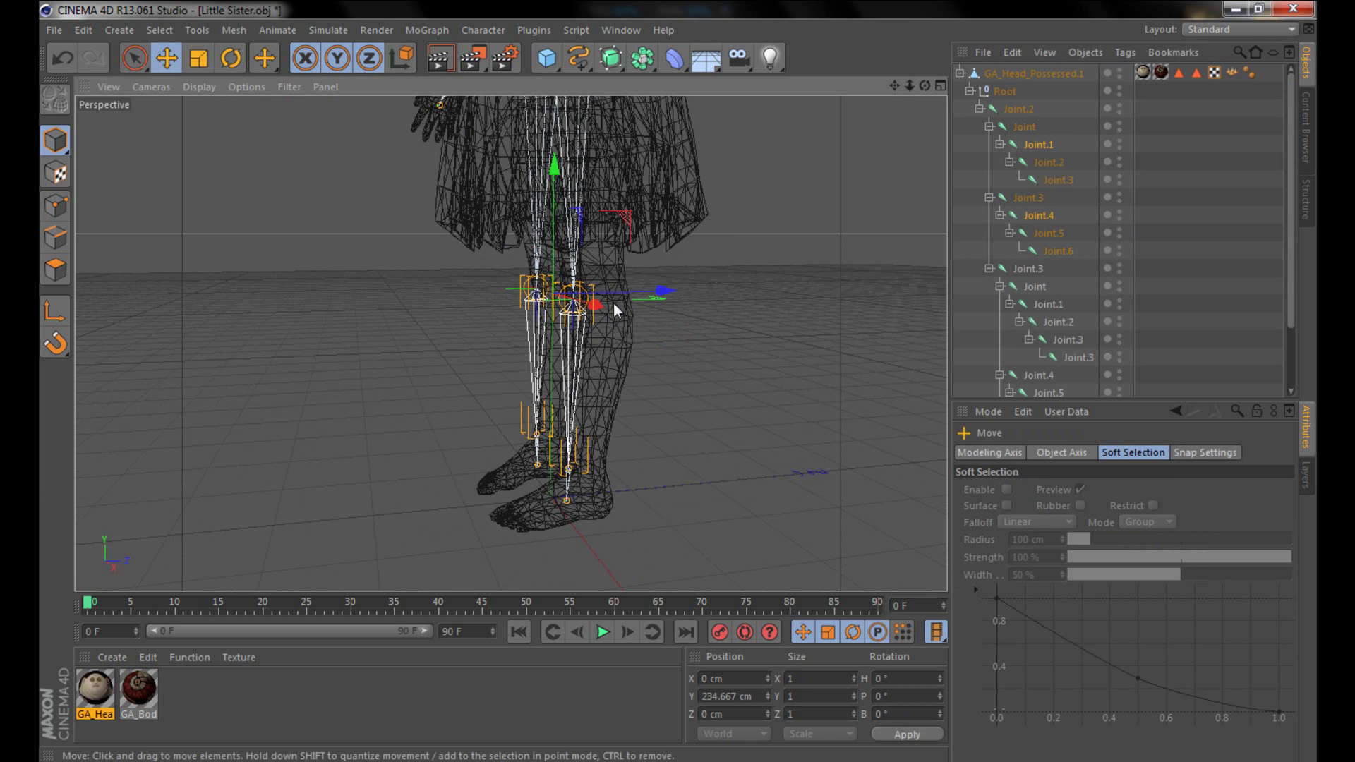
left_click_drag(655, 287, 690, 296)
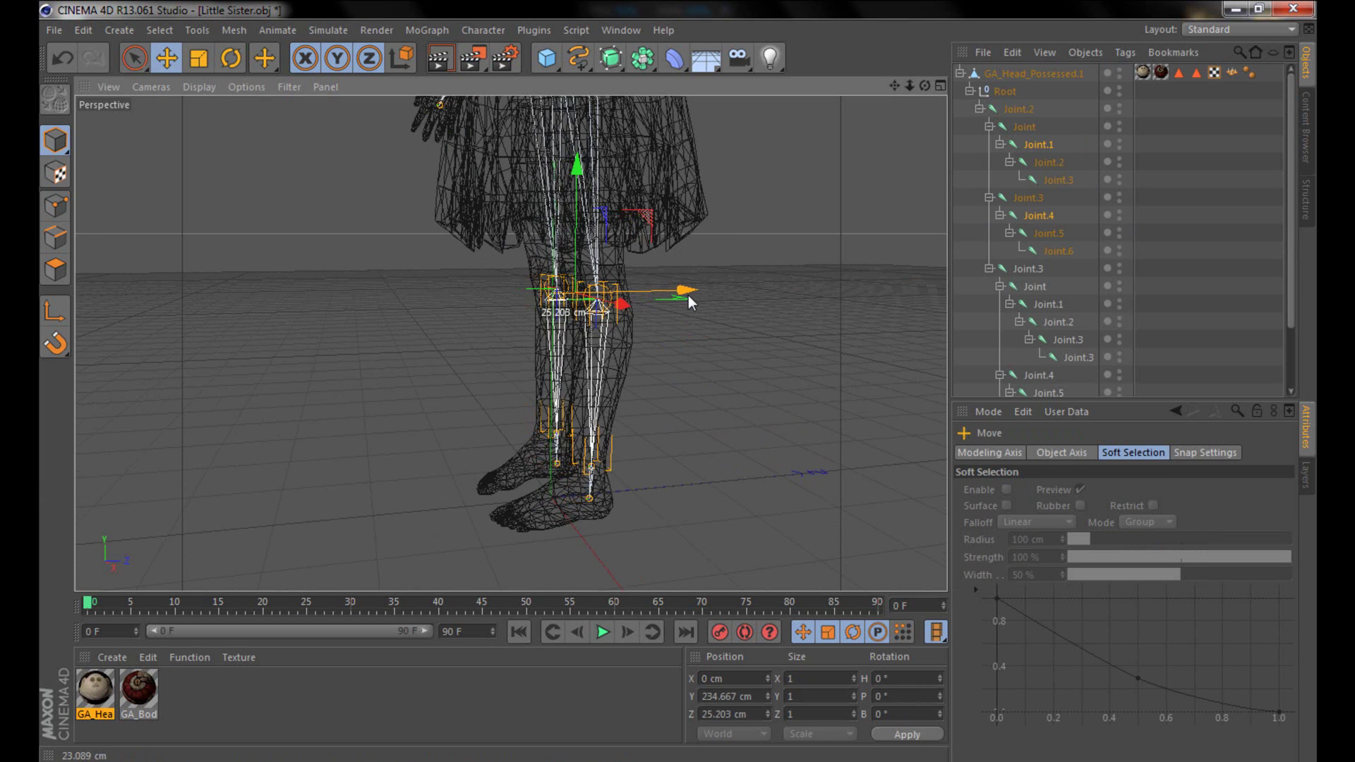
left_click_drag(620, 366, 670, 356, "alt")
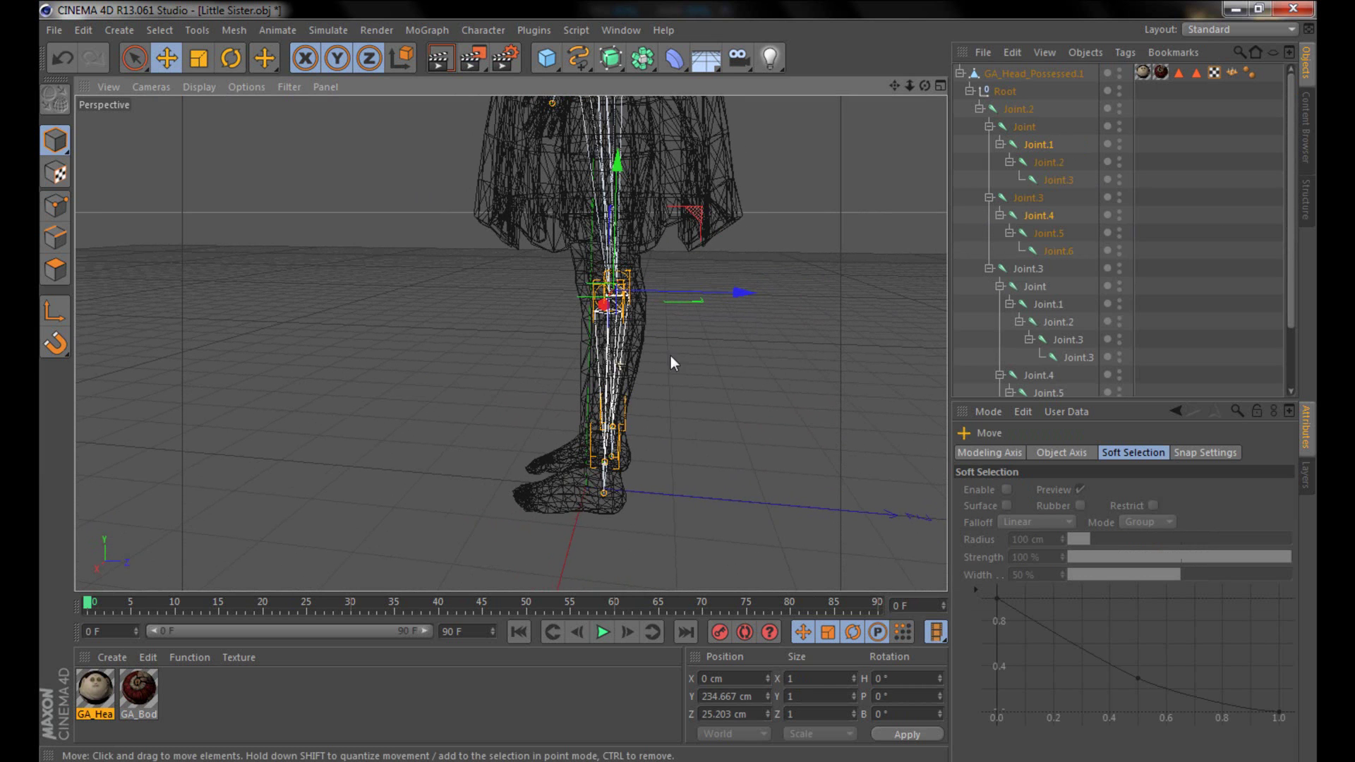
- Select both ankle joints, Joint.2 and Joint.5, and move them down and slightly forward to about Y 47 cm, Z 22 cm
left_click(1061, 162)
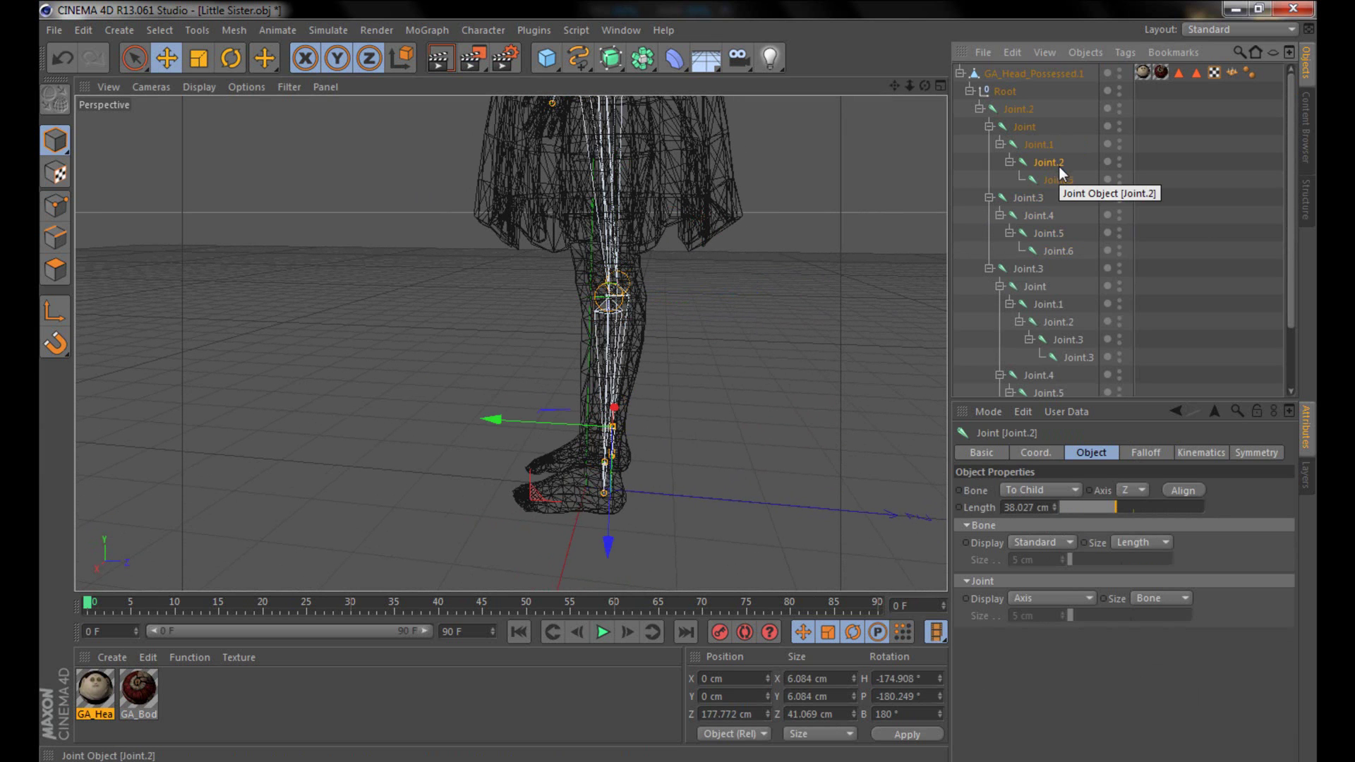
left_click_drag(736, 399, 882, 392, "alt")
left_click_drag(722, 387, 629, 463, "alt")
right_click_drag(627, 463, 485, 449, "alt")
left_click_drag(485, 456, 665, 467, "alt")
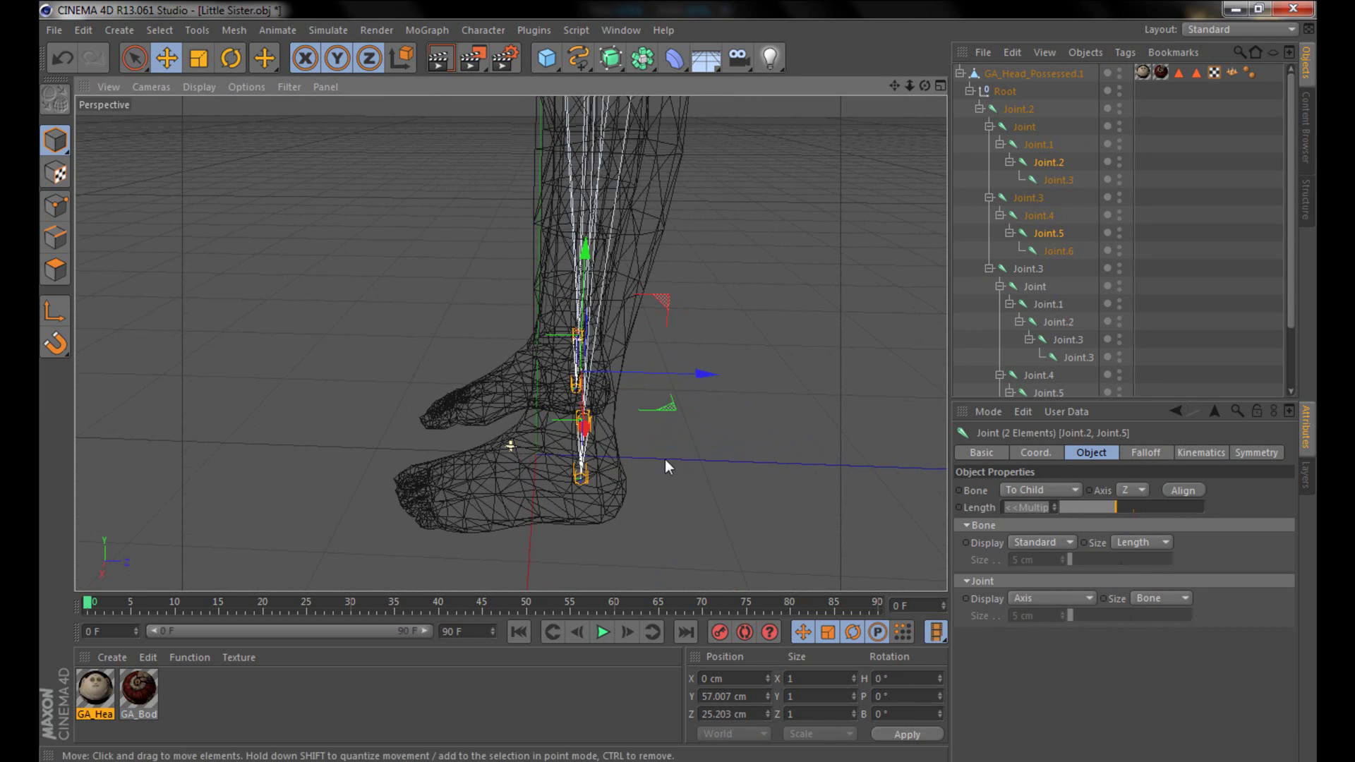
left_click_drag(654, 319, 644, 319)
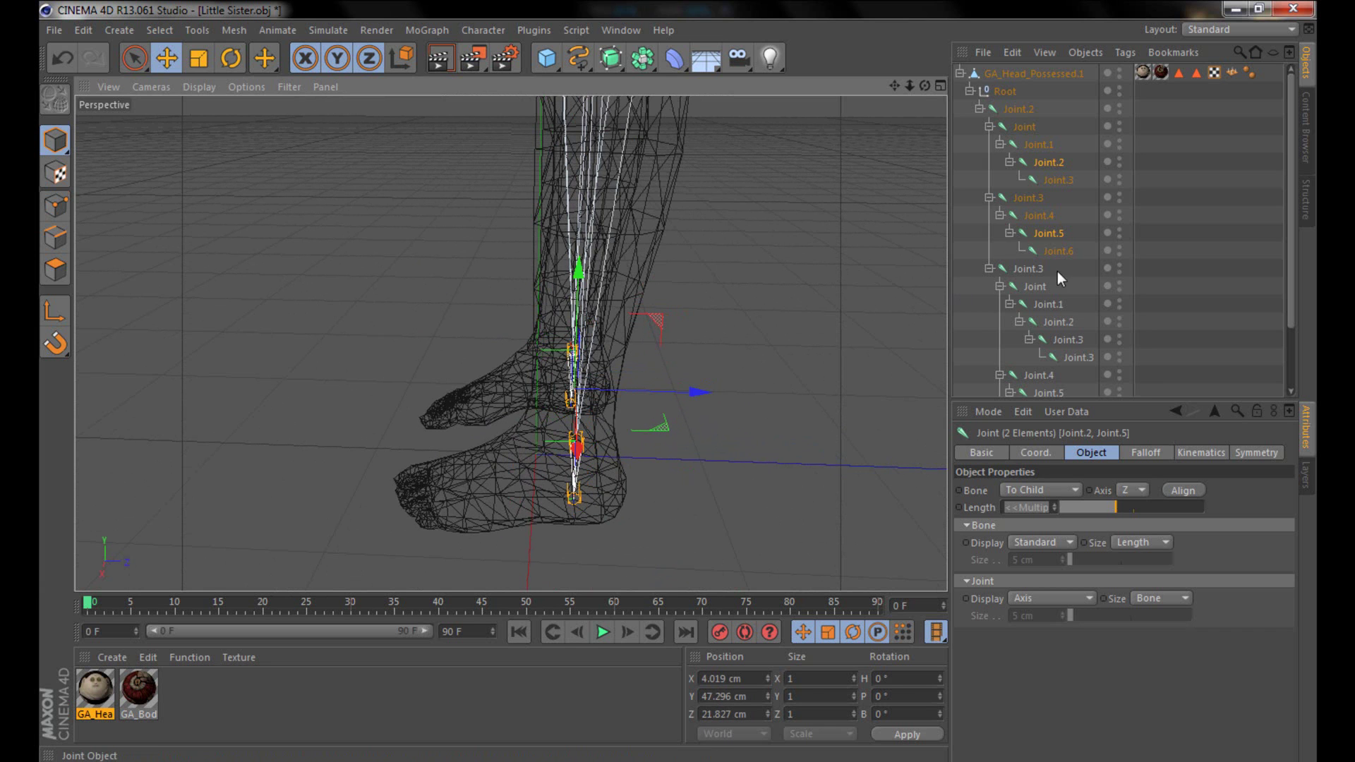
- Select both foot end joints, Joint.3 and Joint.6, and move them forward into the feet, to about Z -45 cm
left_click(1070, 251)
left_click(1062, 182, "ctrl")
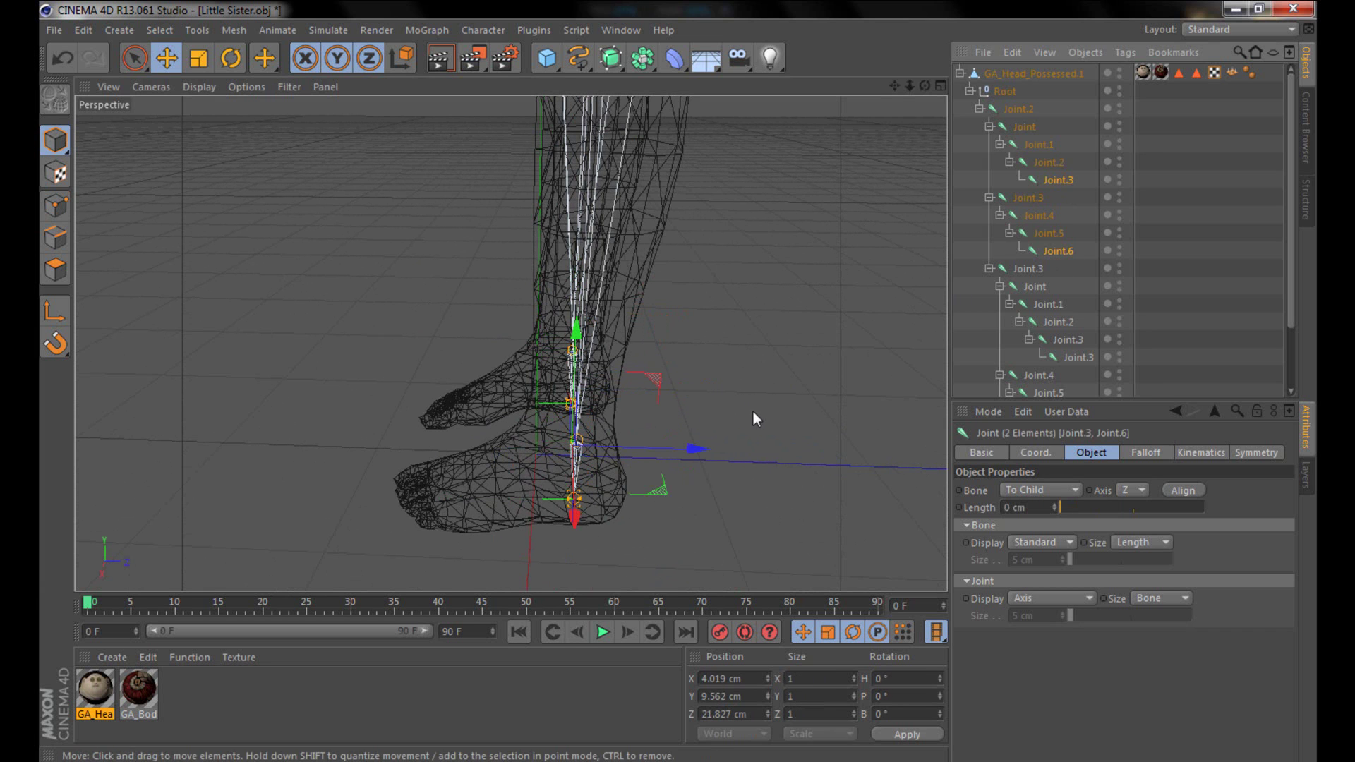
left_click_drag(662, 385, 543, 376)
left_click_drag(493, 248, 531, 180, "alt")
middle_click_drag(559, 243, 682, 565, "alt")
scroll(653, 261, "down", 7)
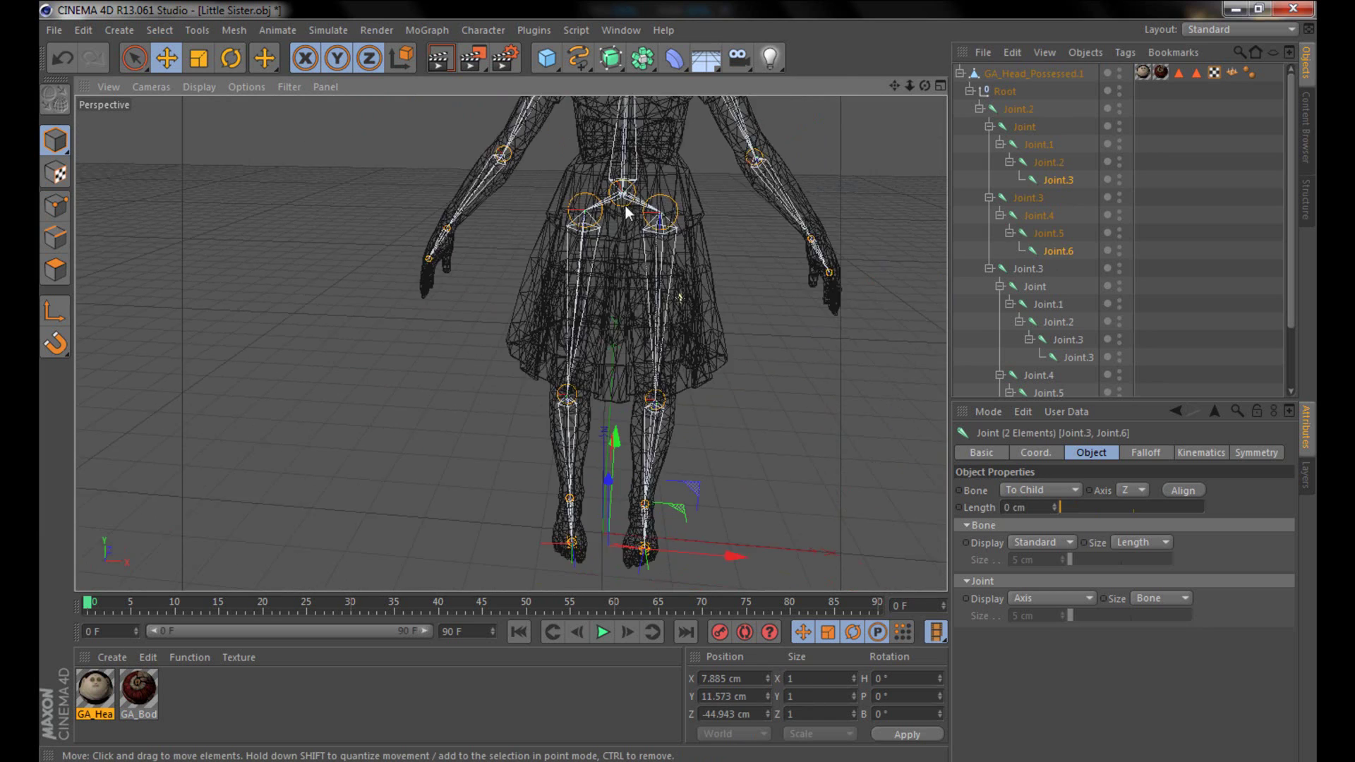
- Switch the perspective view to a textured, shaded display and inspect how the arm joints sit inside the arms
left_click_drag(644, 204, 528, 381, "alt")
left_click_drag(443, 231, 435, 189, "alt")
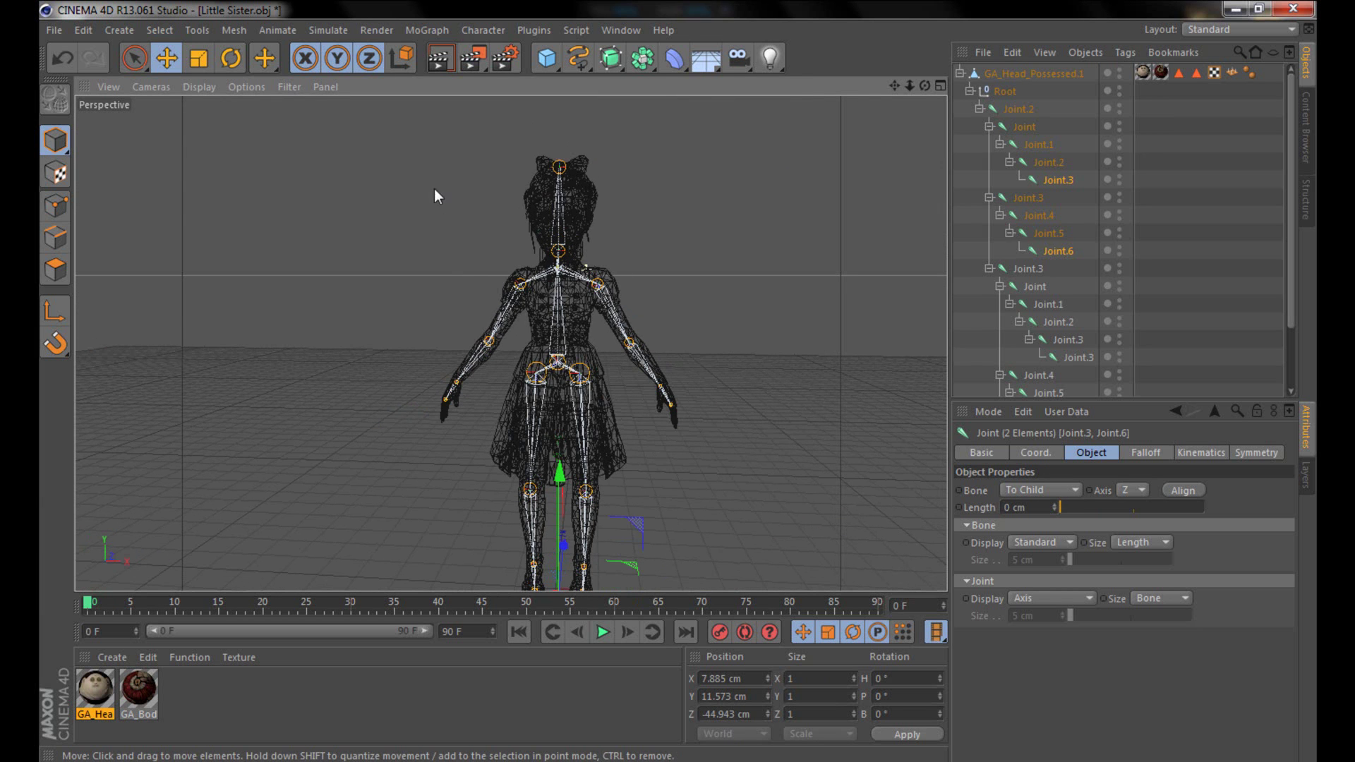
left_click(198, 86)
left_click(224, 116)
left_click_drag(590, 382, 193, 395, "alt")
scroll(577, 338, "up", 8)
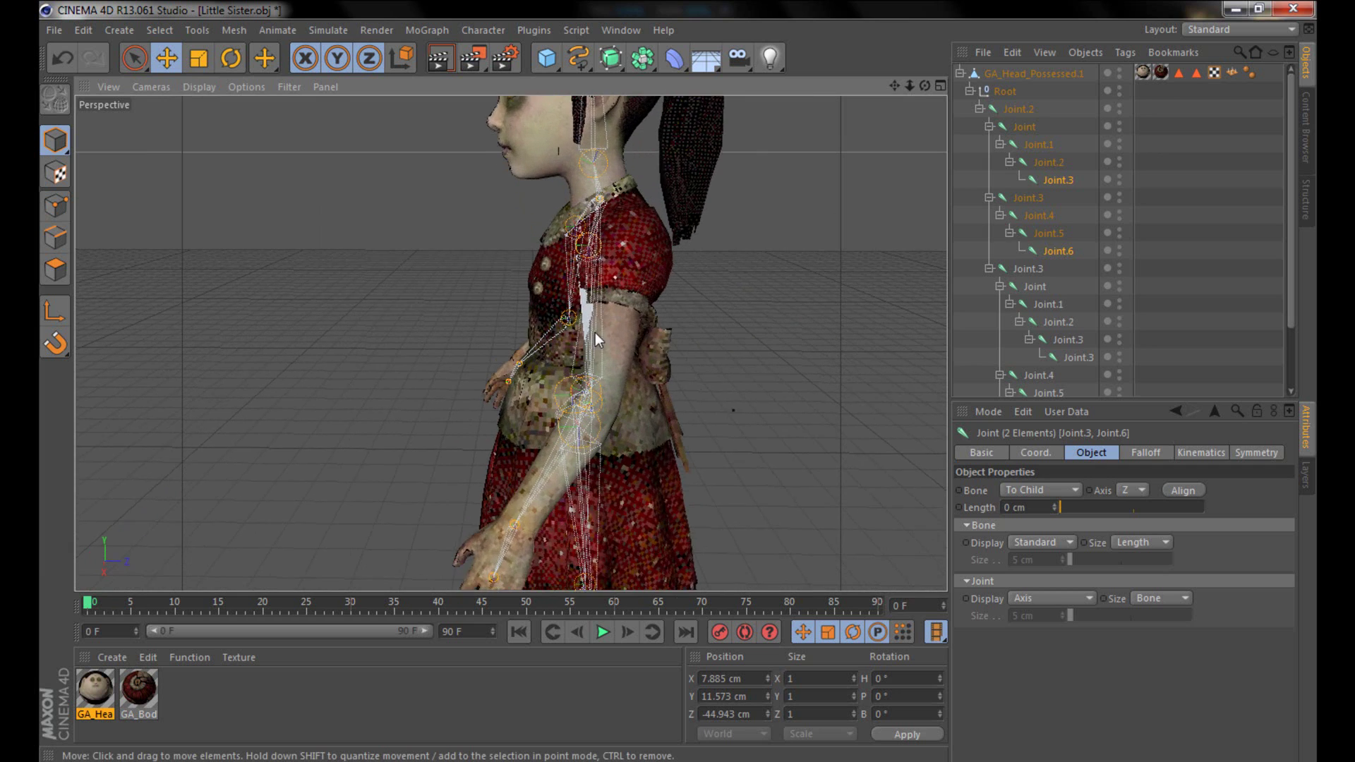
scroll(621, 338, "up", 3)
left_click_drag(641, 347, 879, 360, "alt")
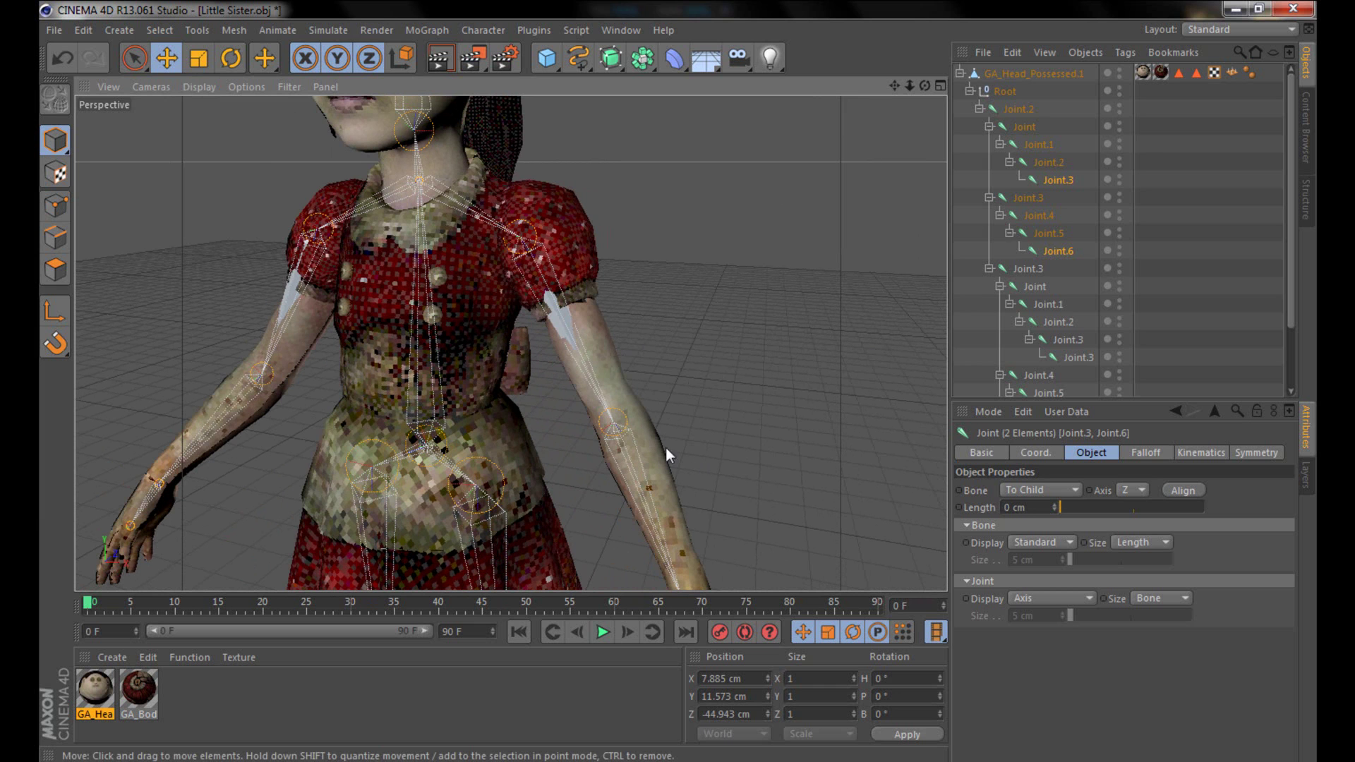
- Select the elbow joint Joint.5 and move it about 36 cm backward along its local Y axis
left_click_drag(267, 71, 332, 112)
left_click(622, 425, "ctrl")
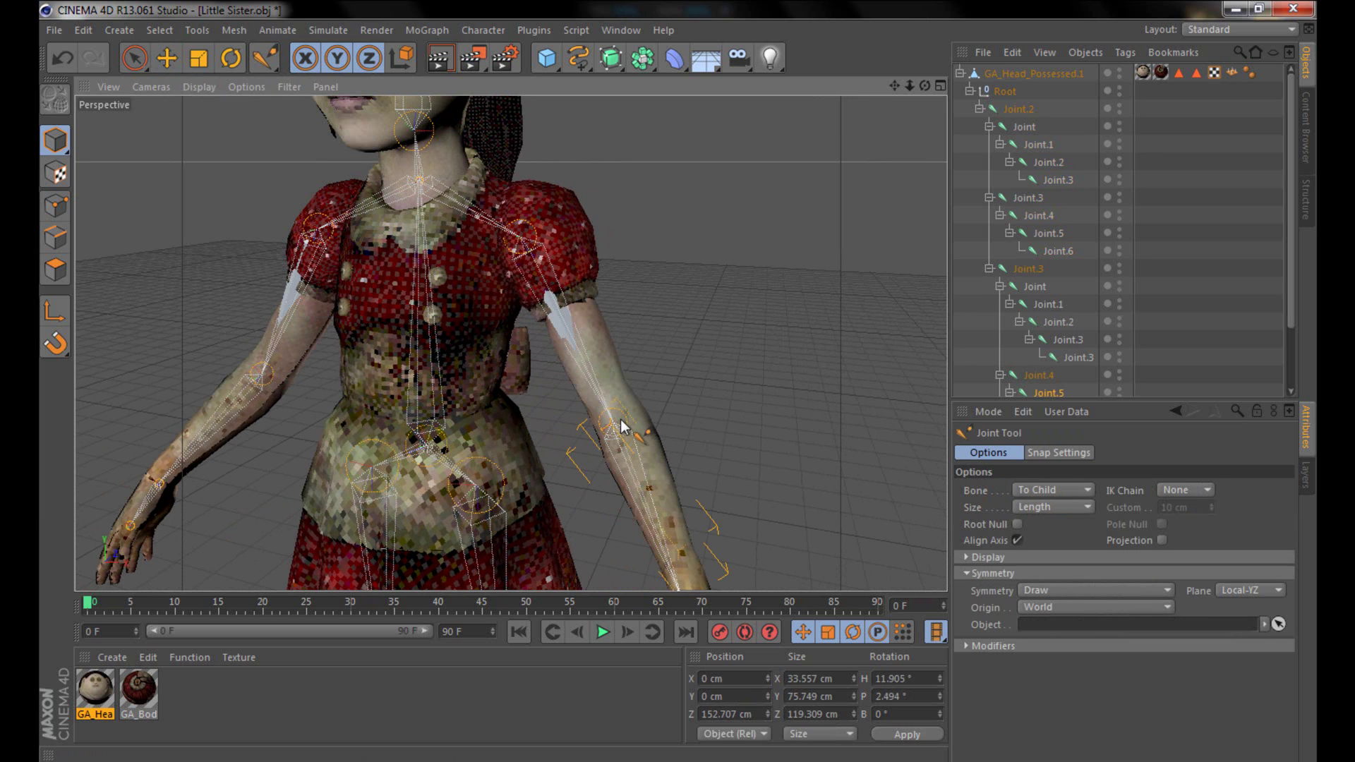
left_click(177, 59)
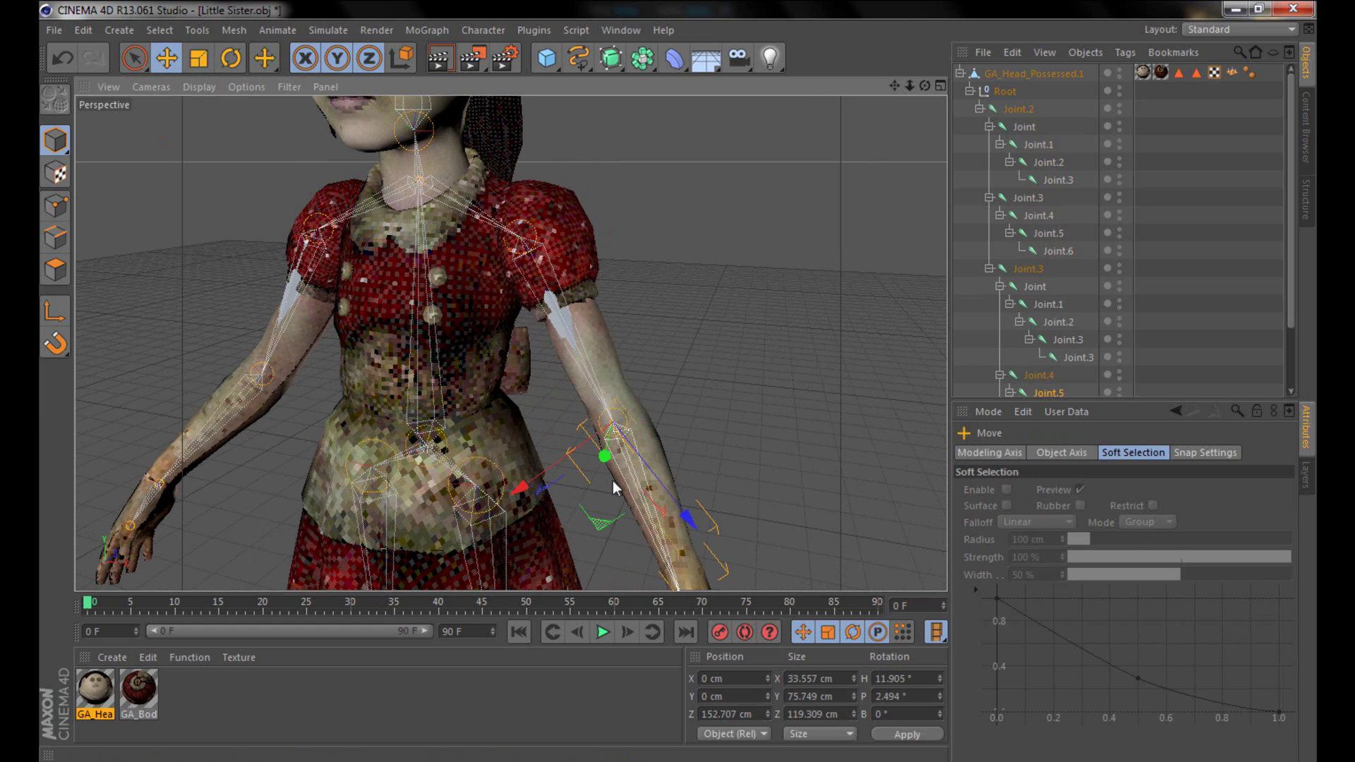
left_click_drag(602, 459, 612, 453)
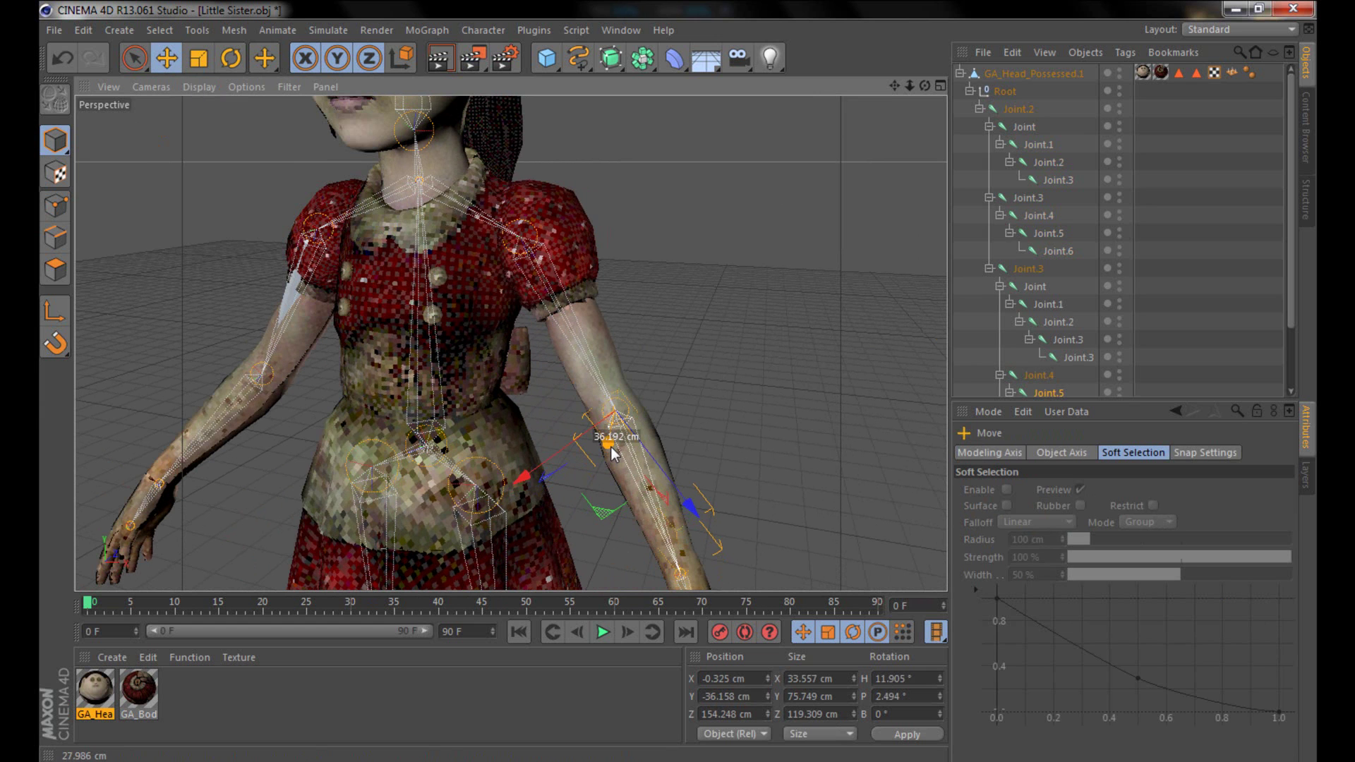
- Select the opposite arm's elbow joint, Joint.1, and move it backward along its local Y axis by about 25 cm
left_click_drag(271, 52, 303, 113)
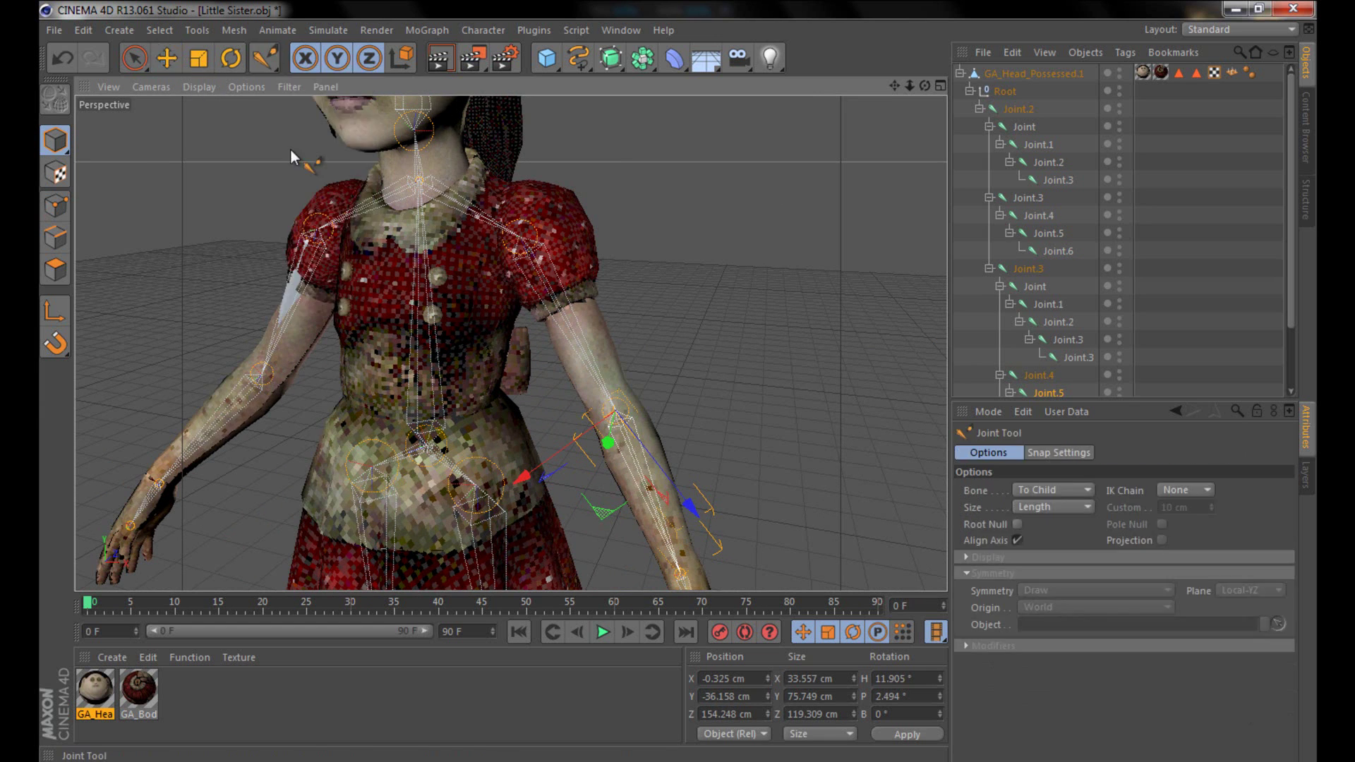
left_click(176, 60)
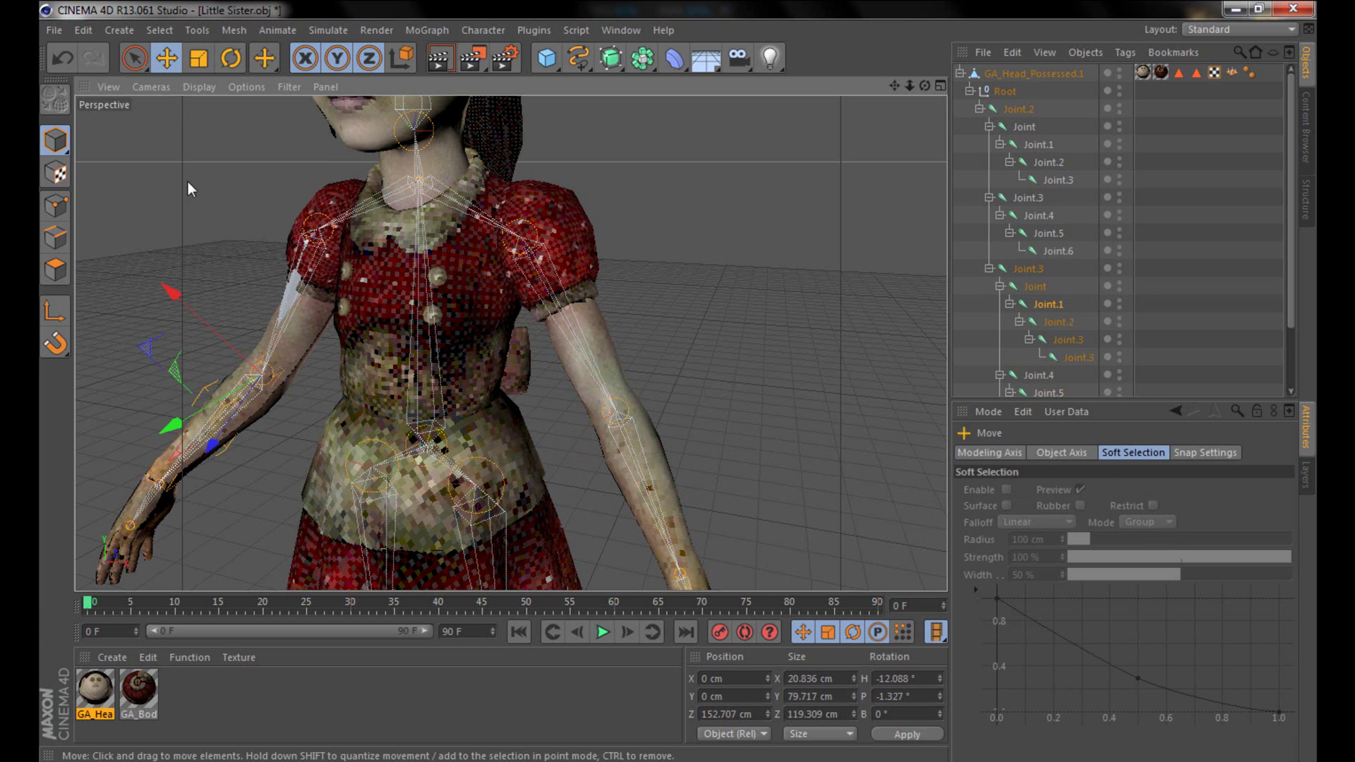
left_click_drag(200, 420, 189, 423)
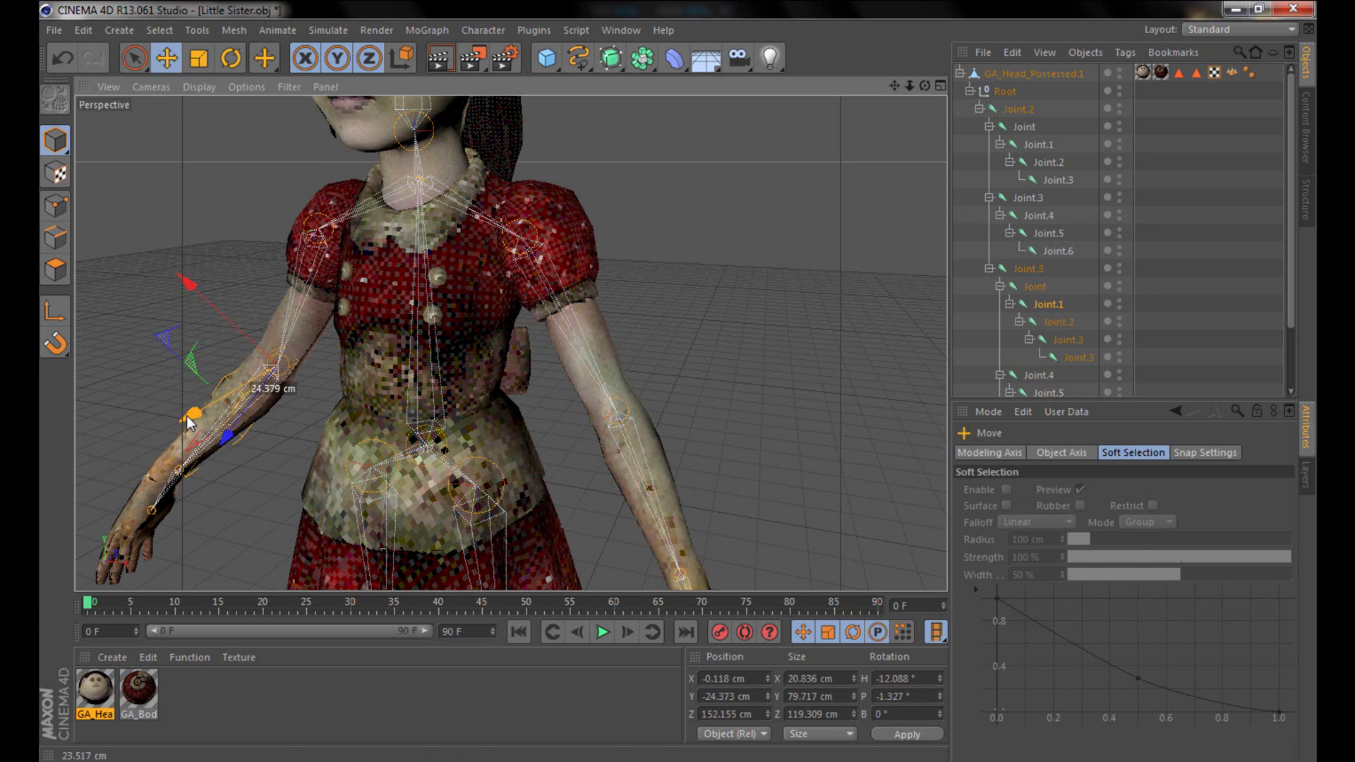
left_click_drag(622, 400, 850, 375, "alt")
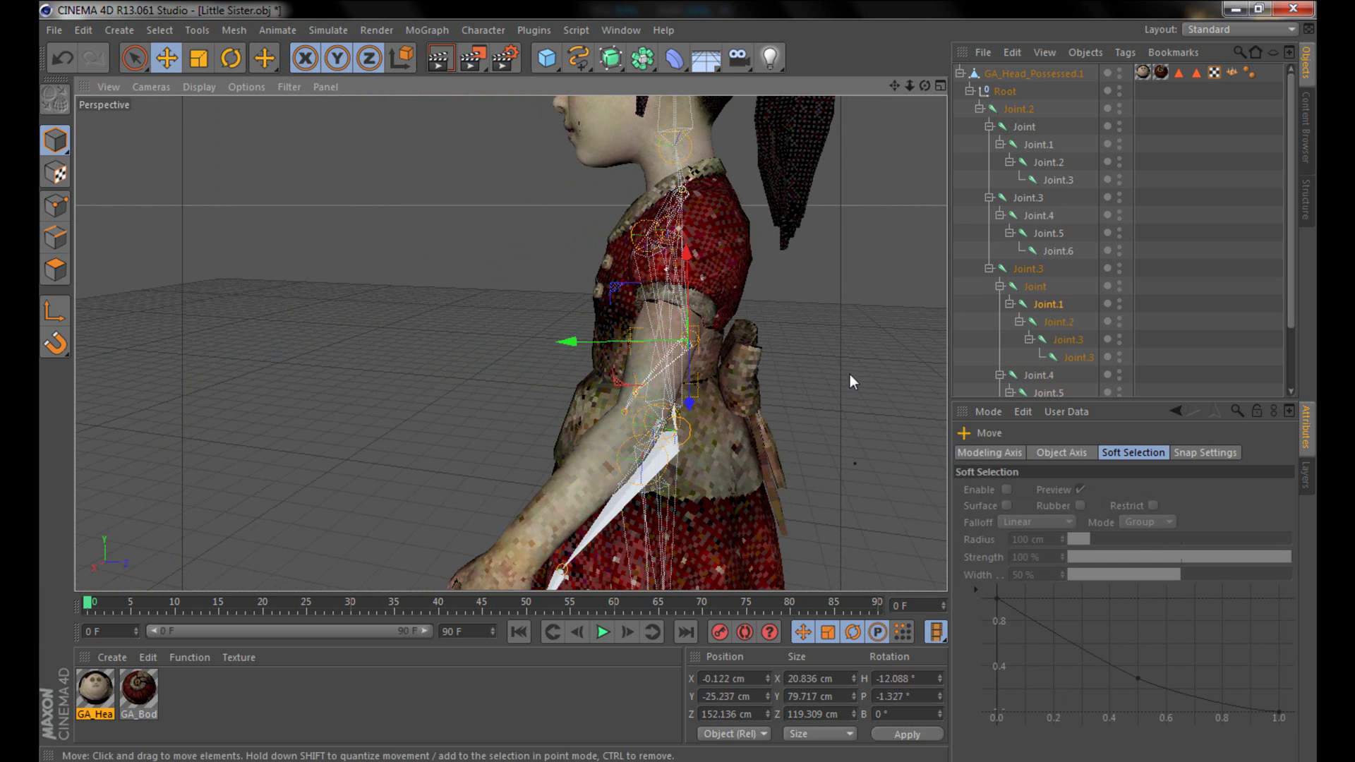
- Reselect the elbow joint Joint.5 and shift it forward to about -14 cm on its local Y axis
left_click(1051, 322)
left_click_drag(265, 58, 311, 109)
left_click(628, 495)
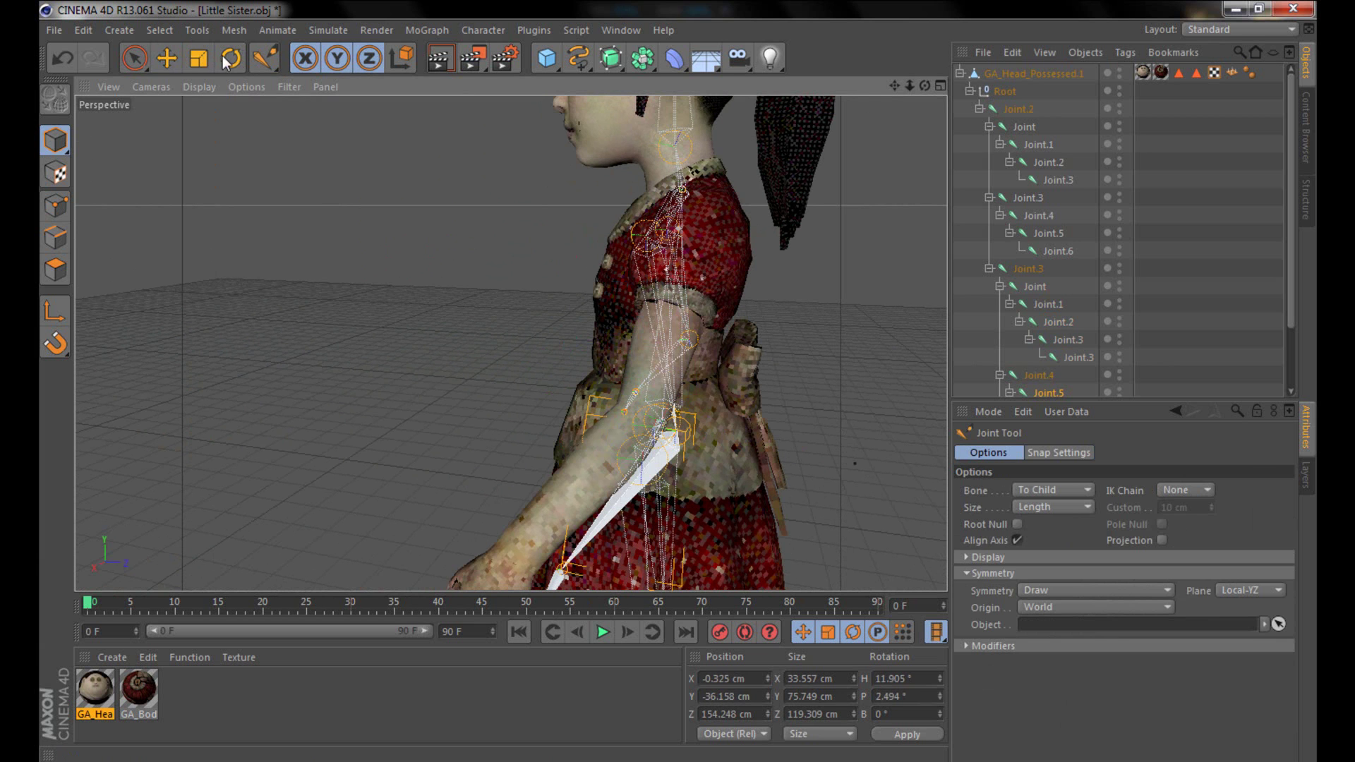
left_click(161, 63)
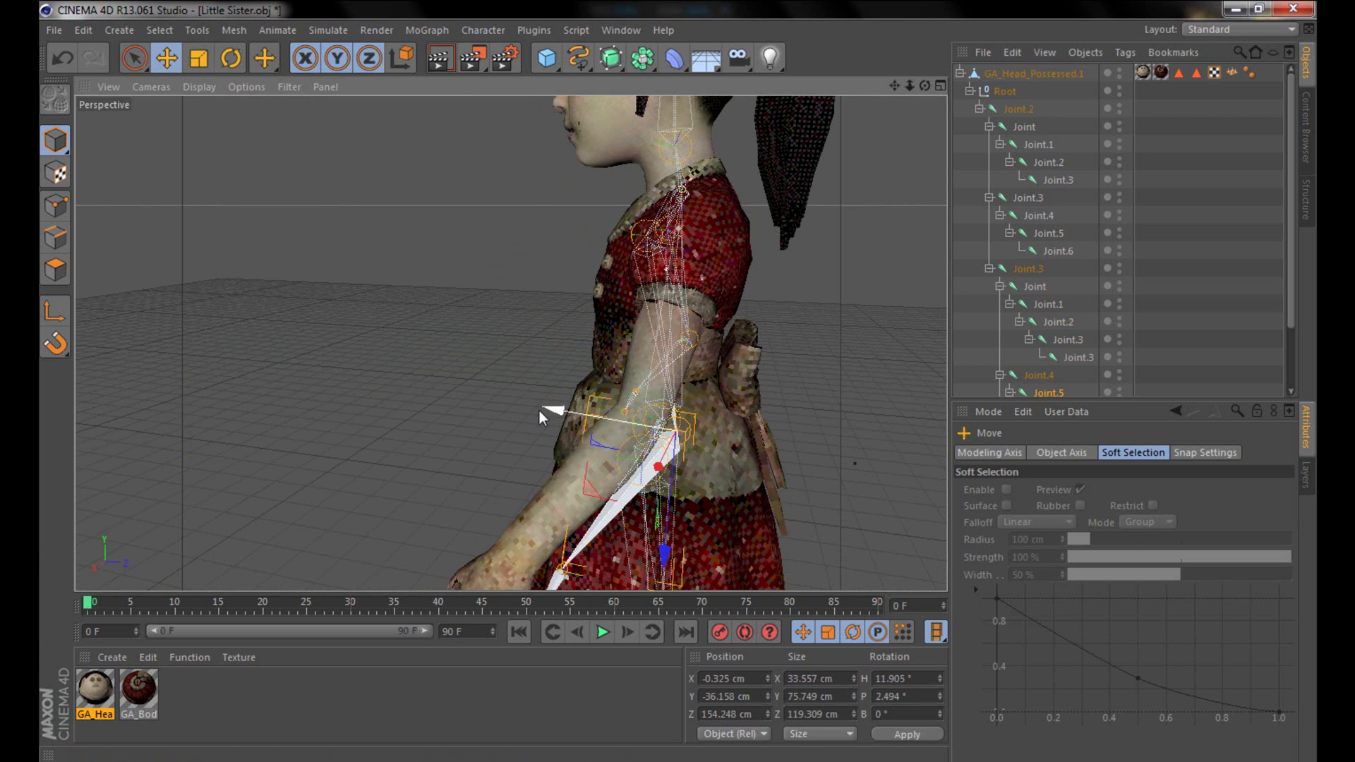
left_click_drag(539, 410, 533, 408)
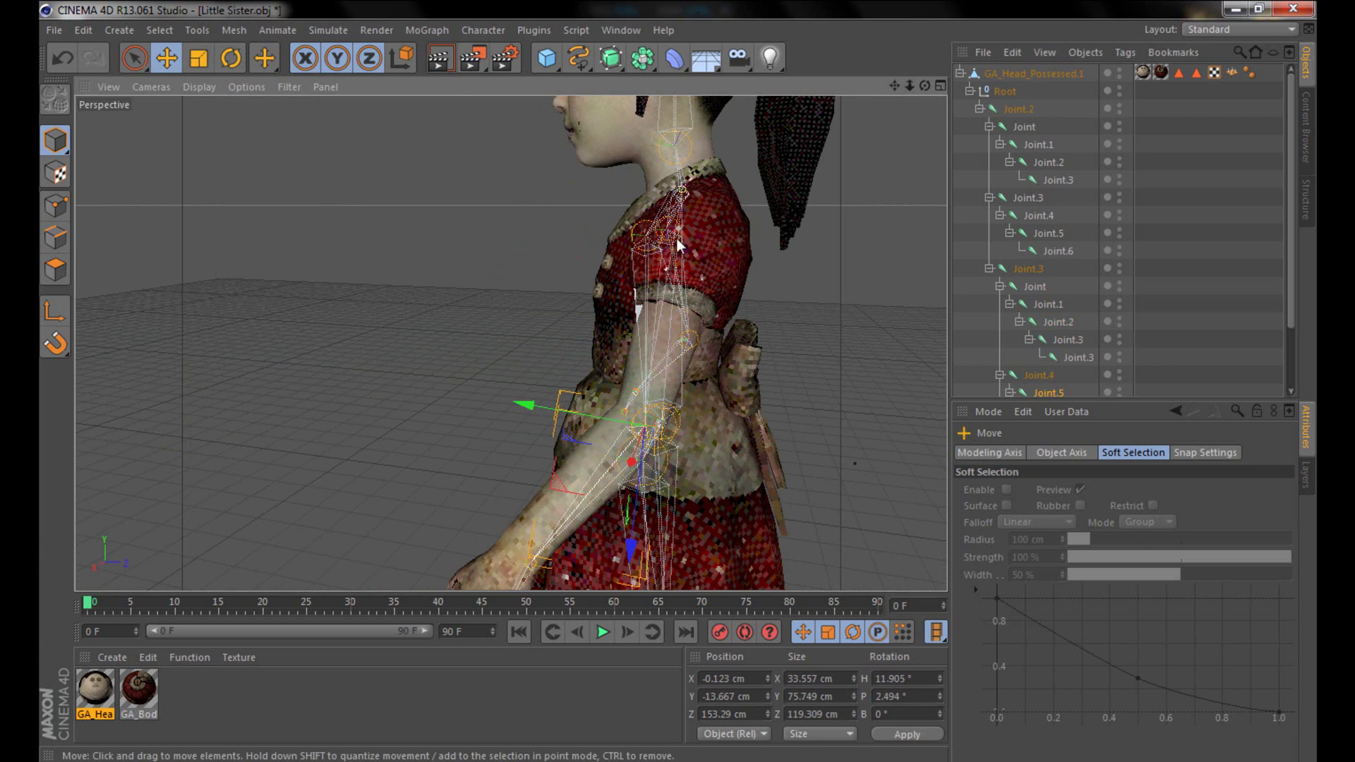
- Select the shoulder joint Joint.4 and move it backward about 39 cm along its local Y axis into the sleeve
left_click_drag(536, 370, 563, 179, "alt")
left_click_drag(595, 230, 590, 201, "alt")
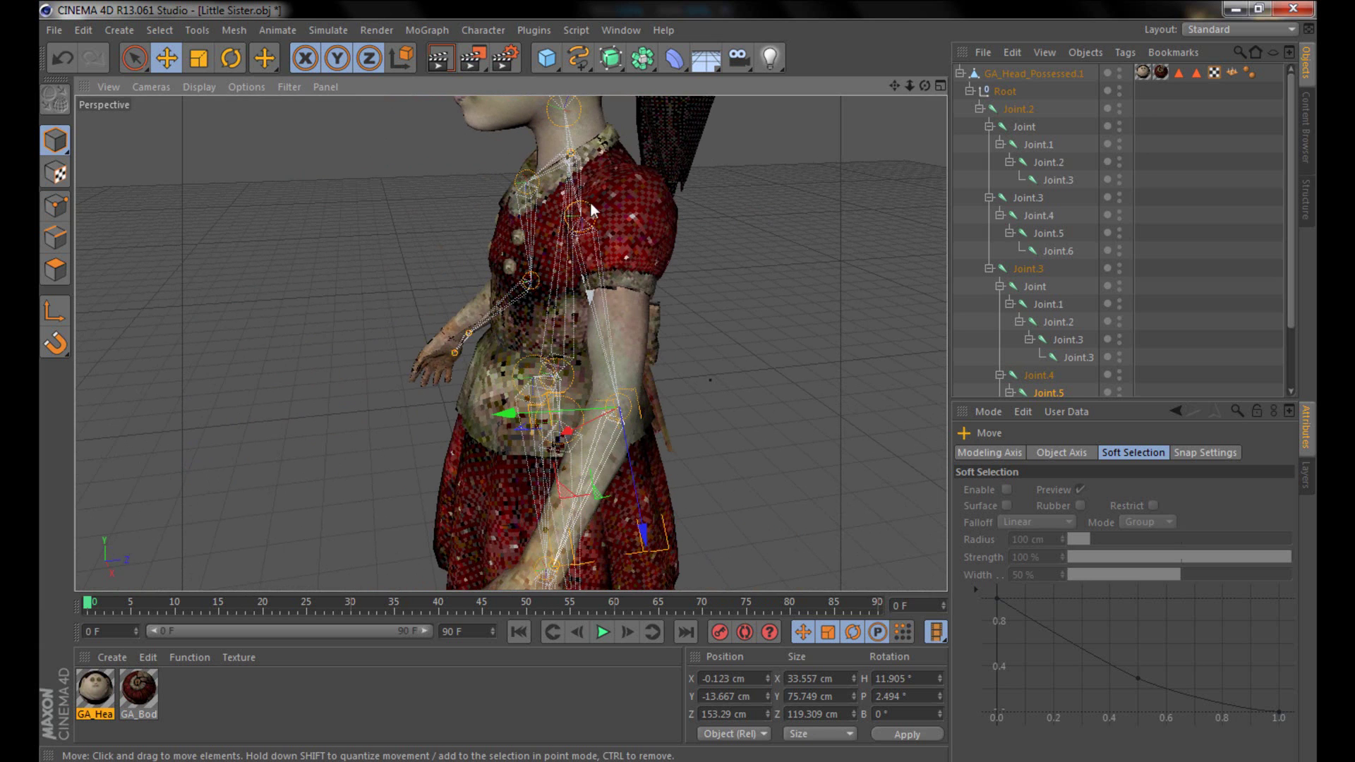
left_click_drag(264, 62, 324, 112)
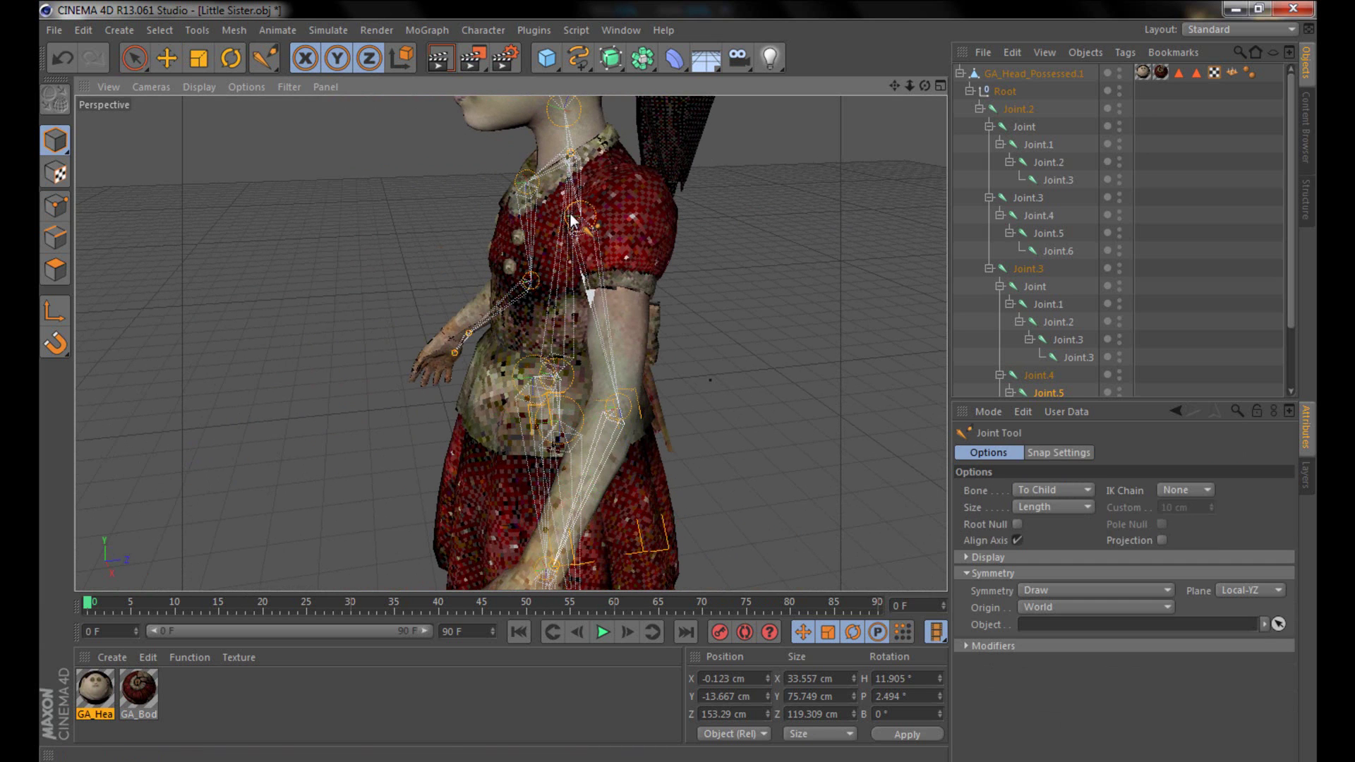
left_click(175, 65)
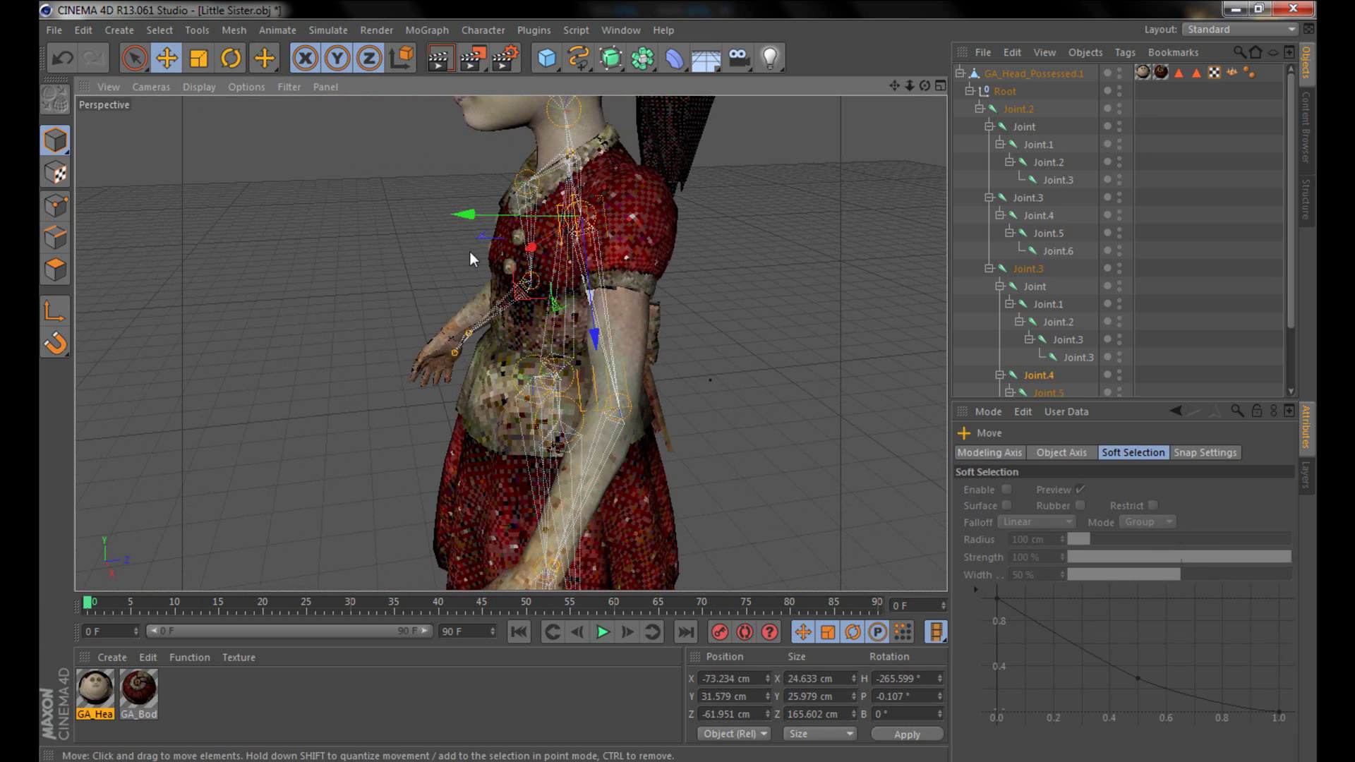
left_click_drag(466, 219, 519, 222)
- Move the elbow joint Joint.5 forward into the arm, to about 31 cm on its local Y axis
left_click_drag(258, 66, 323, 113)
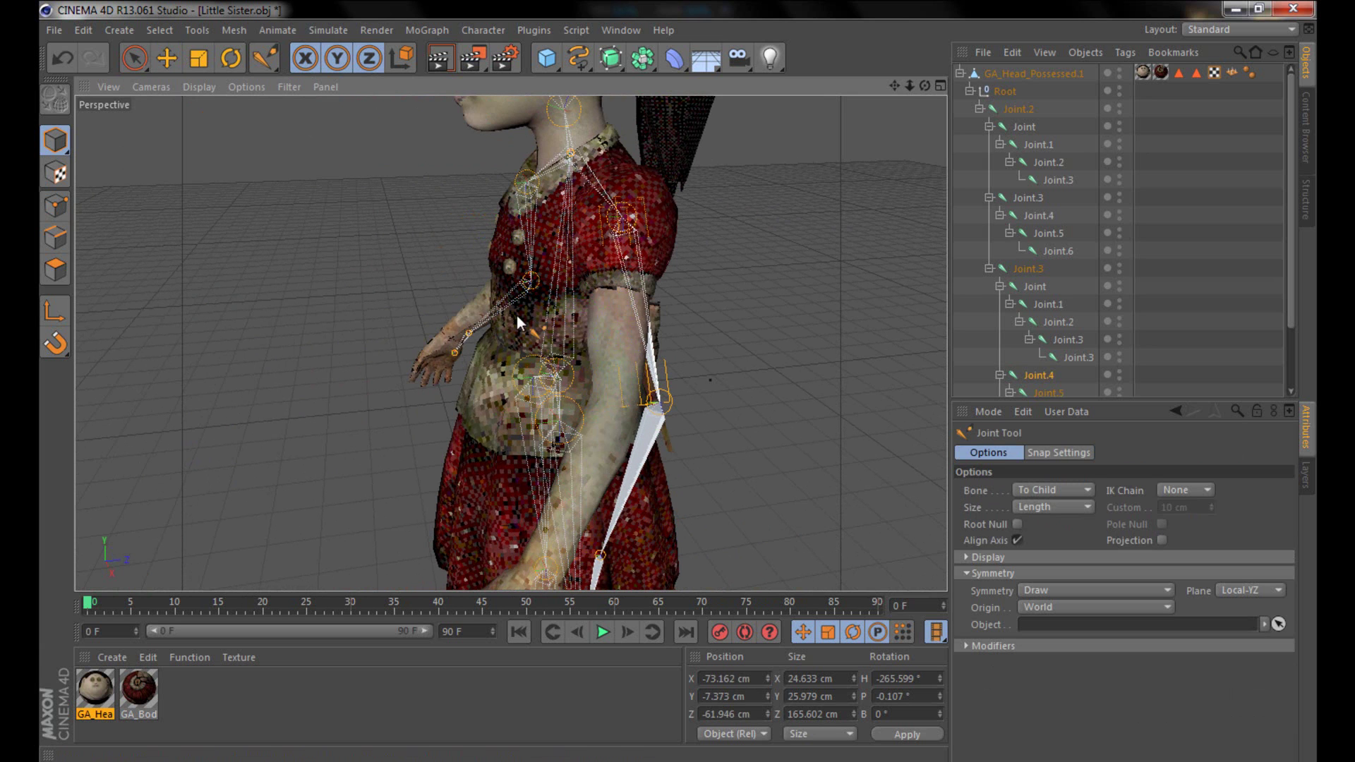
left_click(176, 59)
left_click_drag(554, 403, 511, 422)
left_click_drag(565, 304, 722, 346, "alt")
left_click_drag(312, 204, 669, 227, "alt")
- Select the opposite shoulder joint, Joint, and move it backward about 39 cm along its local Y axis
left_click_drag(267, 59, 316, 133)
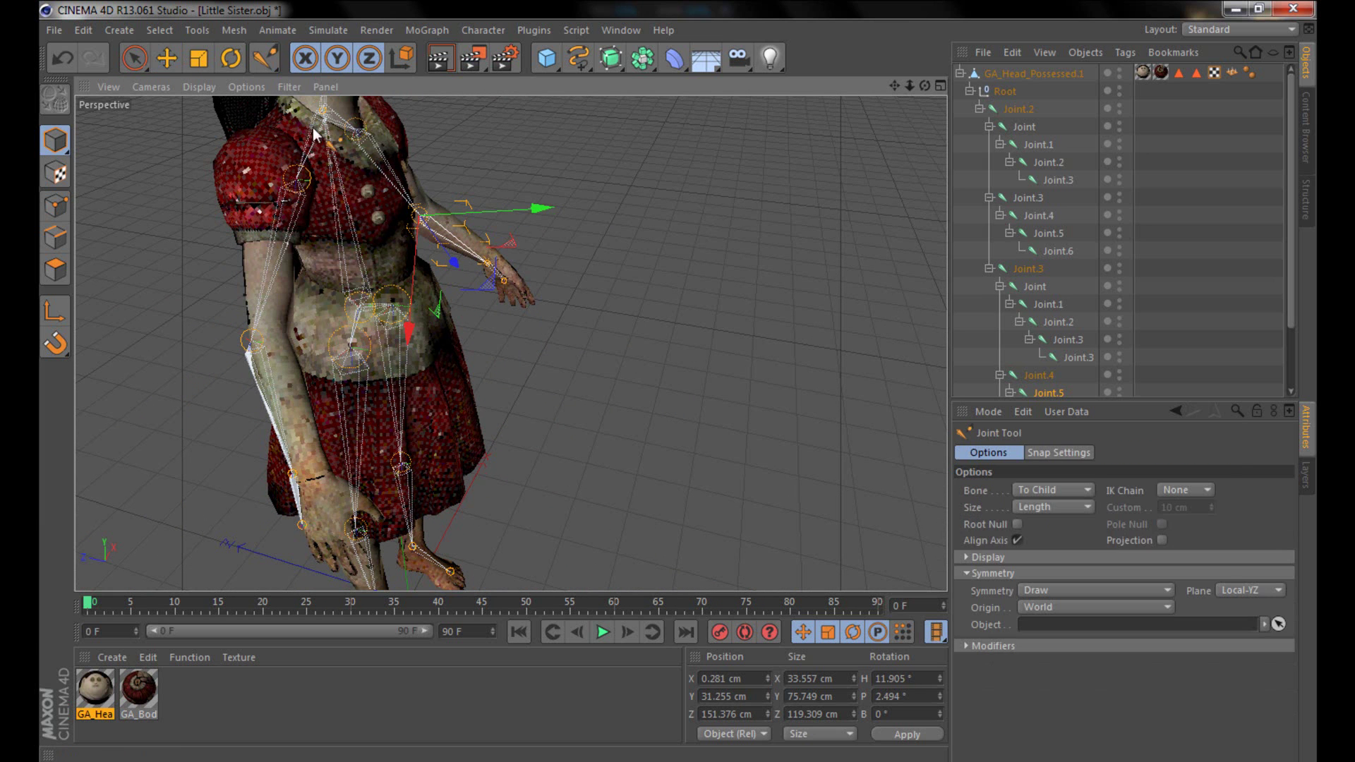
left_click(297, 179)
left_click(168, 59)
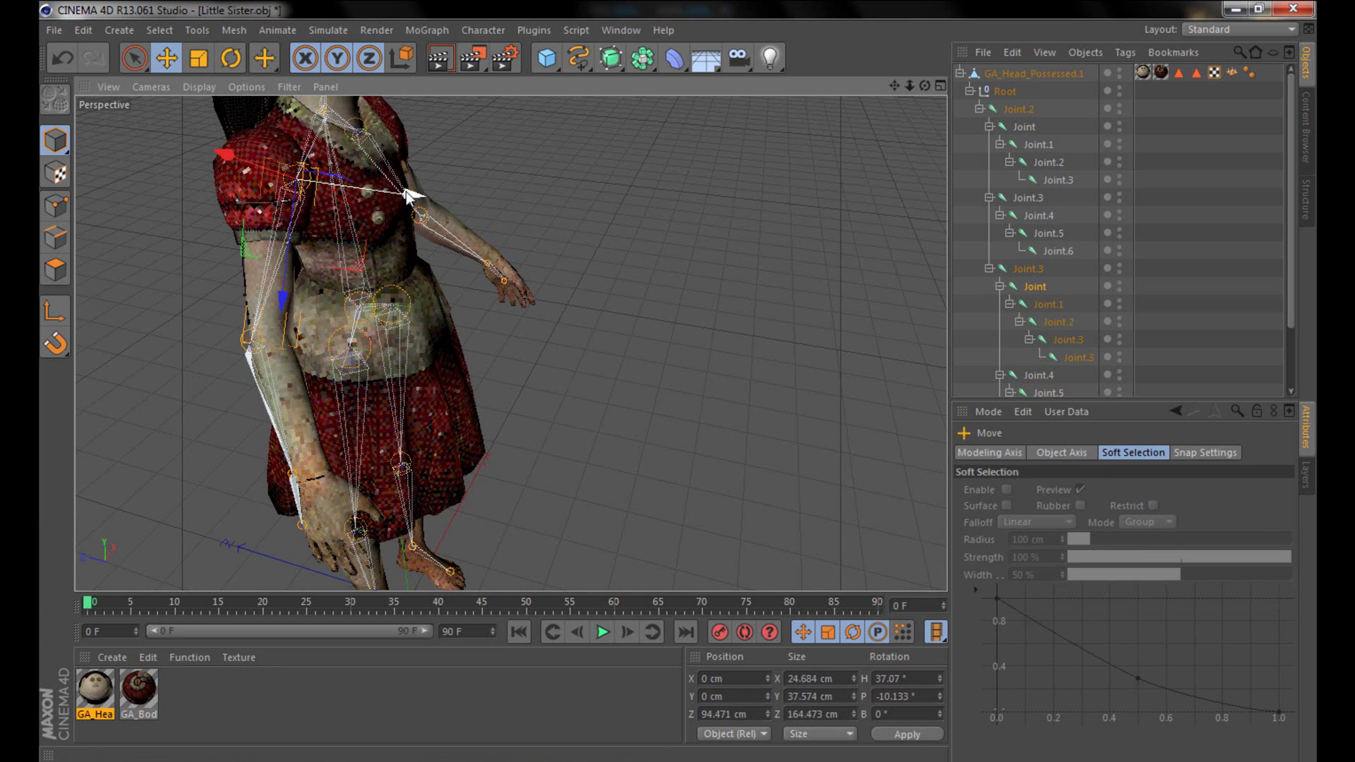
left_click_drag(393, 193, 366, 192)
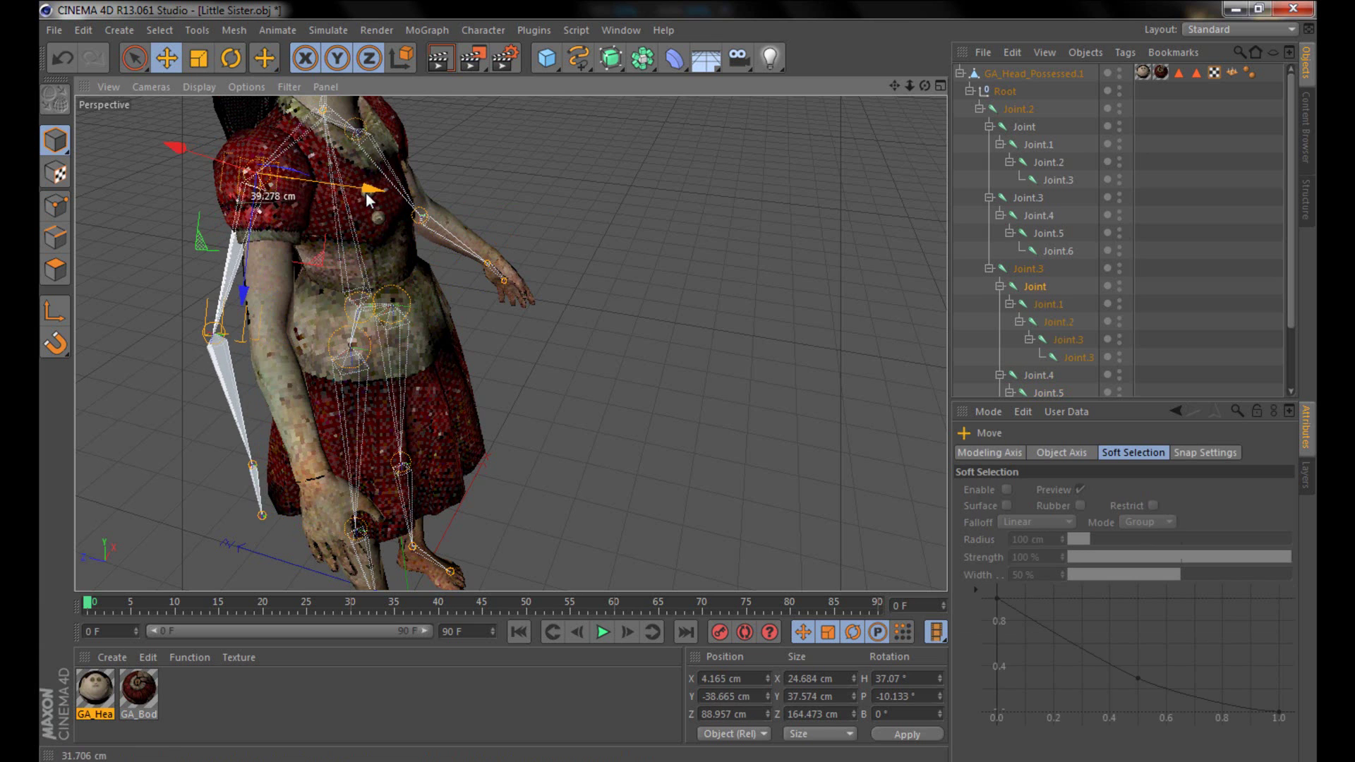
- Select the elbow joint Joint.1 below that shoulder and move it forward to about 31 cm on its local Y axis
left_click(262, 61)
left_click(312, 115)
left_click(220, 330)
left_click(166, 62)
left_click_drag(324, 362, 382, 370)
- Select Root with all its child joints plus the GA_Head_Possessed.1 mesh, and bind the mesh to the skeleton
left_click_drag(427, 314, 163, 244, "alt")
scroll(419, 185, "down", 8)
left_click_drag(425, 208, 415, 222, "alt")
middle_click_drag(415, 221, 463, 282, "alt")
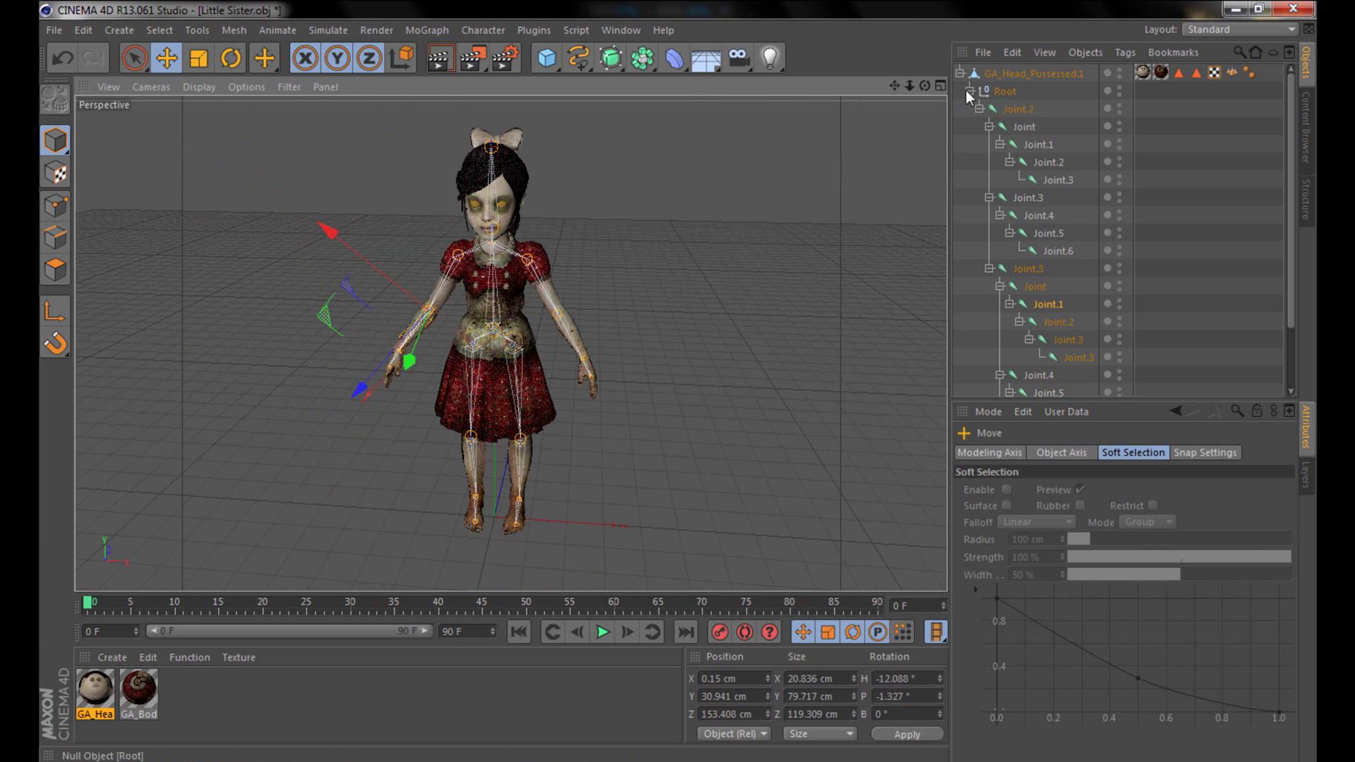
left_click(1013, 91)
right_click(1013, 91)
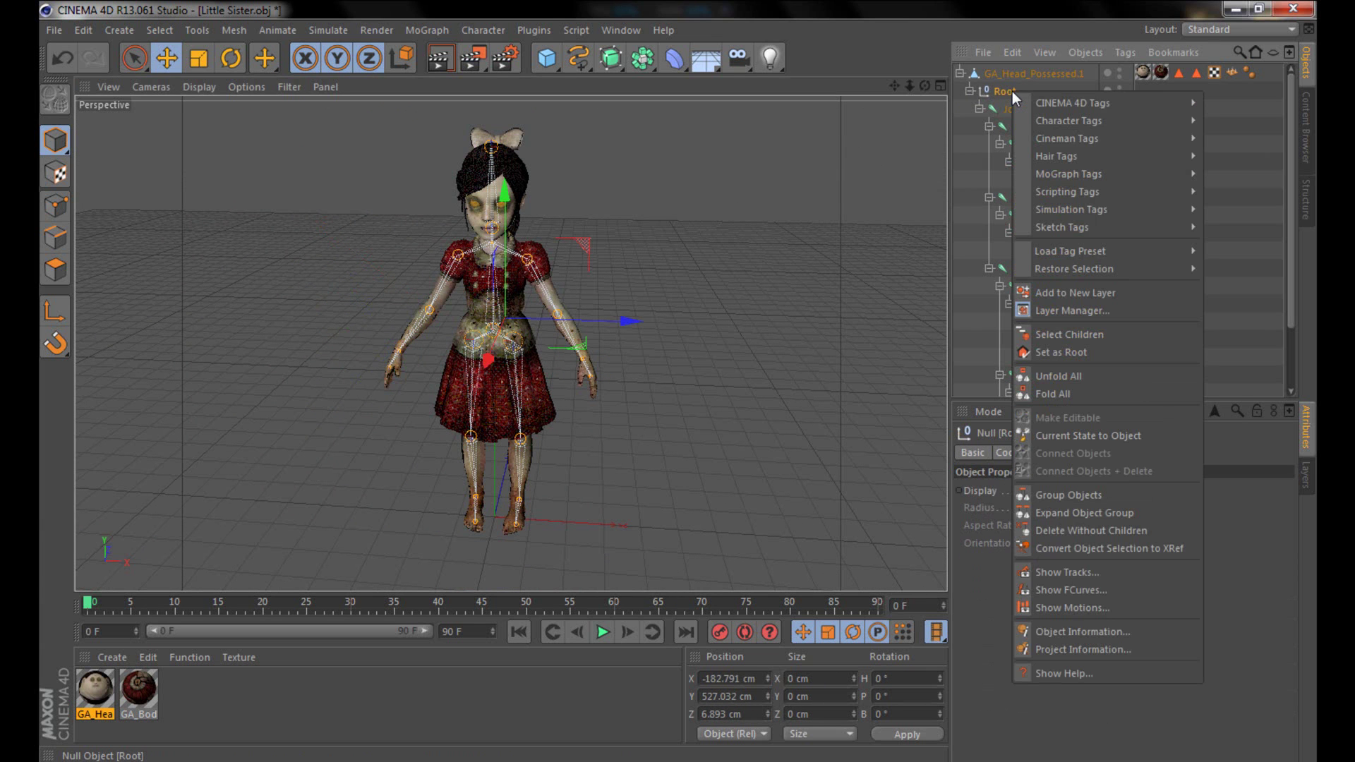
left_click(1059, 334)
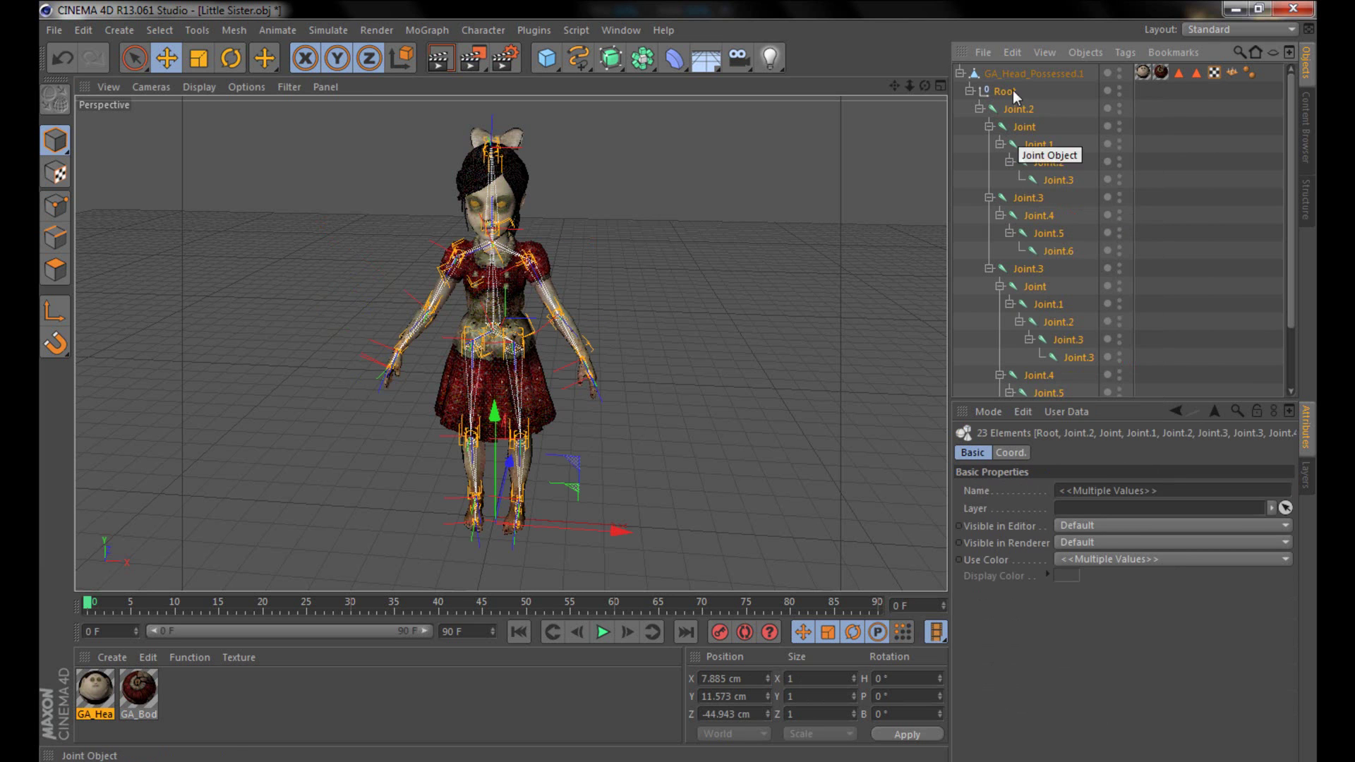
left_click(1013, 72, "ctrl")
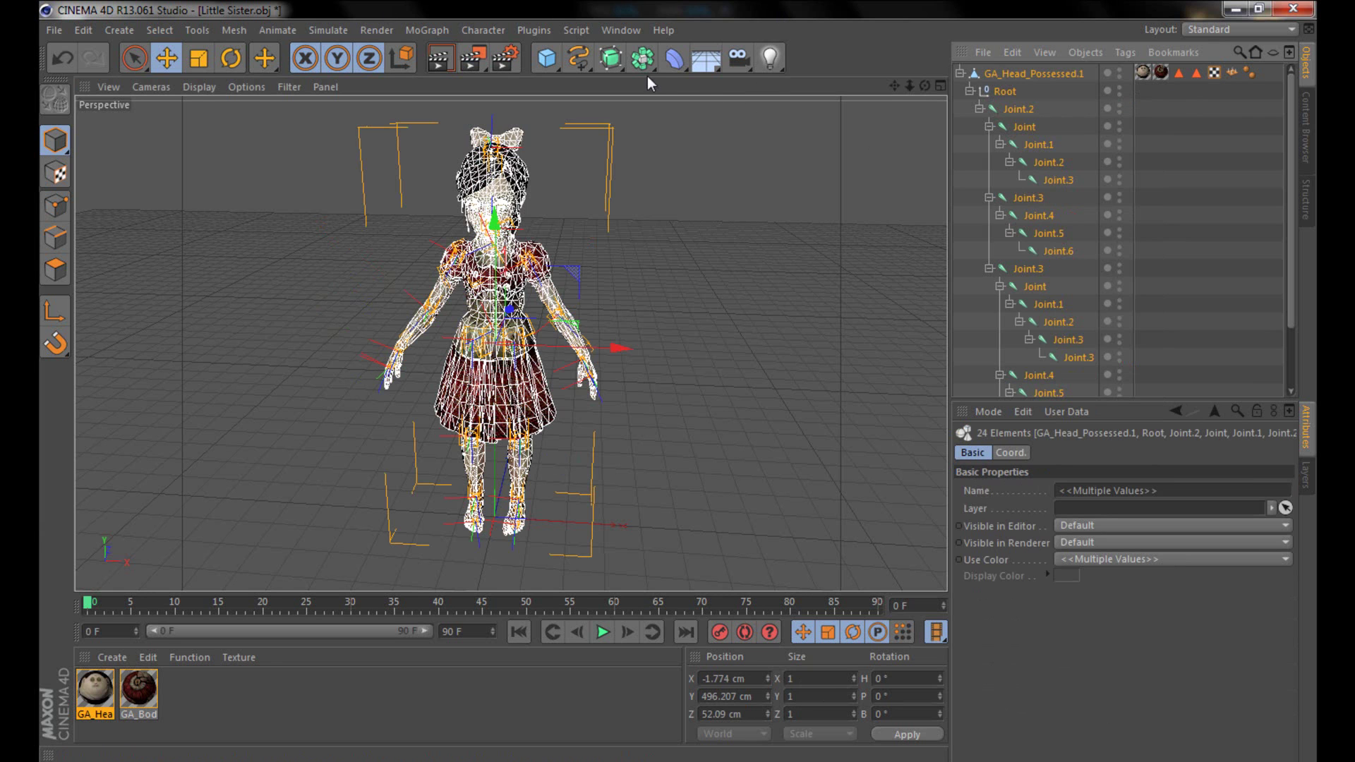
left_click(497, 31)
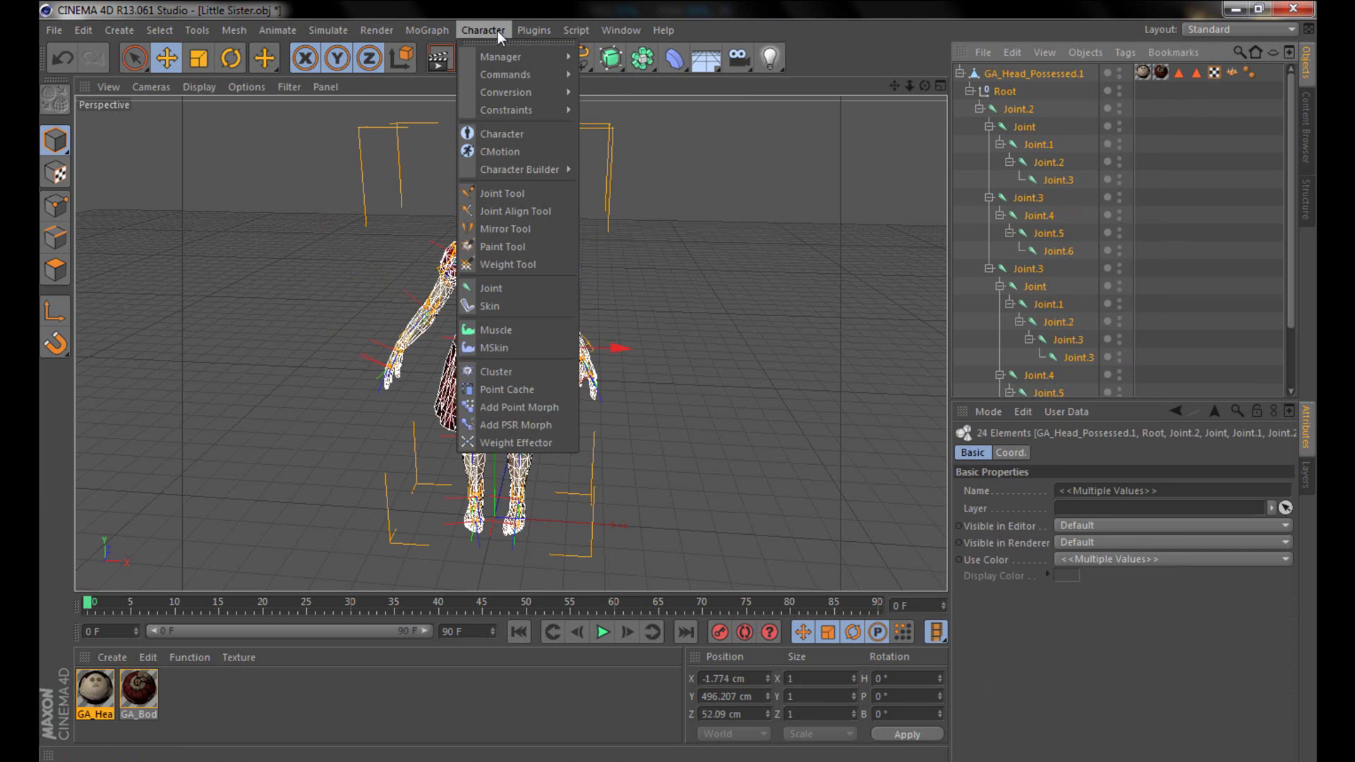
mouse_move(503, 79)
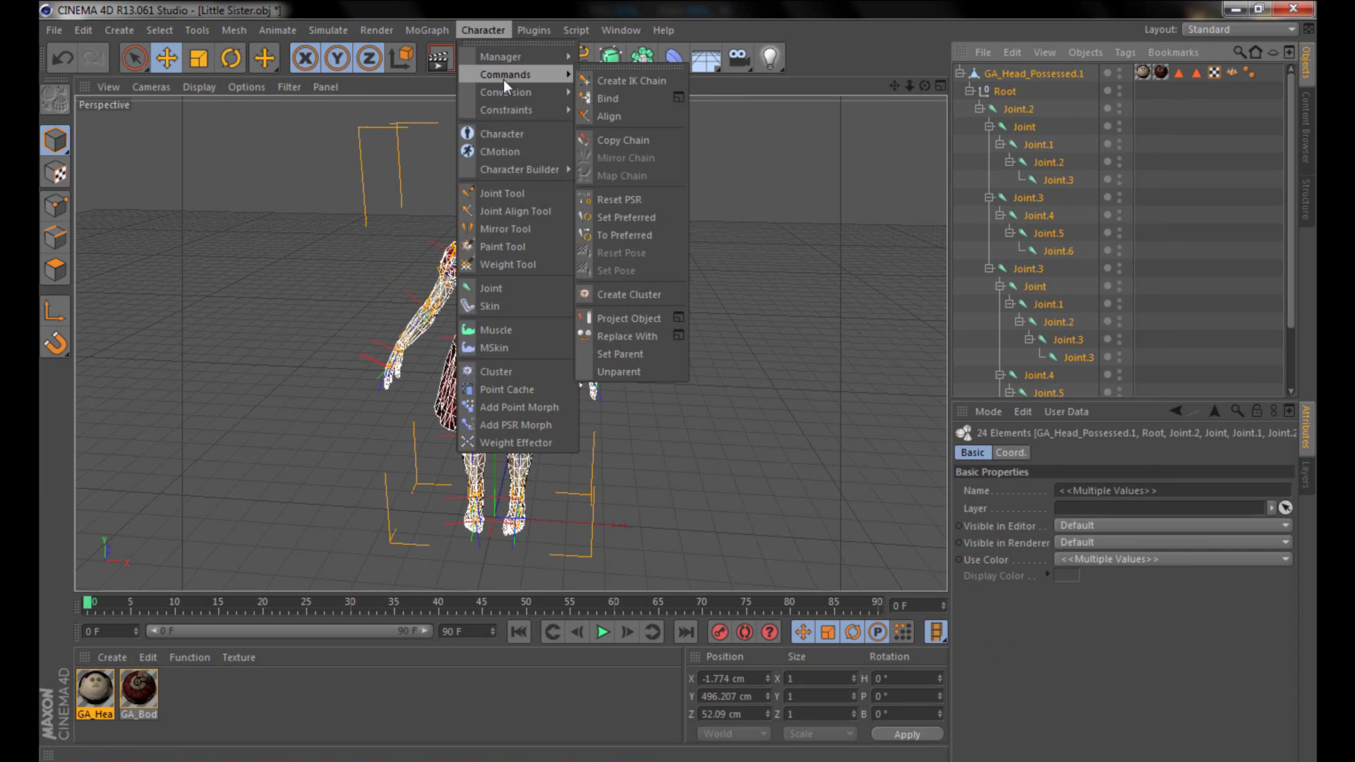
left_click(629, 98)
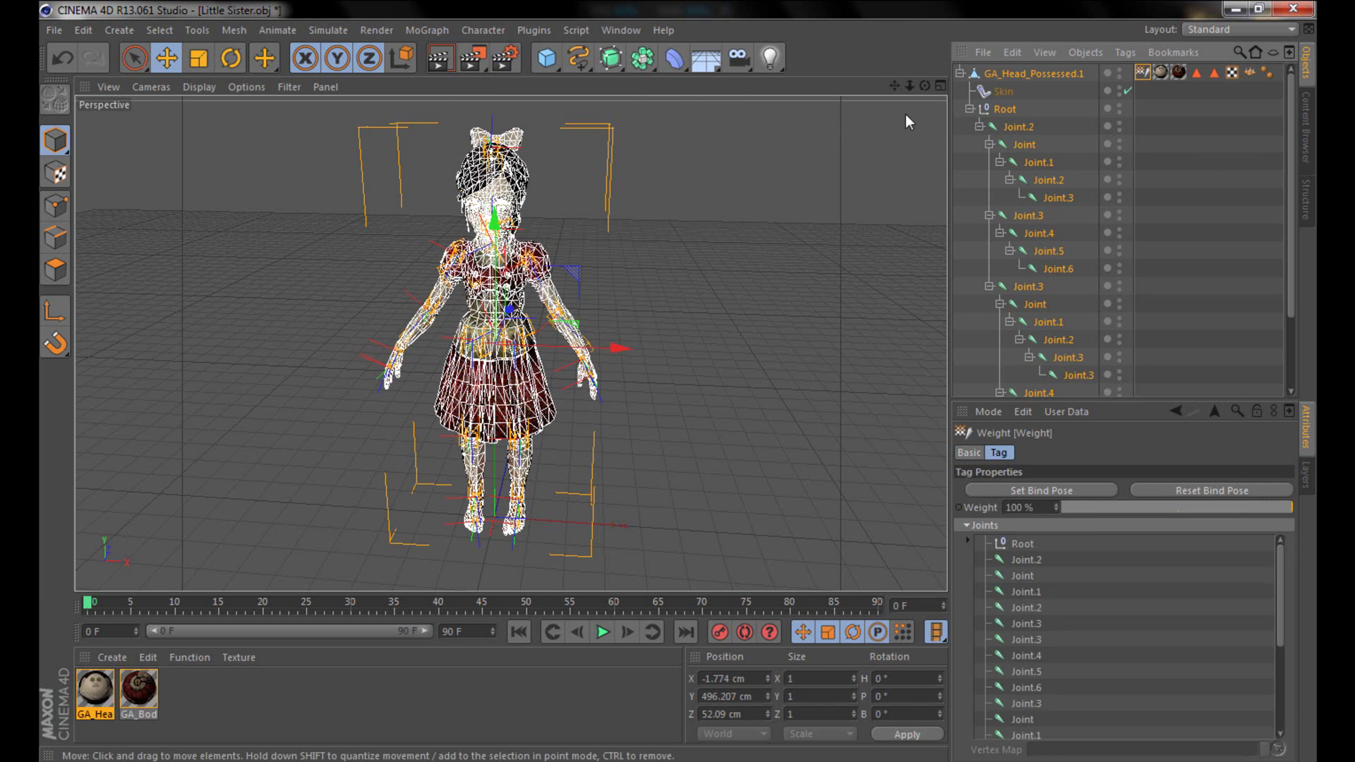
- Try rotating the pelvis joint Joint.2 to test how the bound body deforms, and undo the change
left_click(1035, 125)
left_click(233, 61)
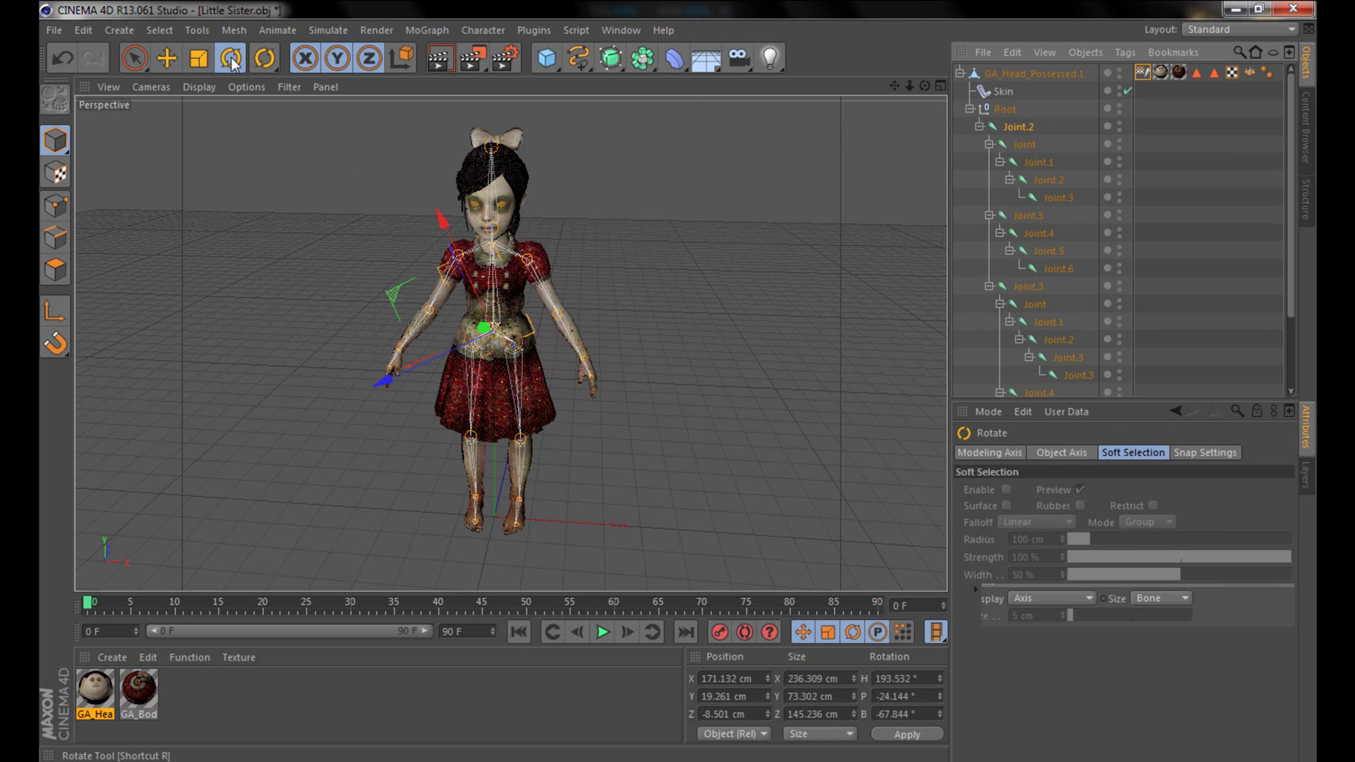
left_click_drag(525, 353, 488, 274)
key("ctrl+z")
left_click(1030, 147)
key("ctrl+z")
- Try rotating the ankle joint Joint.5 to test the foot's deformation, and undo the rotation
left_click(1048, 250)
left_click_drag(530, 488, 502, 346)
key("ctrl+z")
- Try rotating the elbow joint Joint.1 to test the forearm's deformation, and restore its pose
scroll(477, 194, "up", 3)
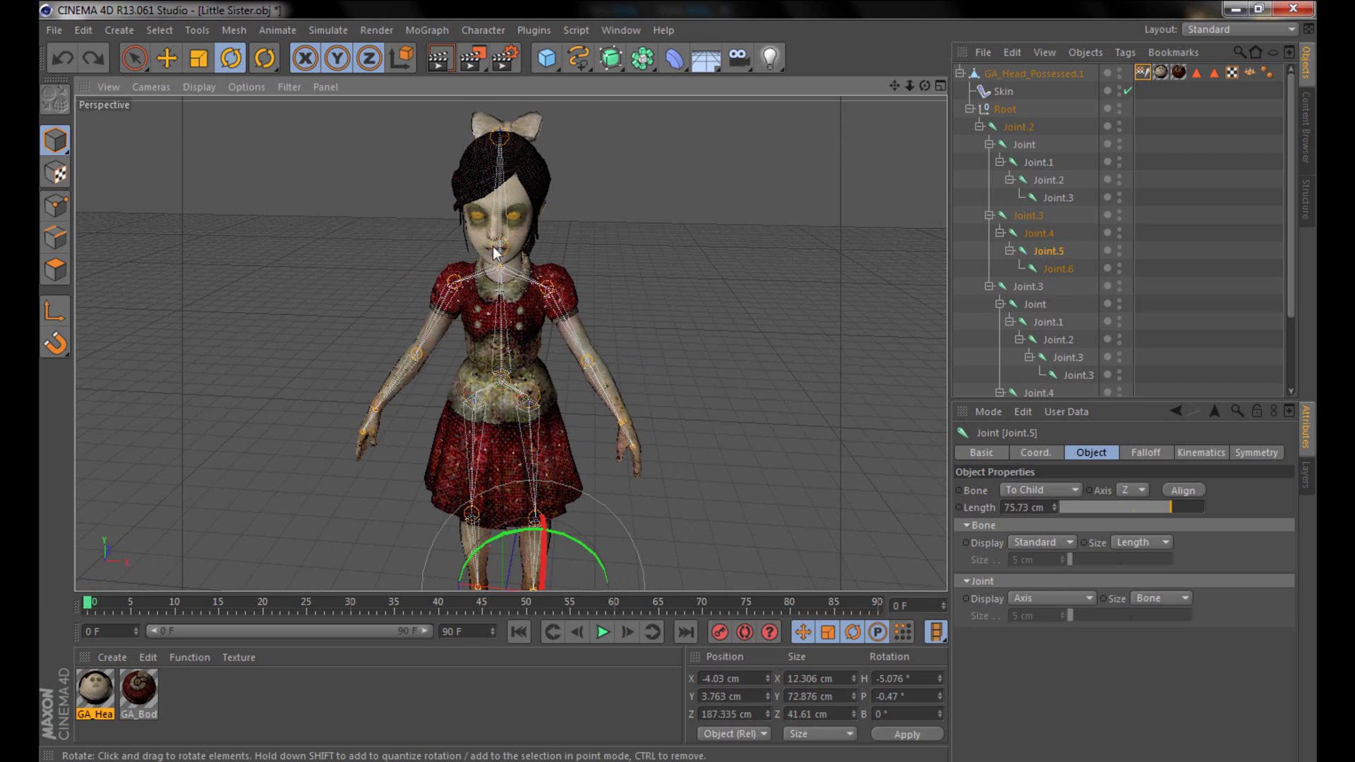
left_click_drag(464, 356, 811, 317, "alt")
left_click_drag(411, 411, 714, 202, "alt")
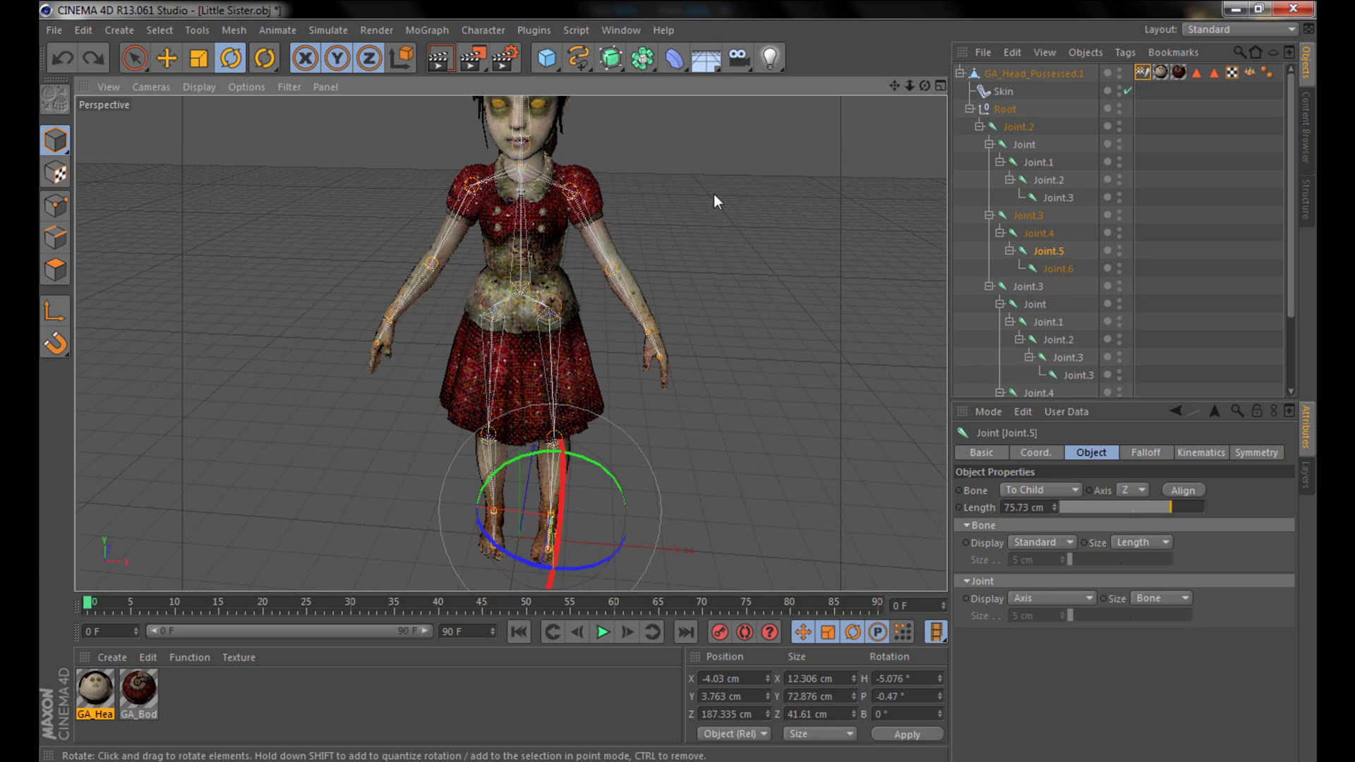
left_click(1046, 165)
left_click(1065, 346)
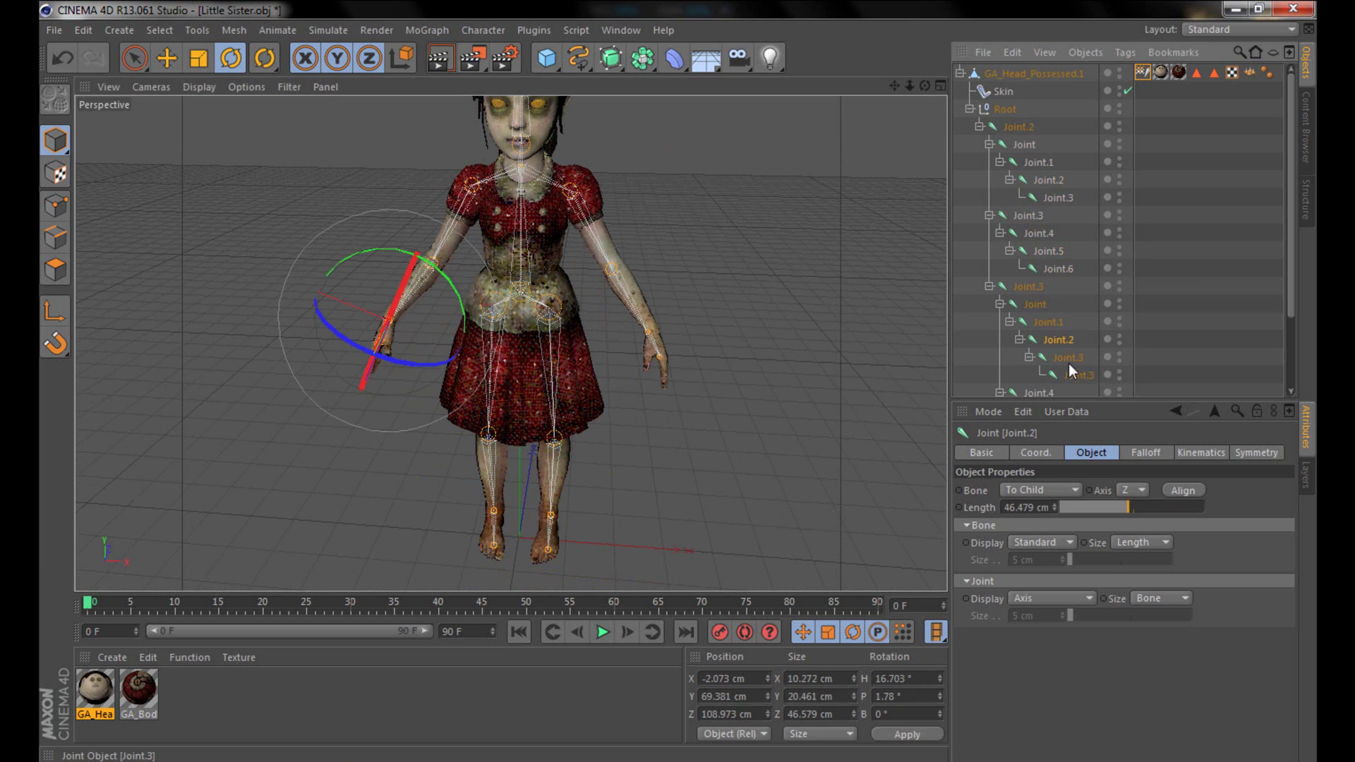
left_click(1069, 379)
left_click(1052, 319)
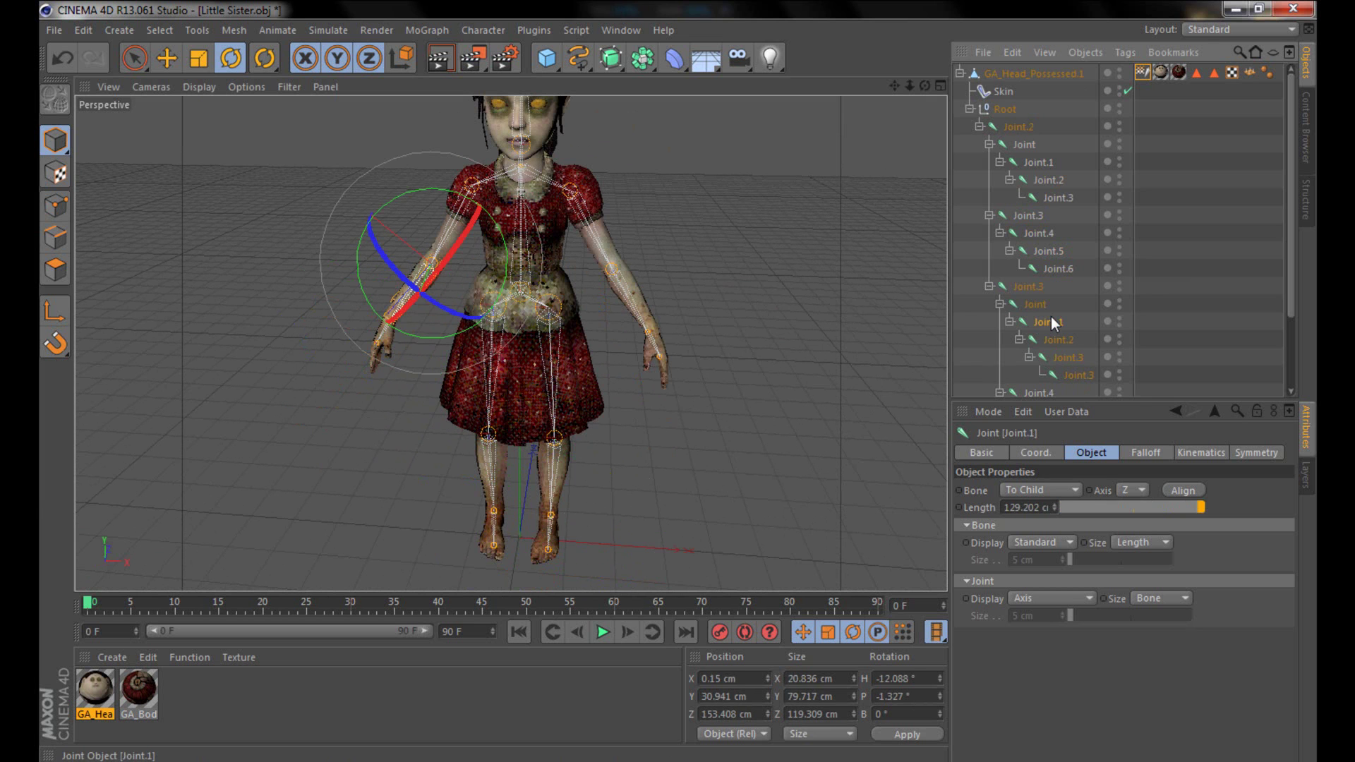
left_click_drag(477, 210, 479, 387)
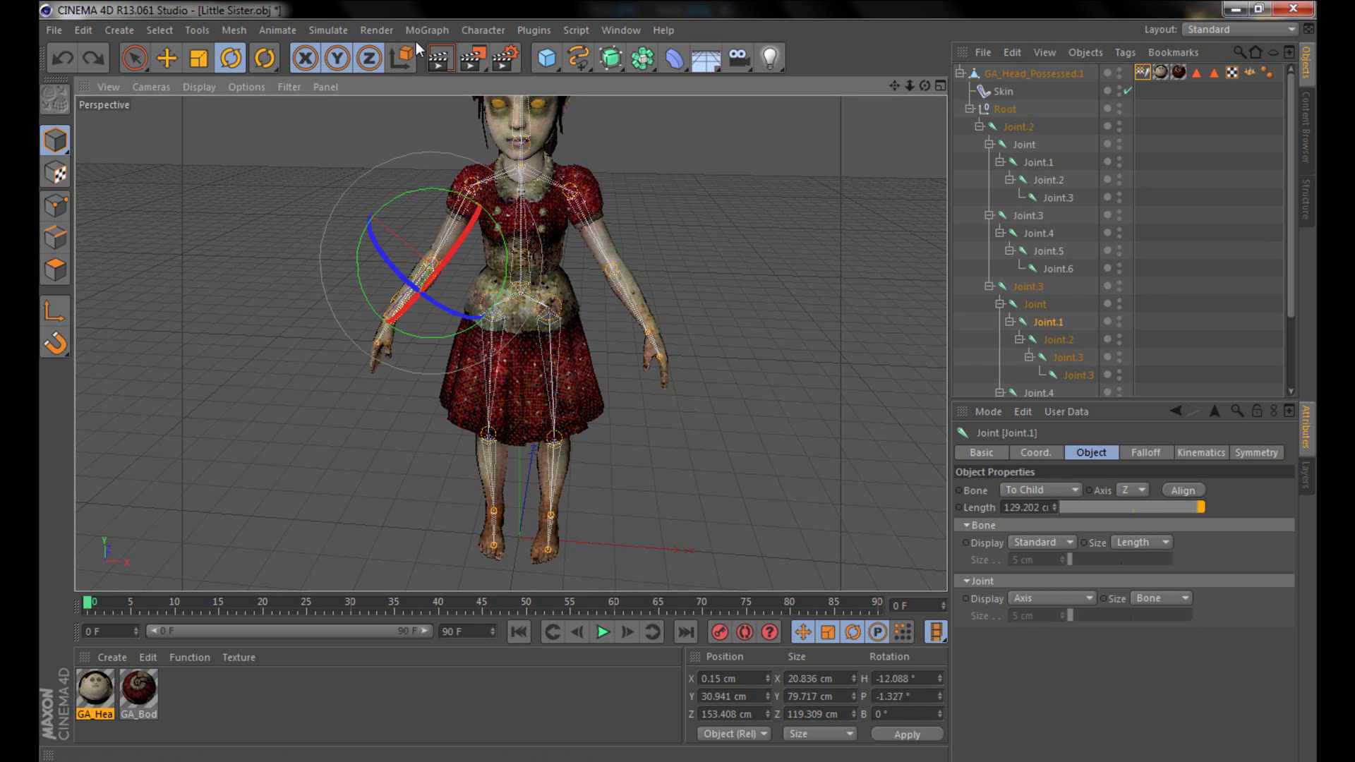
- Activate the Weight Tool and examine the torso weights of Joint.2
left_click(470, 27)
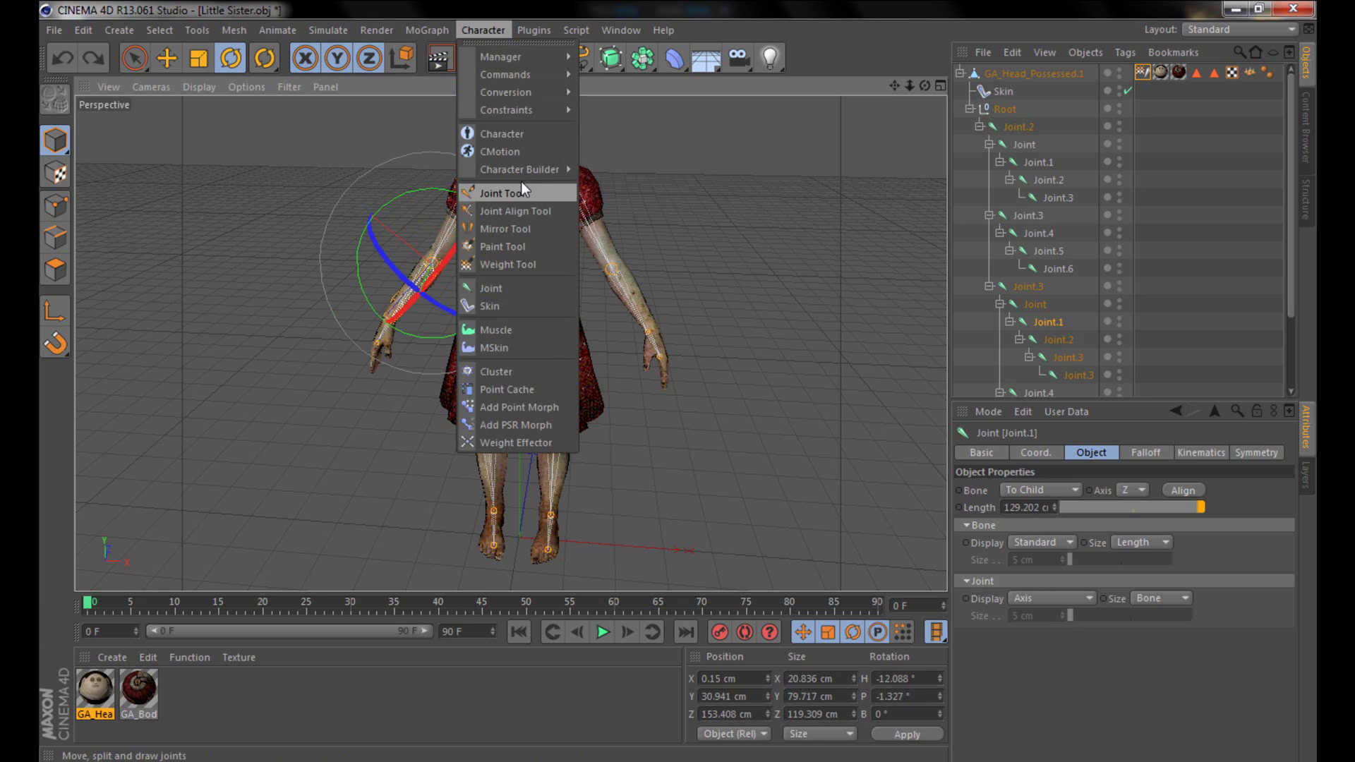
left_click(515, 264)
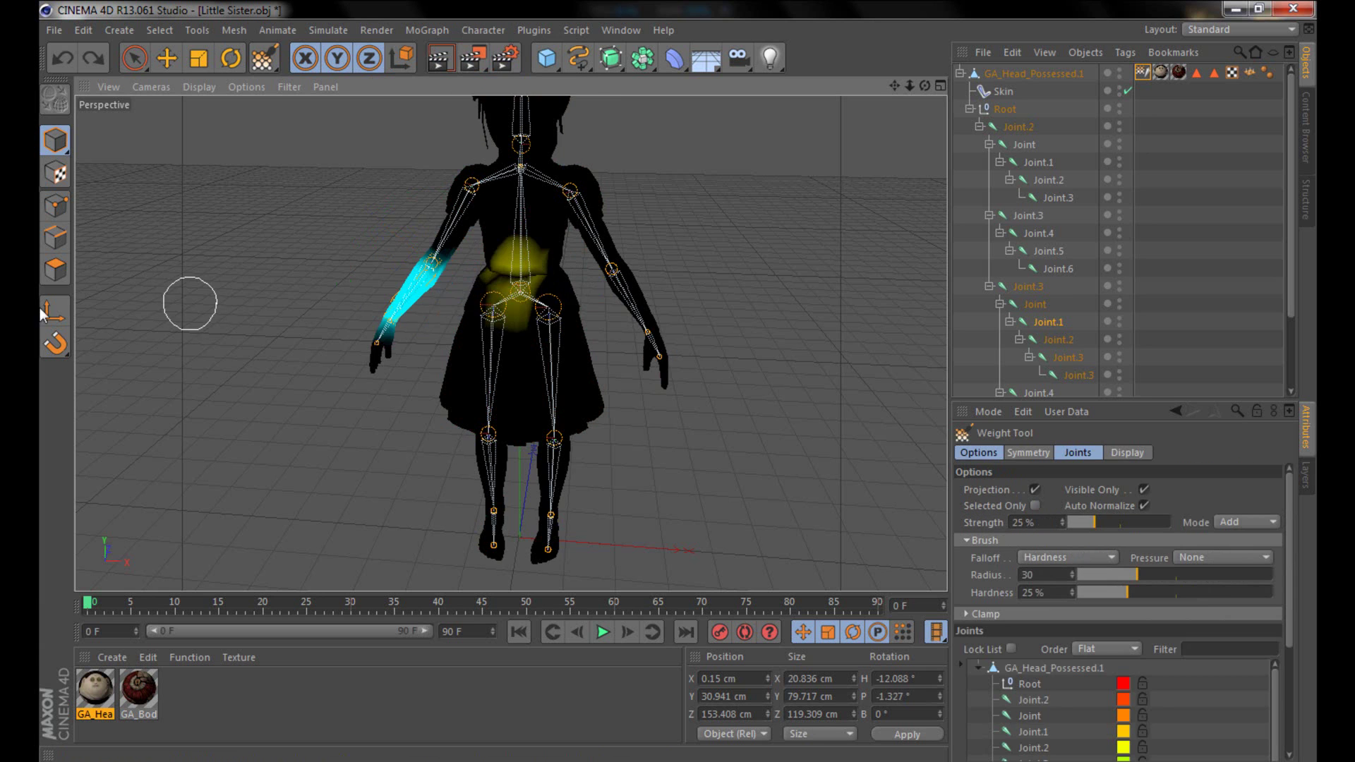
scroll(207, 270, "up", 4)
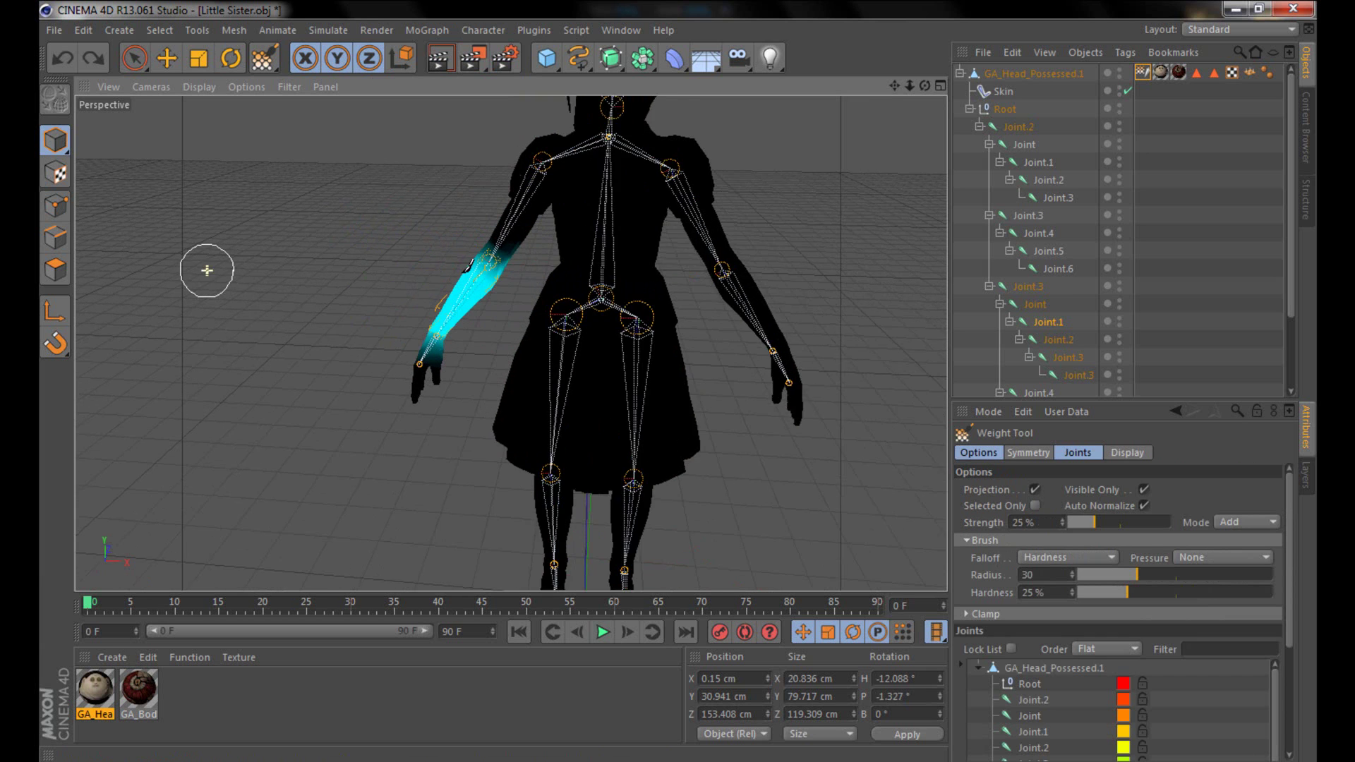
left_click(1014, 127)
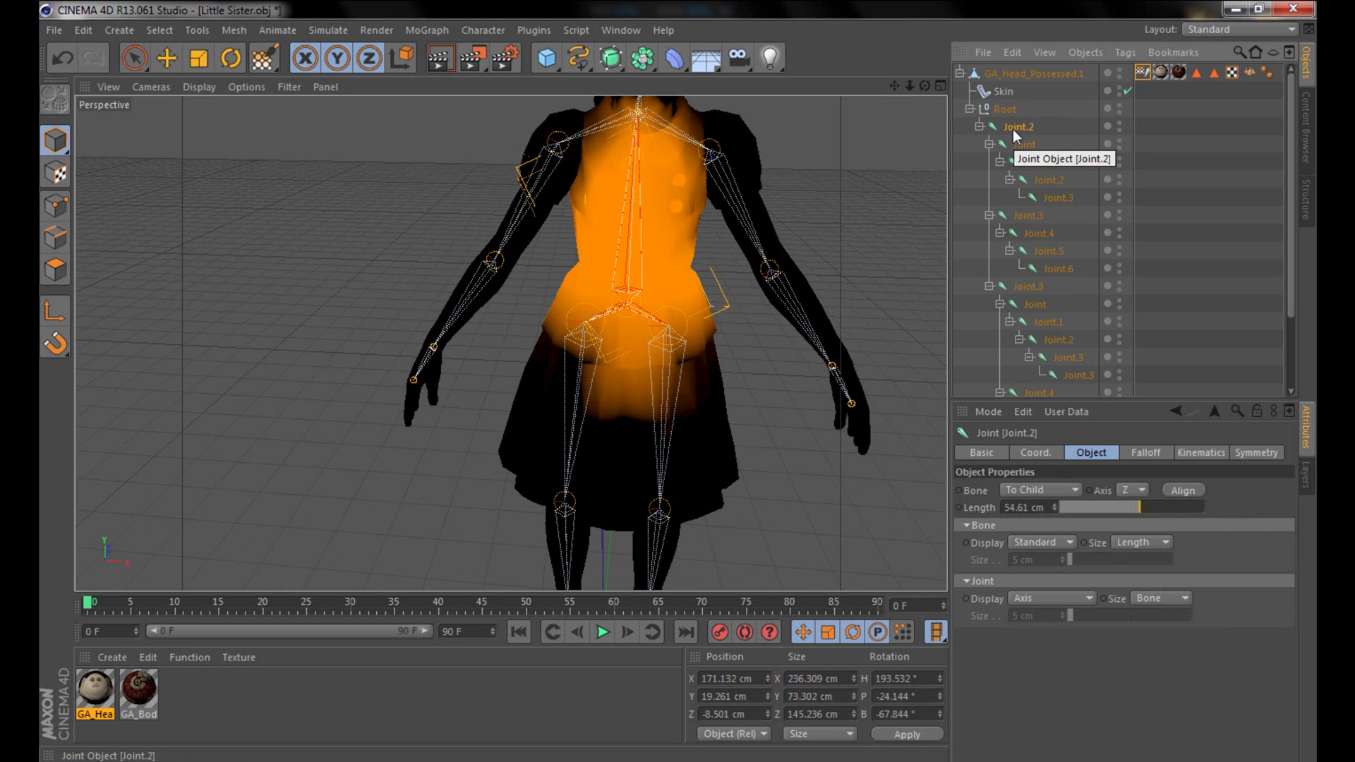
middle_click_drag(657, 182, 565, 294, "alt")
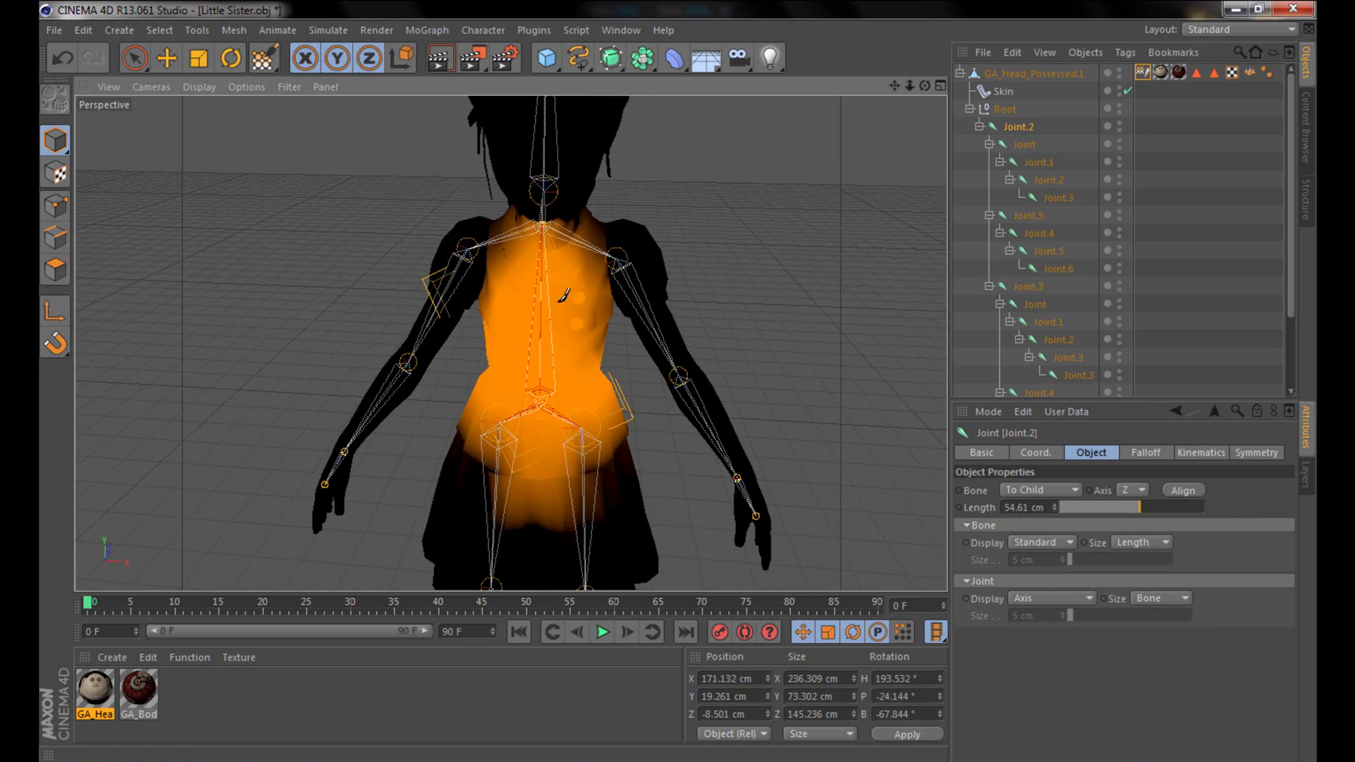
left_click_drag(437, 309, 184, 316, "alt")
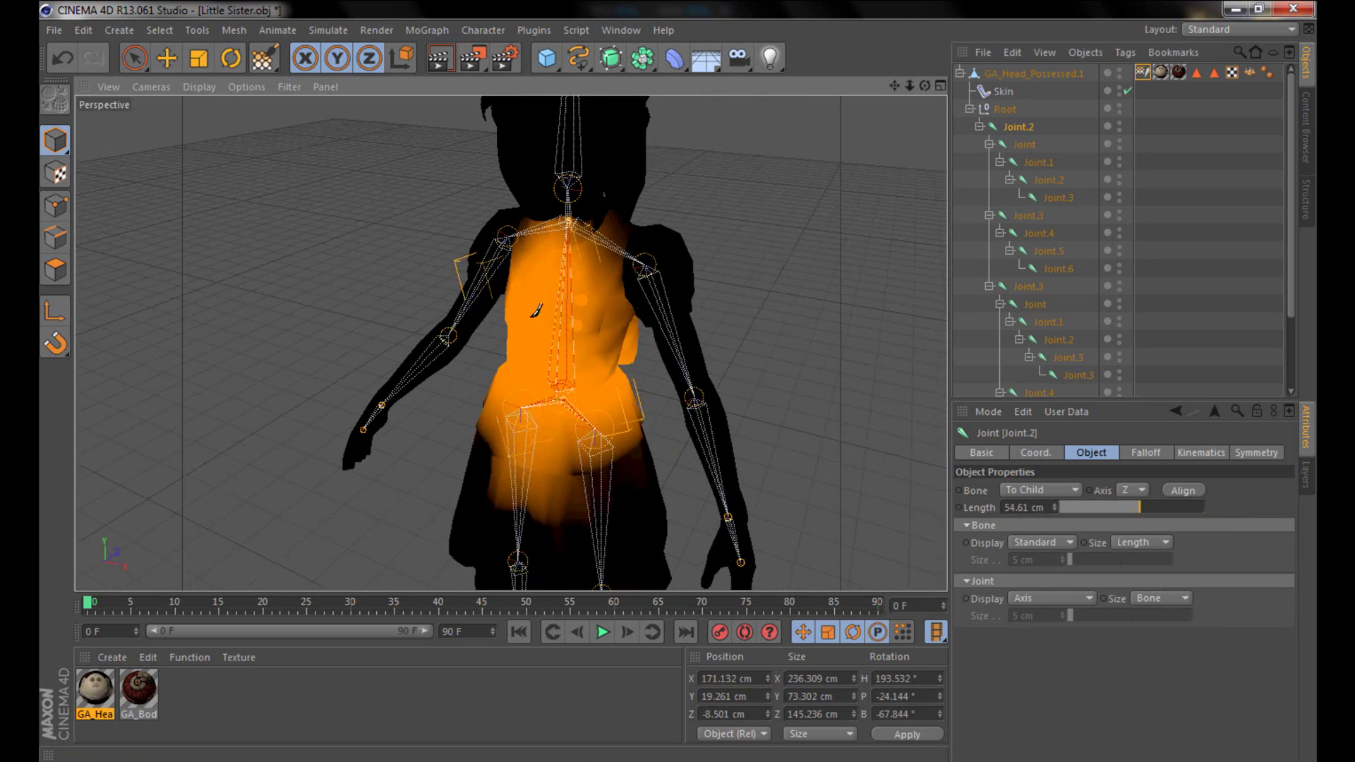
- Examine the weights along both leg chains, from the hip joints Joint and Joint.3 down to the feet
left_click(1027, 145)
middle_click_drag(454, 521, 598, 214, "alt")
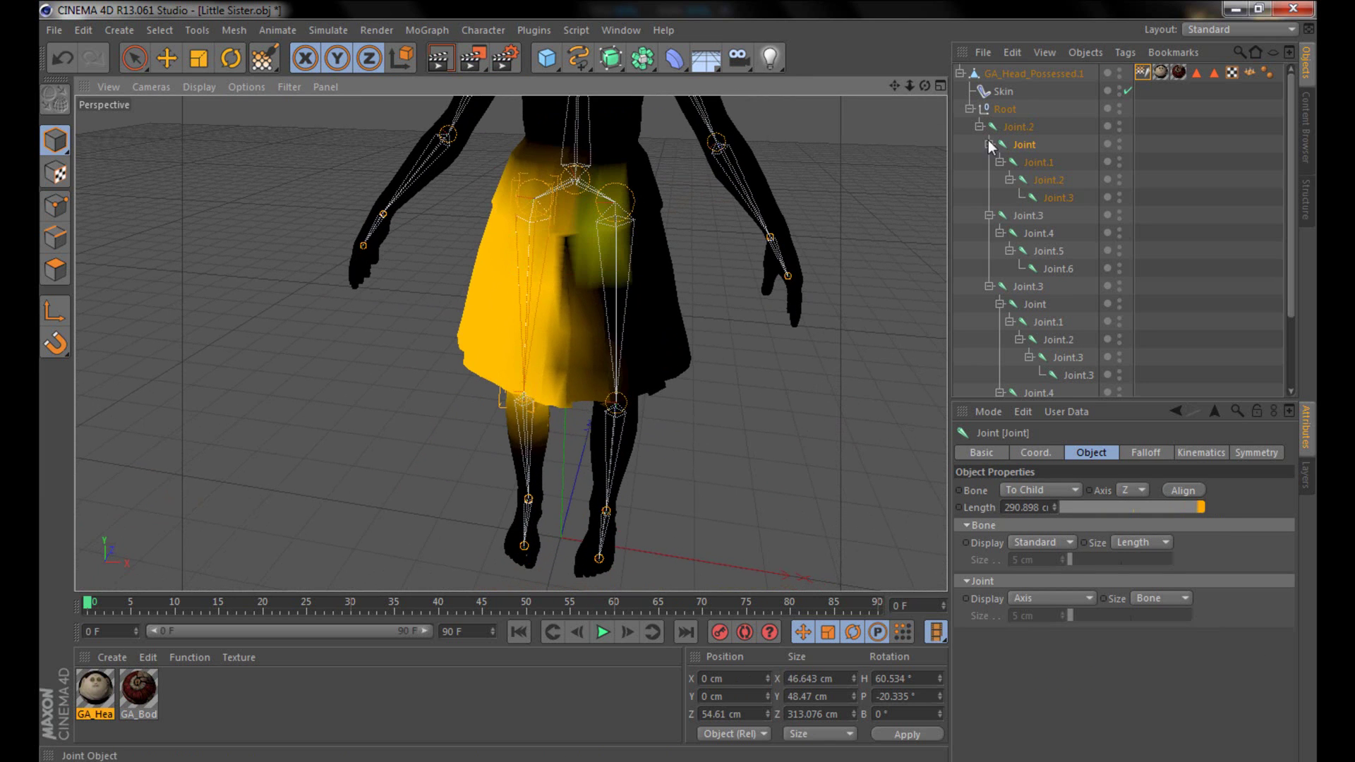
left_click(1027, 160)
left_click(1044, 181)
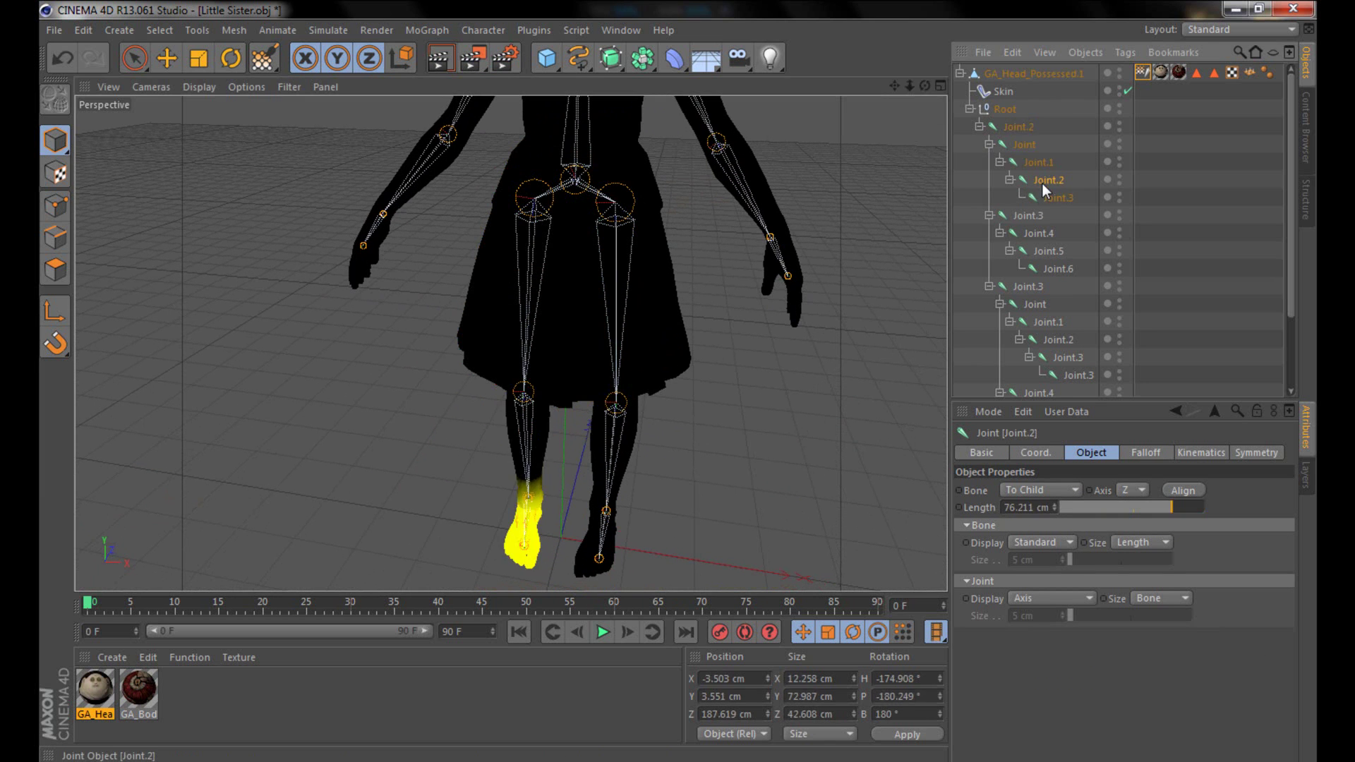
left_click(1057, 198)
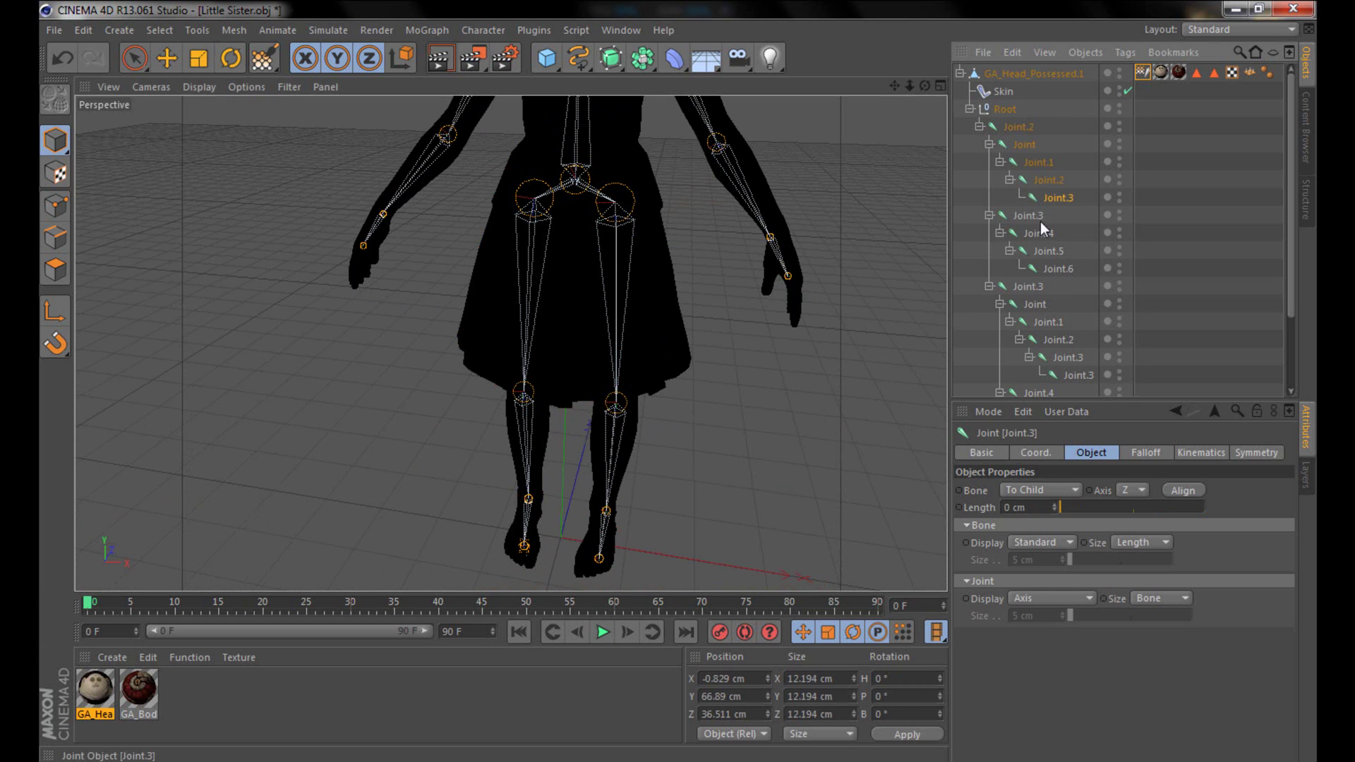
left_click(1033, 218)
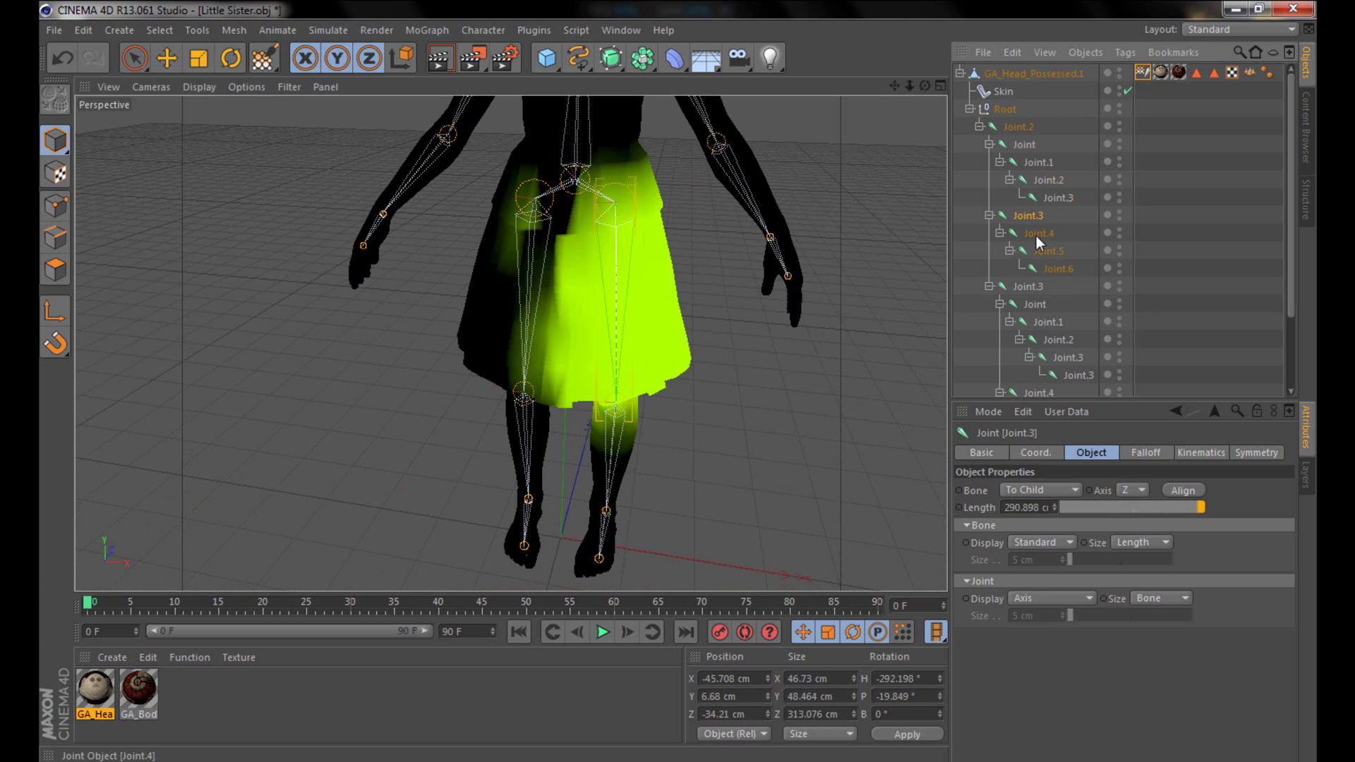
left_click(1036, 236)
left_click(1047, 252)
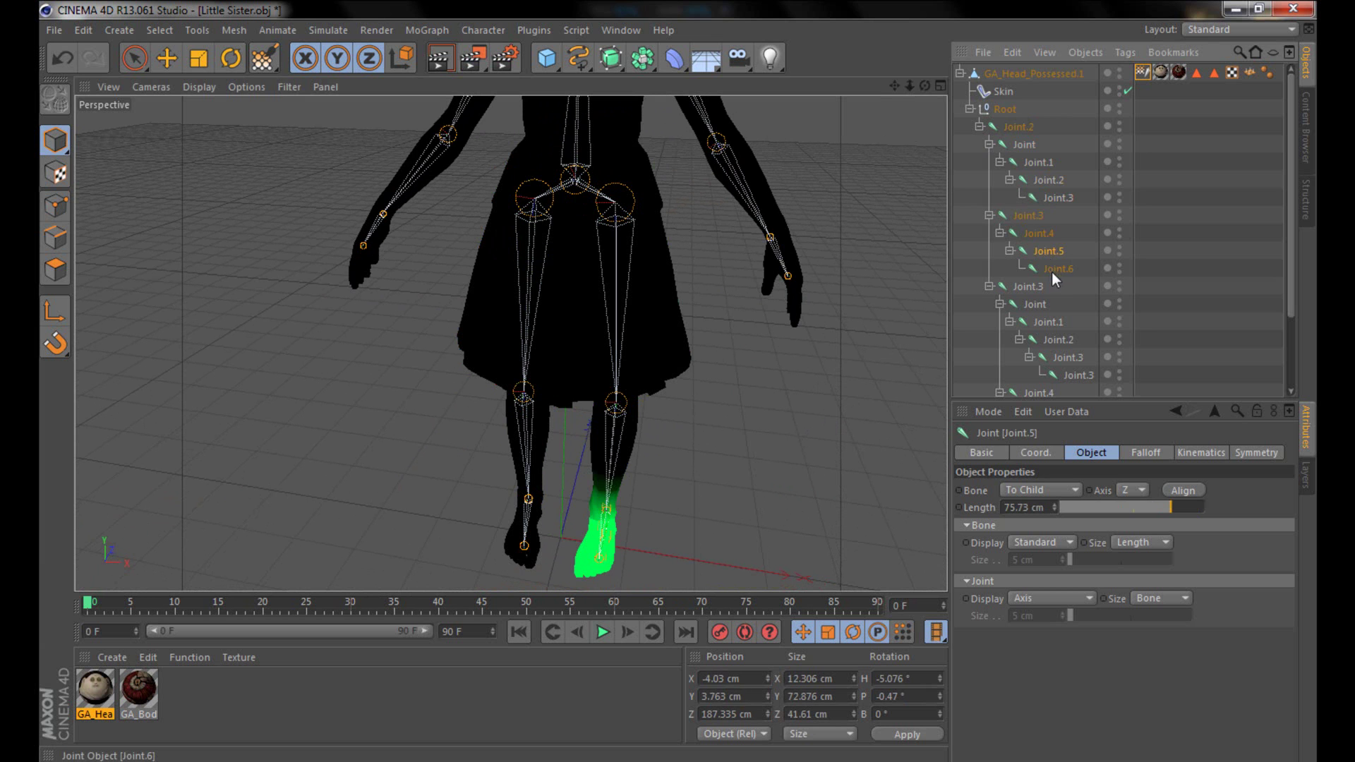
left_click(1053, 271)
- Examine the weights of the chest joint Joint.3 and the arm chain running from Joint to its end joint
left_click(1044, 288)
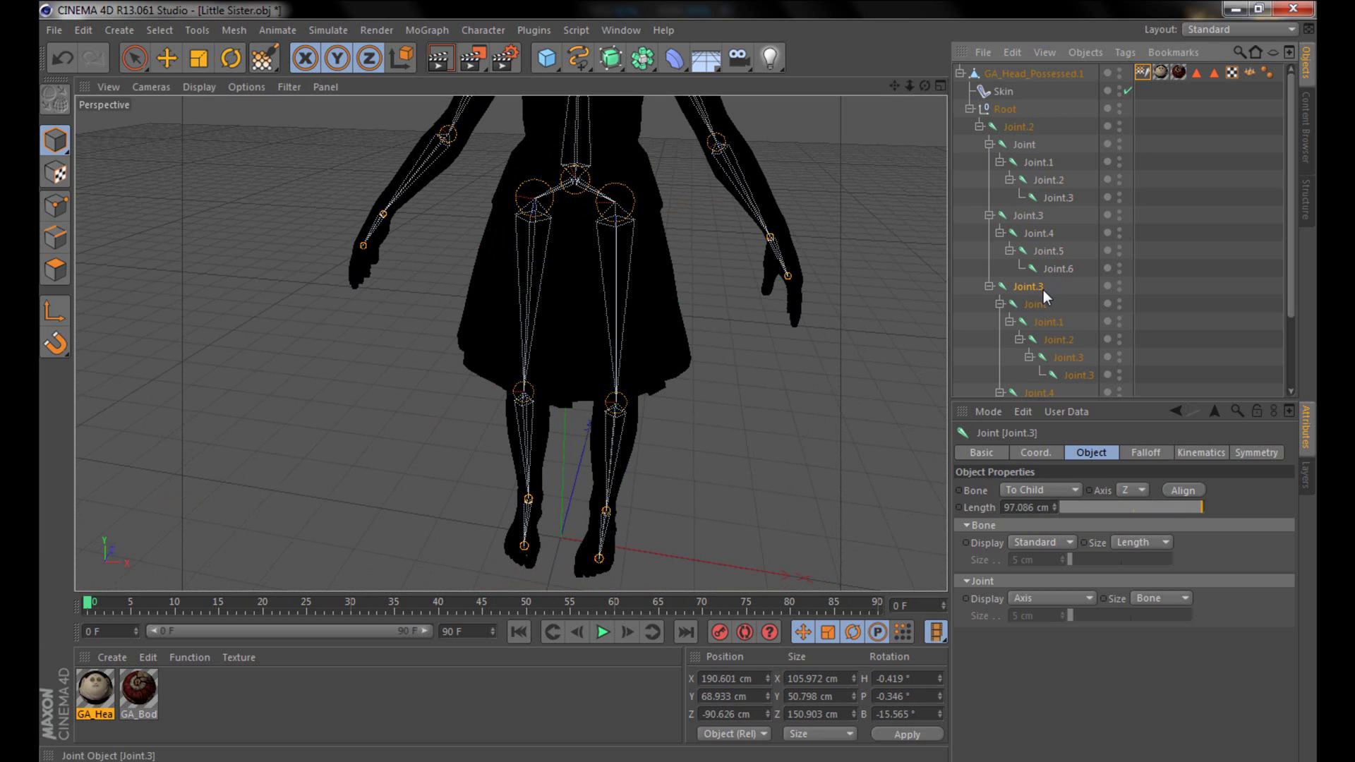
middle_click_drag(634, 207, 560, 397, "alt")
scroll(545, 346, "down", 4)
scroll(538, 279, "up", 1)
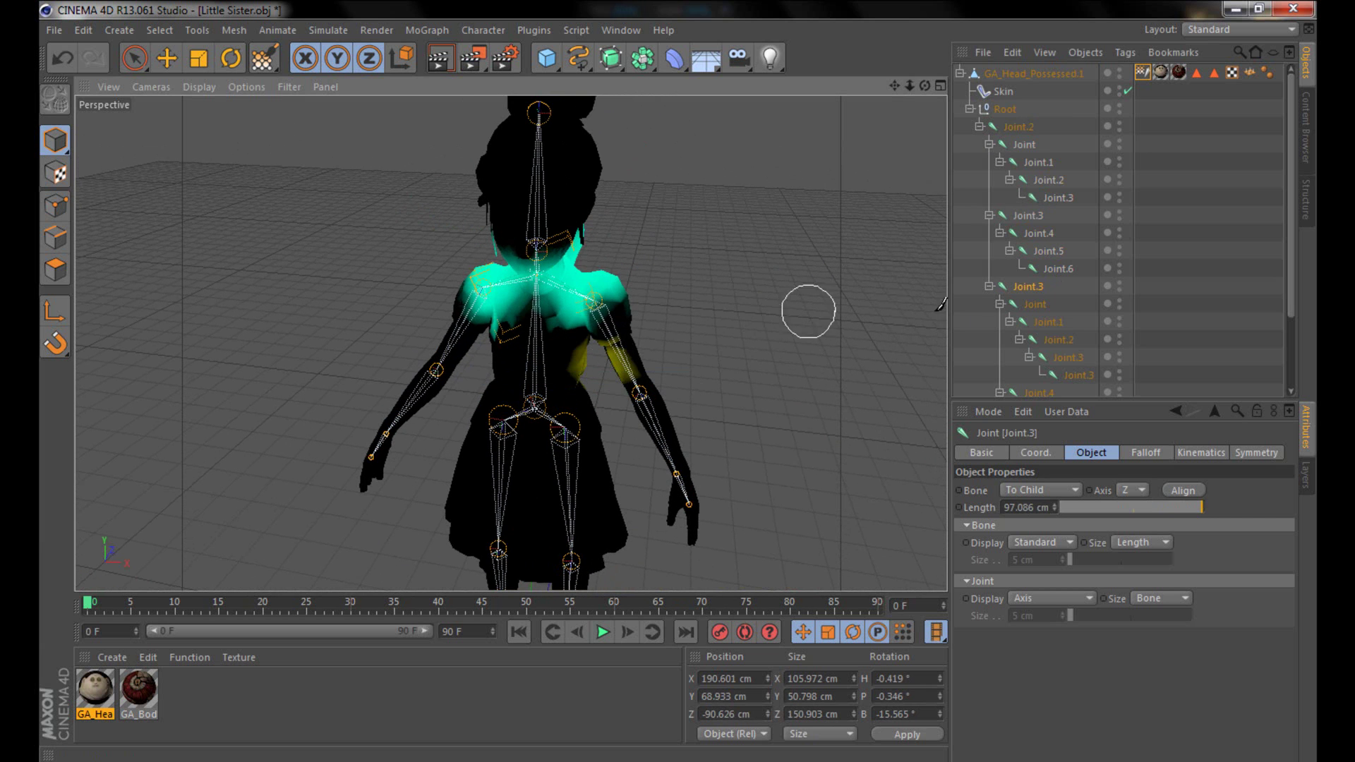
left_click(1039, 321)
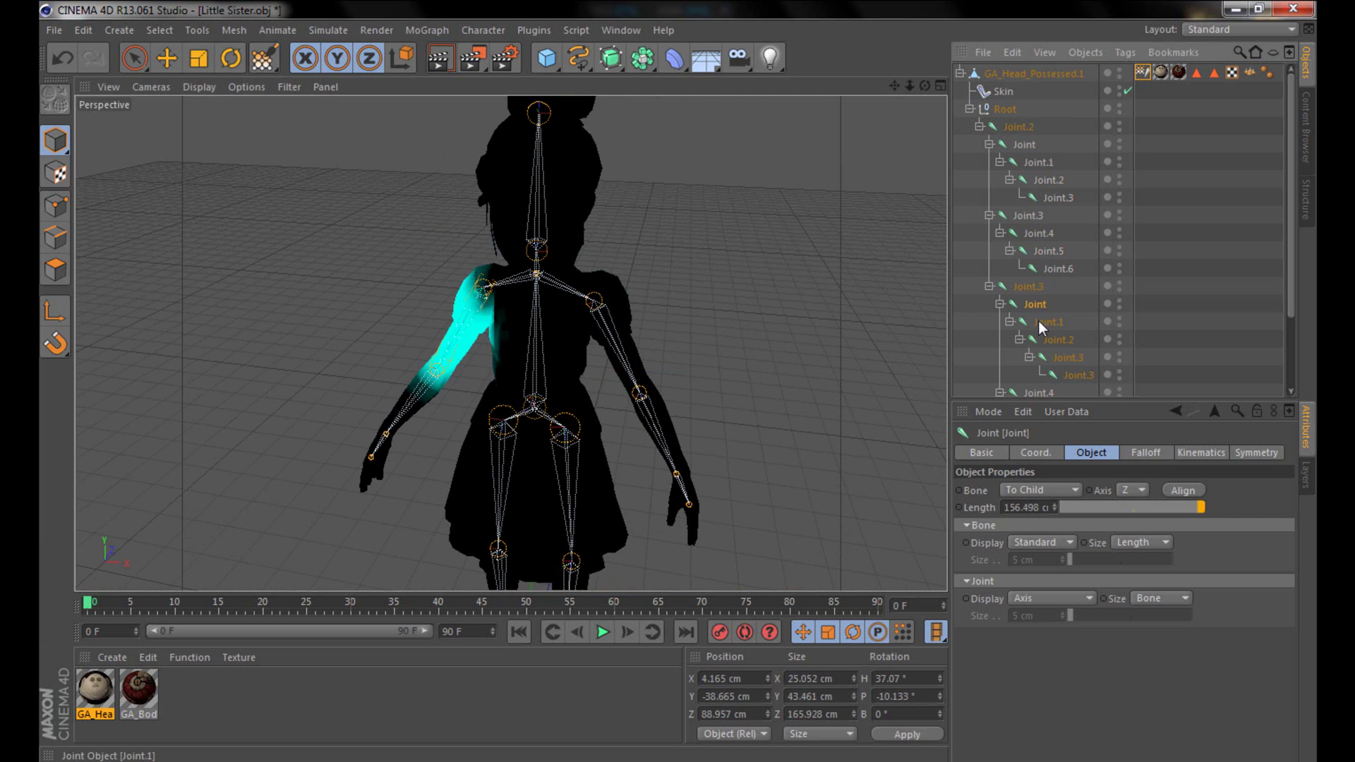
left_click(1053, 339)
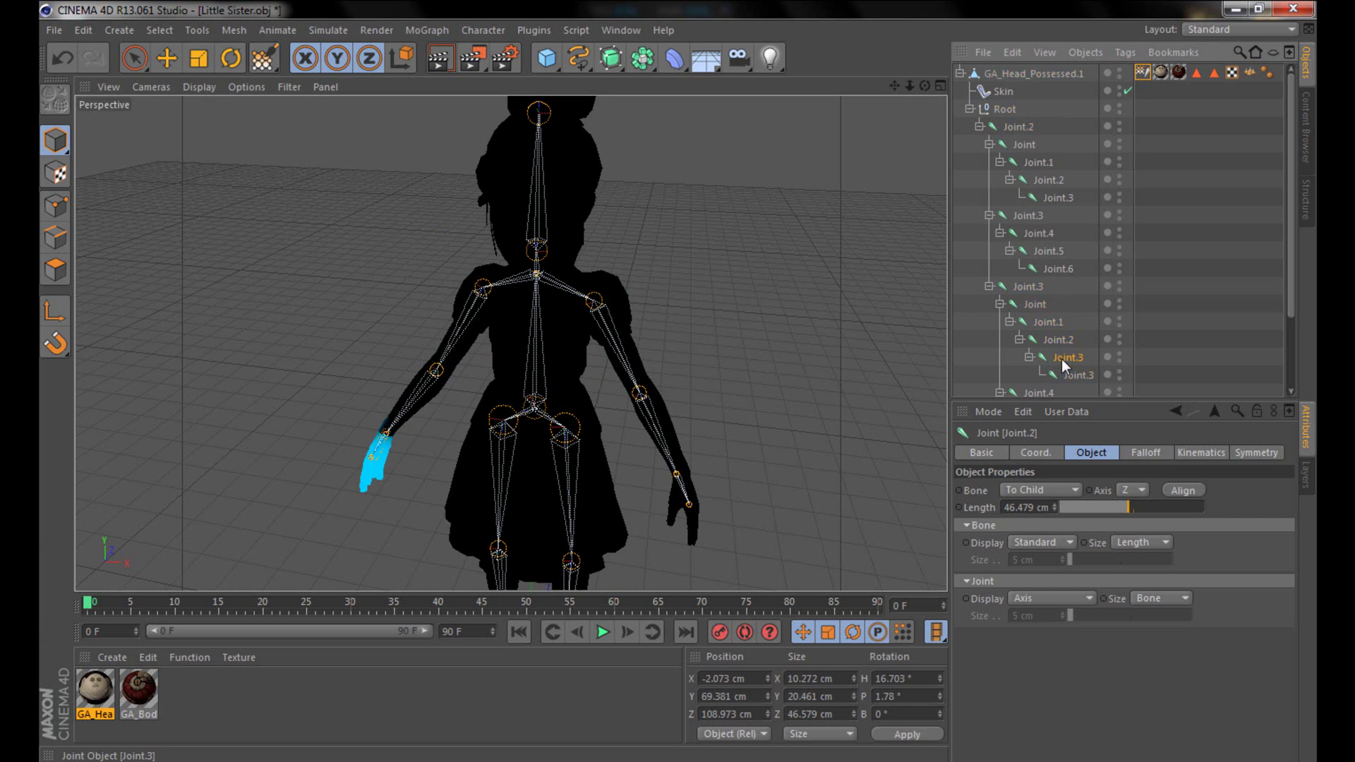
left_click(1075, 376)
- Examine the weights of the opposite arm's joints Joint.5, Joint.6 and Joint.7, down to the hand
scroll(1158, 357, "down", 3)
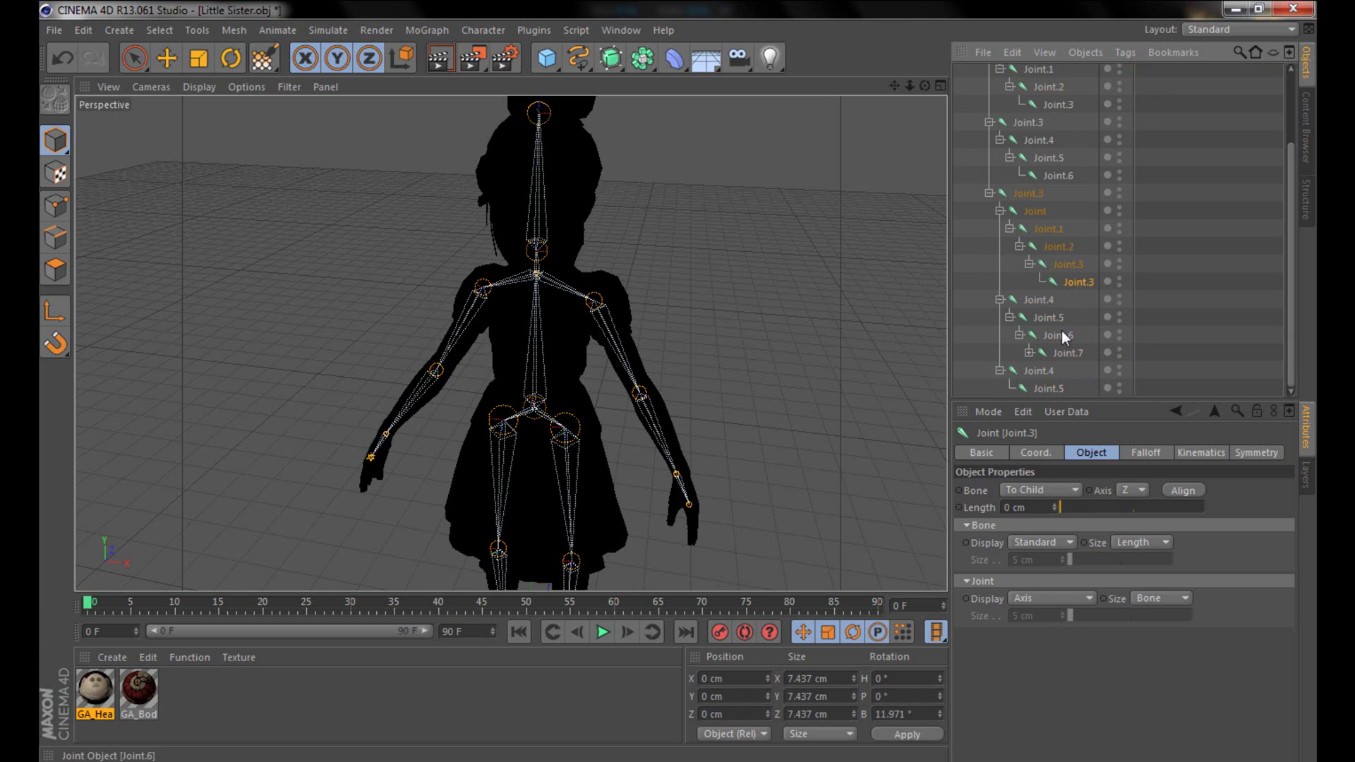
left_click(1050, 317)
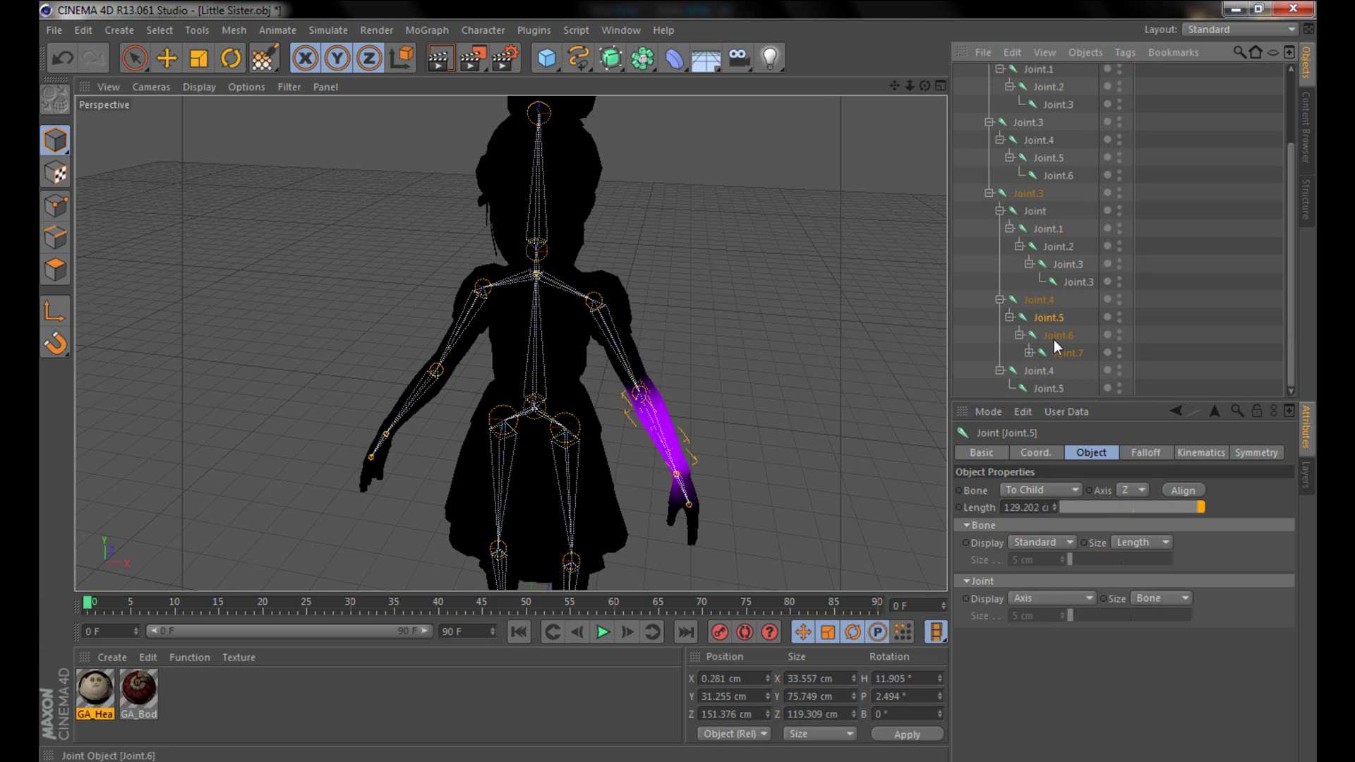
left_click(1056, 341)
middle_click_drag(828, 416, 795, 221, "alt")
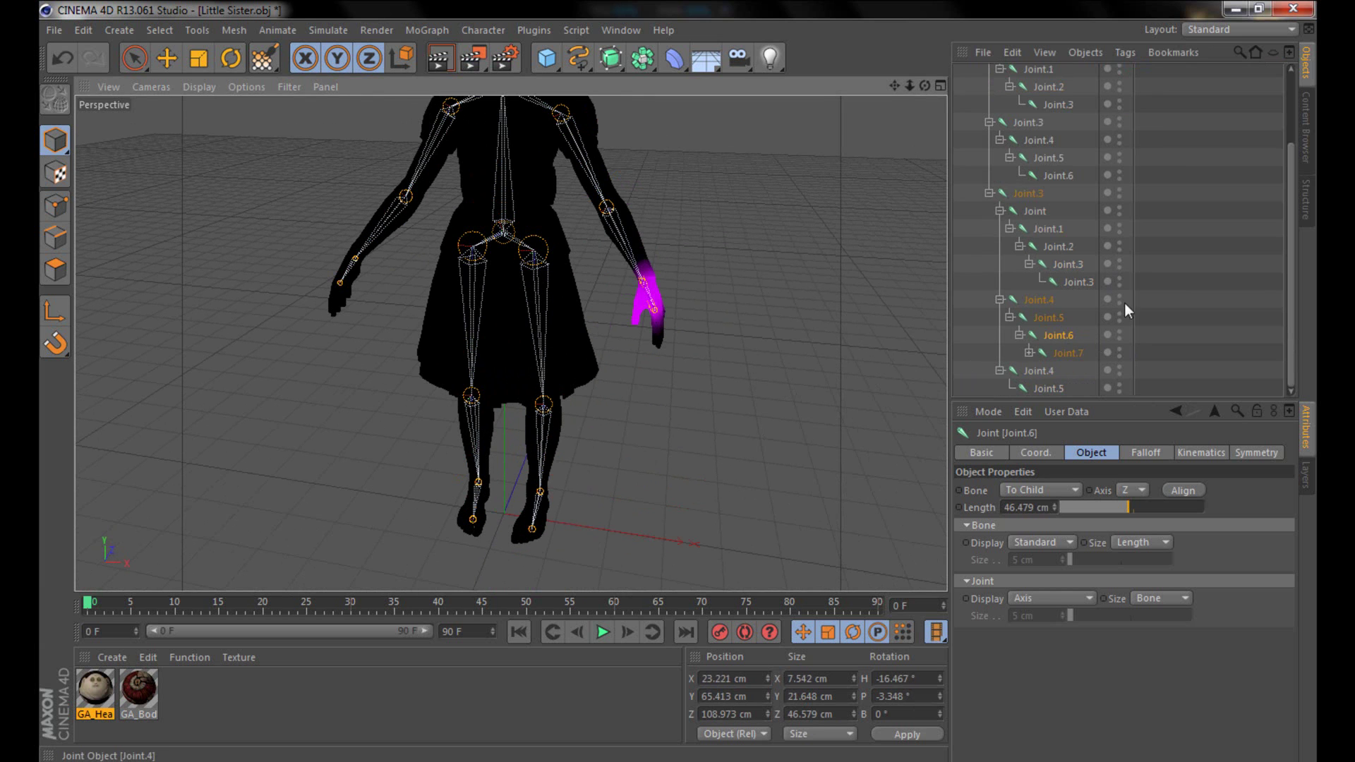
left_click(1065, 351)
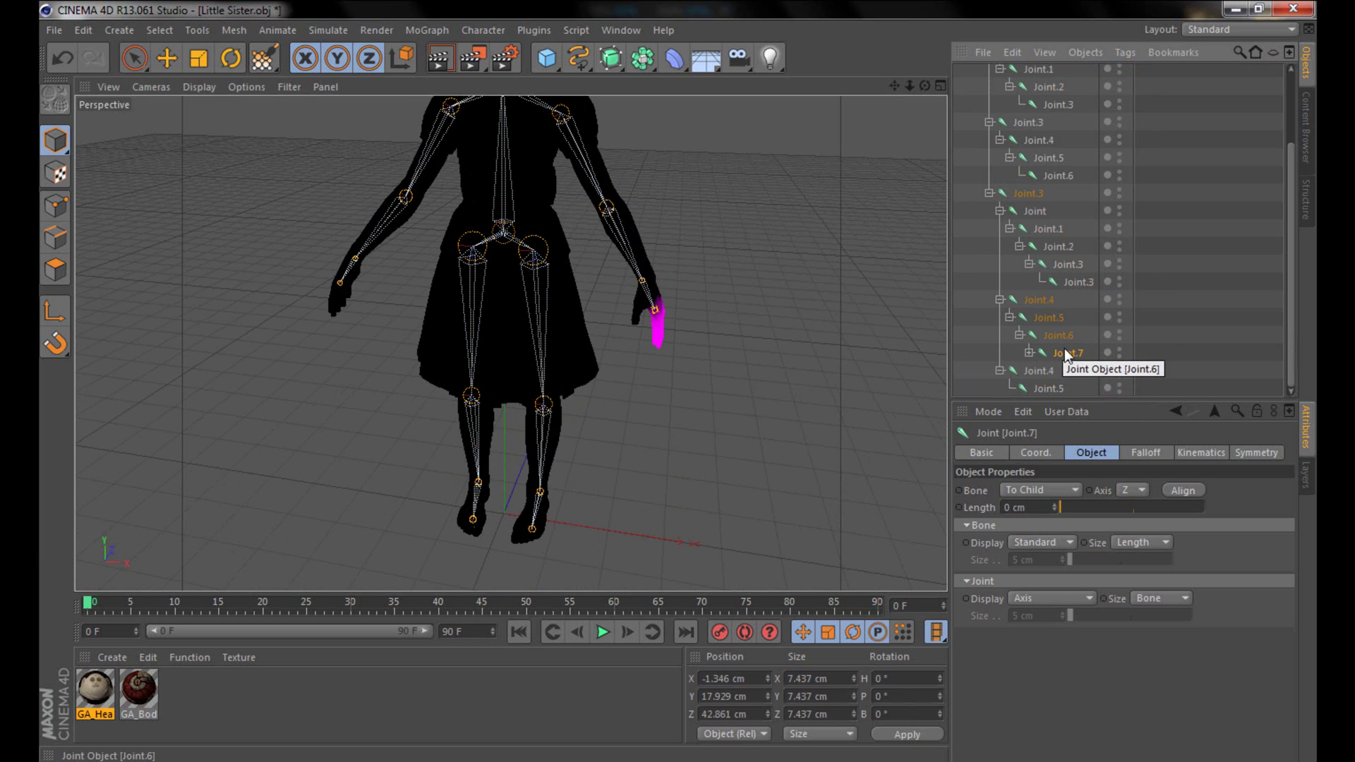
- Recheck the weights of the foot joint Joint.5, the hand joints Joint.6 and Joint.7, and the last Joint.4–Joint.5 chain
left_click(1053, 159)
left_click(1073, 284)
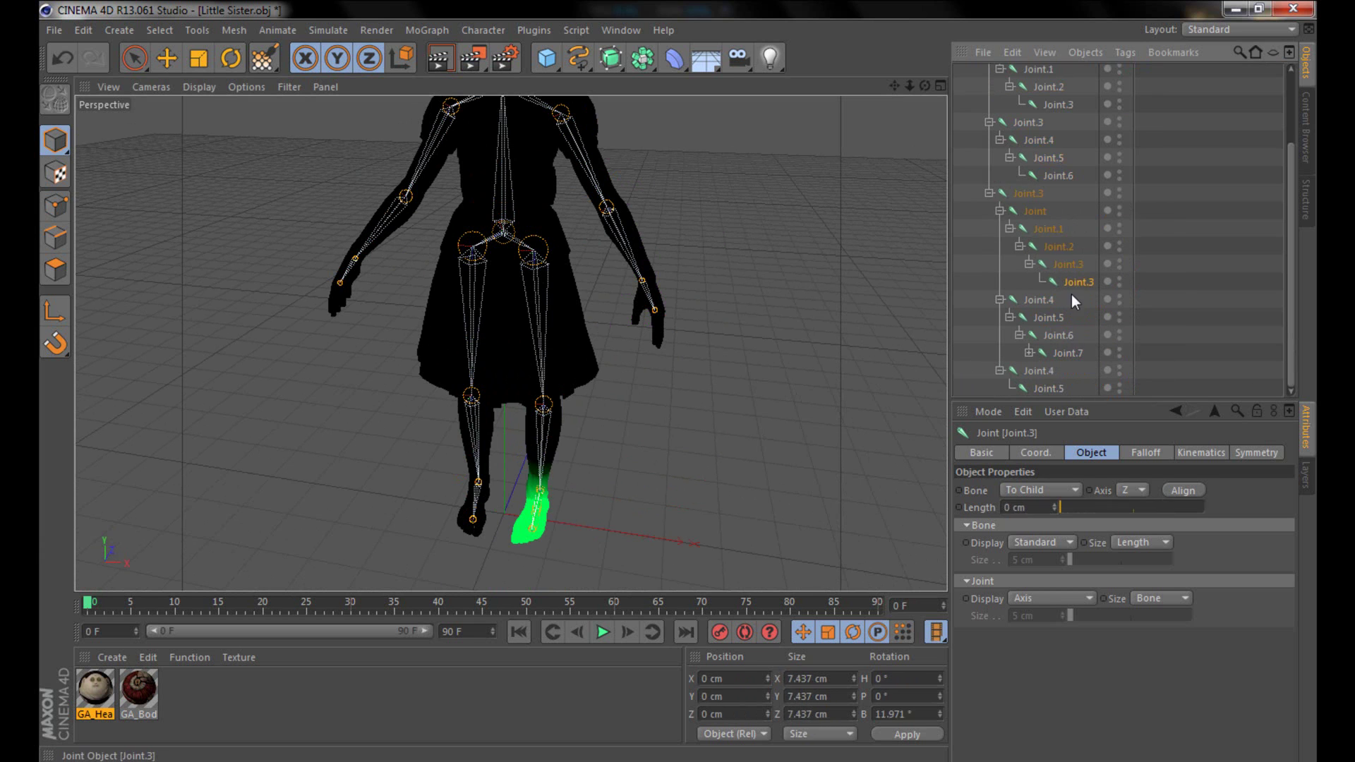
left_click(1070, 354)
left_click(1067, 339)
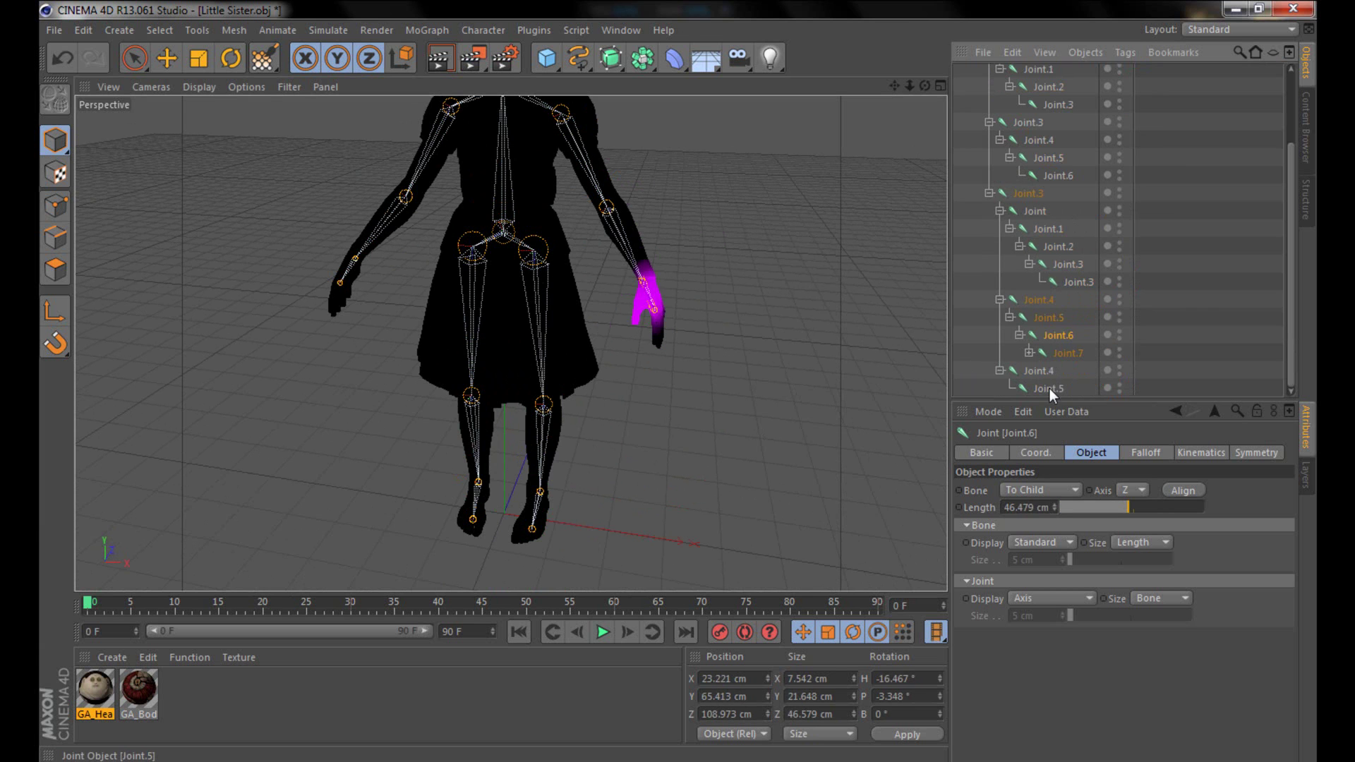
left_click(1049, 389)
left_click(1046, 368)
left_click(1063, 352)
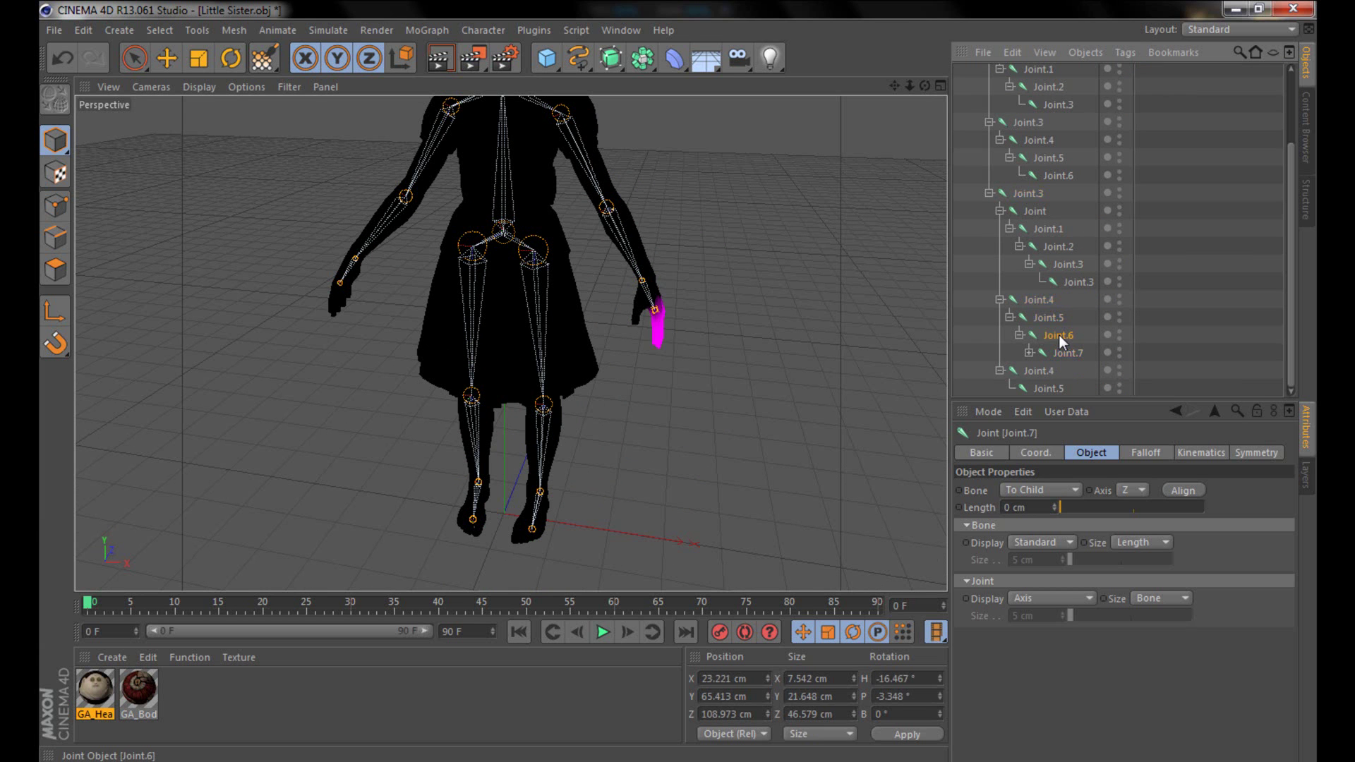
- Try rotating Joint.6 and its child Joint.7 at the hand to test the mesh deformation, and undo the test rotation
left_click(1058, 334)
left_click(231, 58)
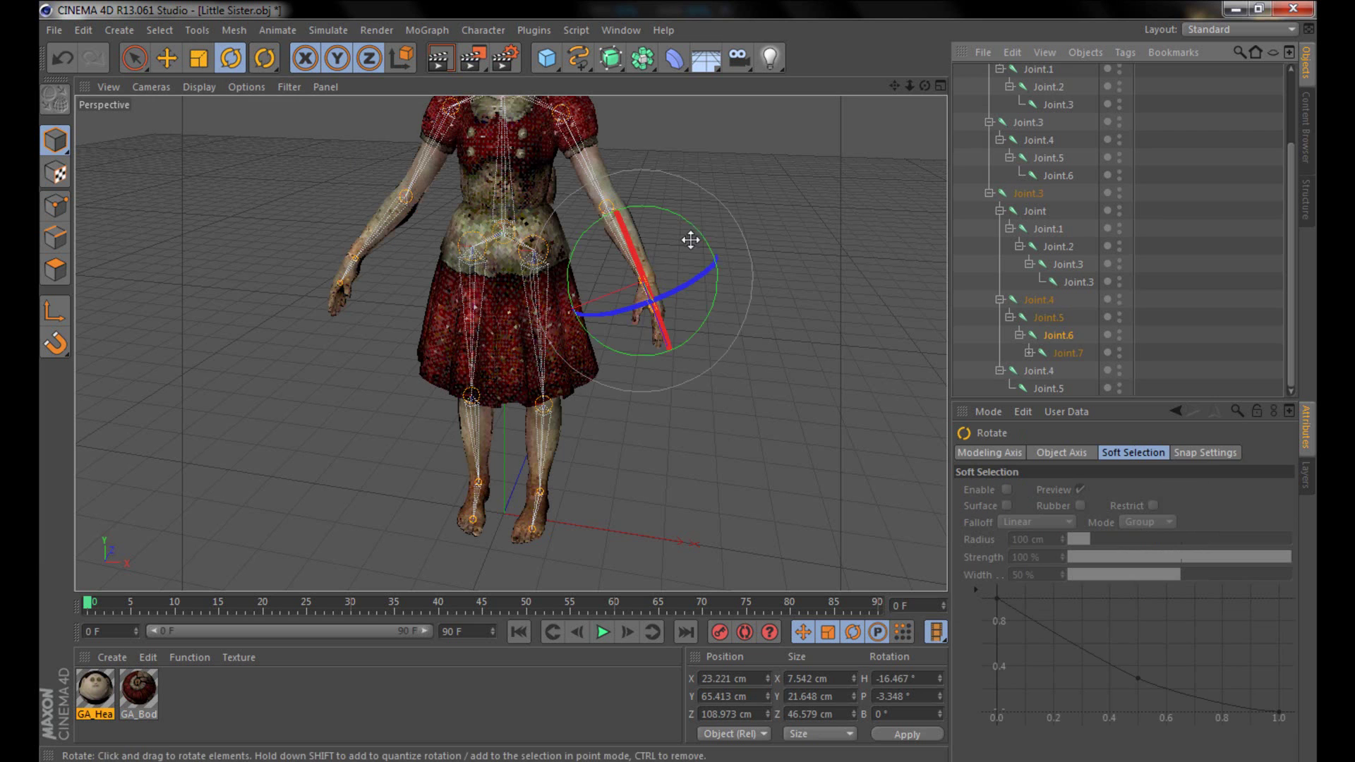
left_click_drag(713, 251, 665, 141)
left_click(1083, 351)
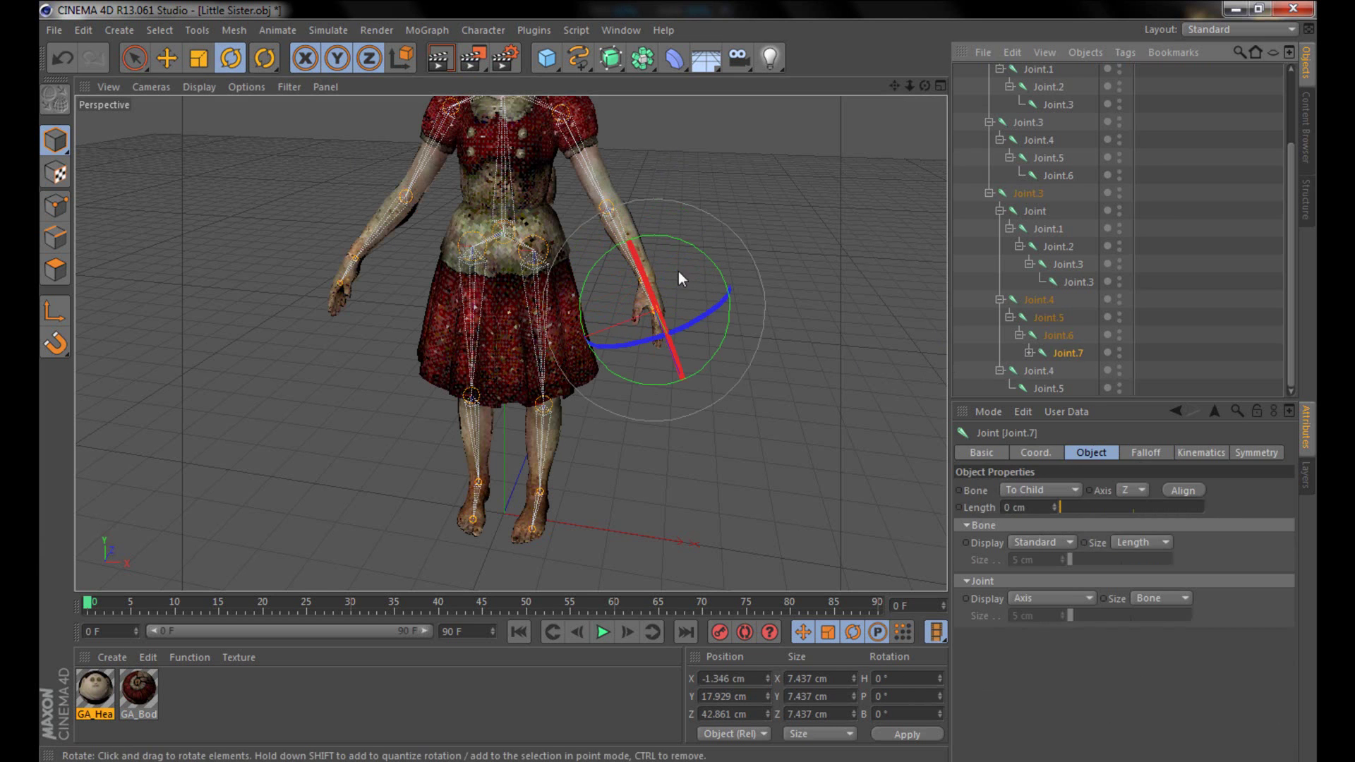
left_click_drag(682, 243, 725, 175)
key("ctrl+z")
- Render a preview of the whole character from the front in the perspective view
left_click_drag(550, 237, 526, 212, "alt")
middle_click_drag(526, 219, 573, 381, "alt")
mouse_move(573, 331)
right_mouse_down("alt")
mouse_move(550, 274)
mouse_move(578, 312)
right_mouse_up("alt")
left_click_drag(578, 312, 506, 273, "alt")
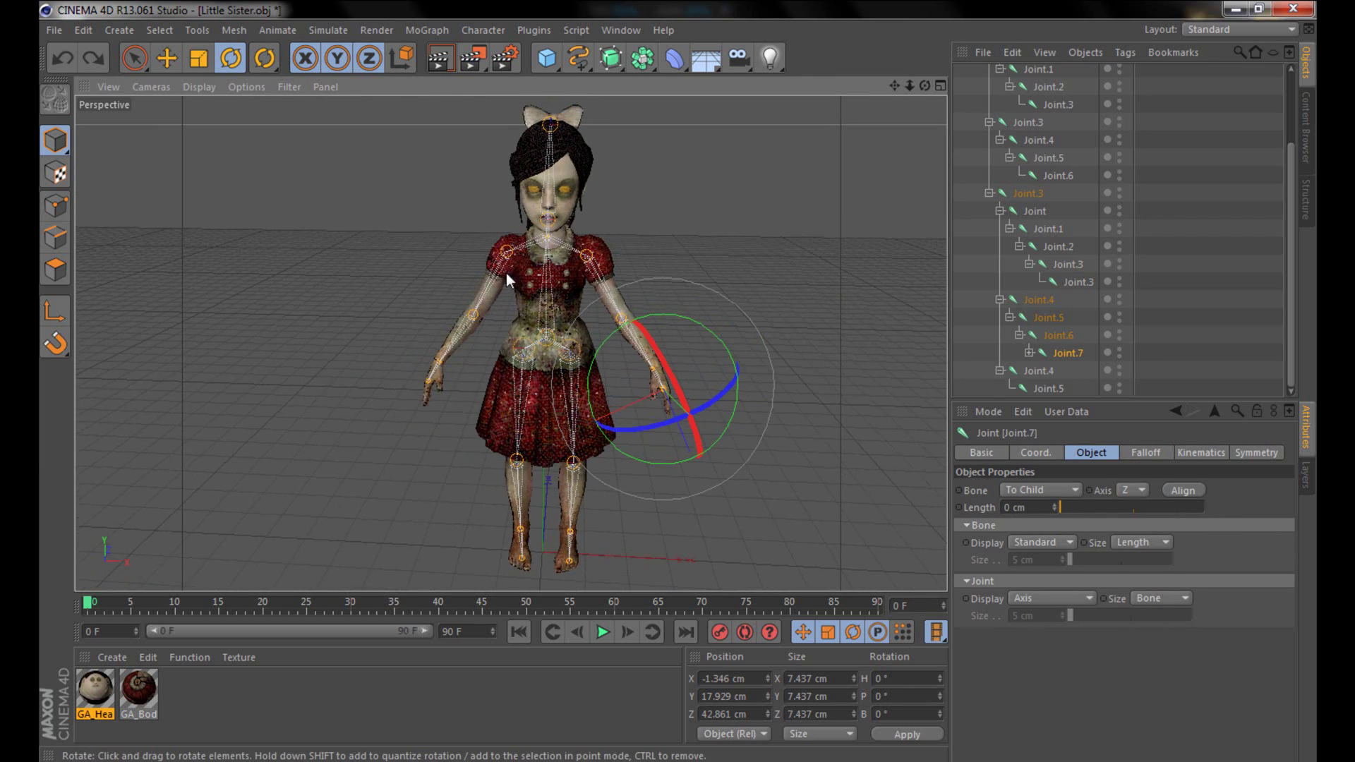
left_click(443, 68)
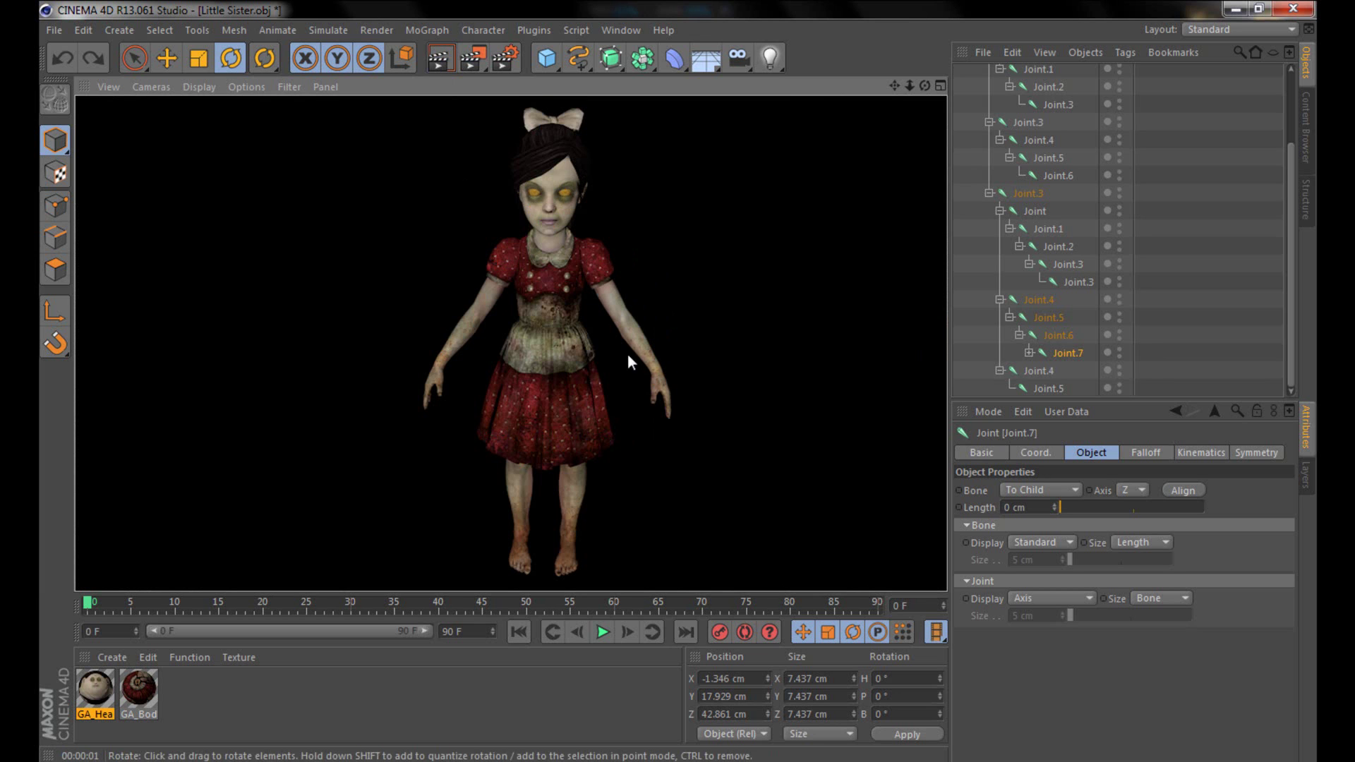
- Test the hand's bending again by rotating Joint.7 and its parent Joint.6, and undo the Joint.6 rotation
left_click(1079, 356)
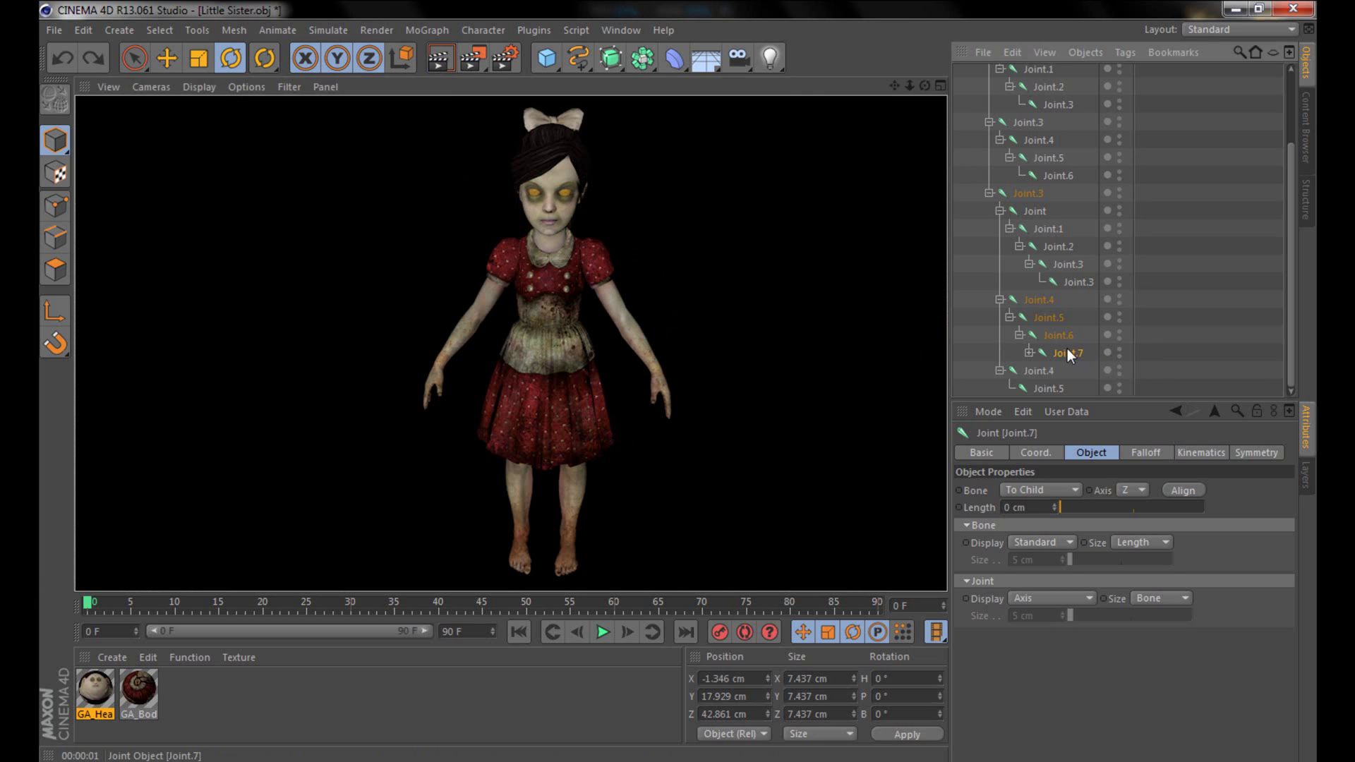
mouse_move(575, 273)
left_mouse_down("alt")
mouse_move(366, 311)
mouse_move(593, 274)
left_mouse_up("alt")
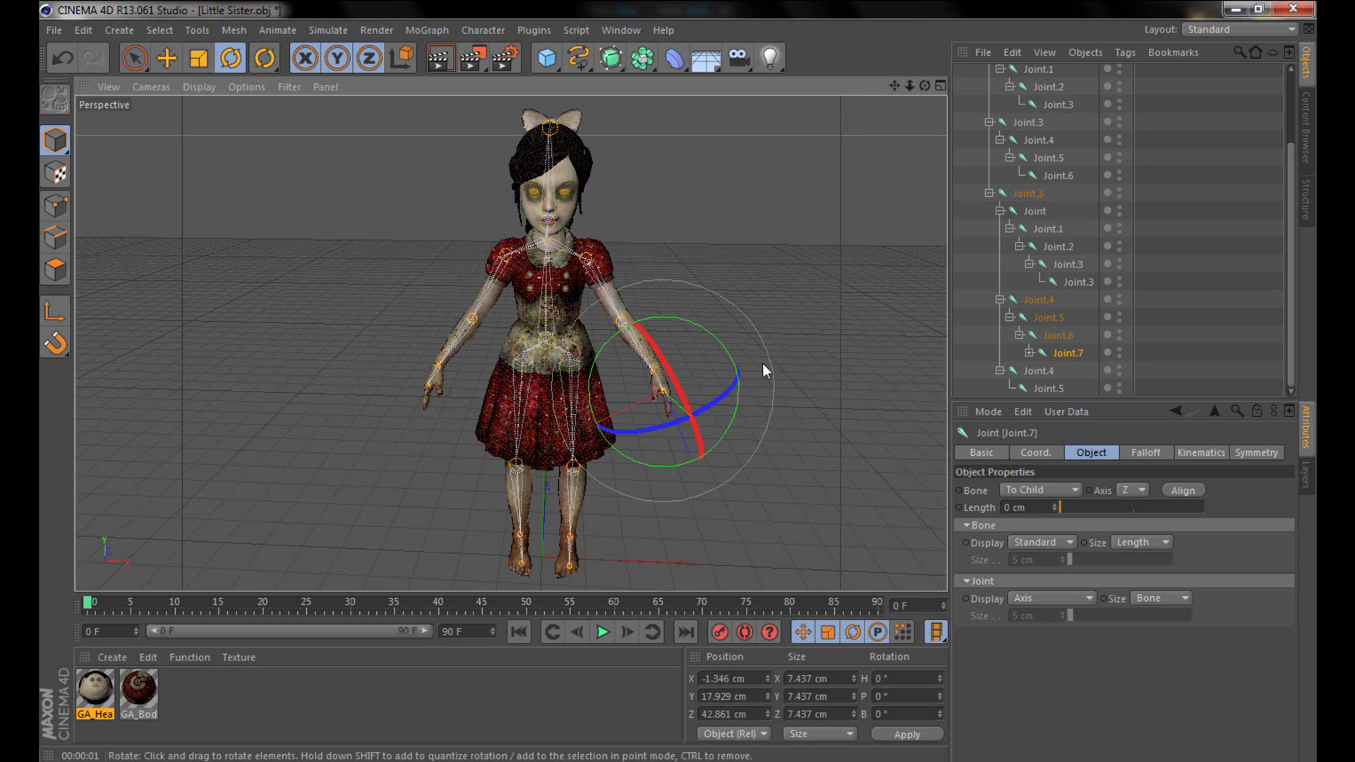
left_click_drag(713, 339, 586, 238)
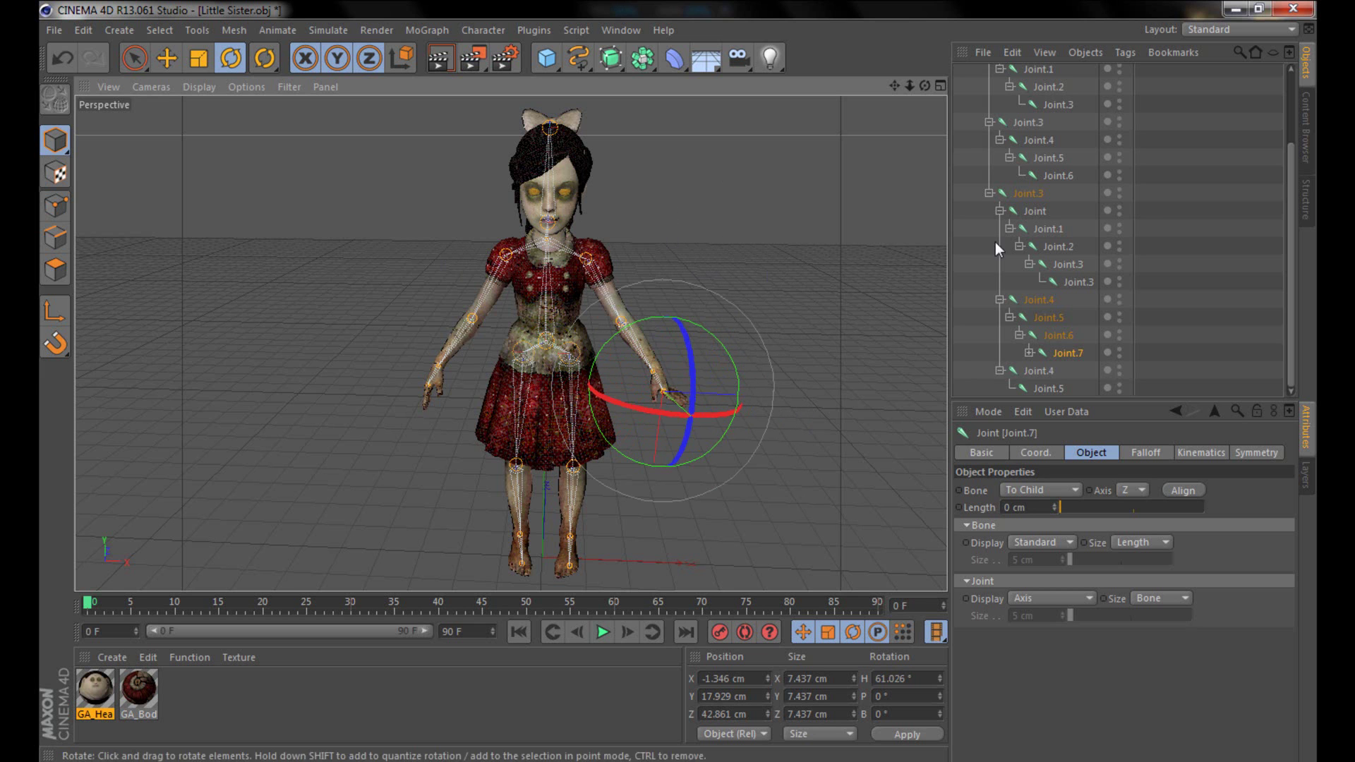
left_click(1063, 335)
left_click_drag(668, 300, 747, 202)
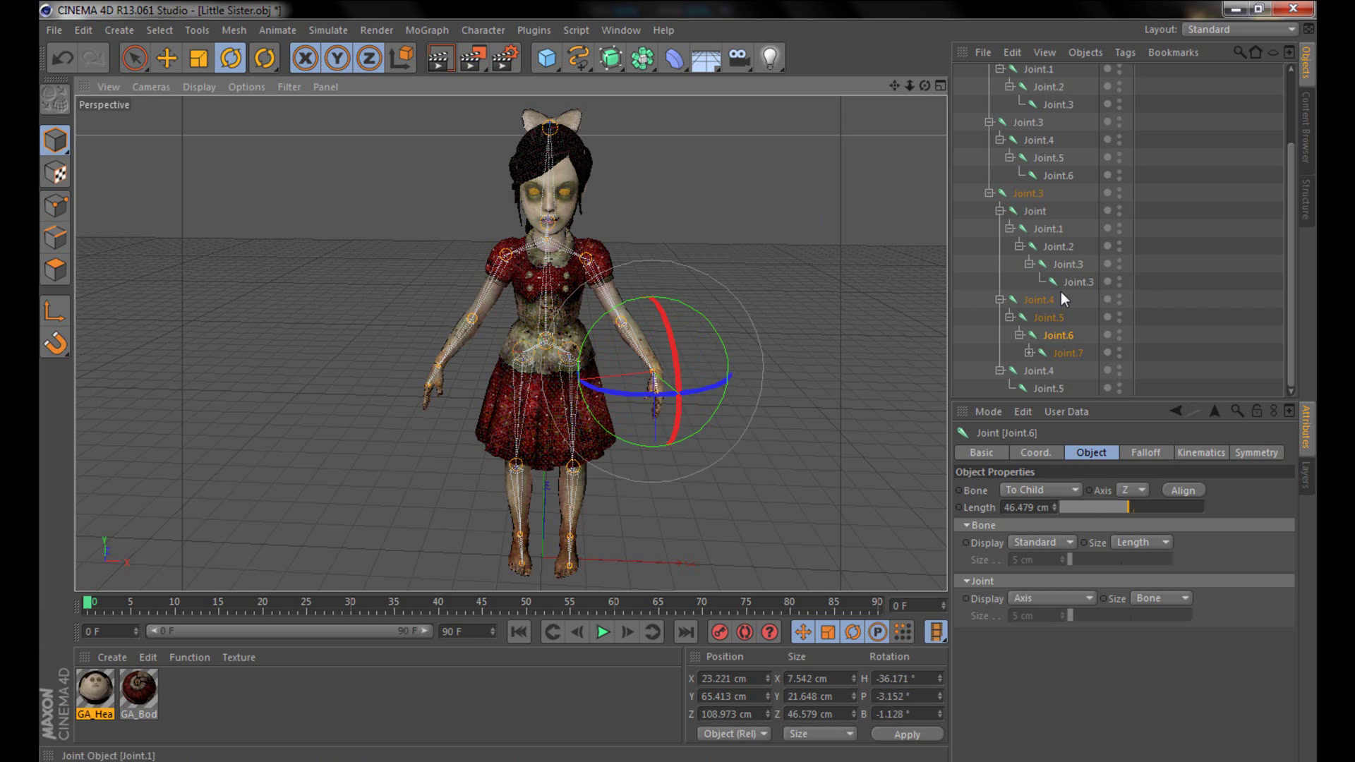
key("ctrl+z")
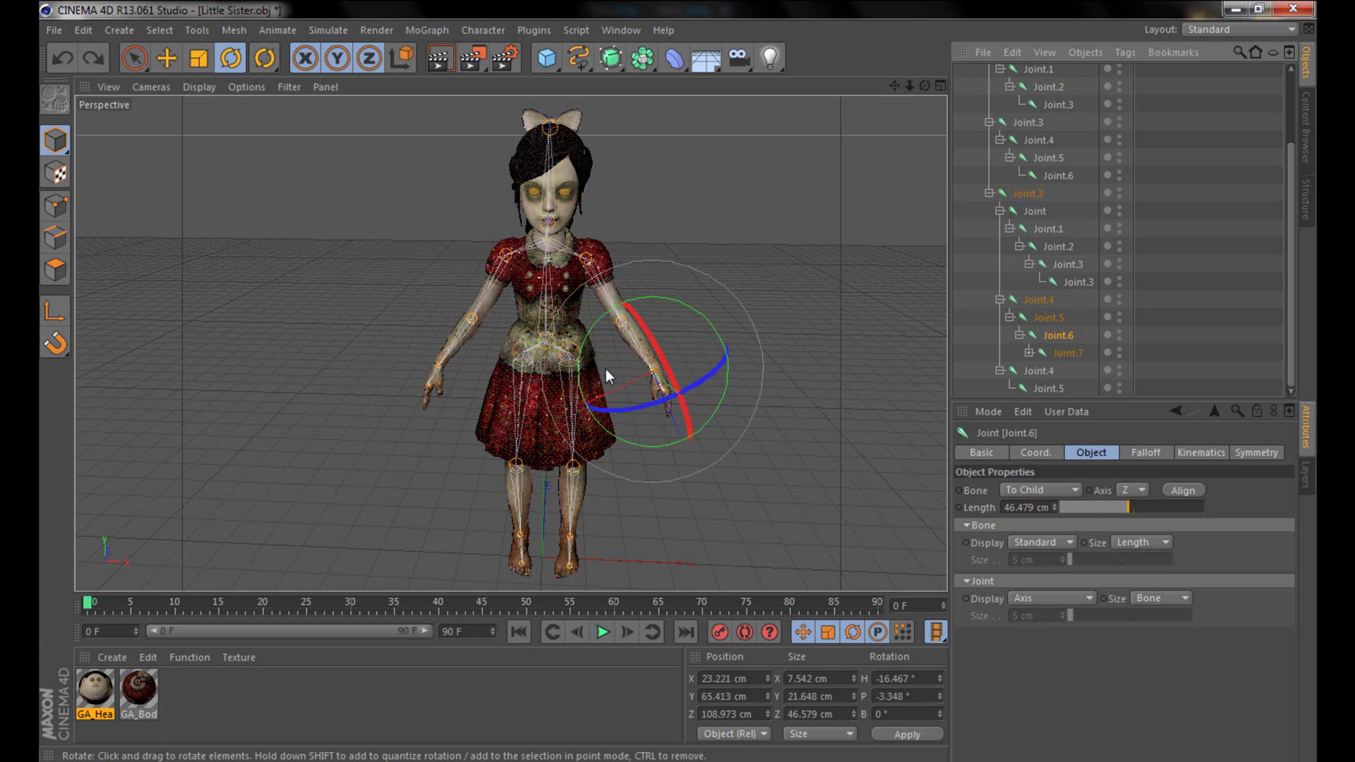